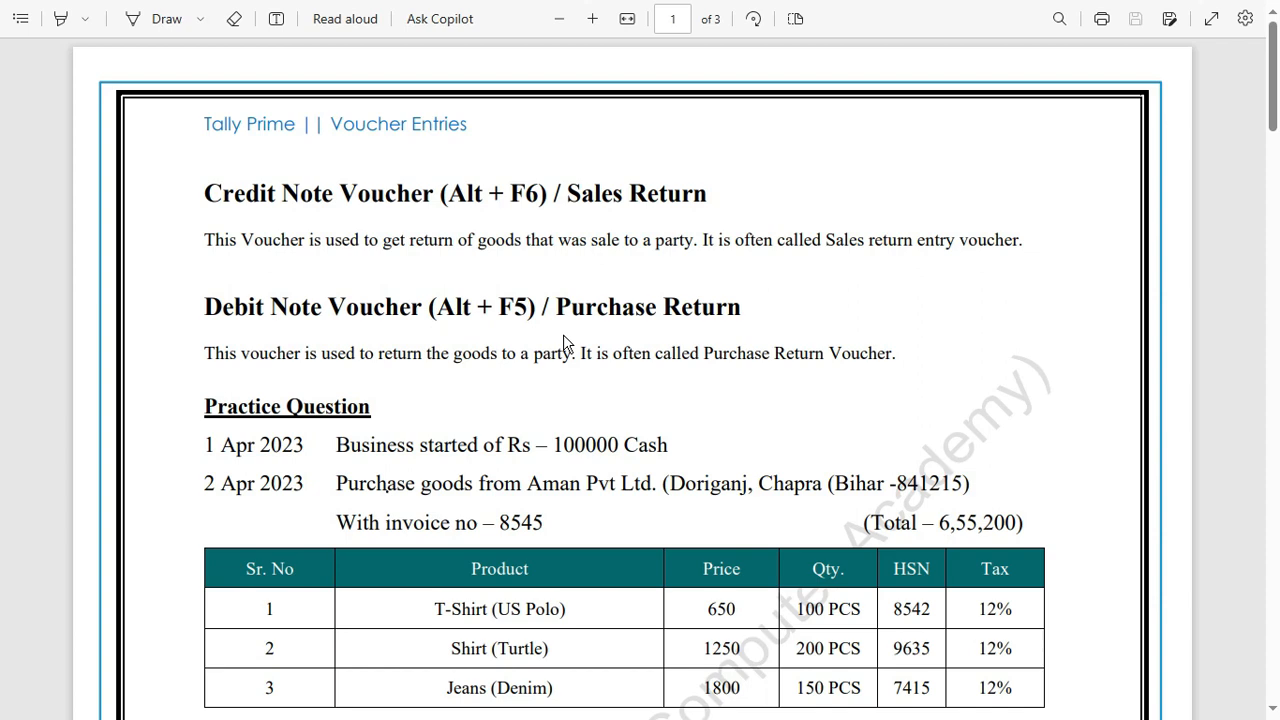
- Highlight "Credit Note", "Sales Return" and "Alt + F6" in the Credit Note Voucher heading of the PDF
scroll(522, 343, "up", 1)
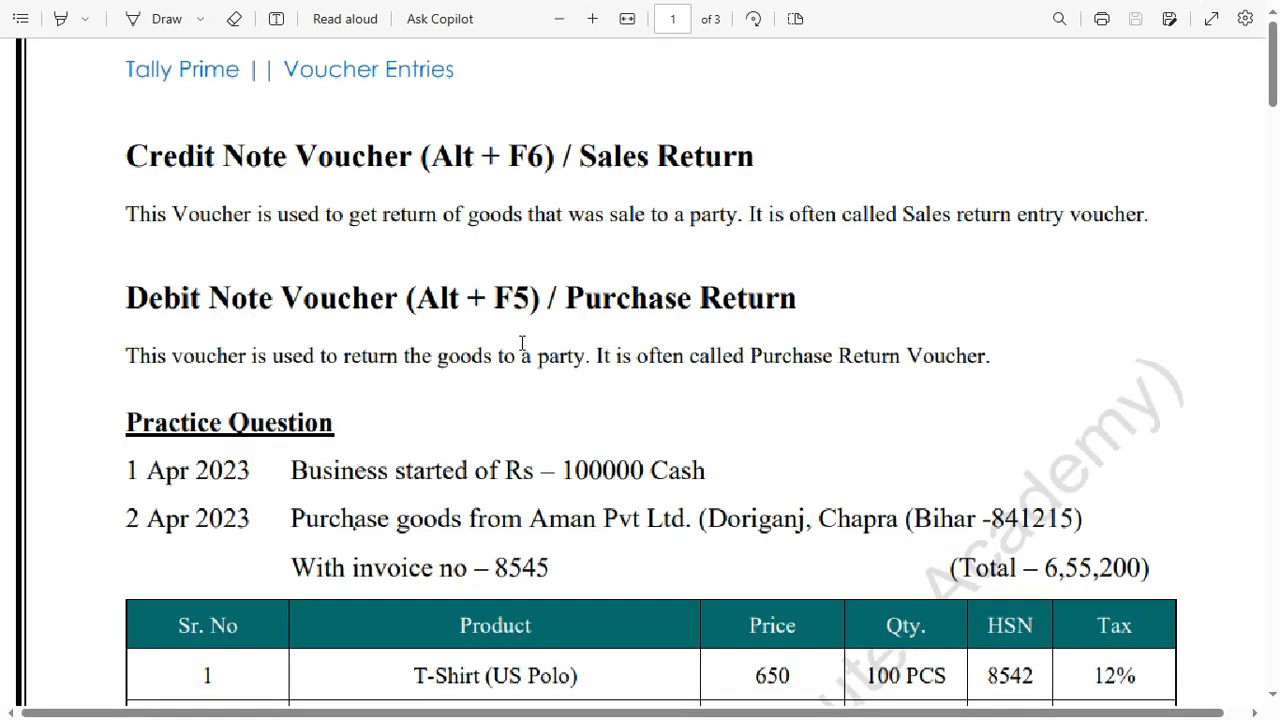
scroll(522, 343, "right", 2)
left_click_drag(765, 713, 722, 711)
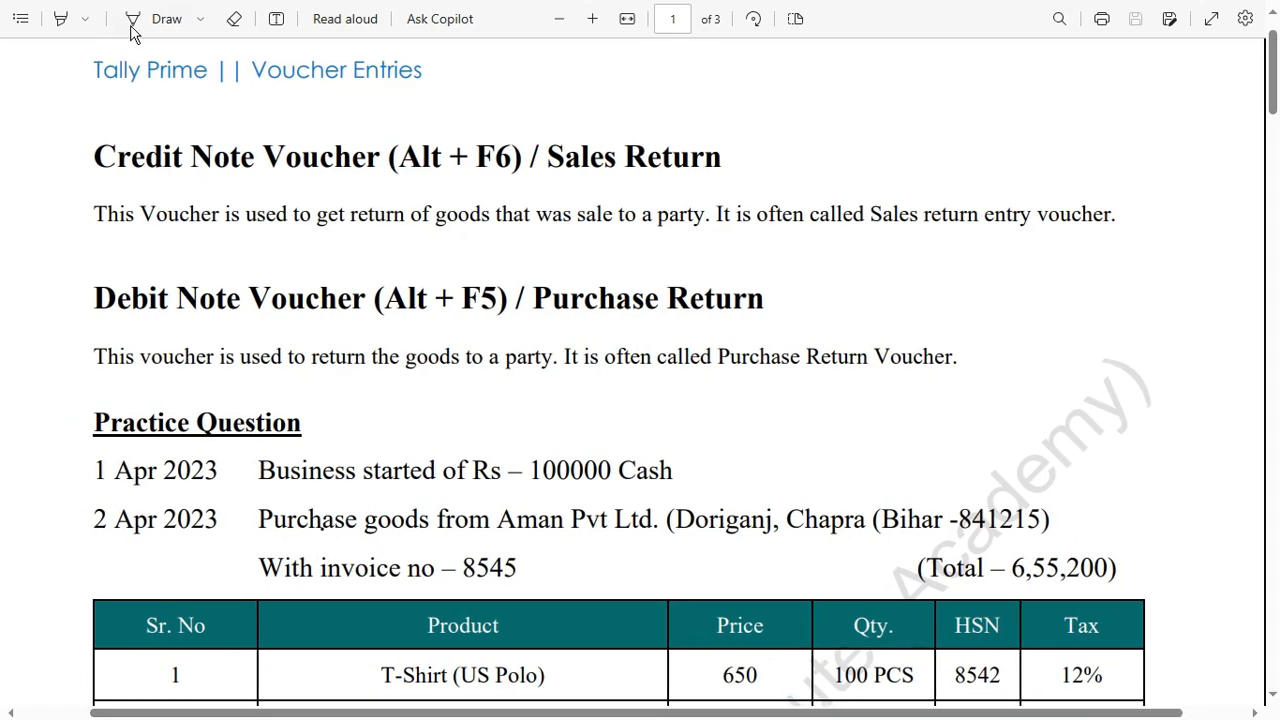
left_click(60, 18)
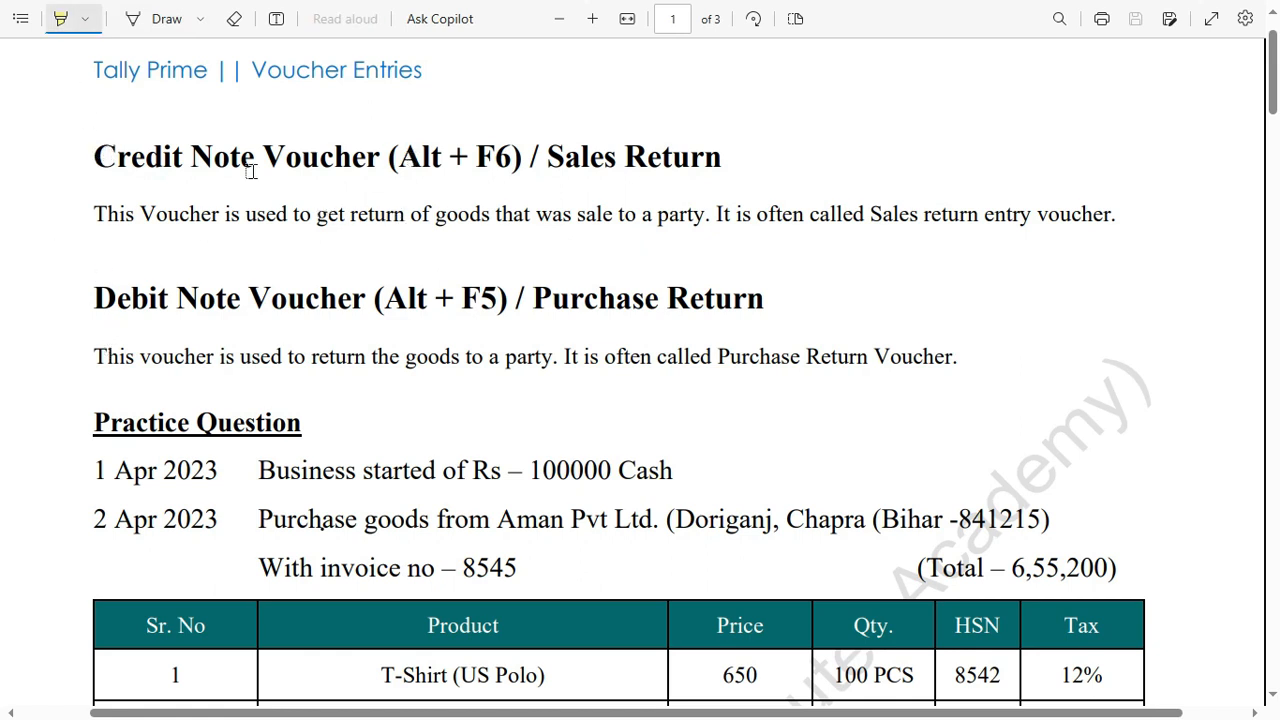
left_click_drag(96, 156, 254, 157)
left_click_drag(548, 160, 721, 160)
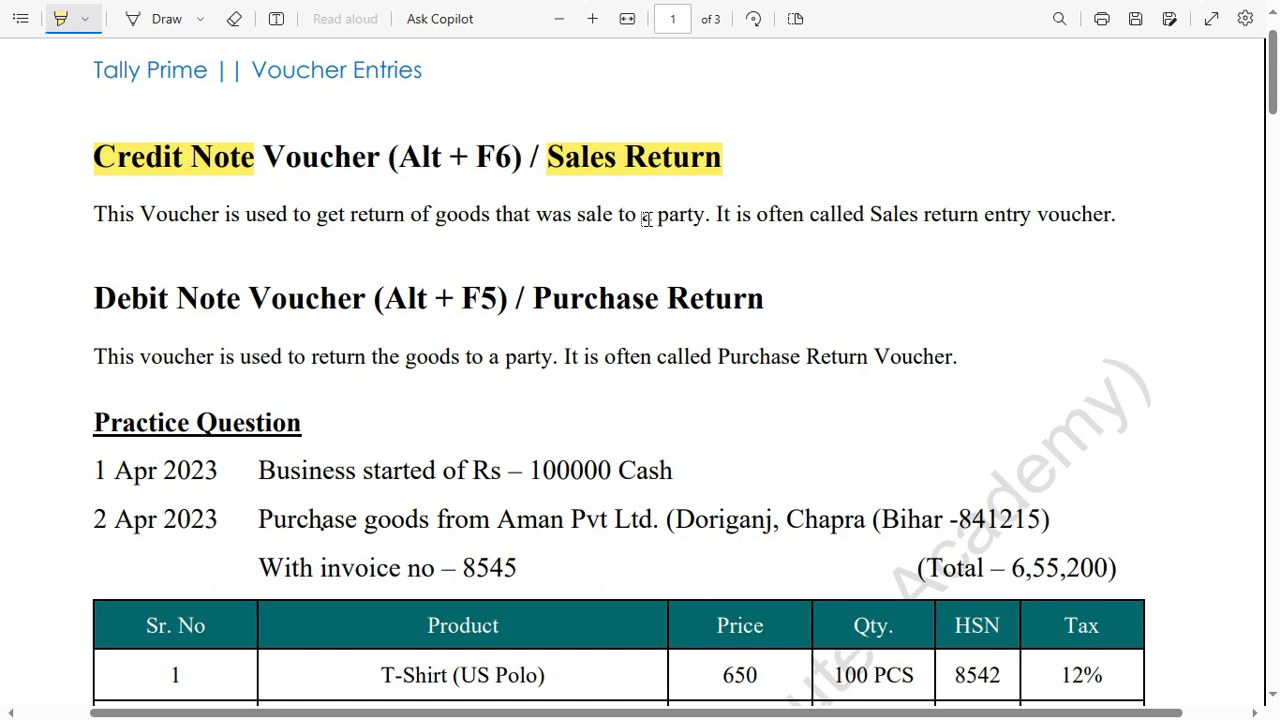
left_click_drag(398, 157, 508, 160)
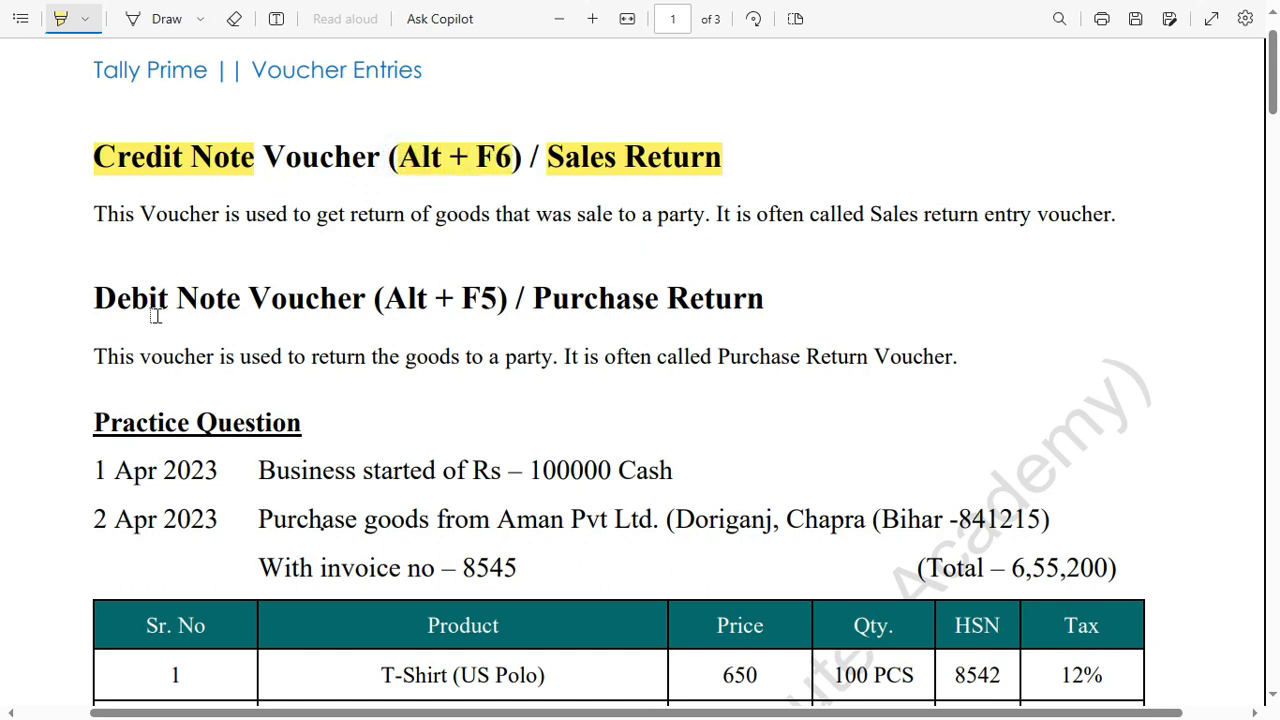
- Highlight "Debit Note", "Purchase Return" and "Alt + F5" in the Debit Note Voucher heading
left_click_drag(95, 300, 237, 301)
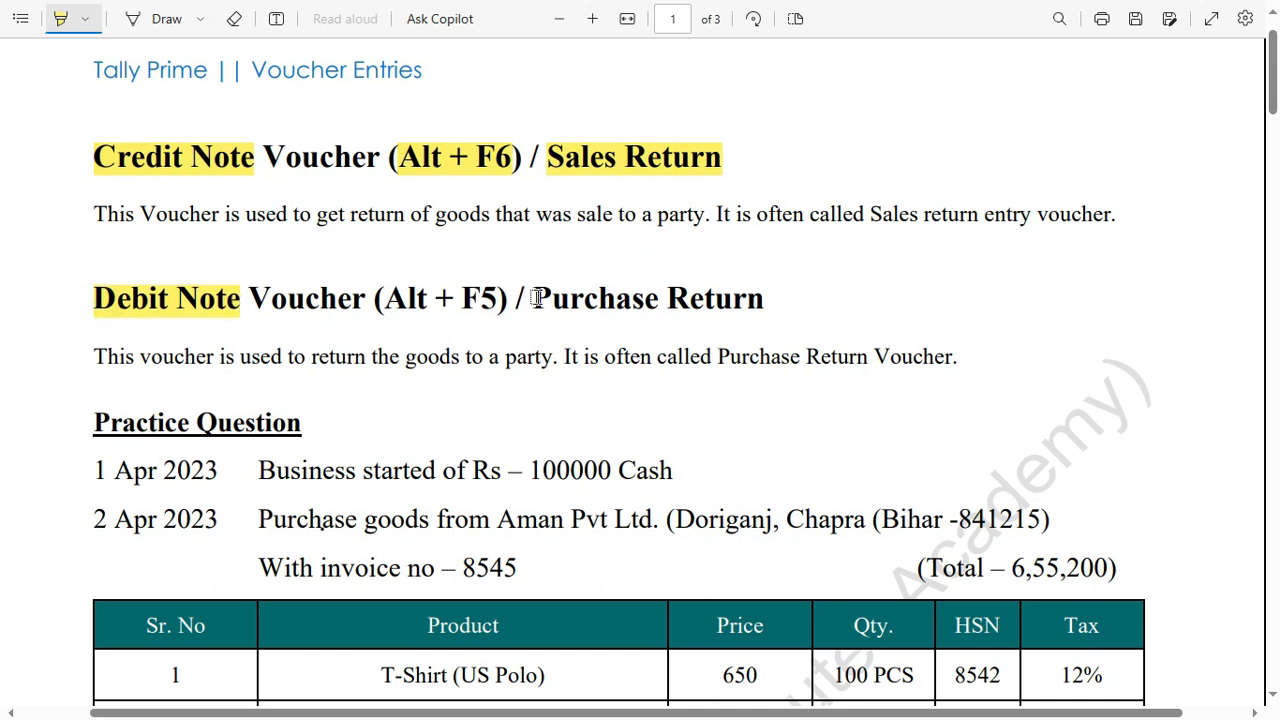
left_click_drag(532, 298, 752, 296)
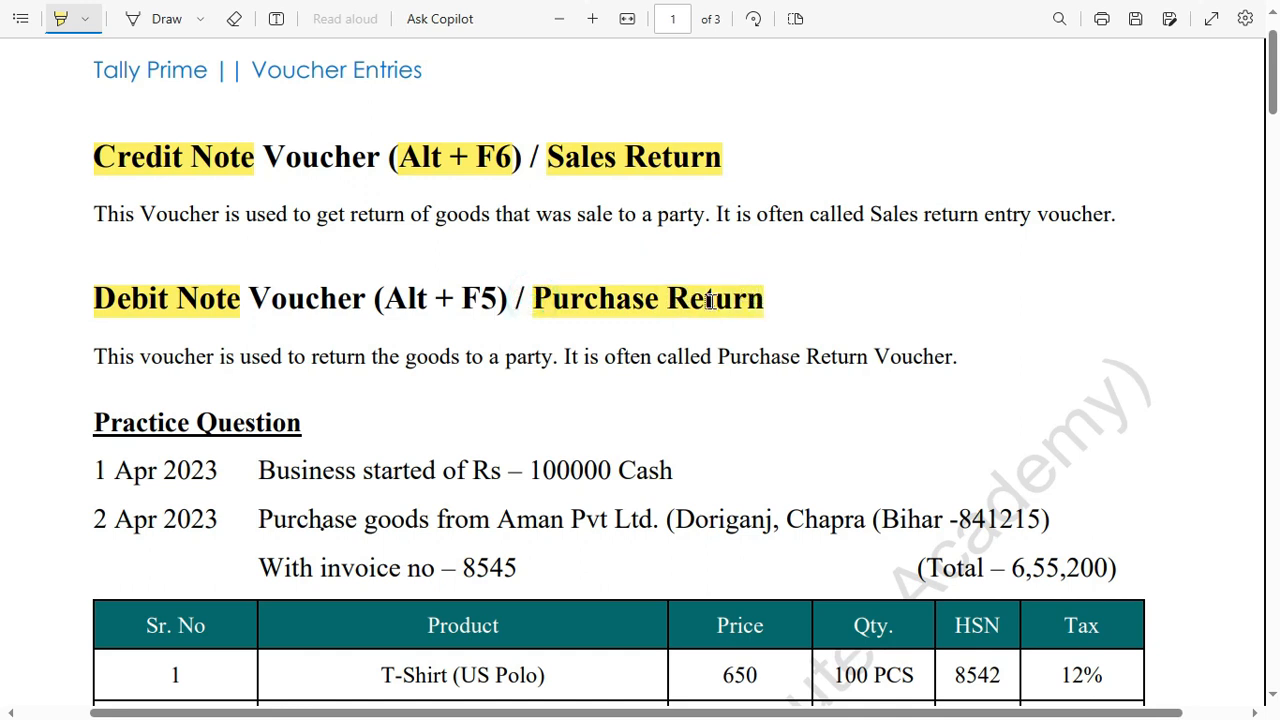
left_click_drag(383, 300, 490, 291)
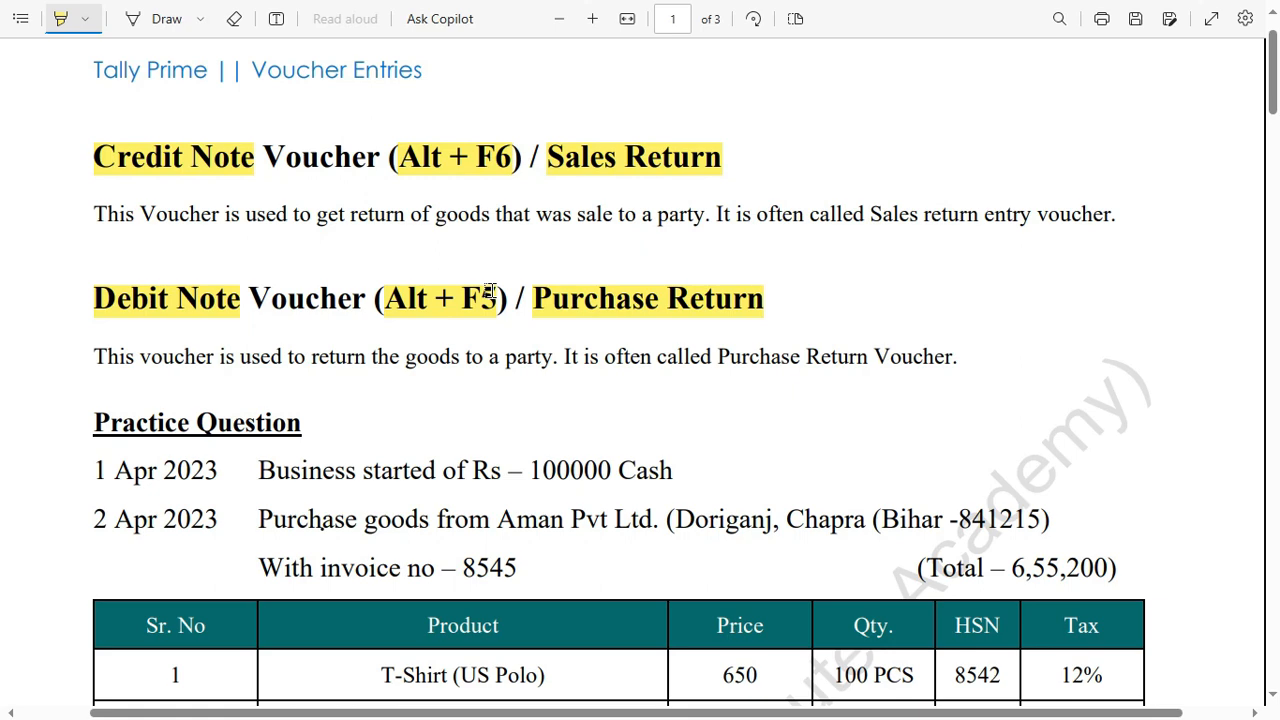
- Launch TallyPrime and continue in Educational Mode
scroll(446, 328, "down", 1)
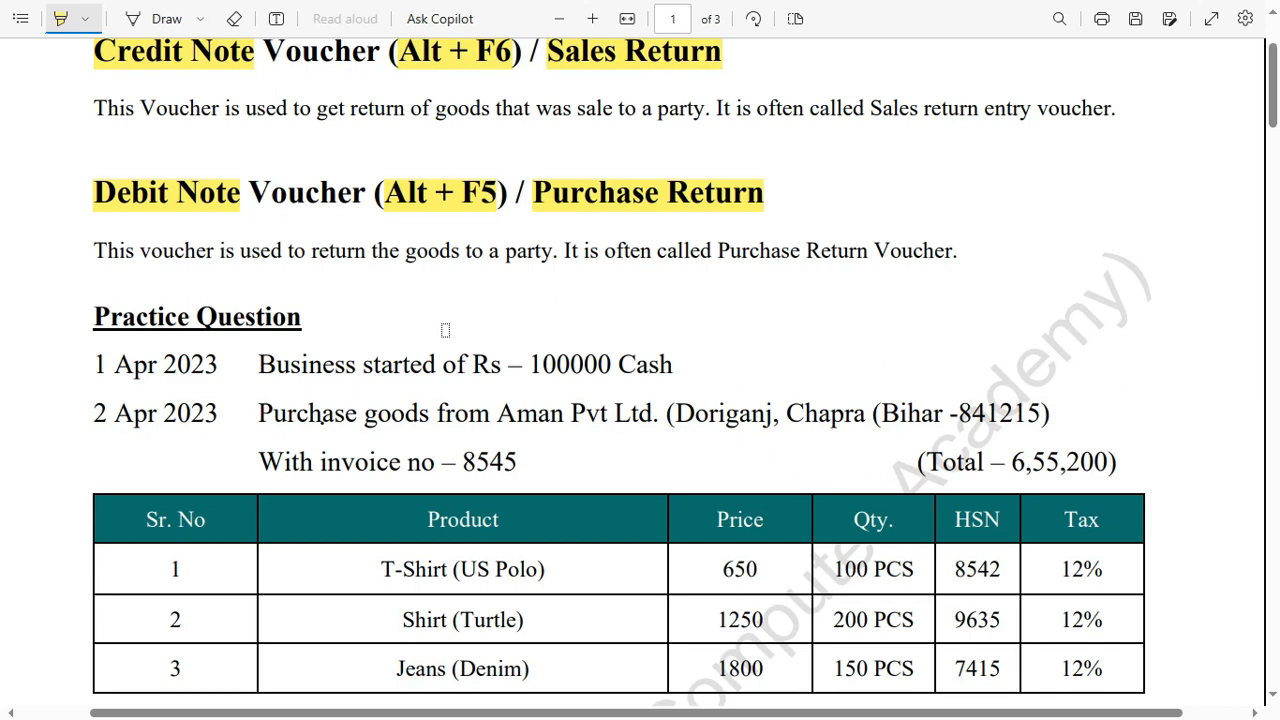
key("super")
type("t")
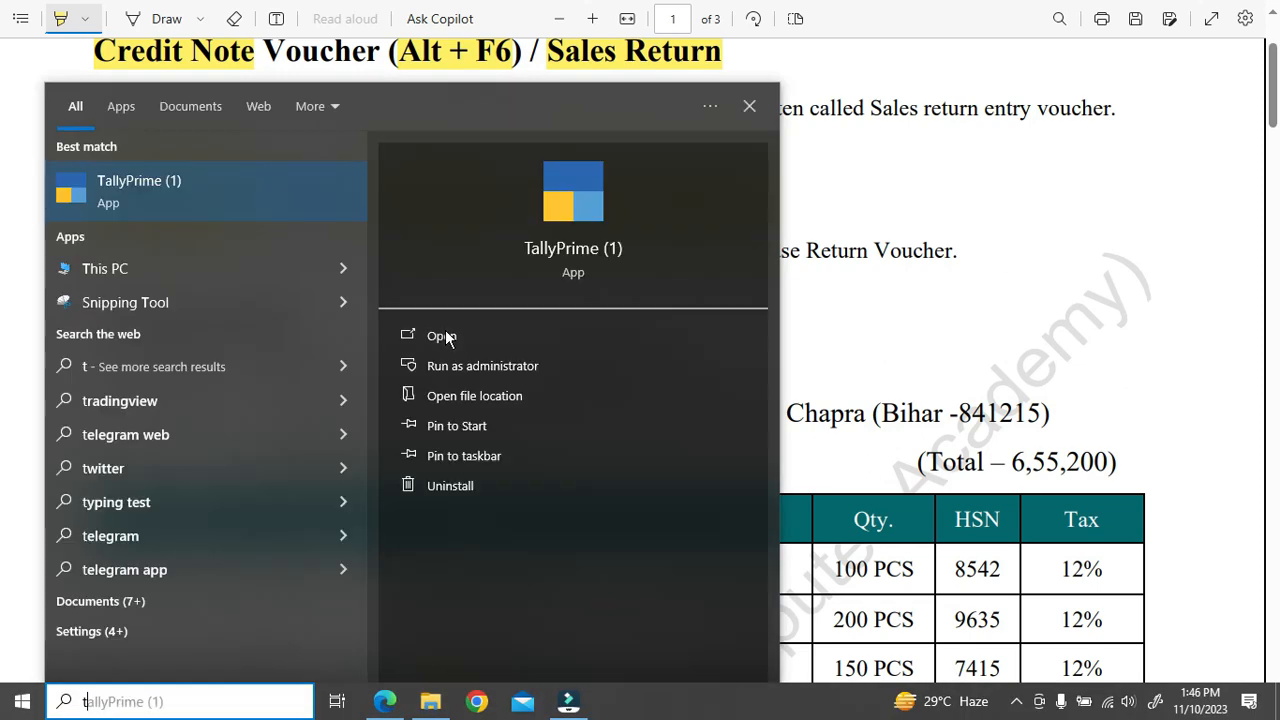
left_click(613, 232)
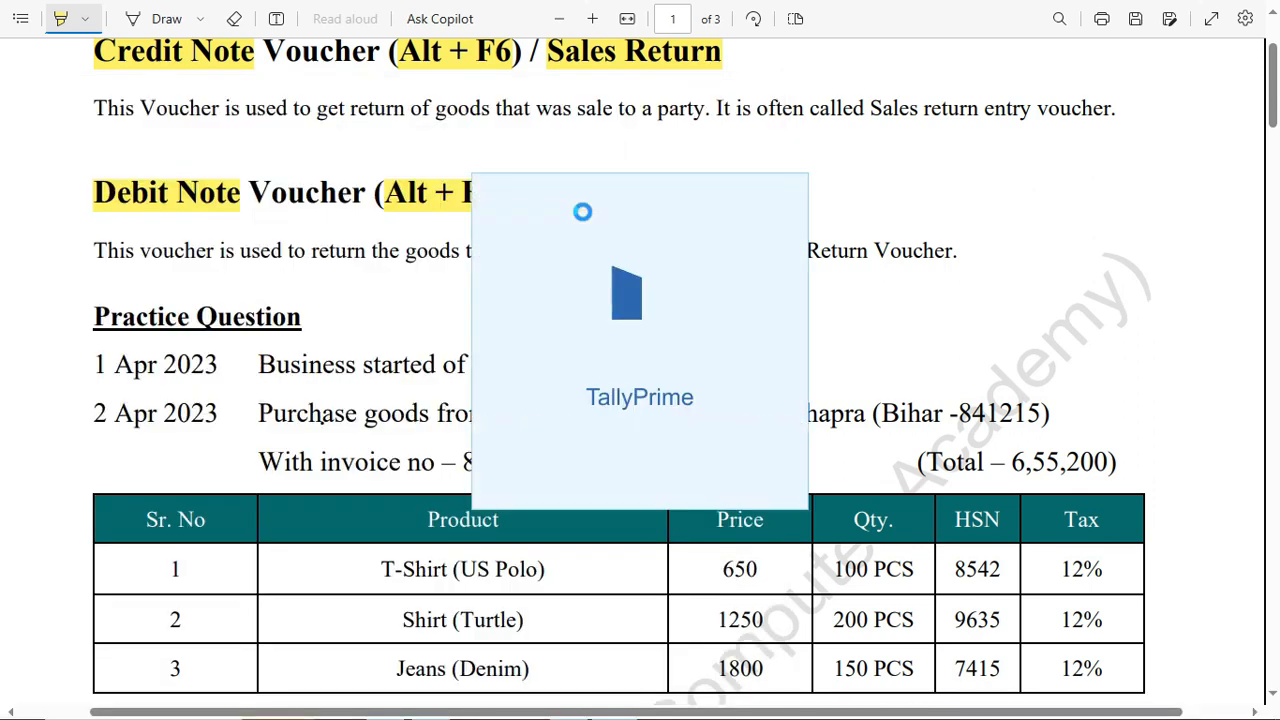
scroll(313, 390, "down", 2)
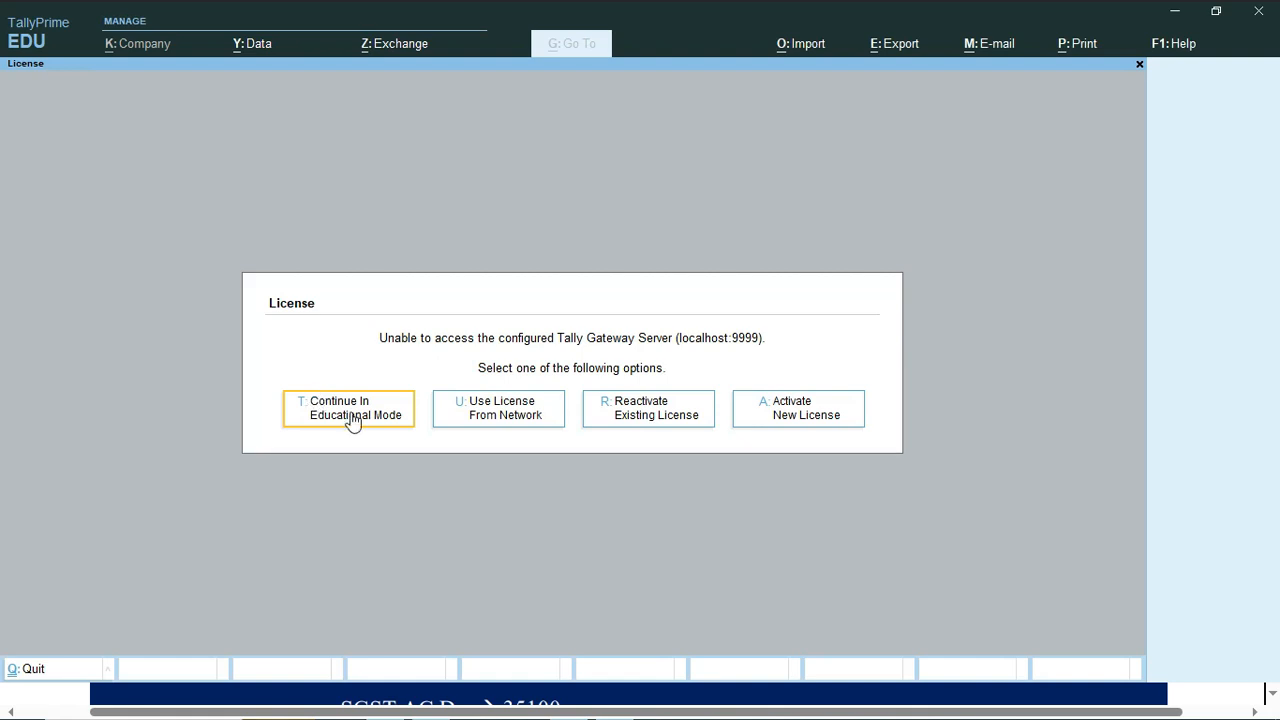
left_click(352, 421)
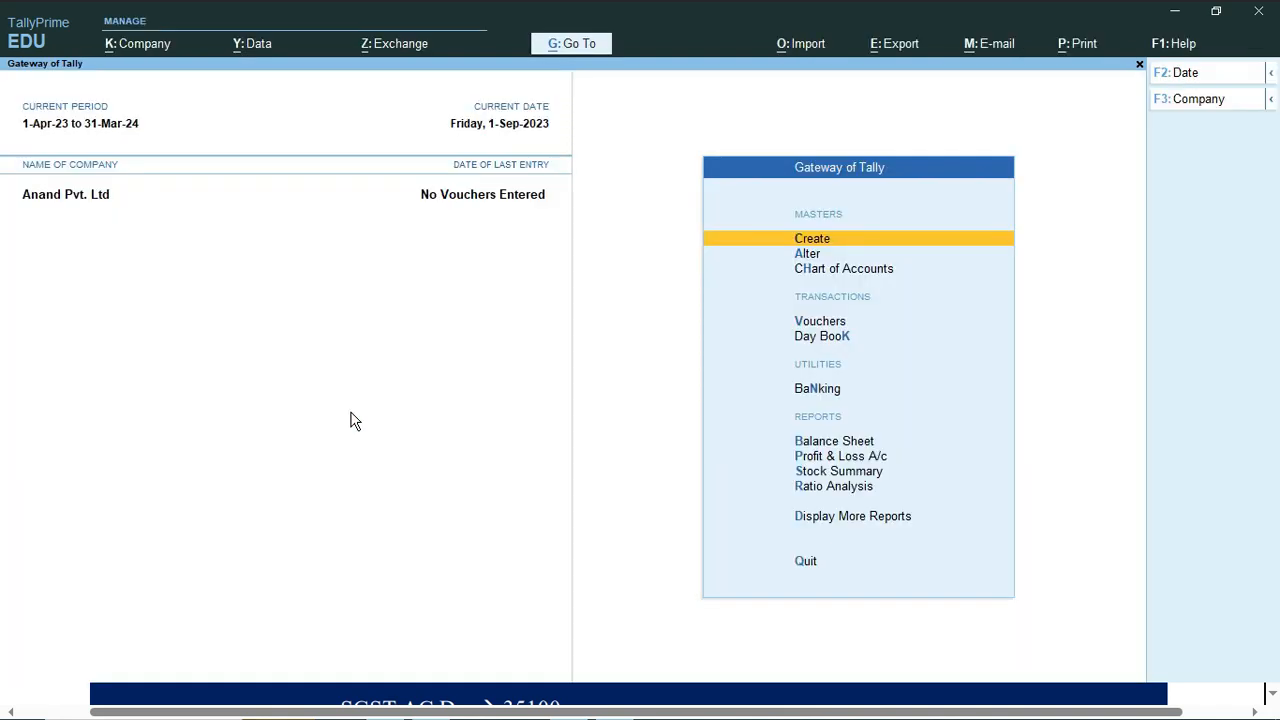
- Create a company named Rahul Pvt Ltd with Bihar as the state and accept its default company features
key("F3")
key("Up")
key("Up")
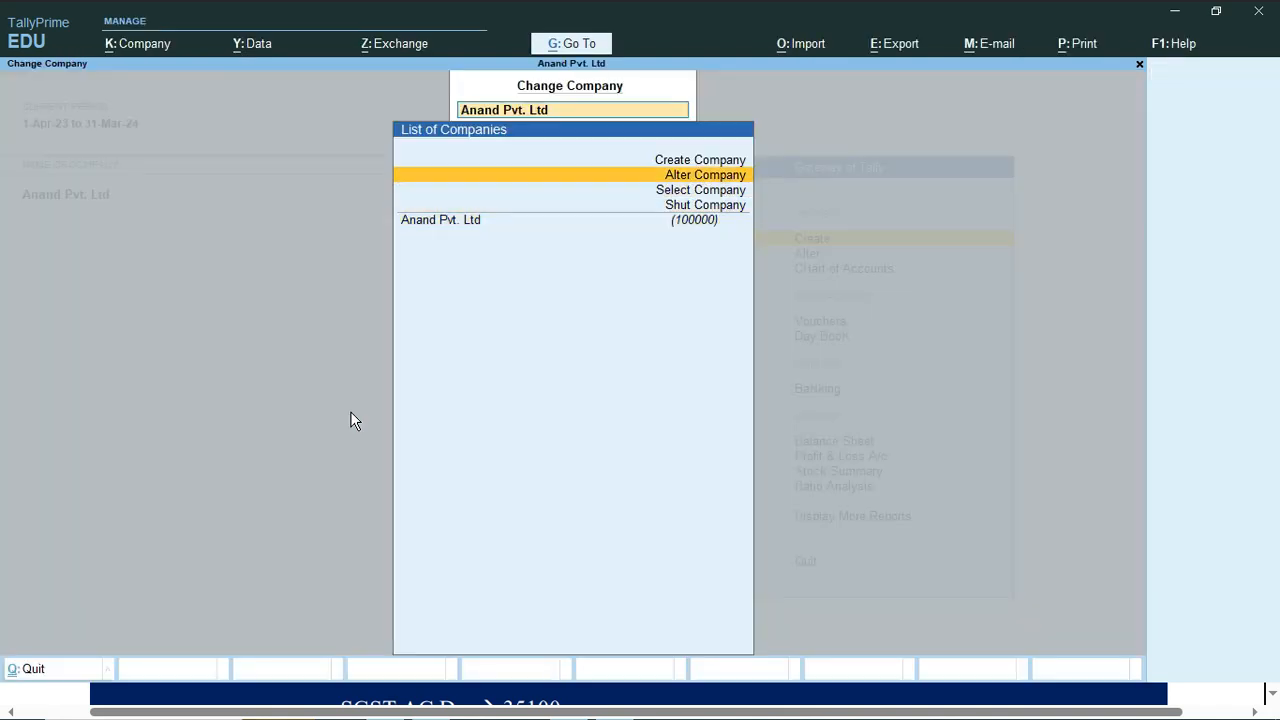
key("Up")
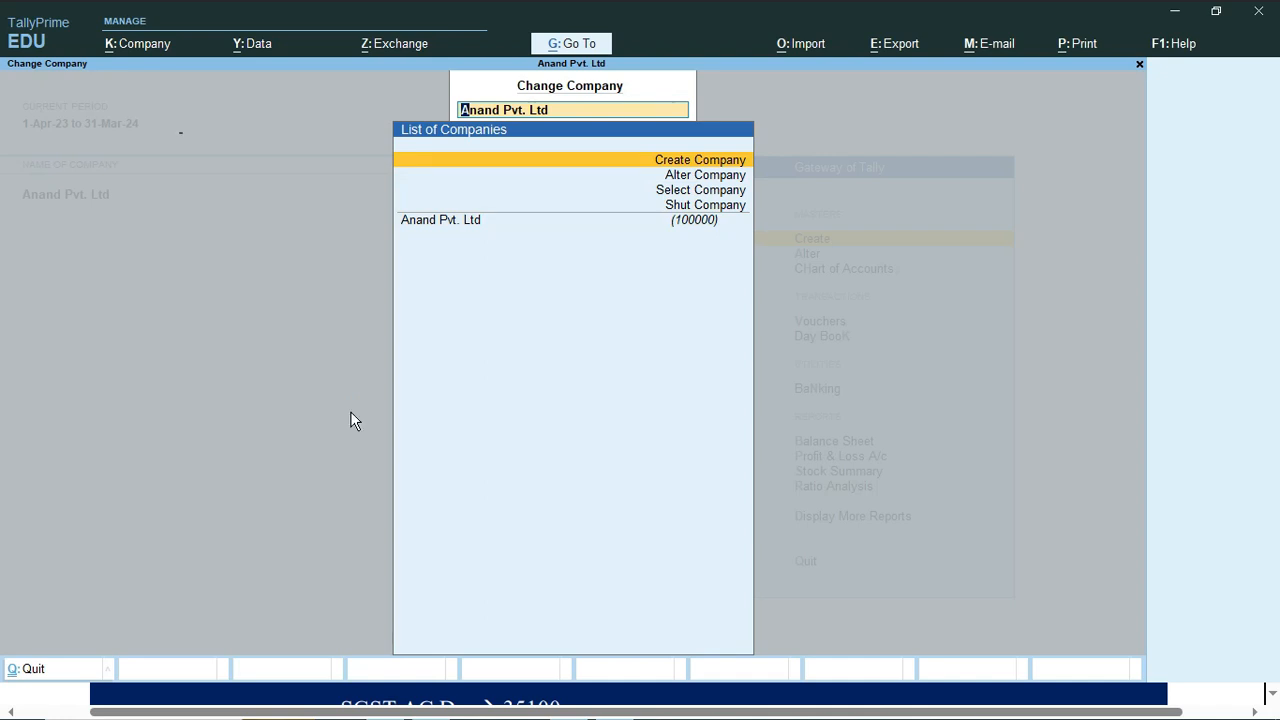
key("Return")
type("Rah")
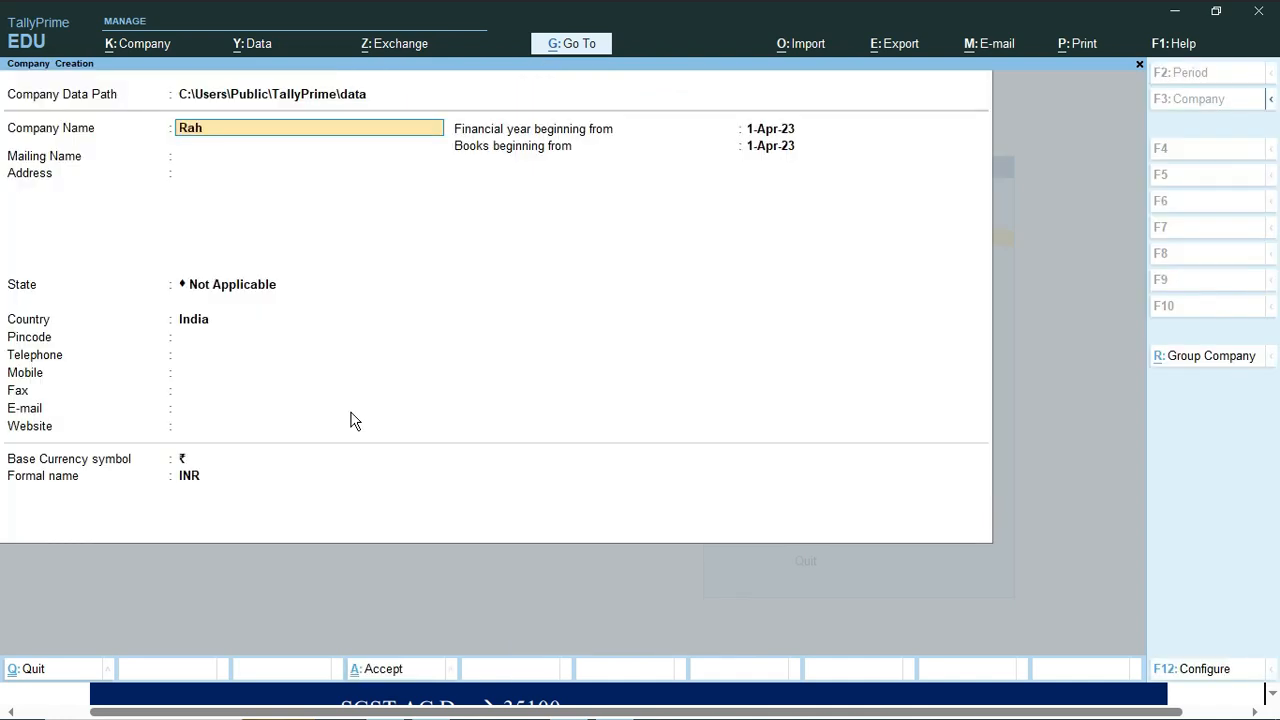
type("ul Pvt Ltd")
key("Return")
key("Return")
key("Return")
type("B")
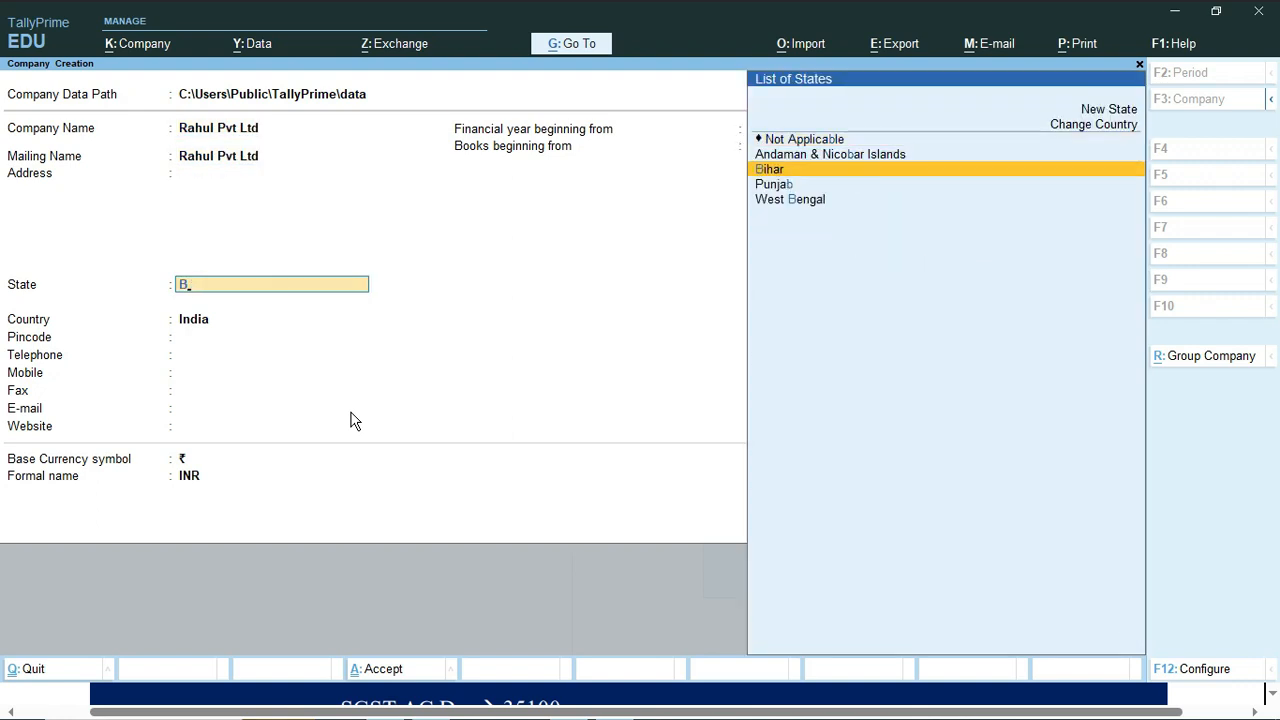
key("Return")
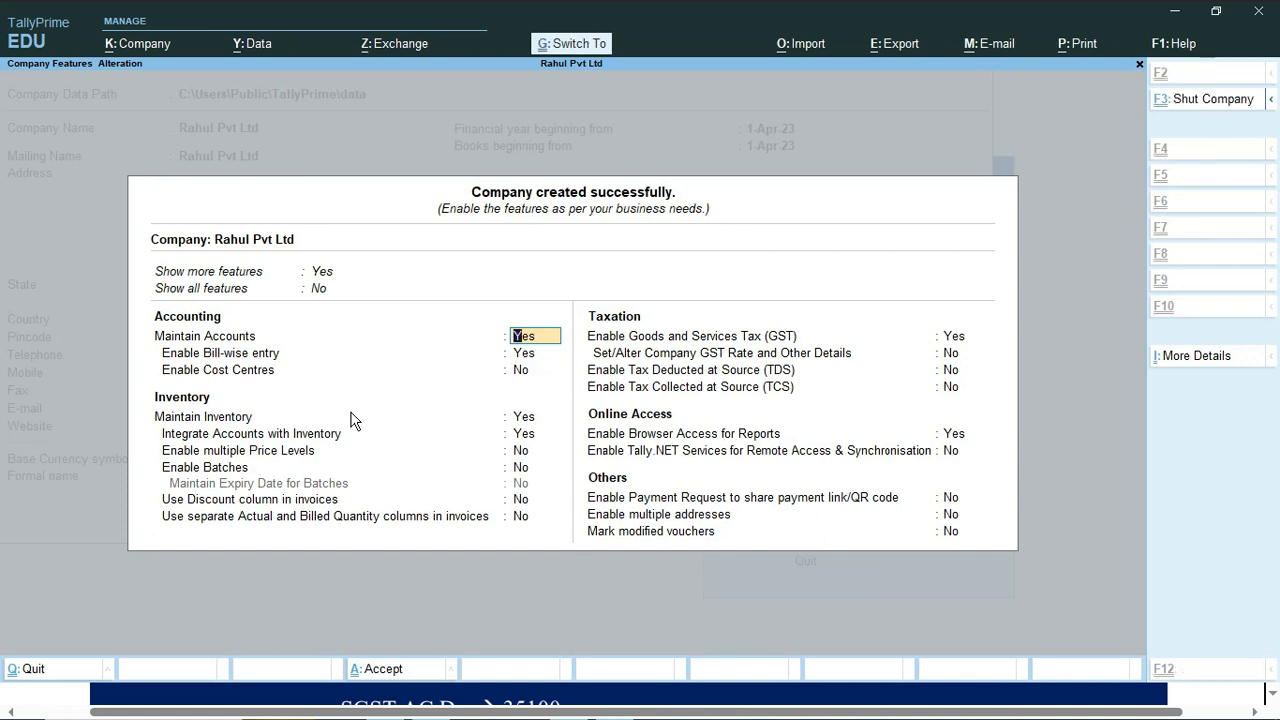
key("ctrl+a")
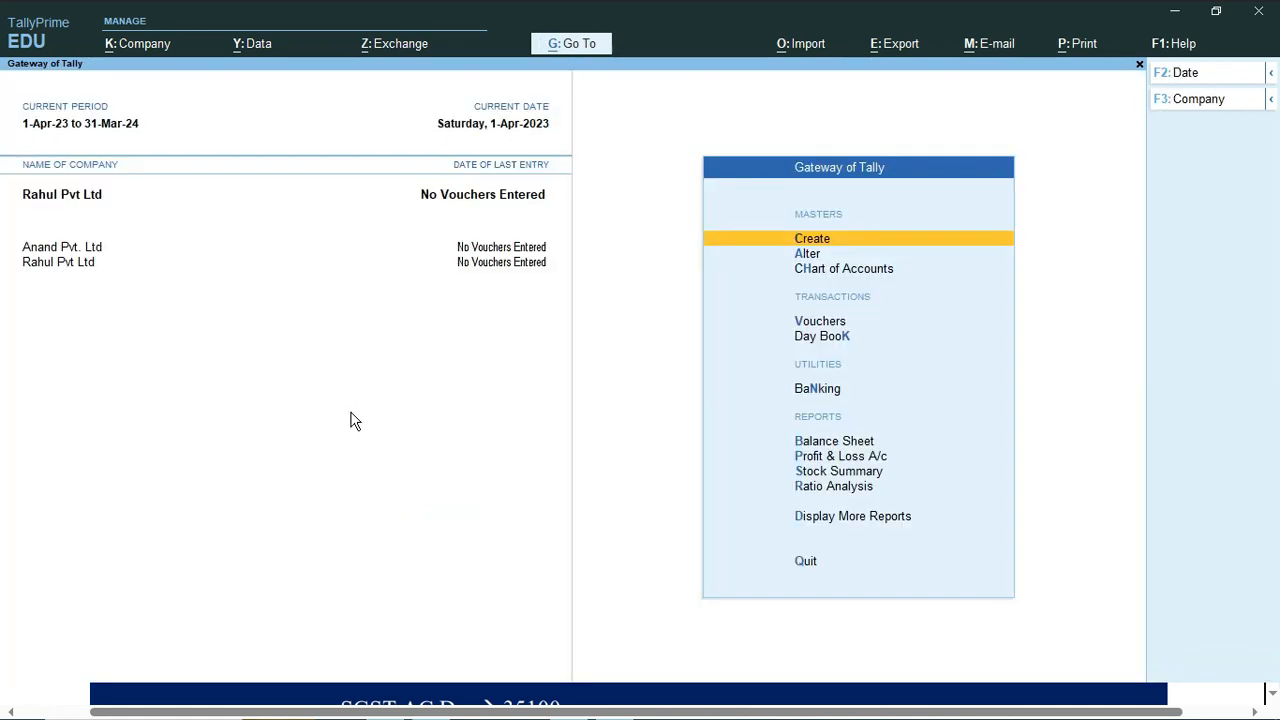
- Highlight the 1 Apr 2023 line "Business started of Rs – 100000 Cash" in the PDF and return to TallyPrime
key("alt+Tab")
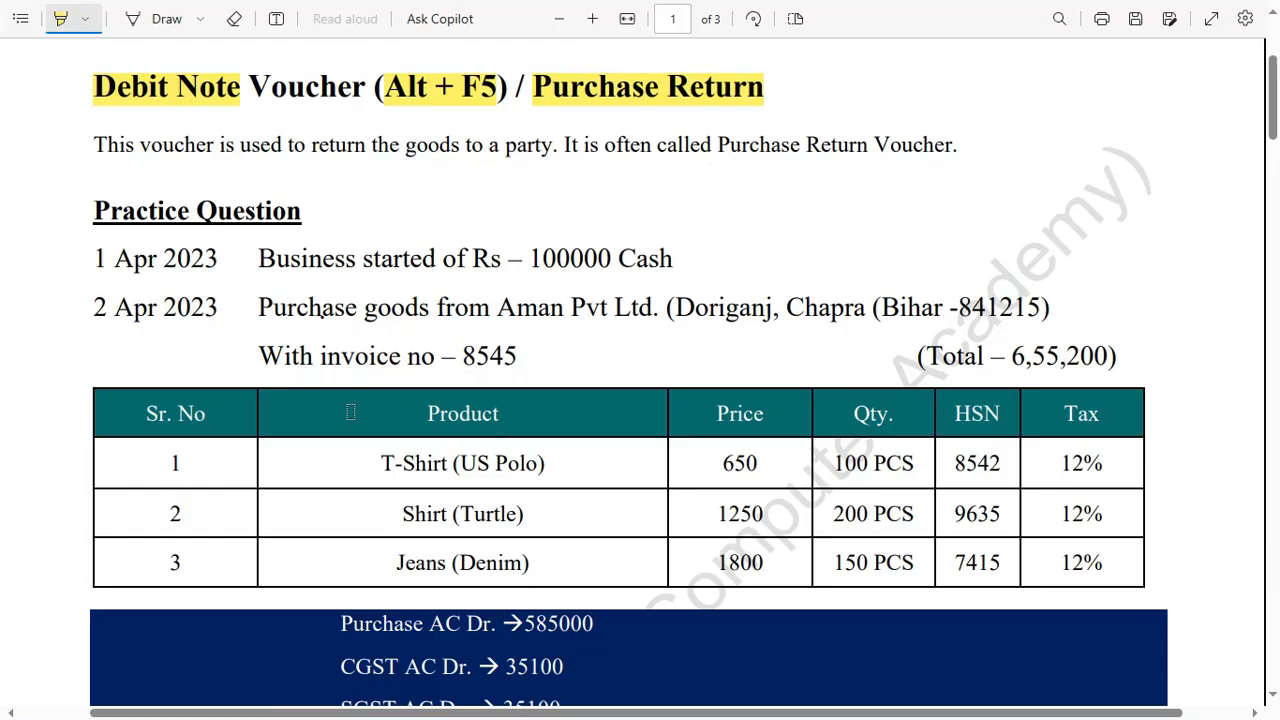
left_click_drag(260, 256, 674, 257)
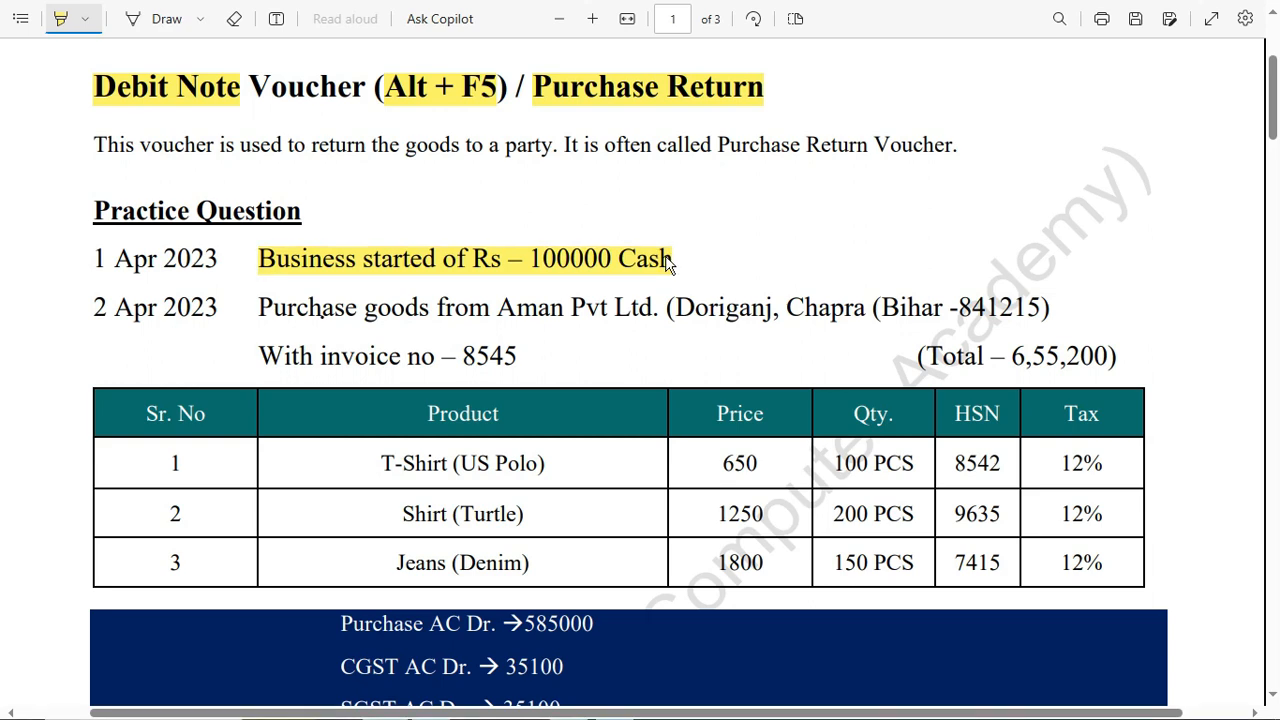
key("alt+Tab")
- Open a new Receipt voucher for Rahul Pvt Ltd
key("Down")
key("Down")
key("Down")
key("Return")
key("F6")
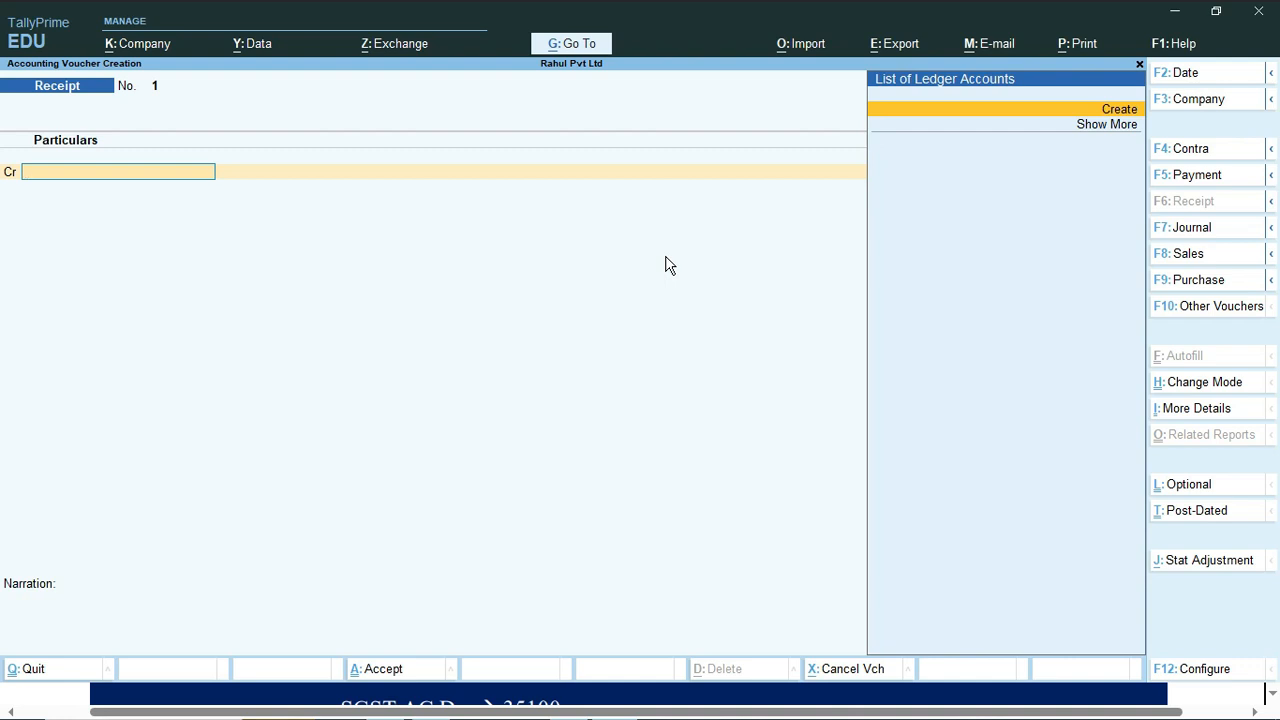
- Create a ledger named Capital Ac under Capital Account for the receipt's credit line
key("alt+c")
type("C")
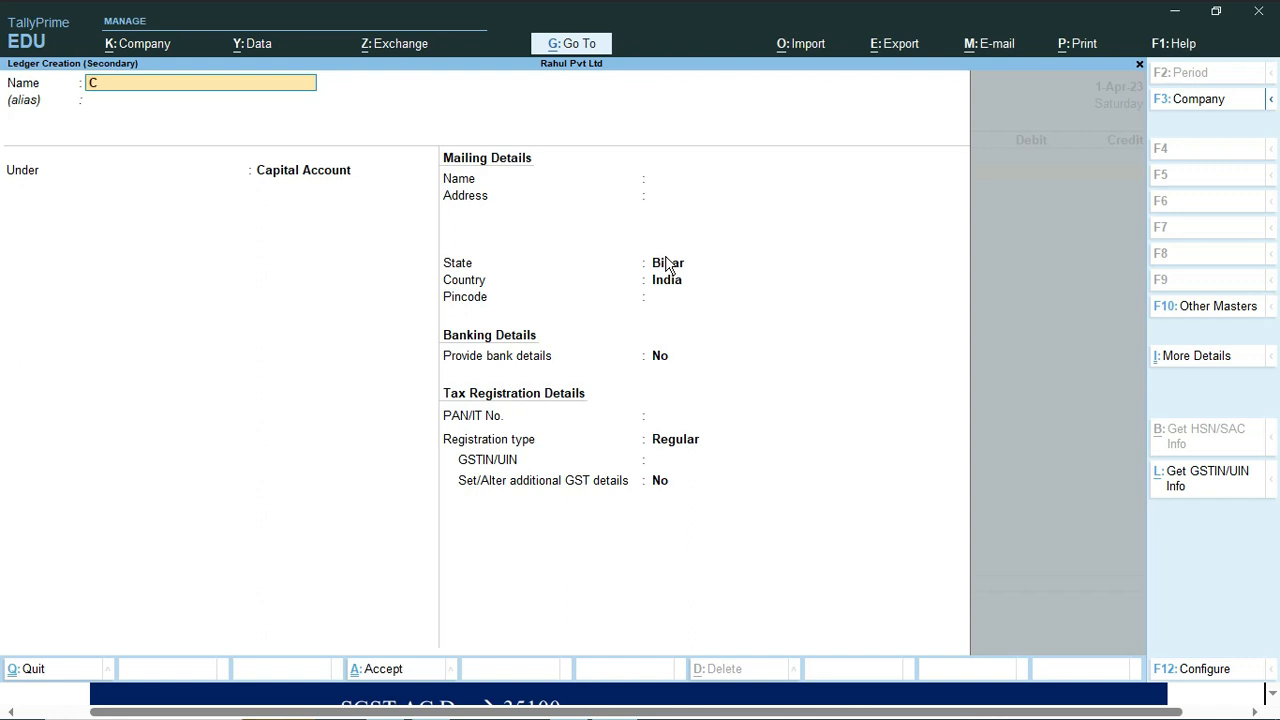
type("apital Ac")
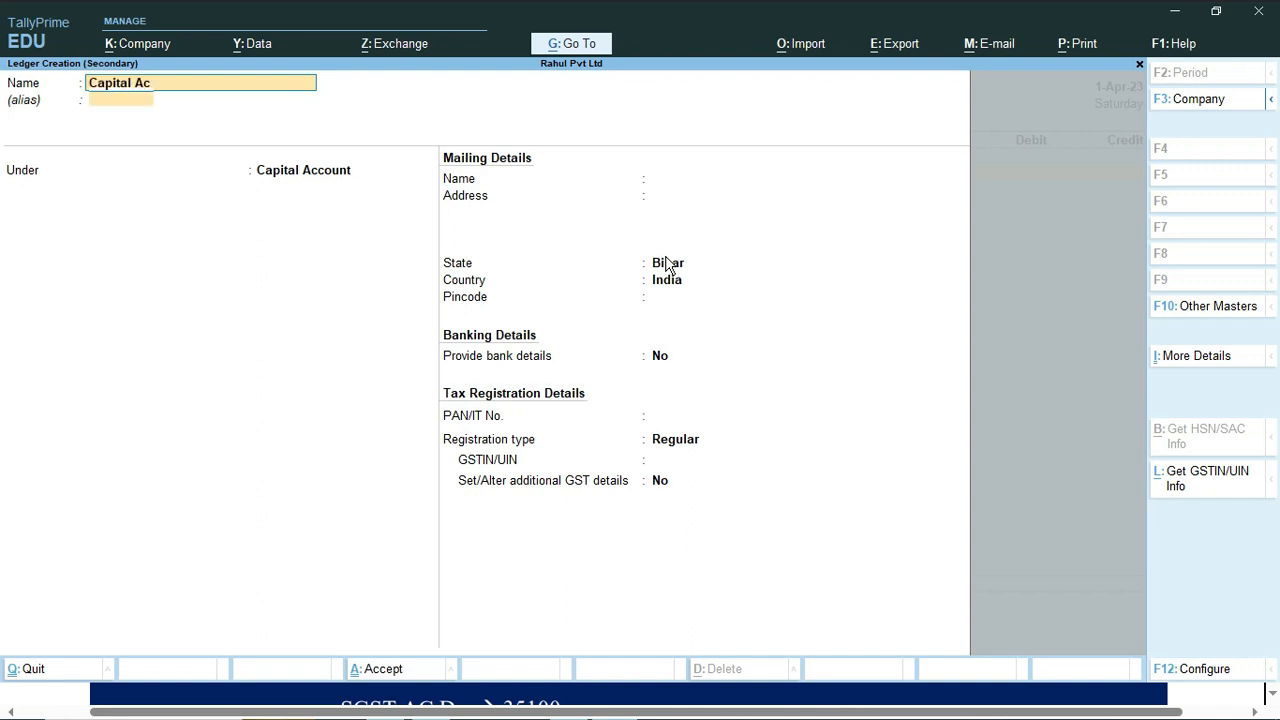
key("Return")
key("ctrl+a")
- Credit Capital Ac with 100000 as given in the PDF, debit Cash for the same amount and save the Receipt voucher
key("alt+Tab")
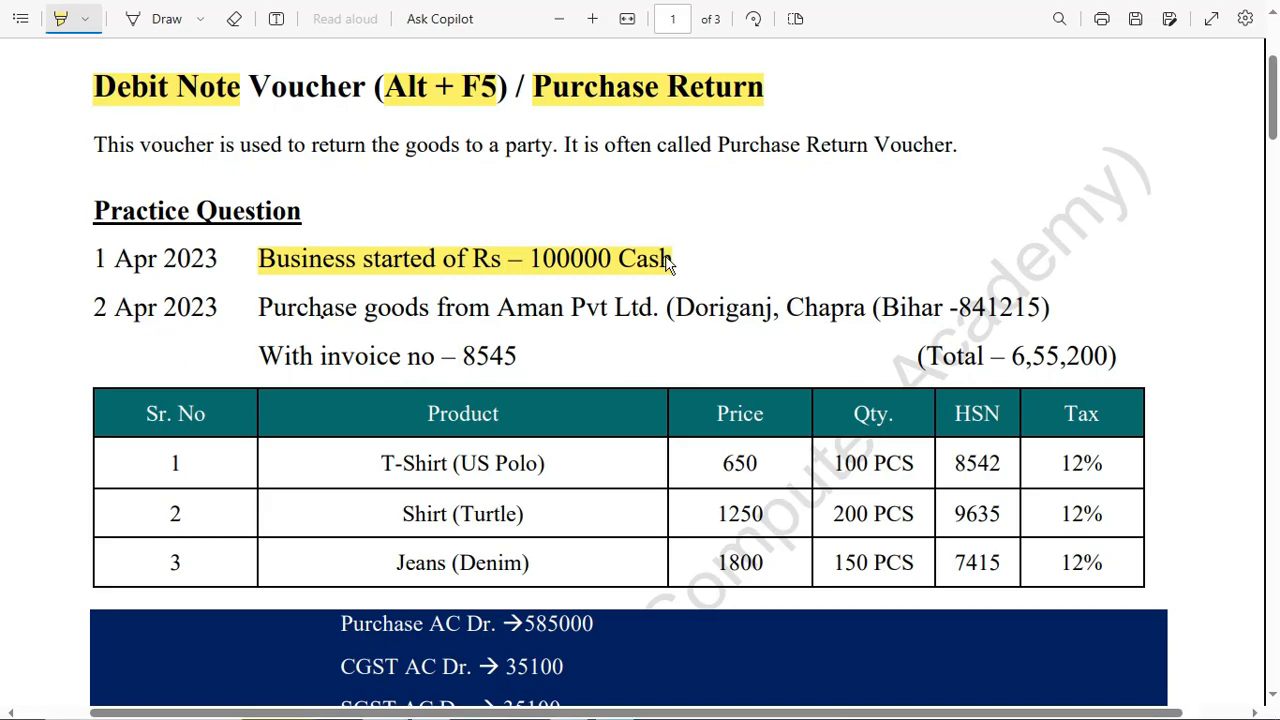
key("alt+Tab")
type("100000")
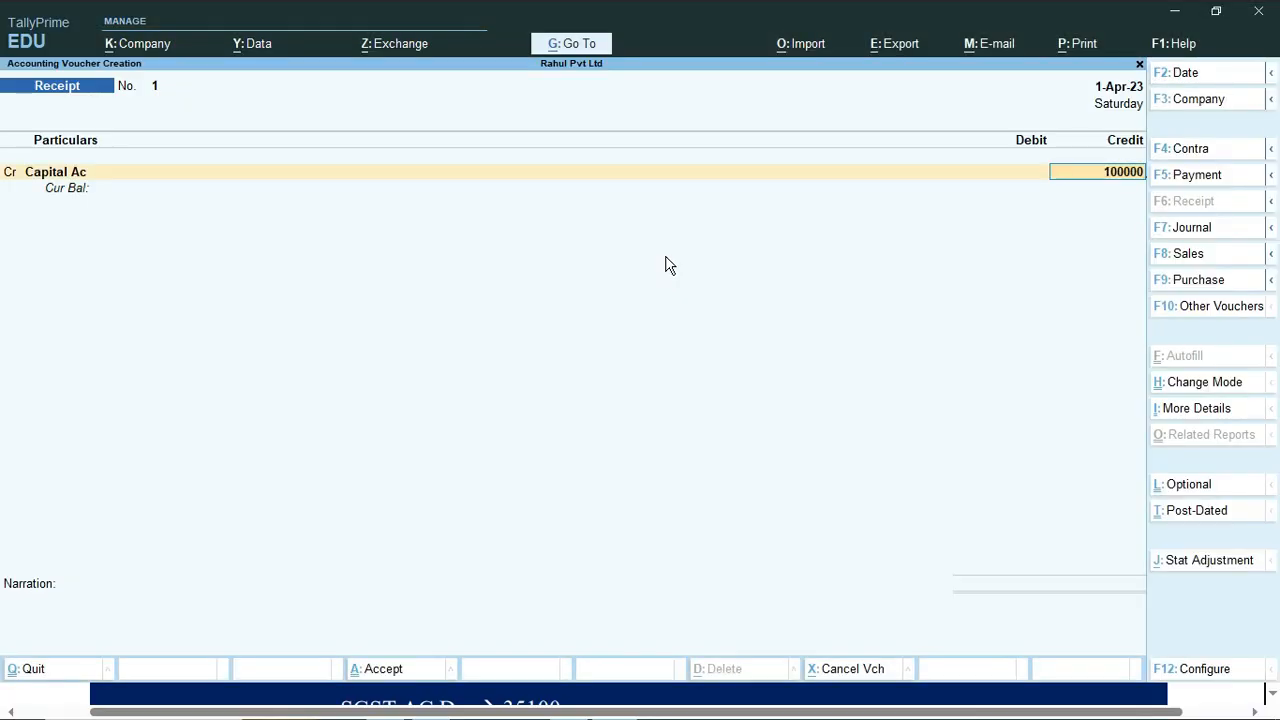
key("Return")
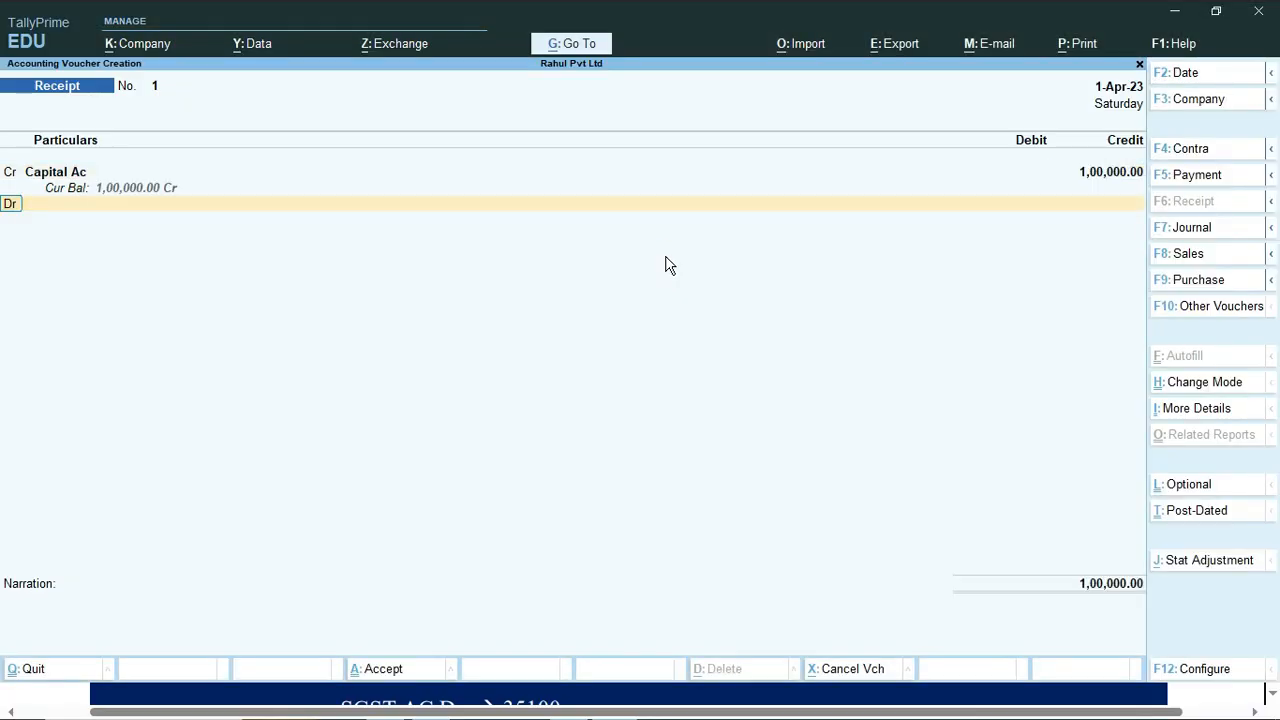
key("Return")
key("Down")
key("Return")
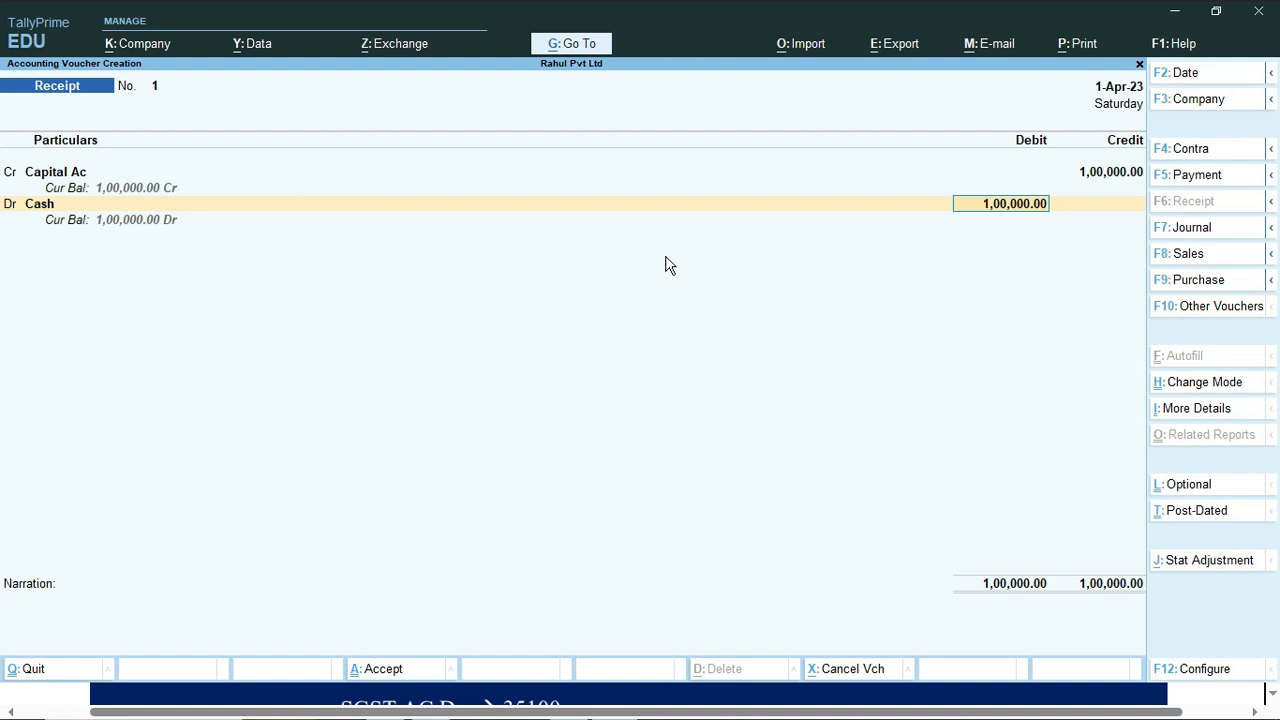
key("ctrl")
key("ctrl+a")
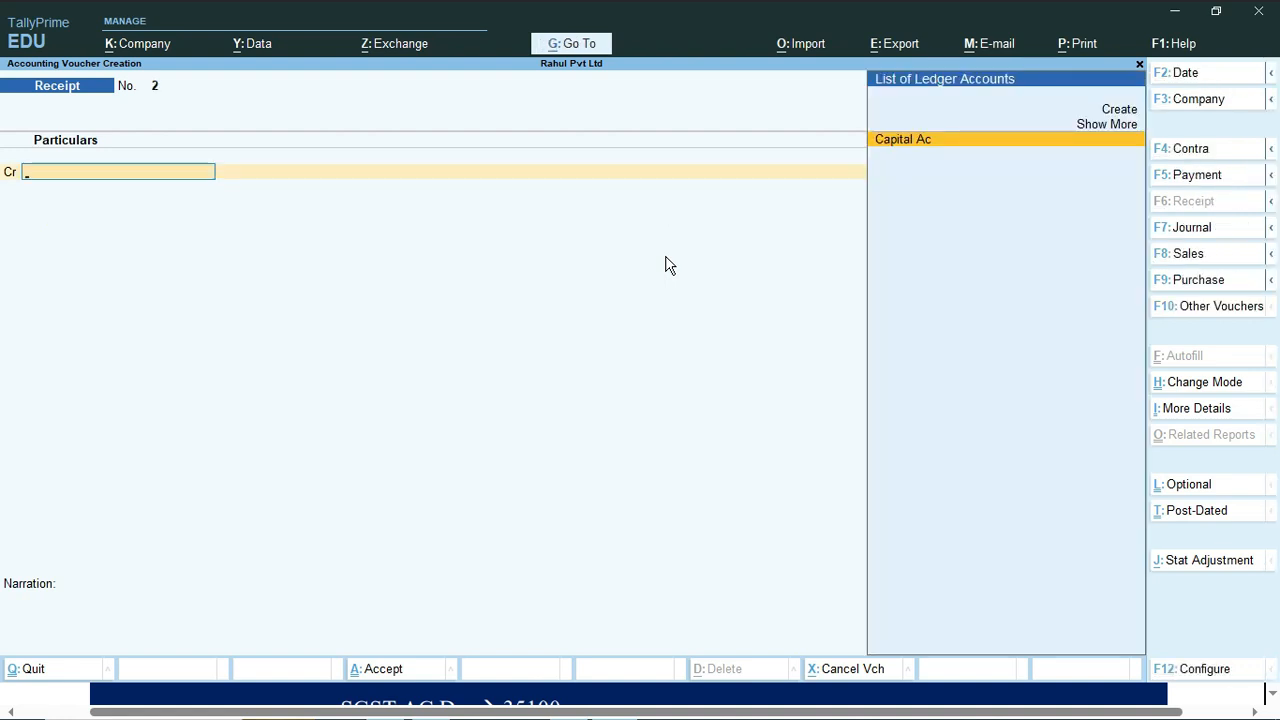
- Highlight "Purchase goods from Aman Pvt Ltd" and the invoice number under 2 Apr 2023 in the PDF
key("alt+Tab")
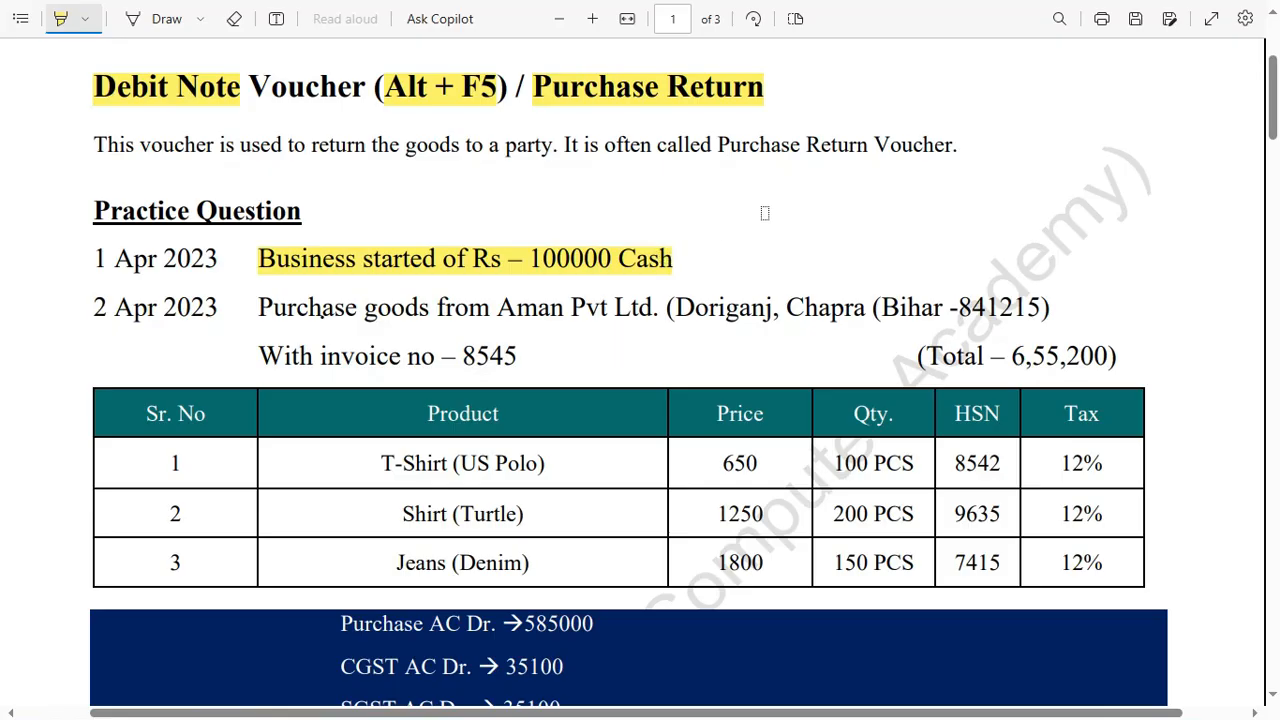
scroll(188, 256, "down", 1)
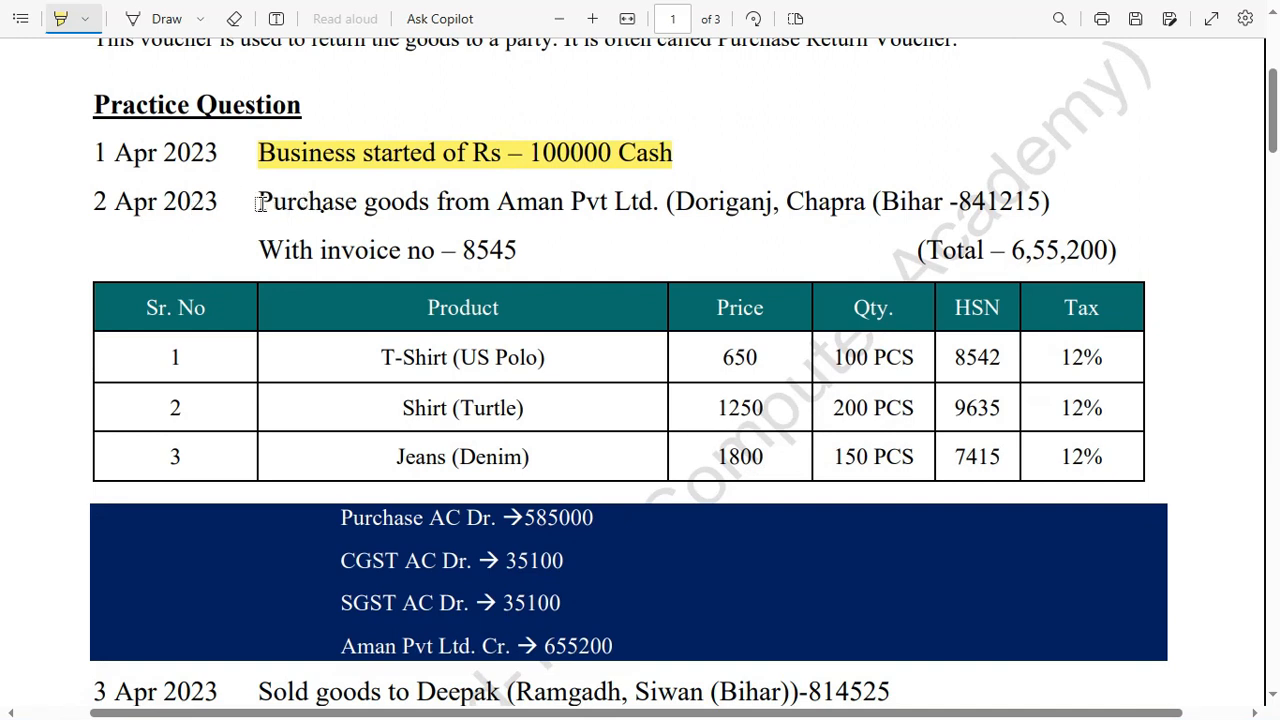
left_click_drag(258, 201, 654, 205)
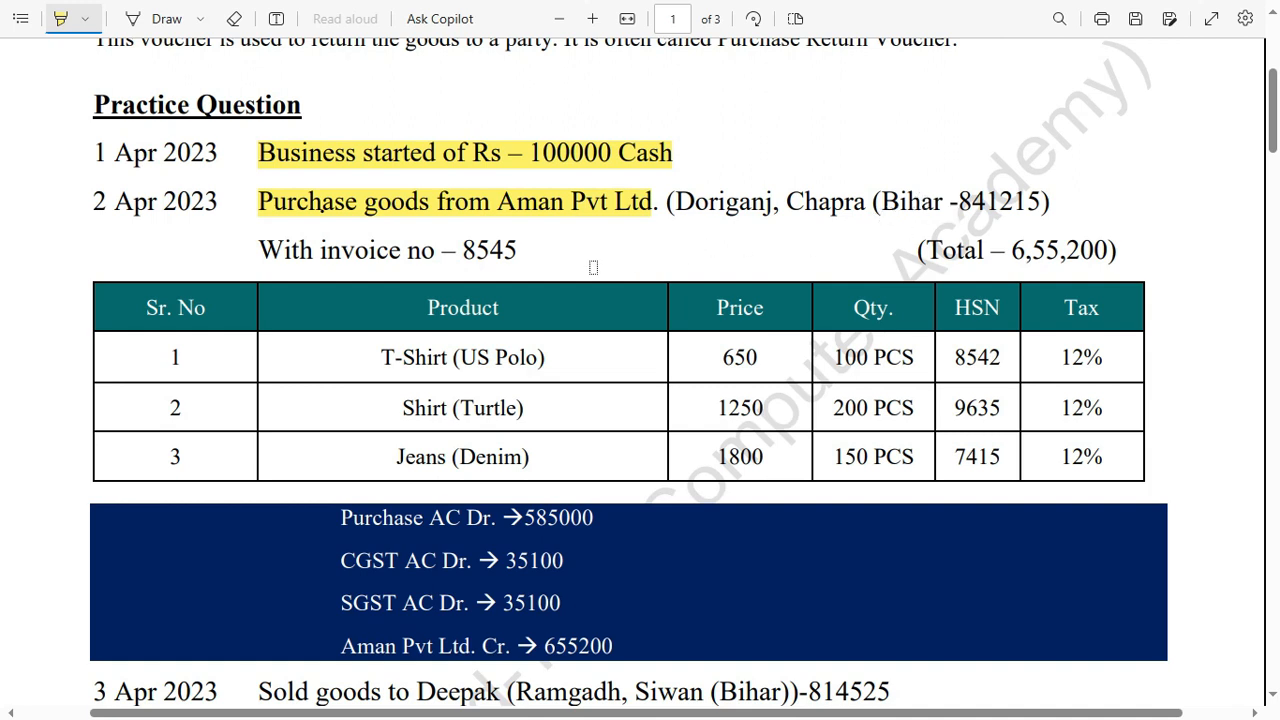
left_click_drag(460, 252, 516, 252)
- Switch to TallyPrime, open a Purchase voucher and enter the supplier invoice number given in the PDF, keeping the 1-Apr-23 date
key("alt+Tab")
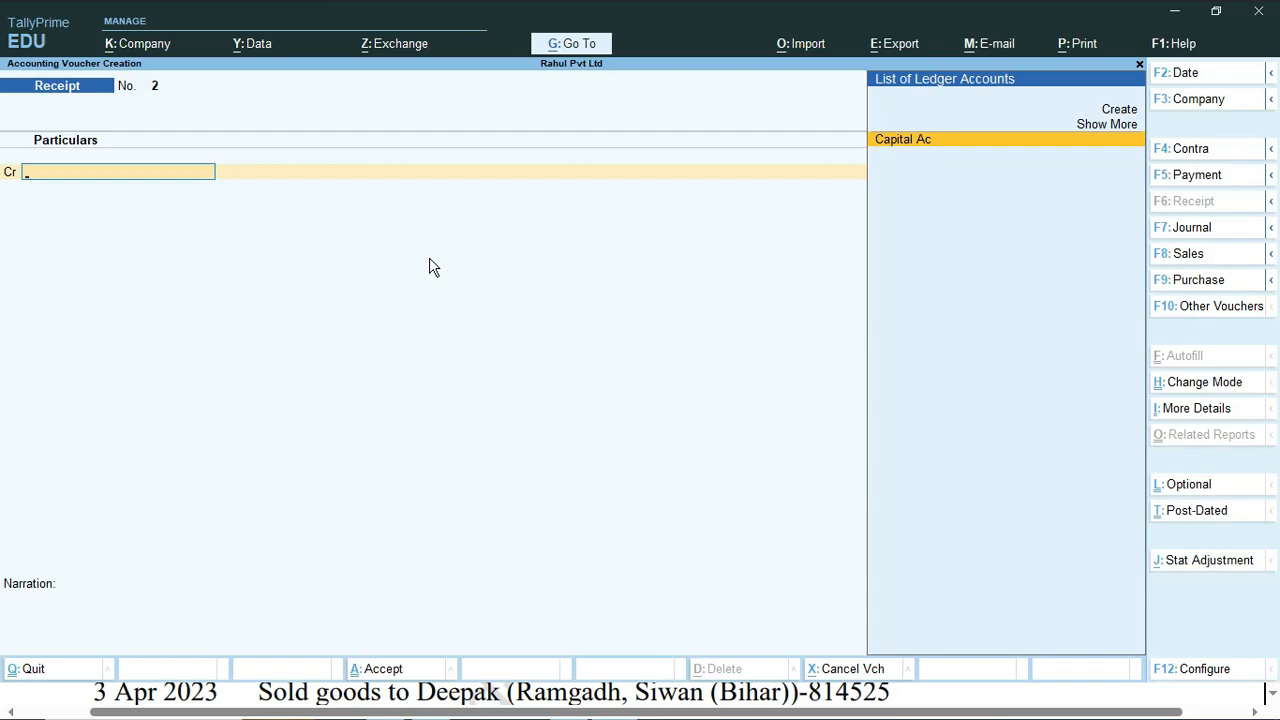
key("F9")
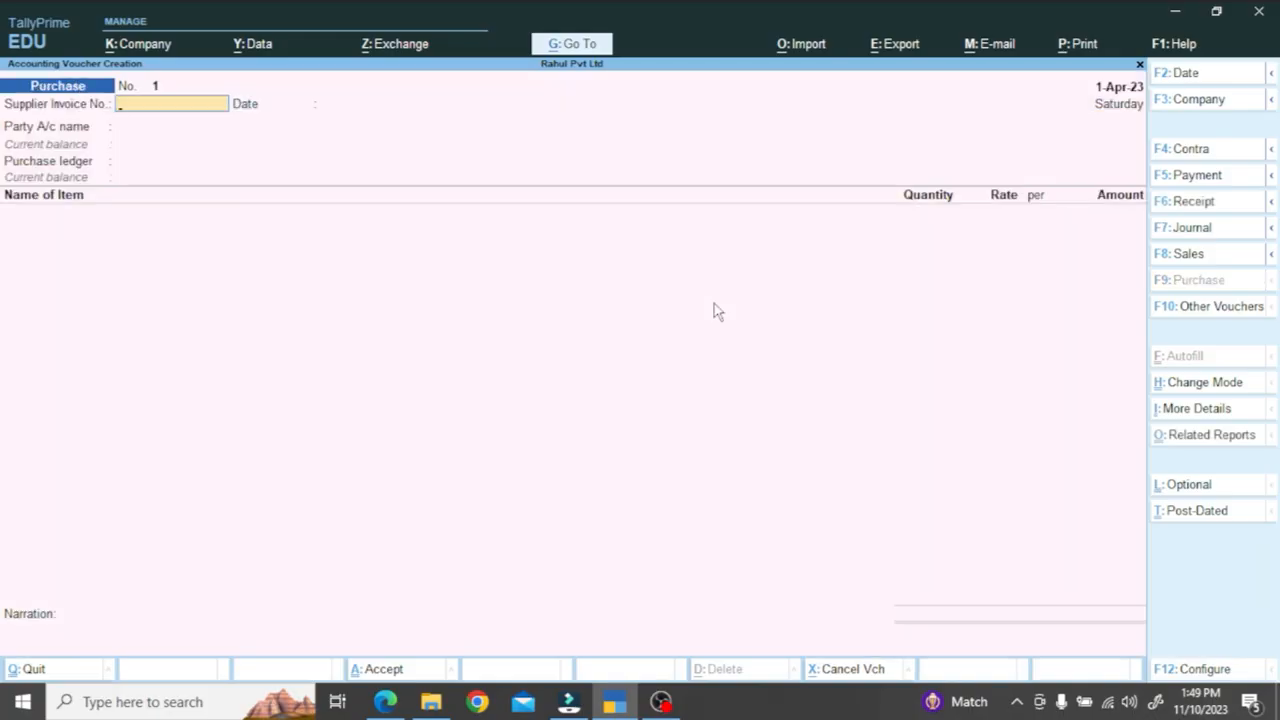
key("alt+Tab")
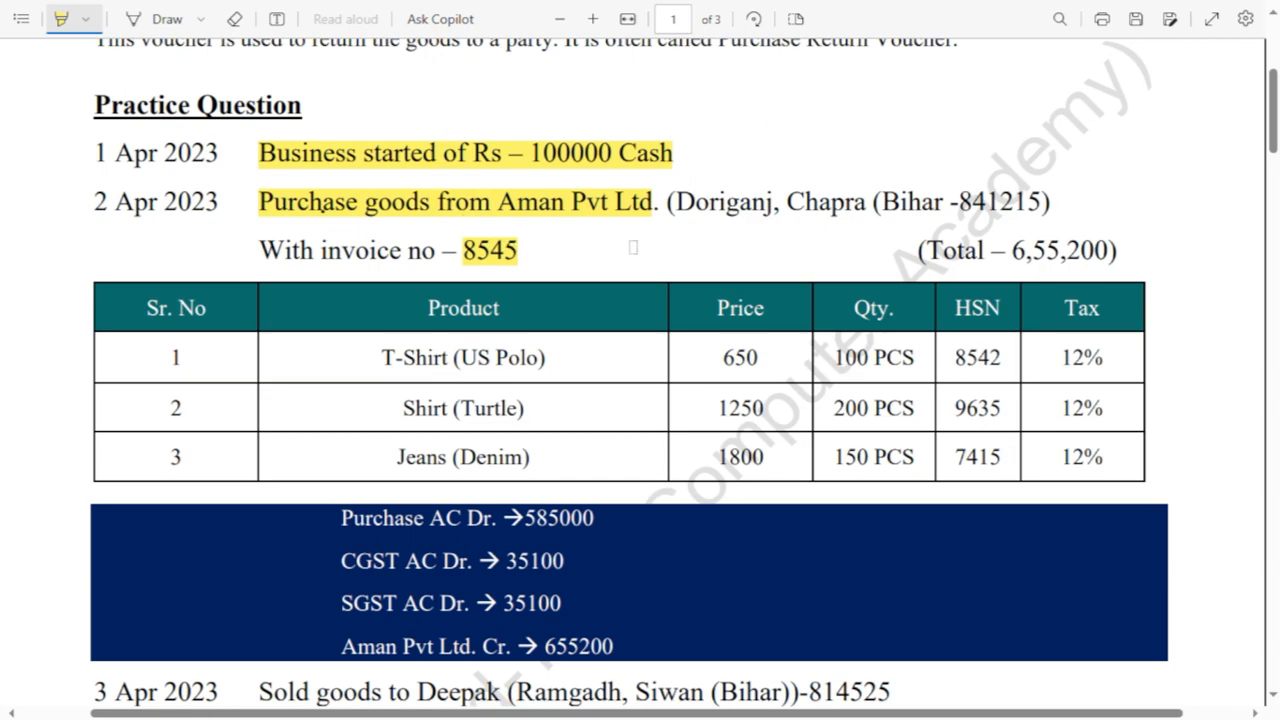
key("alt+Tab")
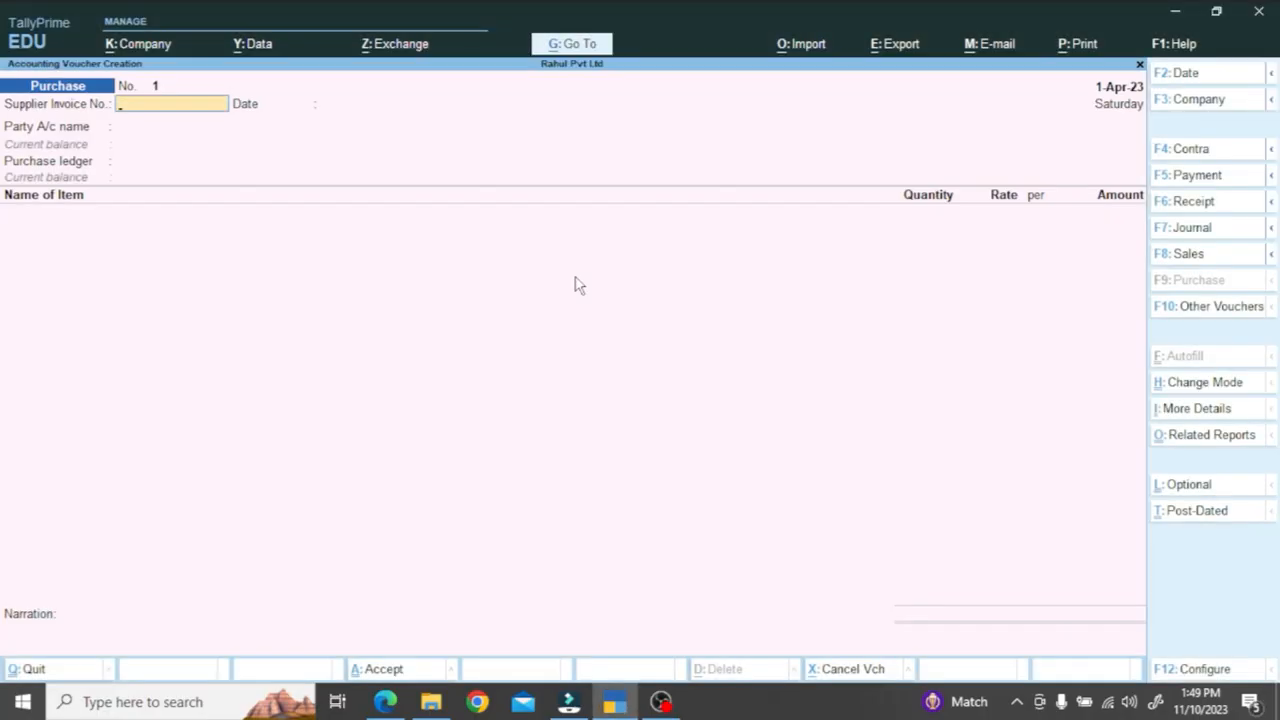
type("8545")
key("Return")
key("Return")
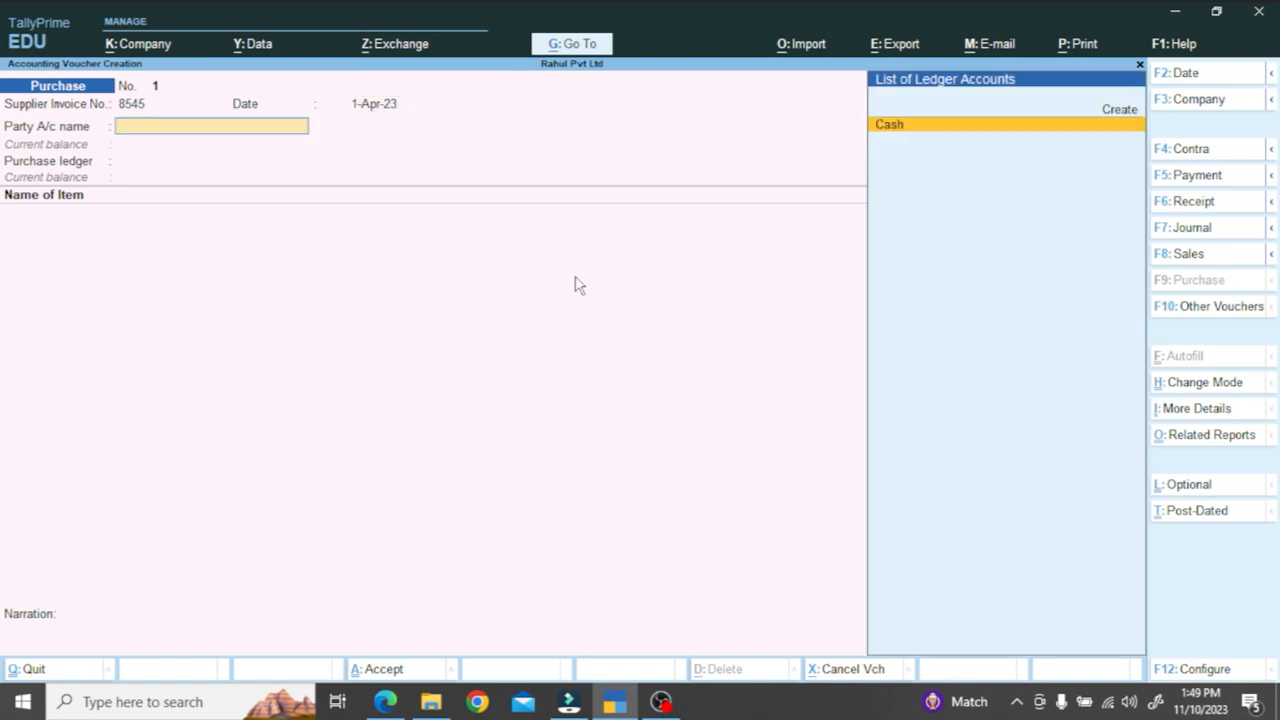
- Create a ledger named Aman Pvt Ltd under Sundry Creditors for the purchase voucher's party account
key("alt+Tab")
key("alt+Tab")
key("Up")
key("Return")
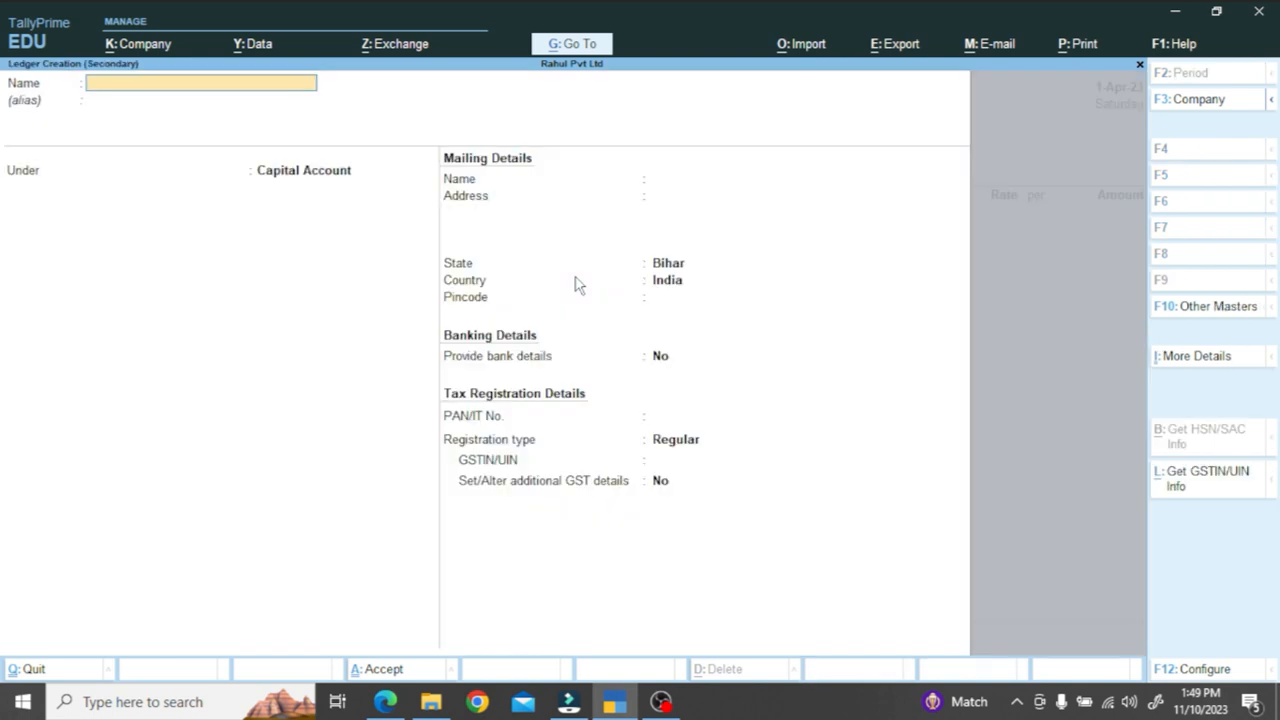
type("Aman Pvt Ltd")
key("Return")
type("Sun")
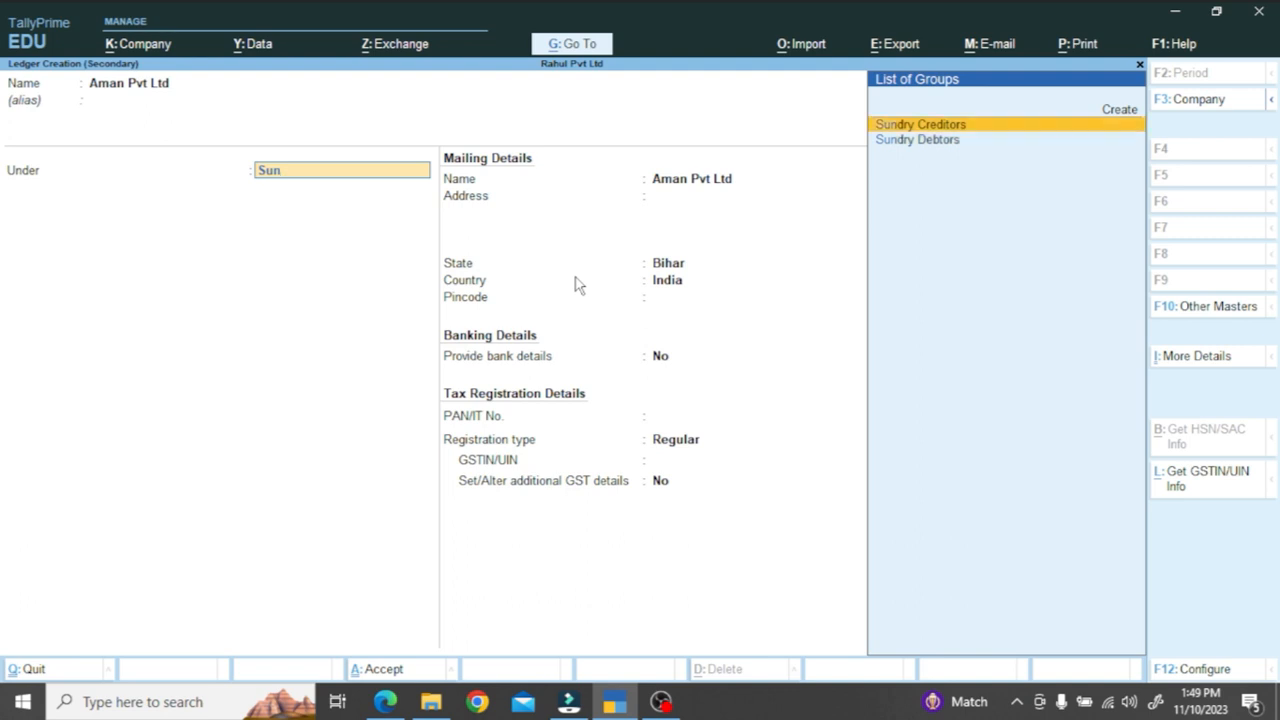
key("Return")
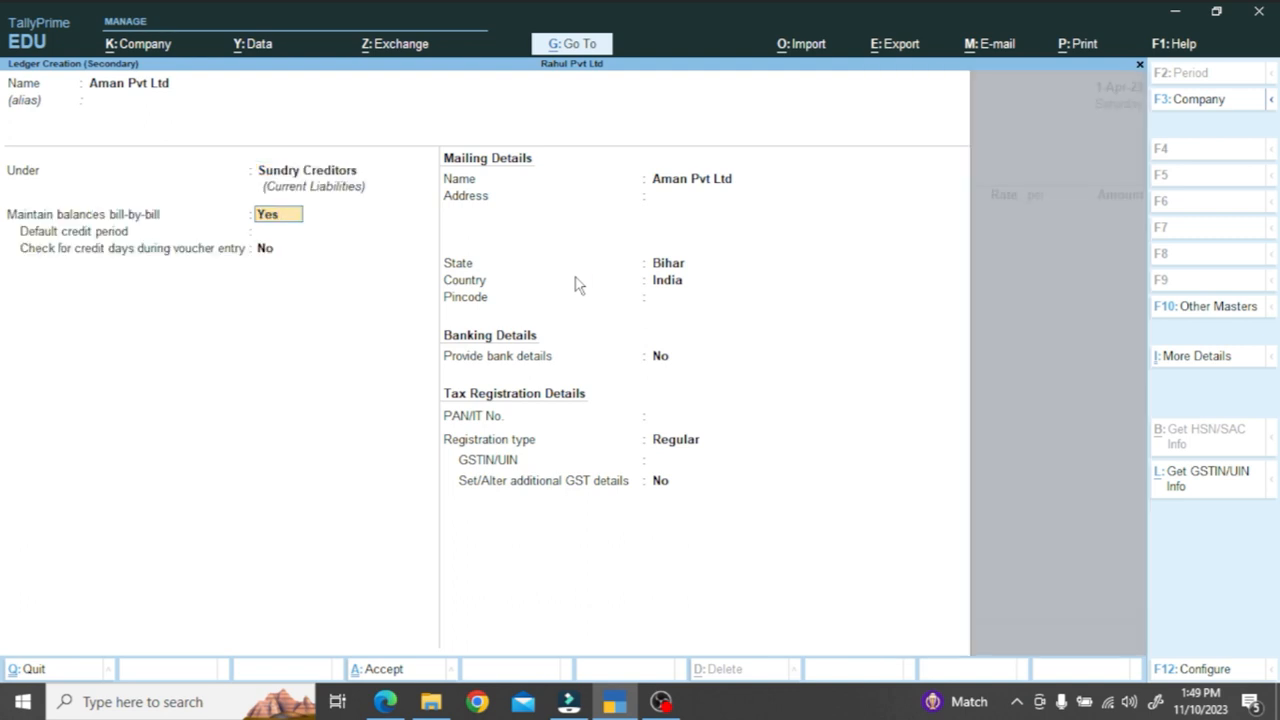
- Fill in the supplier ledger's two-line mailing address, using the PDF as reference, and its pincode
key("alt+Tab")
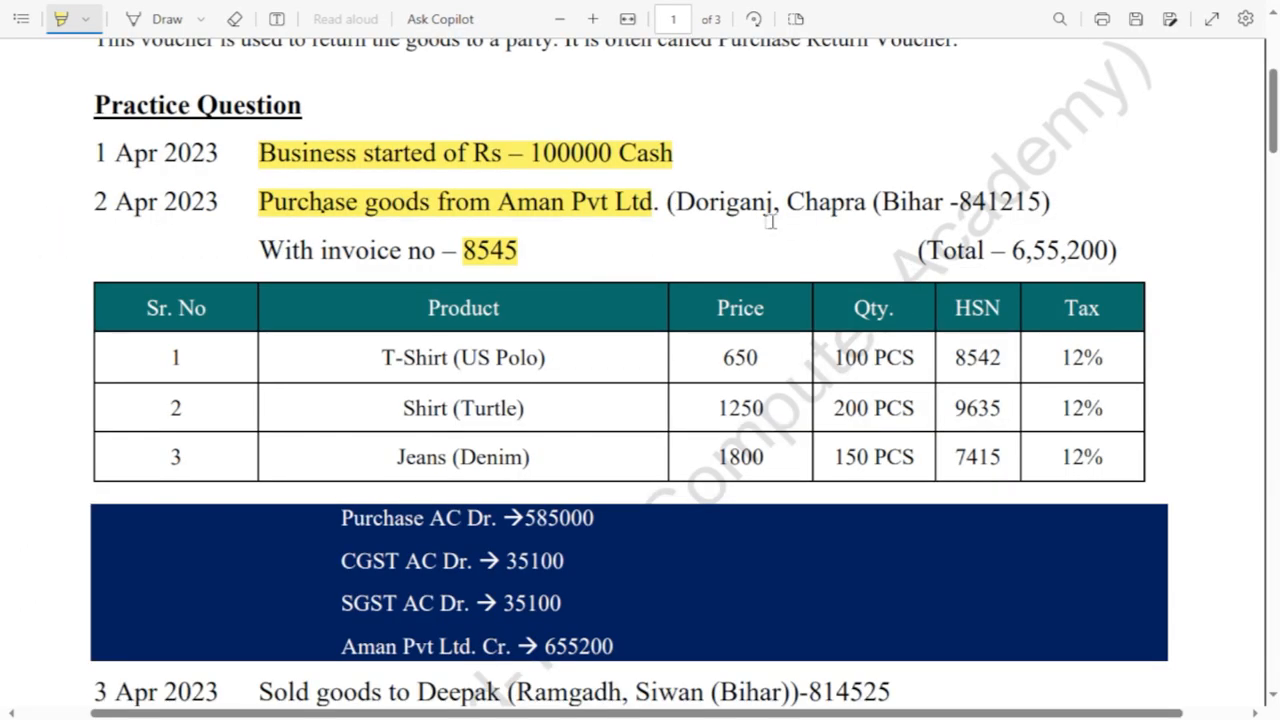
key("alt+Tab")
left_click(678, 200)
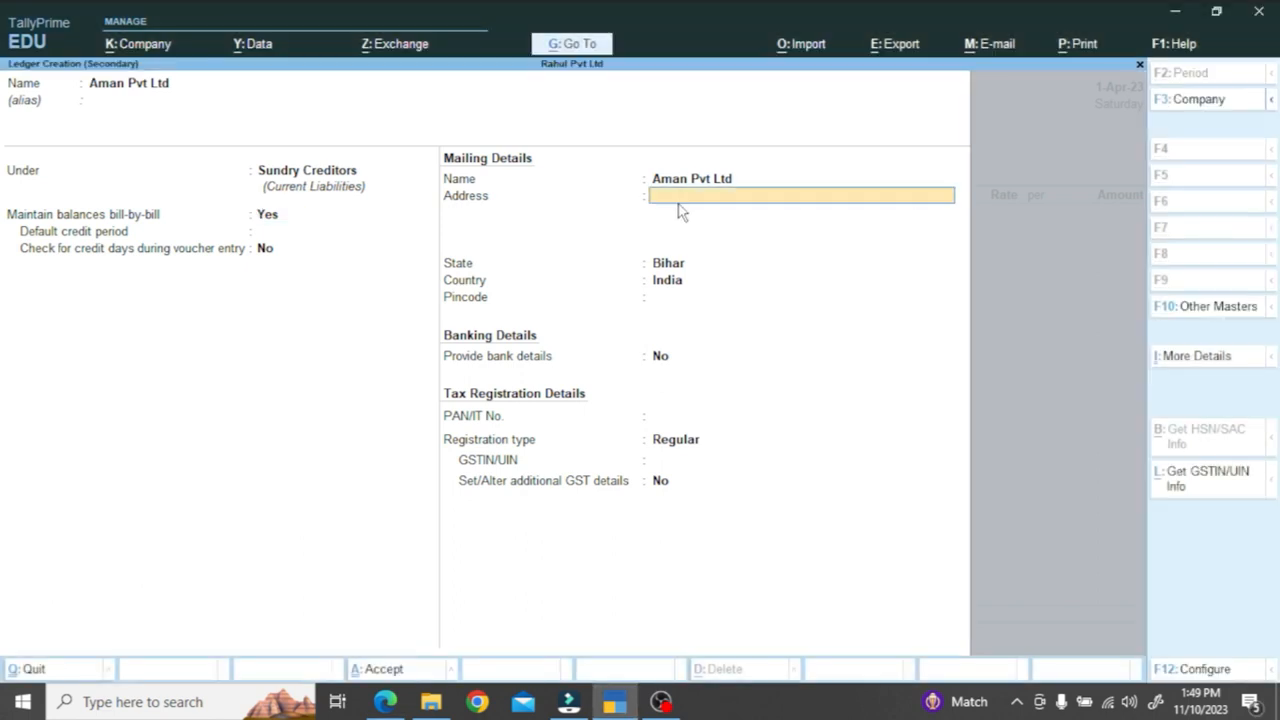
type("Doriganj")
key("Return")
type("Chapra")
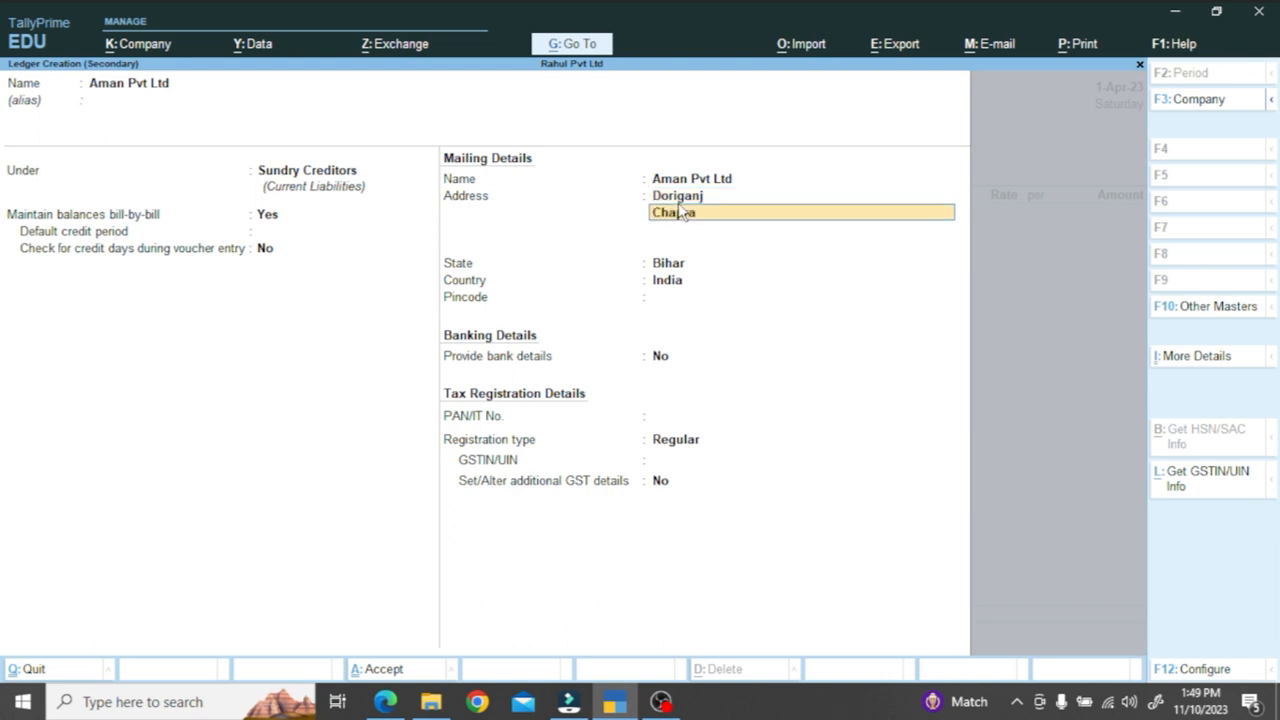
key("Return")
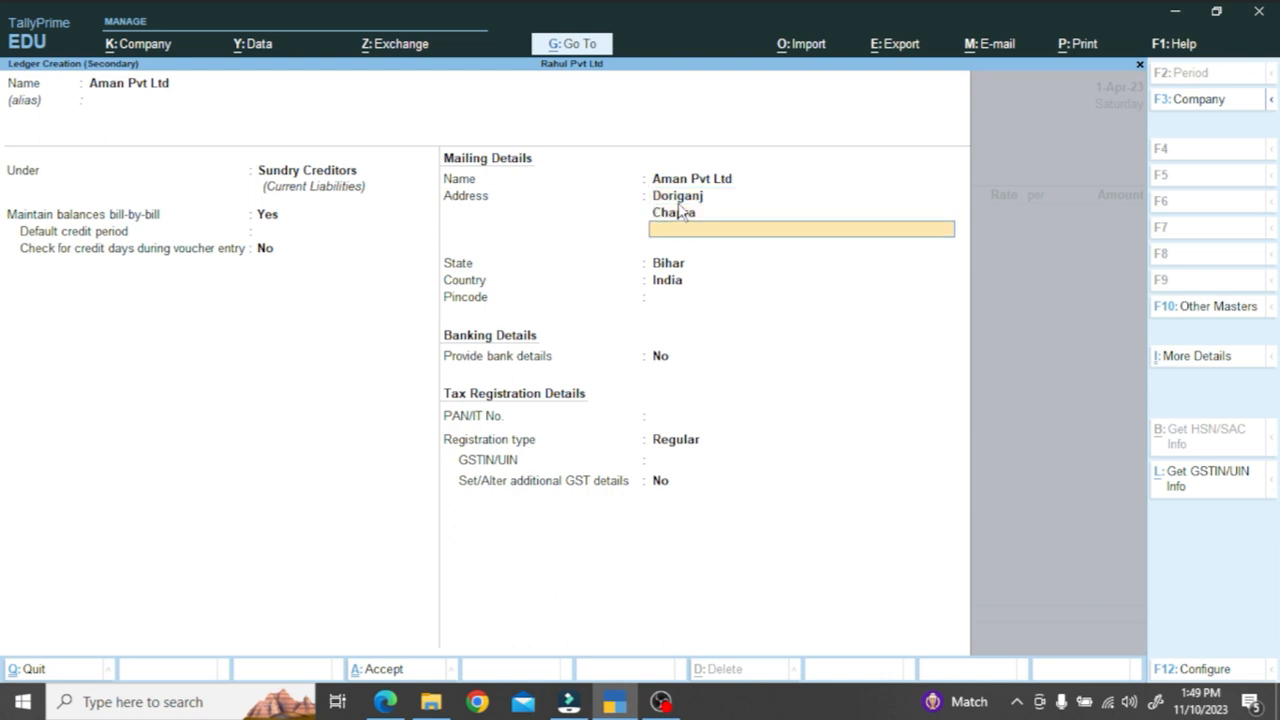
left_click(678, 305)
type("841301")
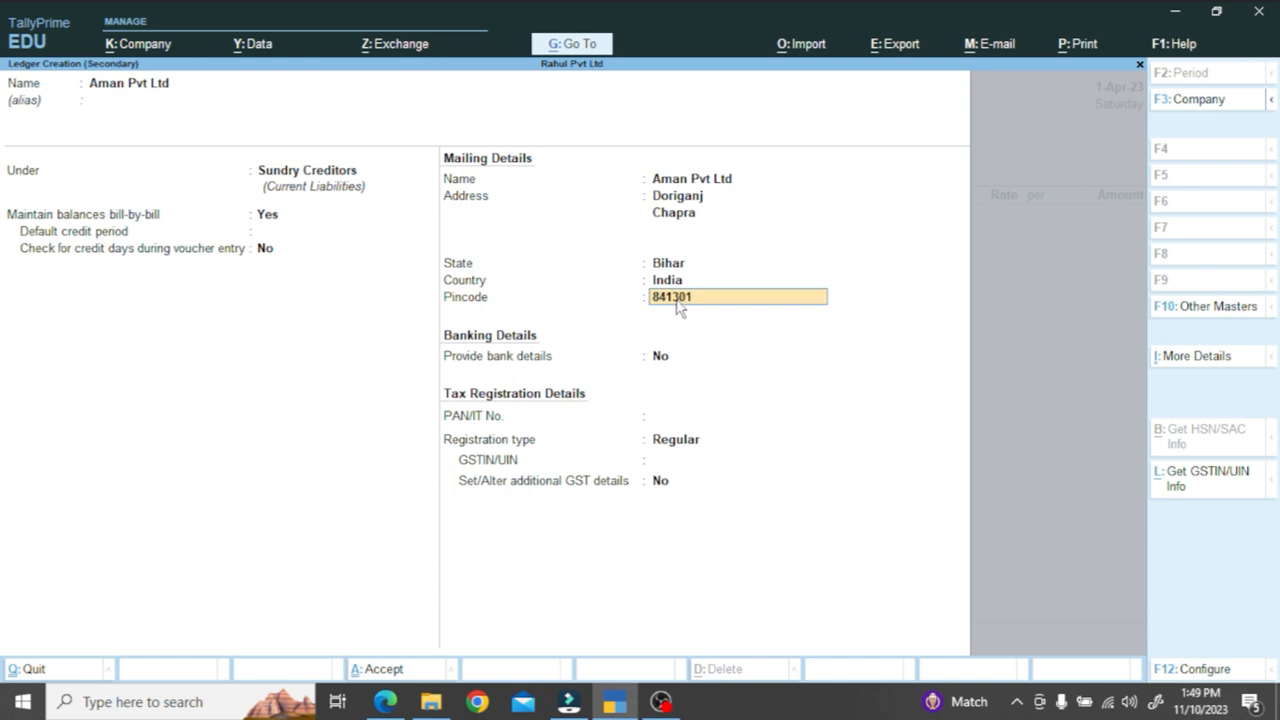
- Save the Aman Pvt Ltd ledger and accept the purchase's receipt details and party details without changes
key("Return")
key("ctrl")
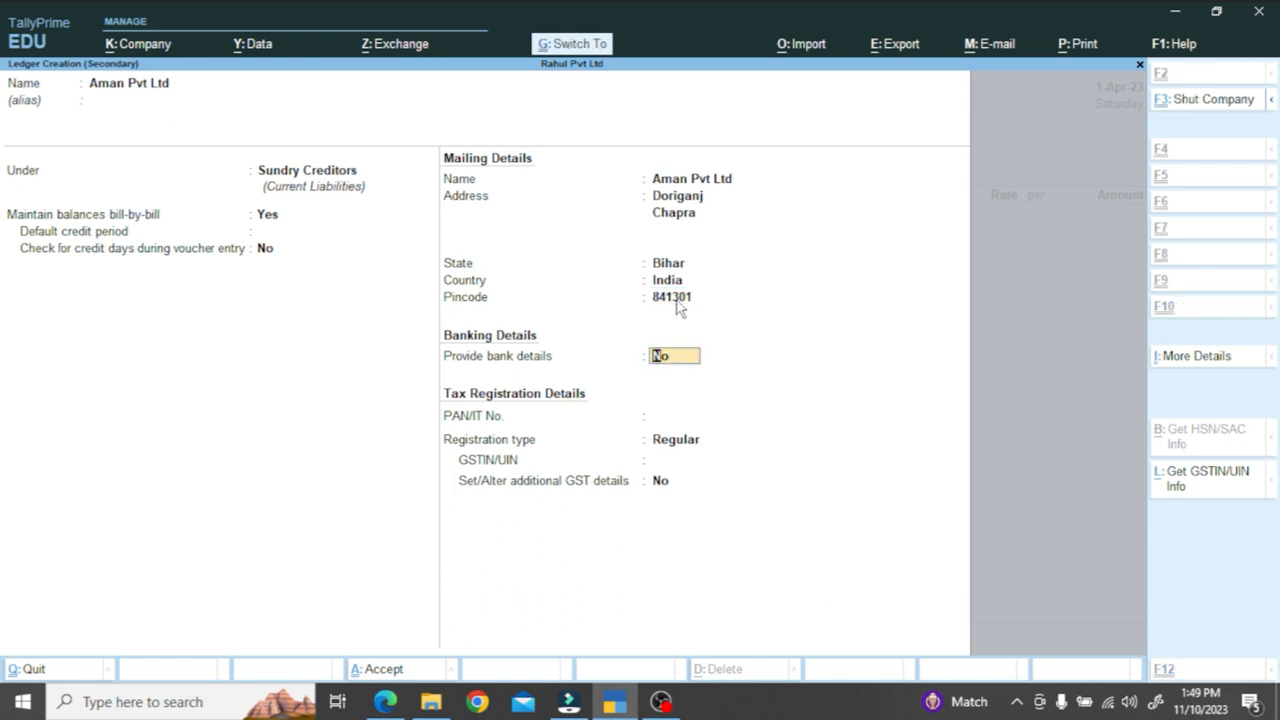
key("ctrl+a")
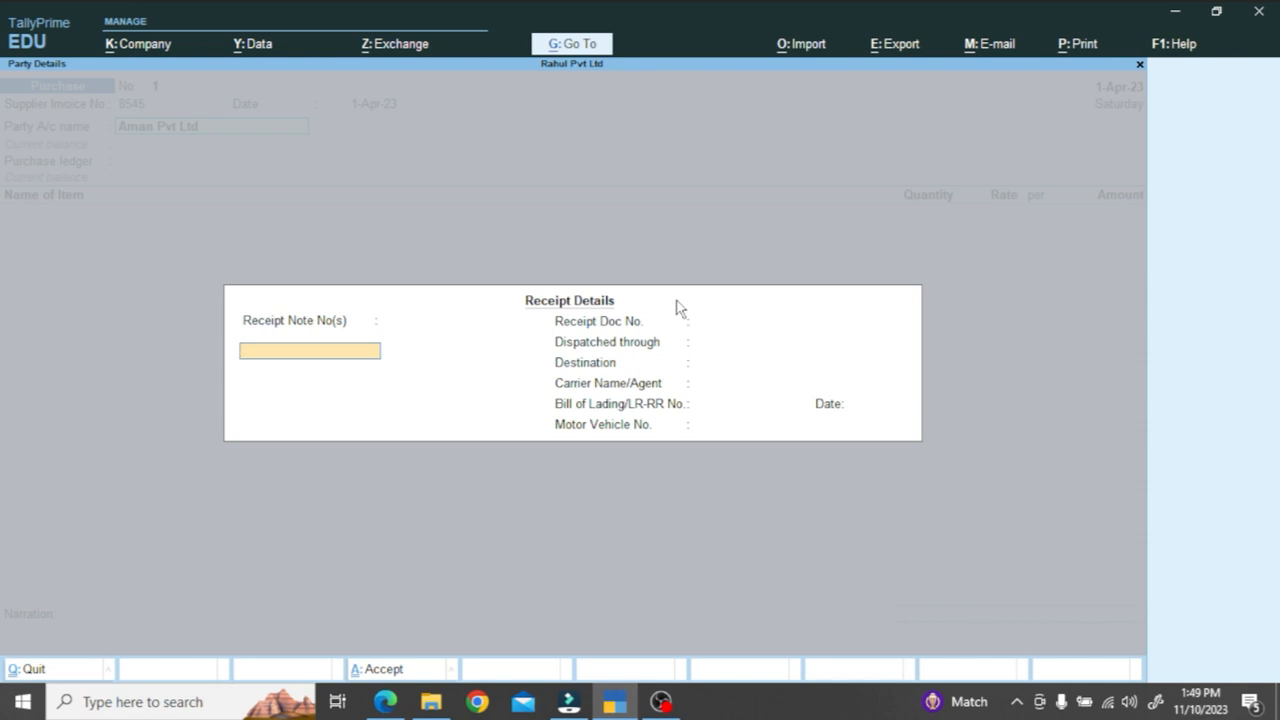
key("ctrl+a")
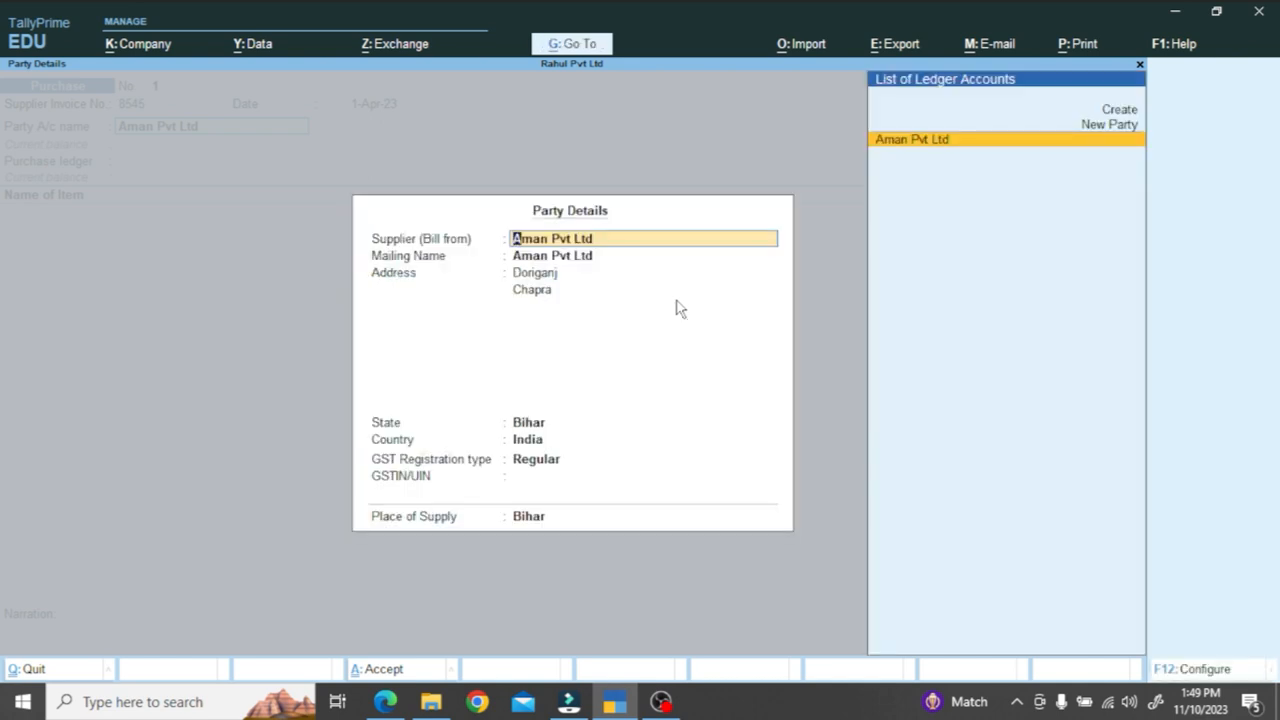
key("ctrl+a")
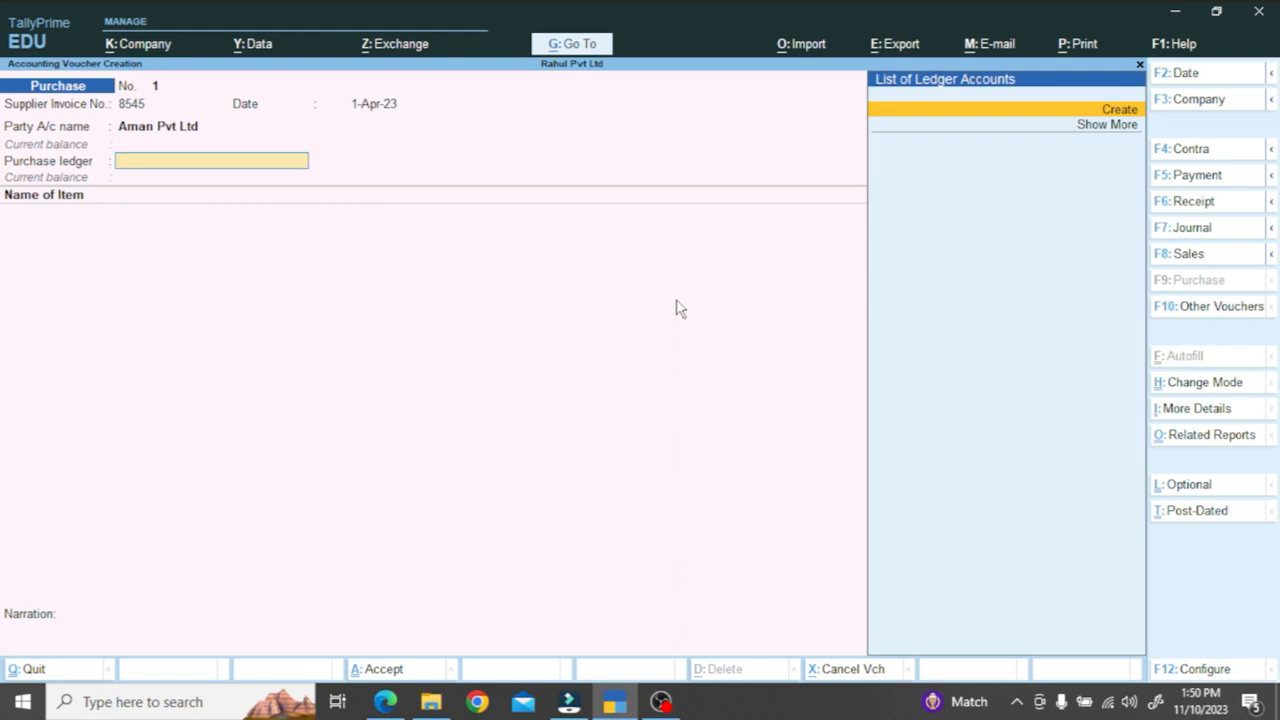
- Create a ledger named Purchase Ac under Purchase Accounts and use it as the voucher's purchase ledger
key("Return")
type("P")
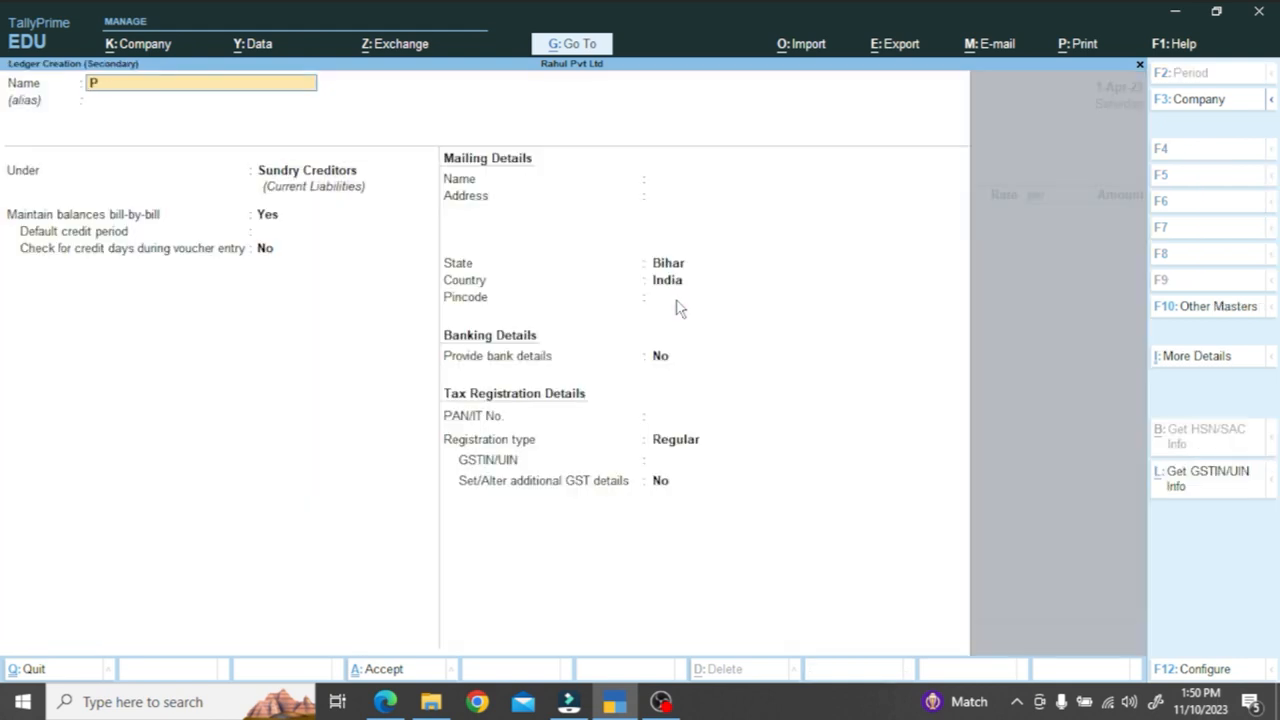
type("urchase ac")
key("Return")
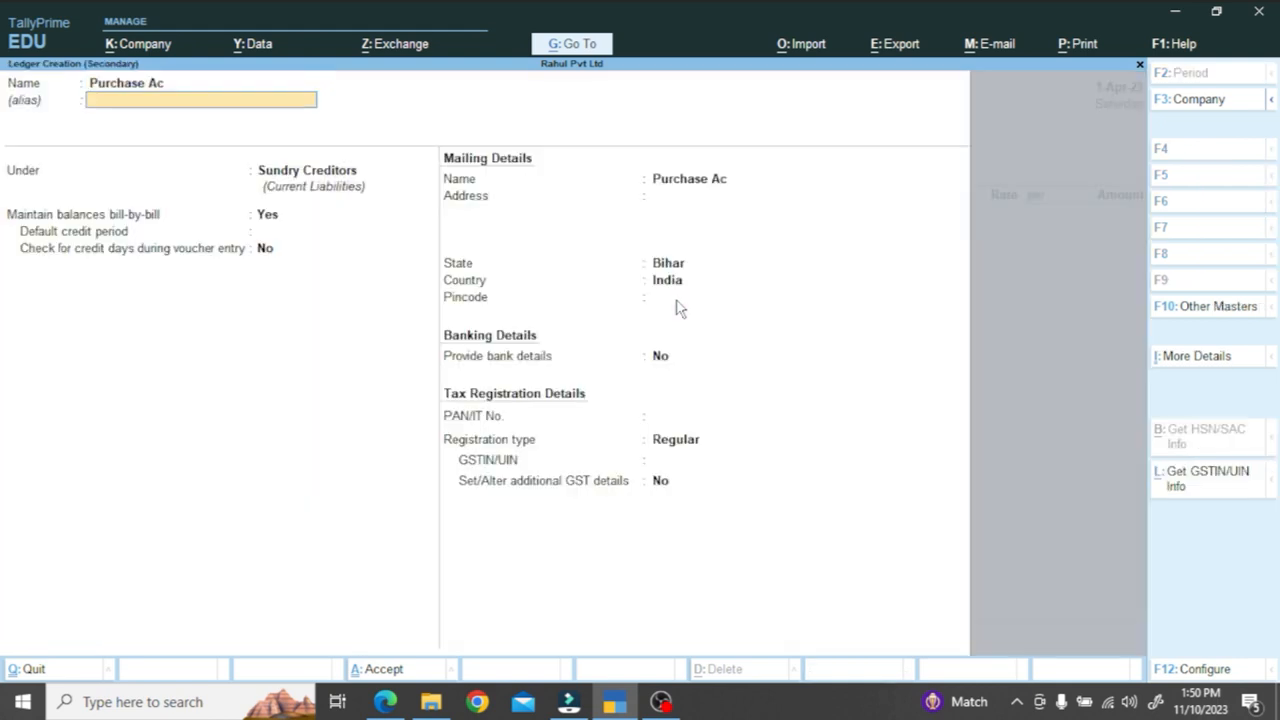
key("Return")
type("Purc")
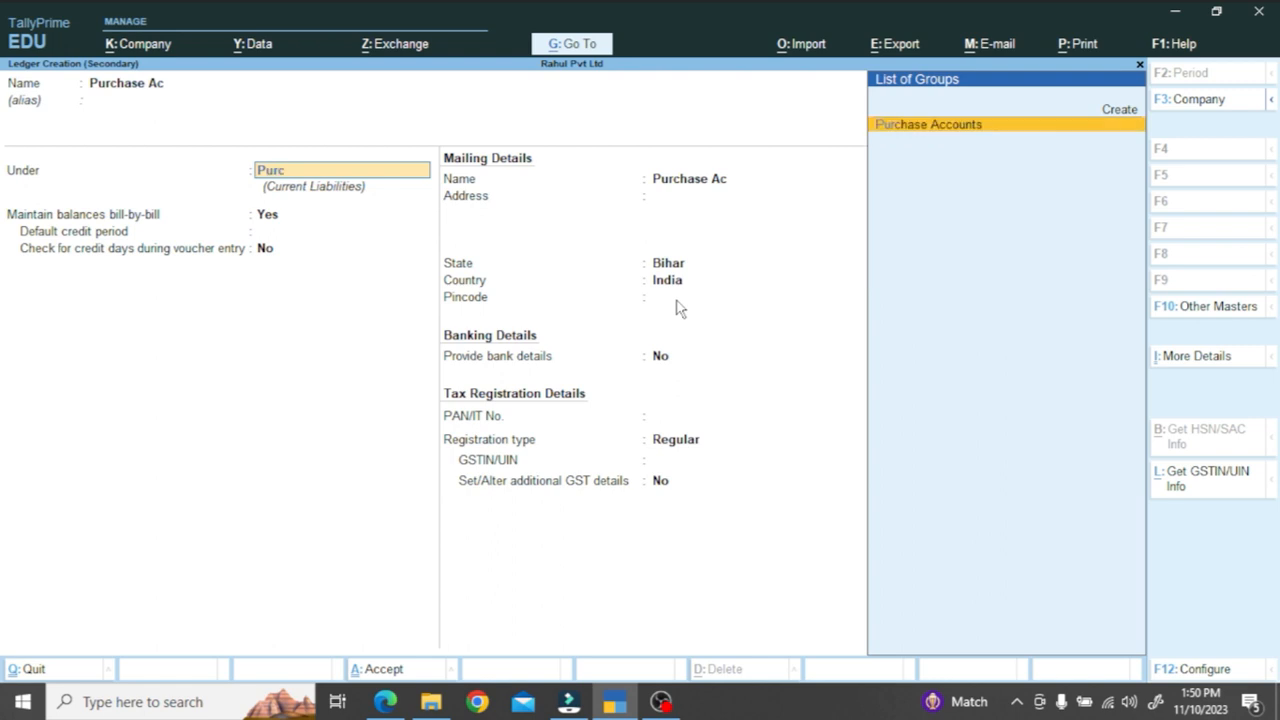
key("Return")
key("Return")
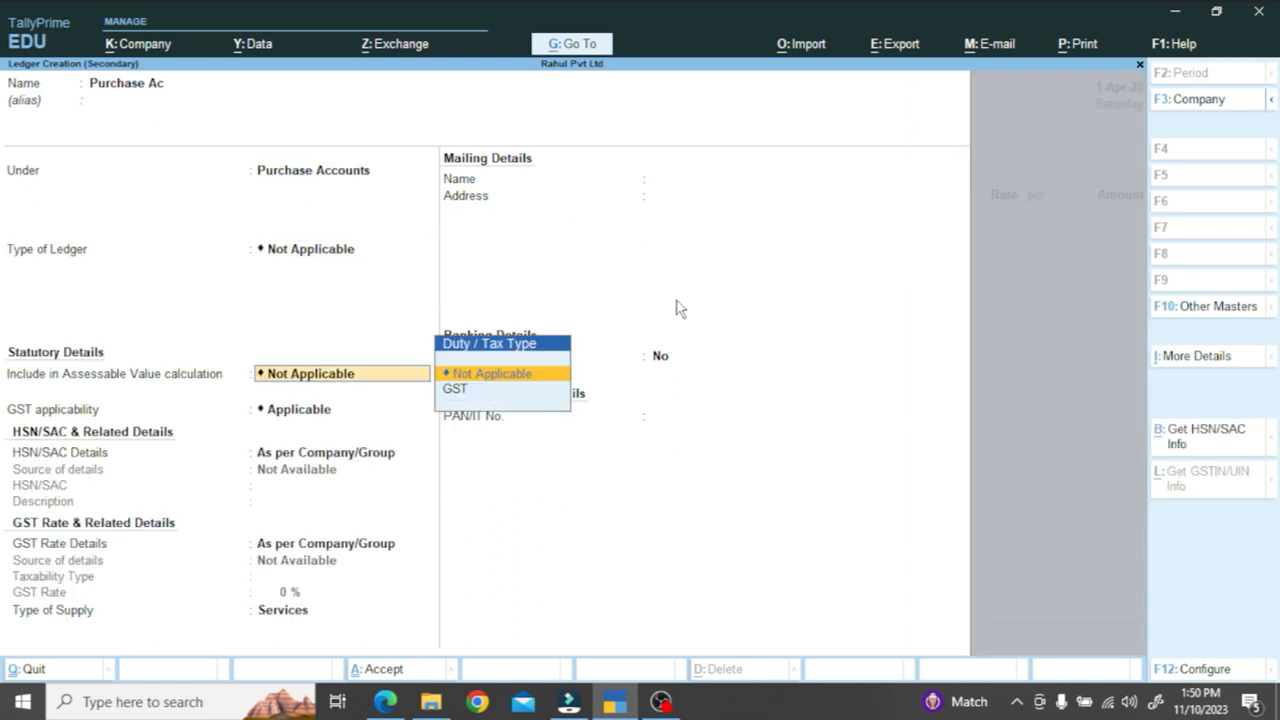
key("ctrl+a")
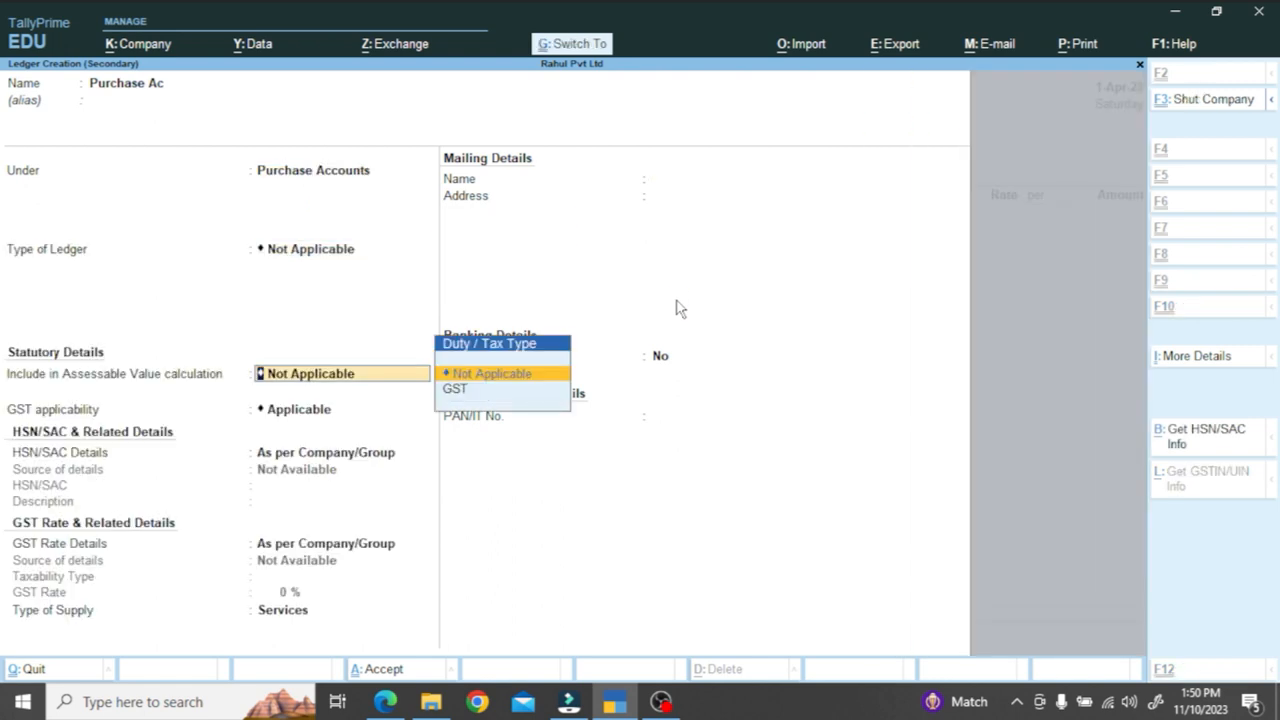
- Look up the first product in the PDF's purchase table and start a new stock item named T-Shirt
key("alt+Tab")
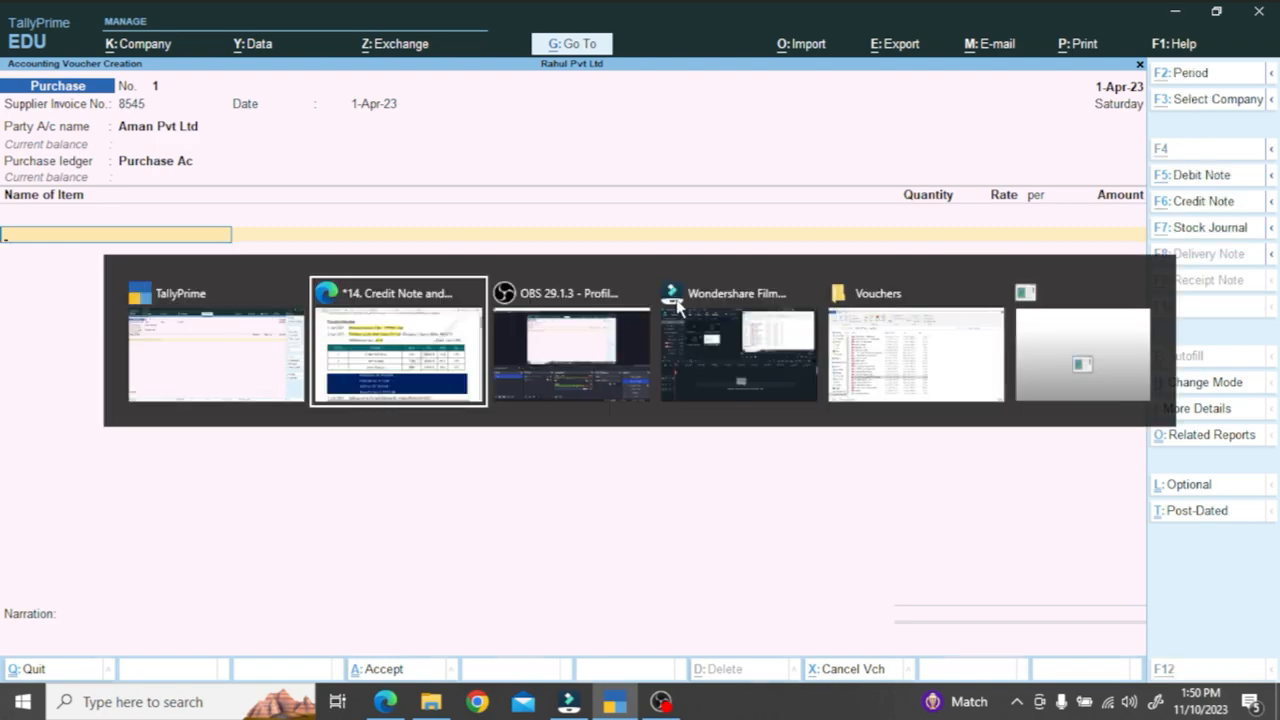
scroll(474, 401, "down", 1)
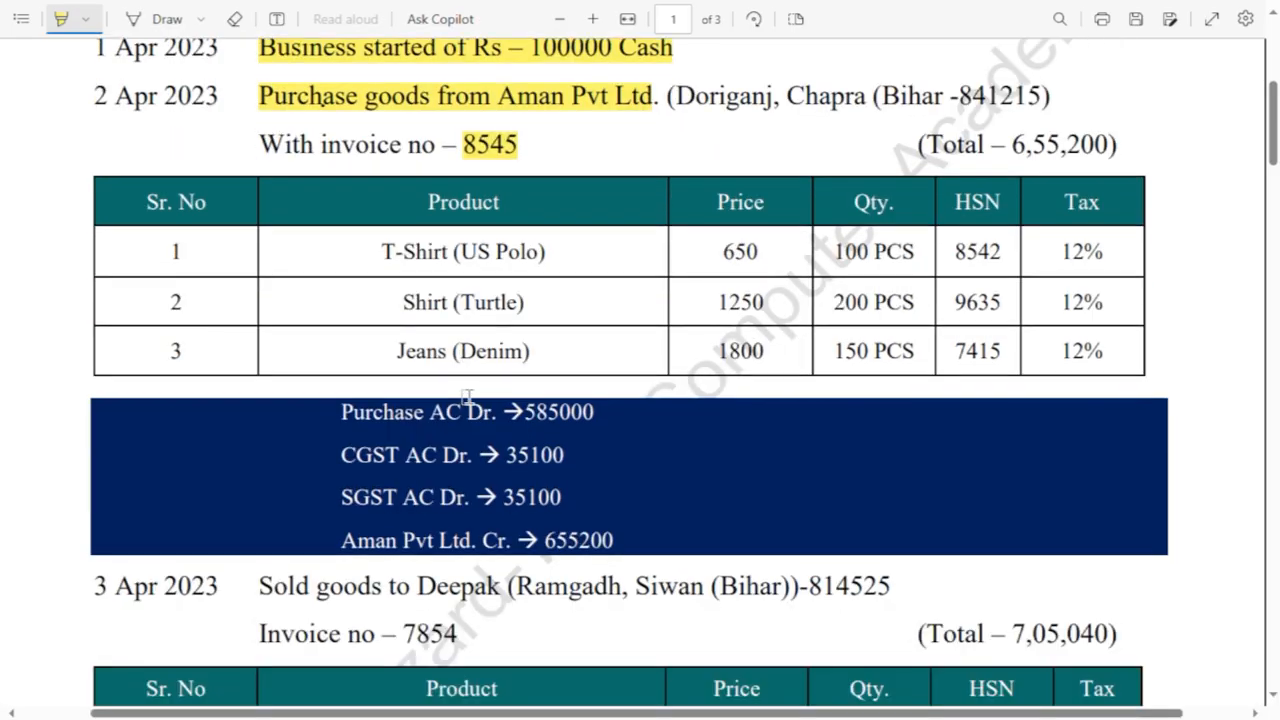
key("alt+Tab")
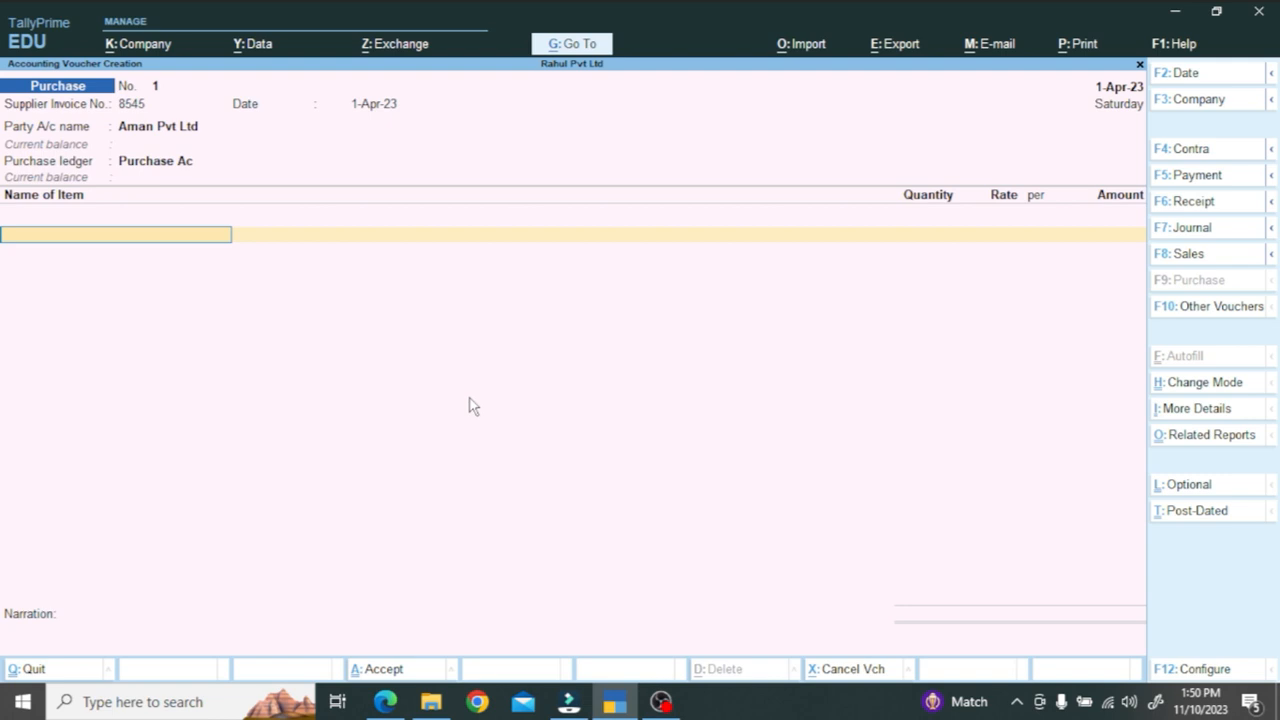
key("alt+c")
type("T-Shirt")
key("Return")
key("Return")
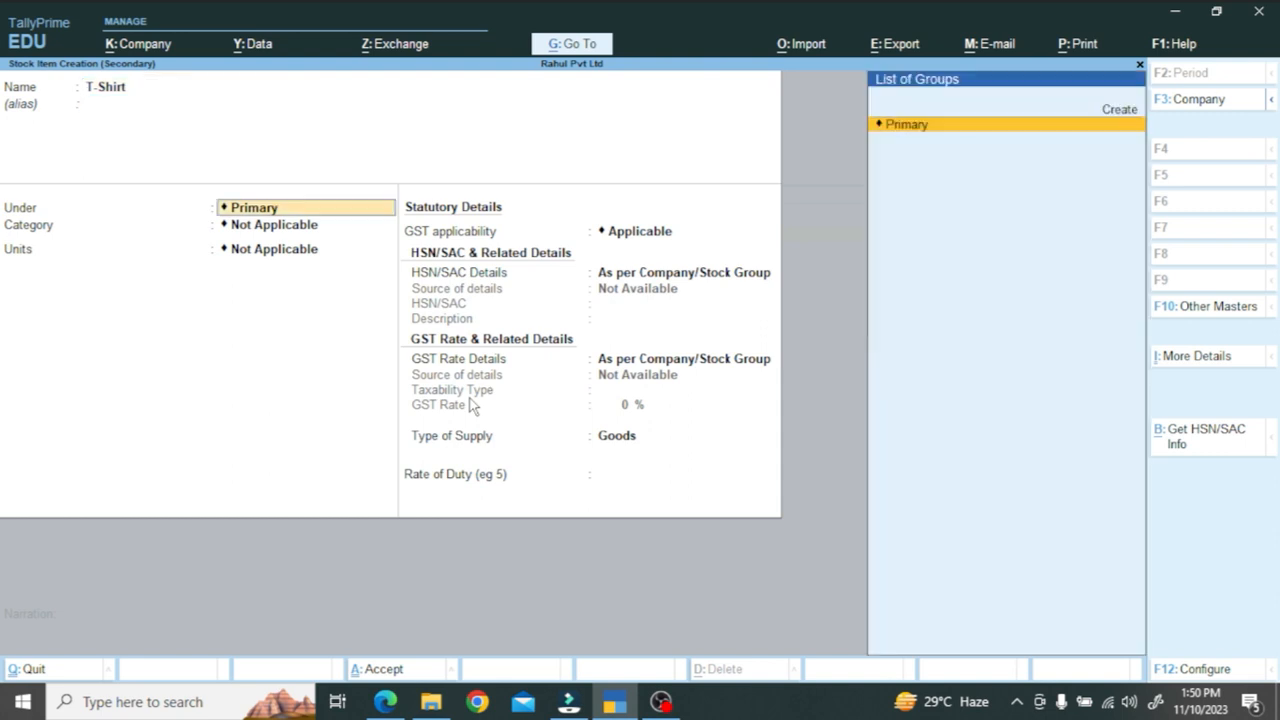
- Create the stock group Us Polo and the stock category Cloth, assigning both to the T-Shirt item
key("alt+c")
type("Us Polo")
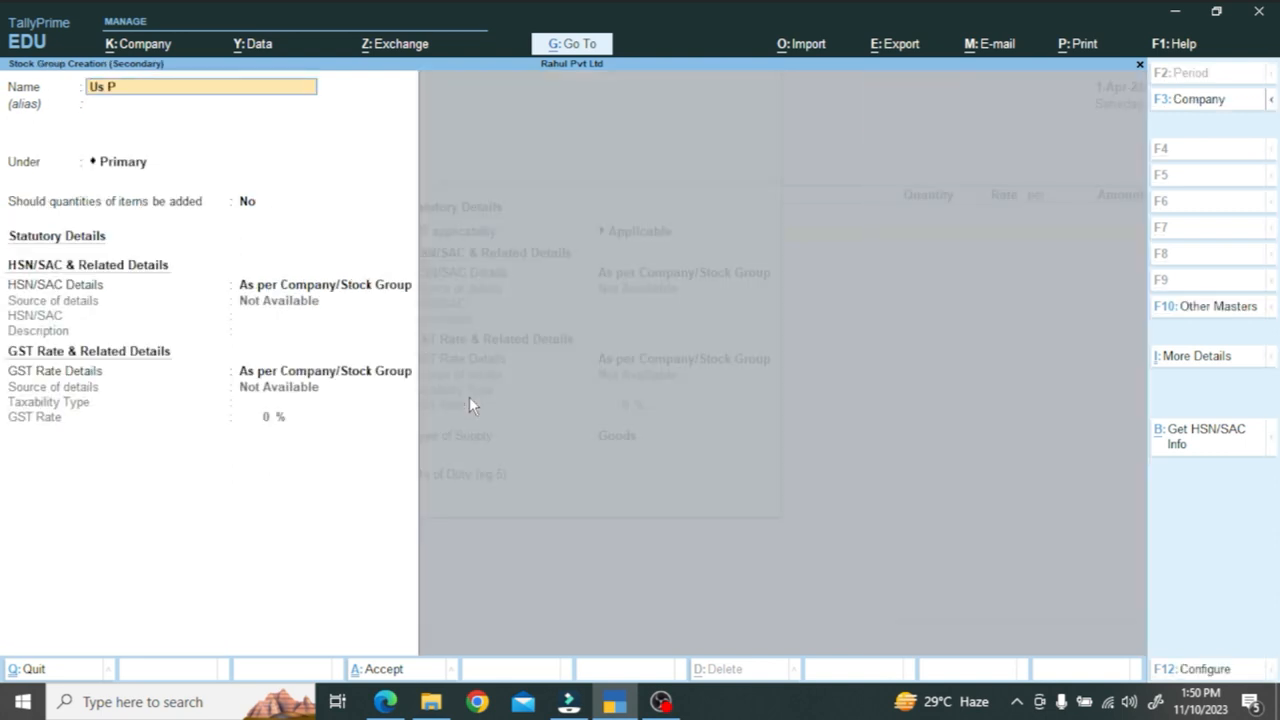
key("Return")
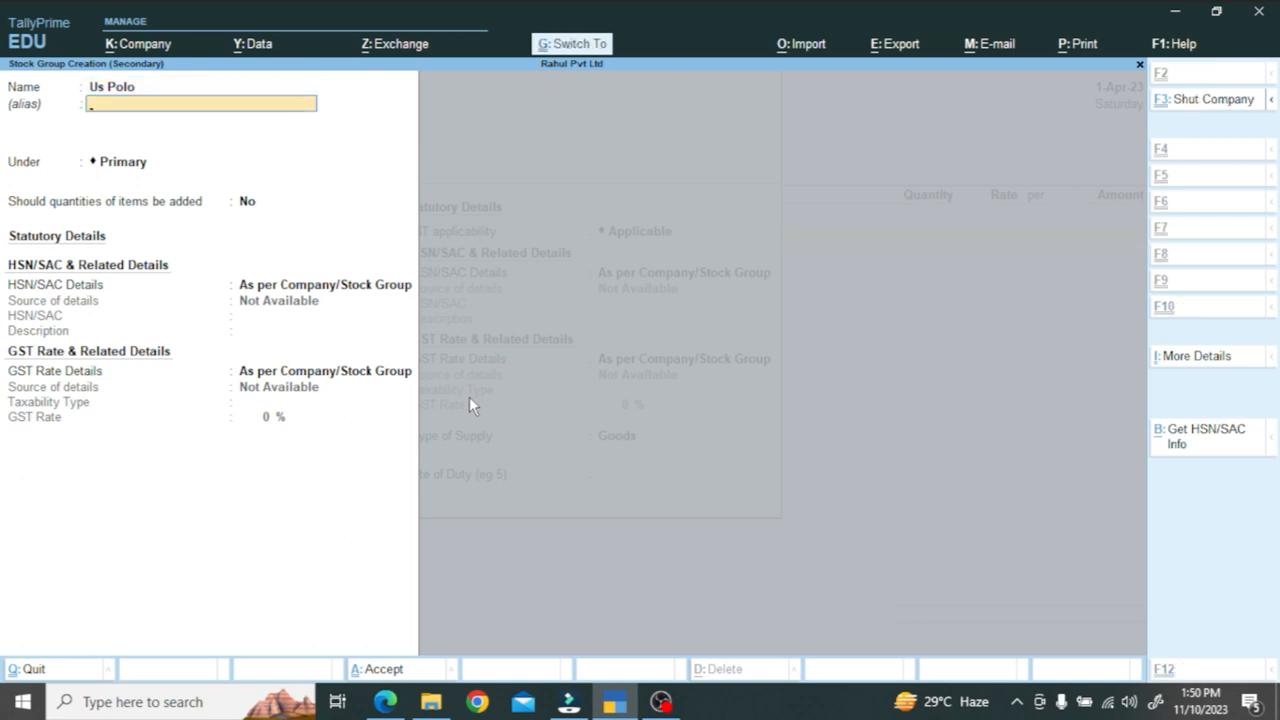
key("ctrl+a")
key("alt+c")
type("Cloth")
key("Return")
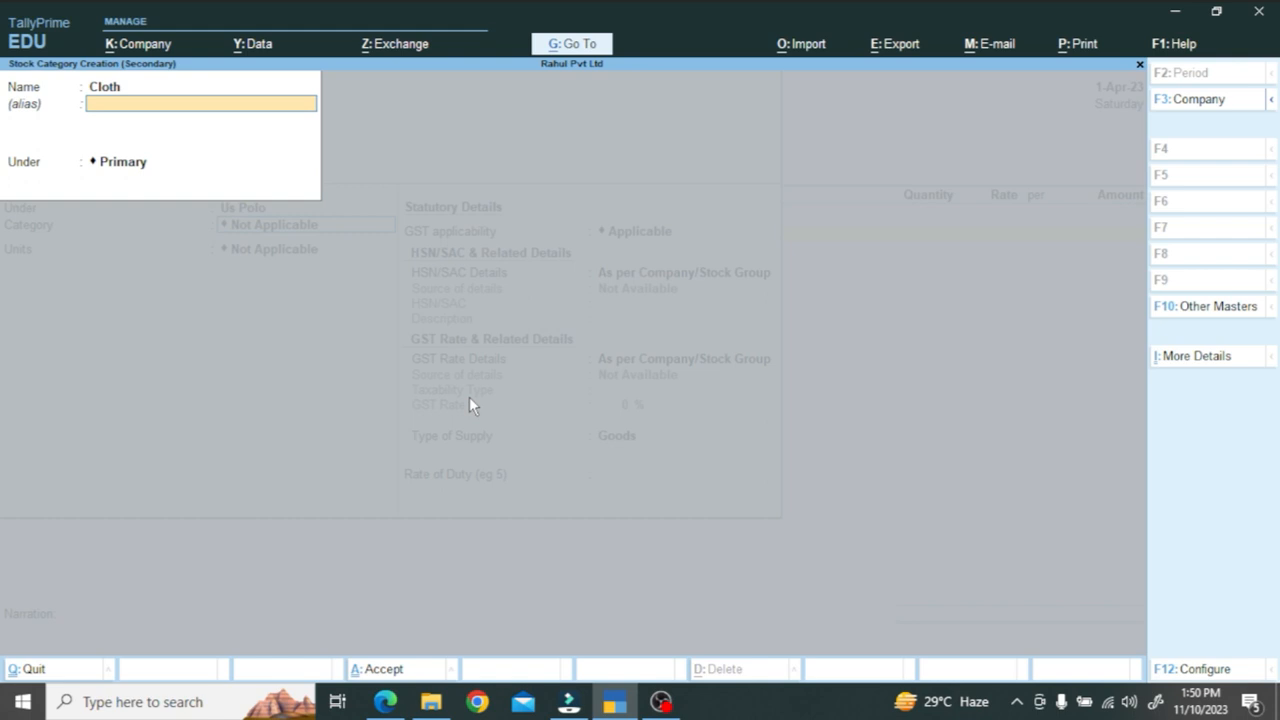
key("ctrl+a")
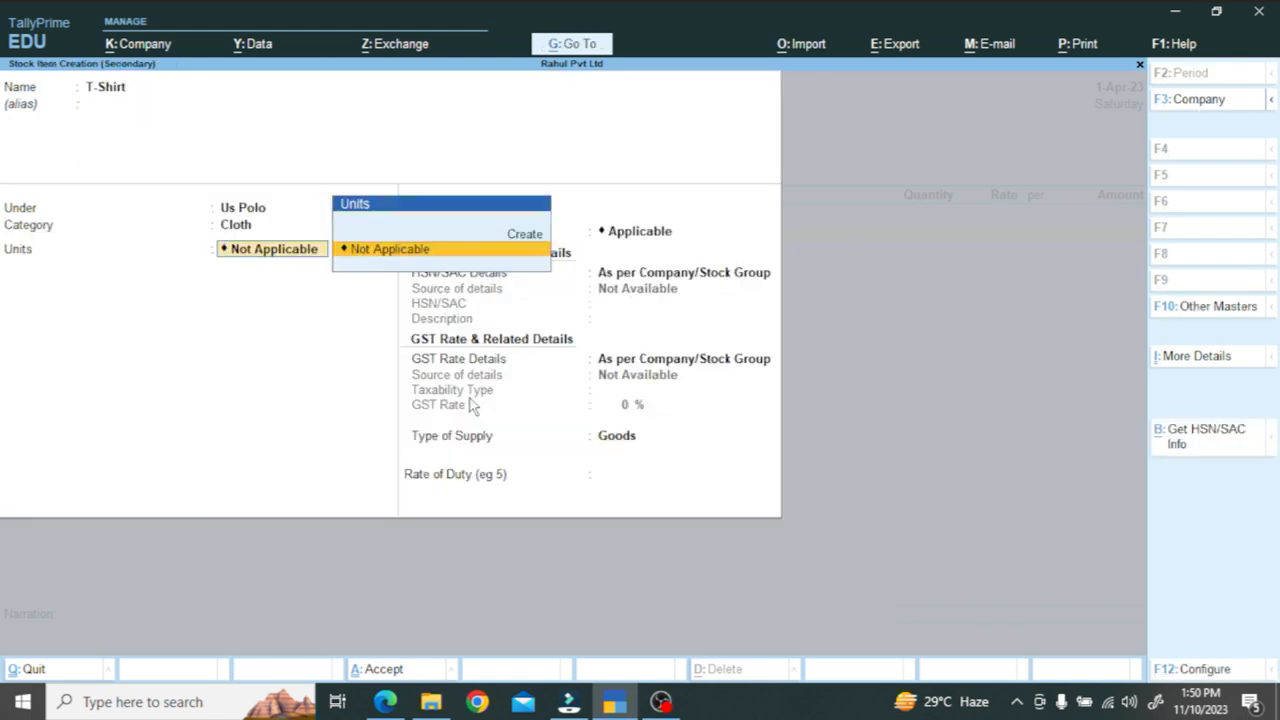
- Create a simple unit with the symbol pcs and assign it to the T-Shirt item
key("alt+c")
type("pcs")
key("Return")
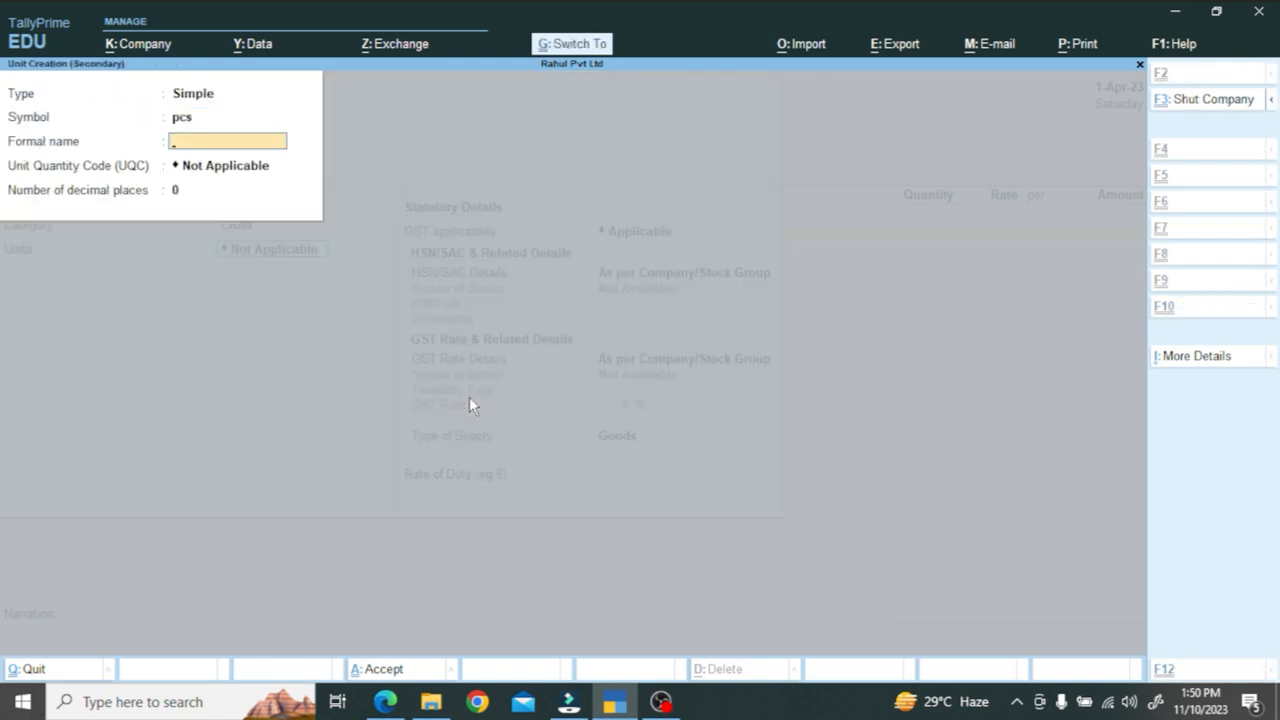
key("ctrl+a")
- Set T-Shirt's HSN/SAC details to Specify Details Here and enter the HSN code 8542 from the PDF
key("Return")
key("Return")
type("s")
key("Return")
key("alt+Tab")
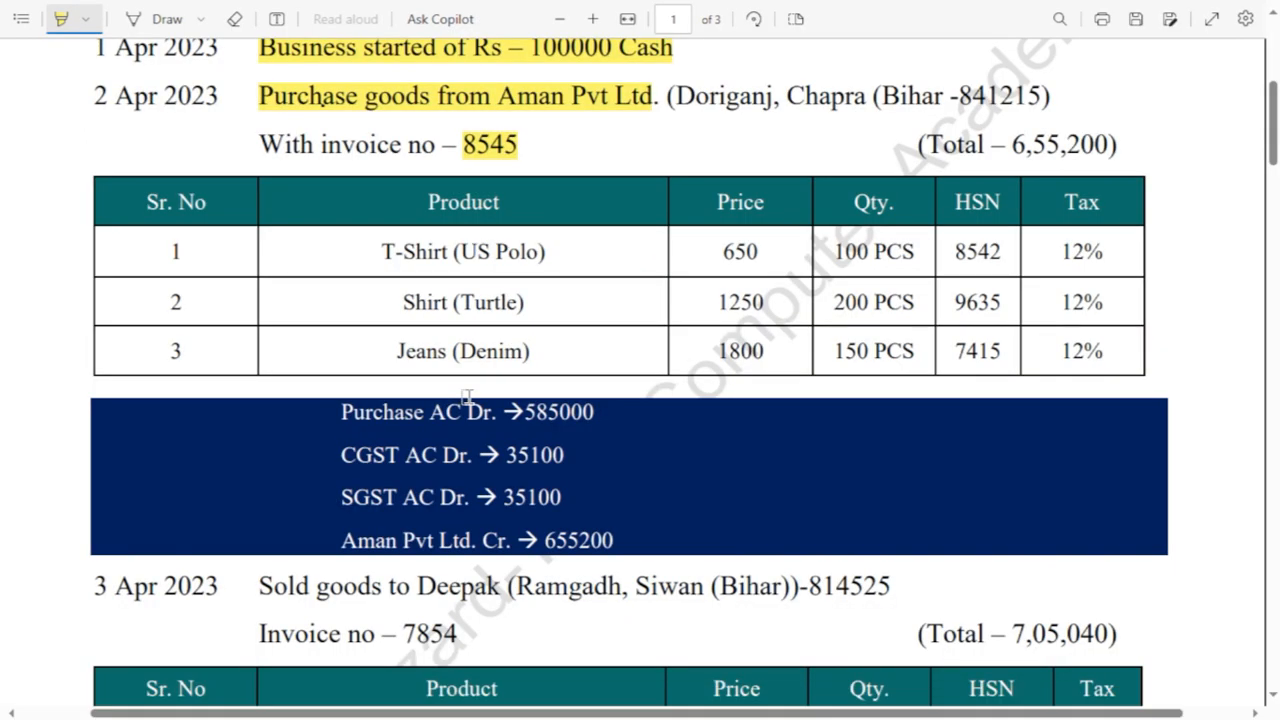
key("alt+Tab")
type("85")
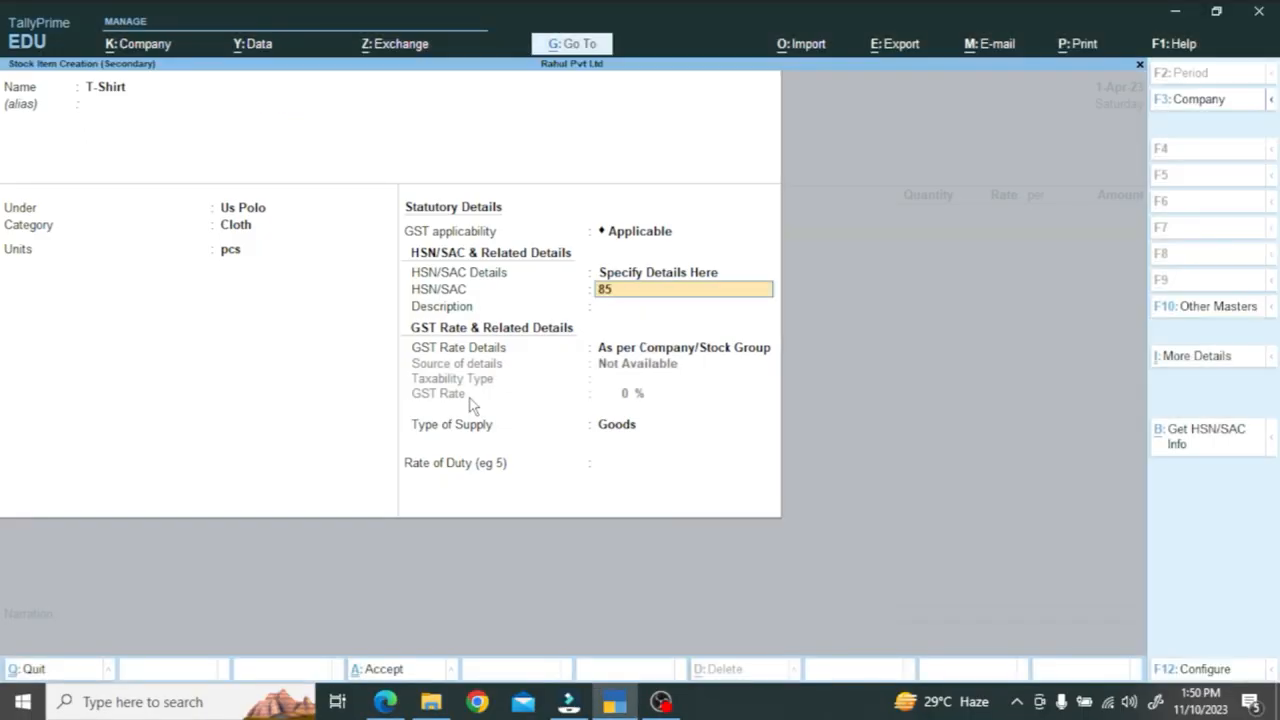
type("42")
key("Return")
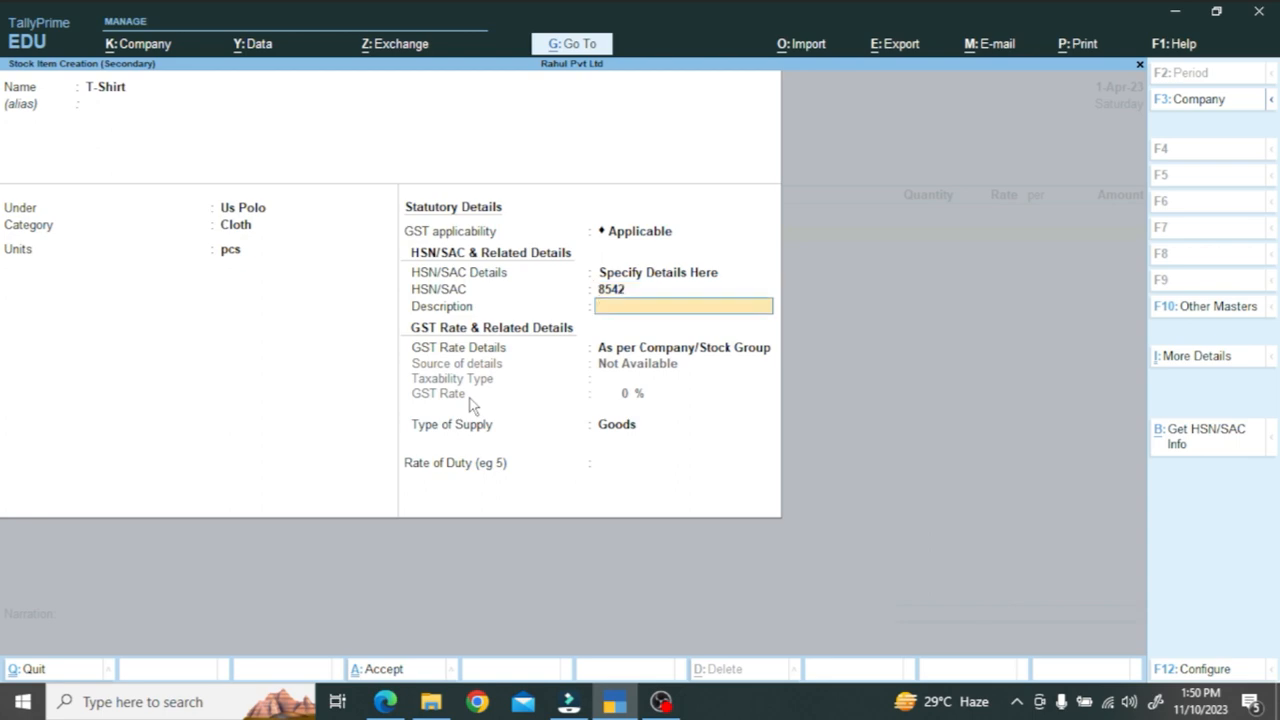
key("alt+Tab")
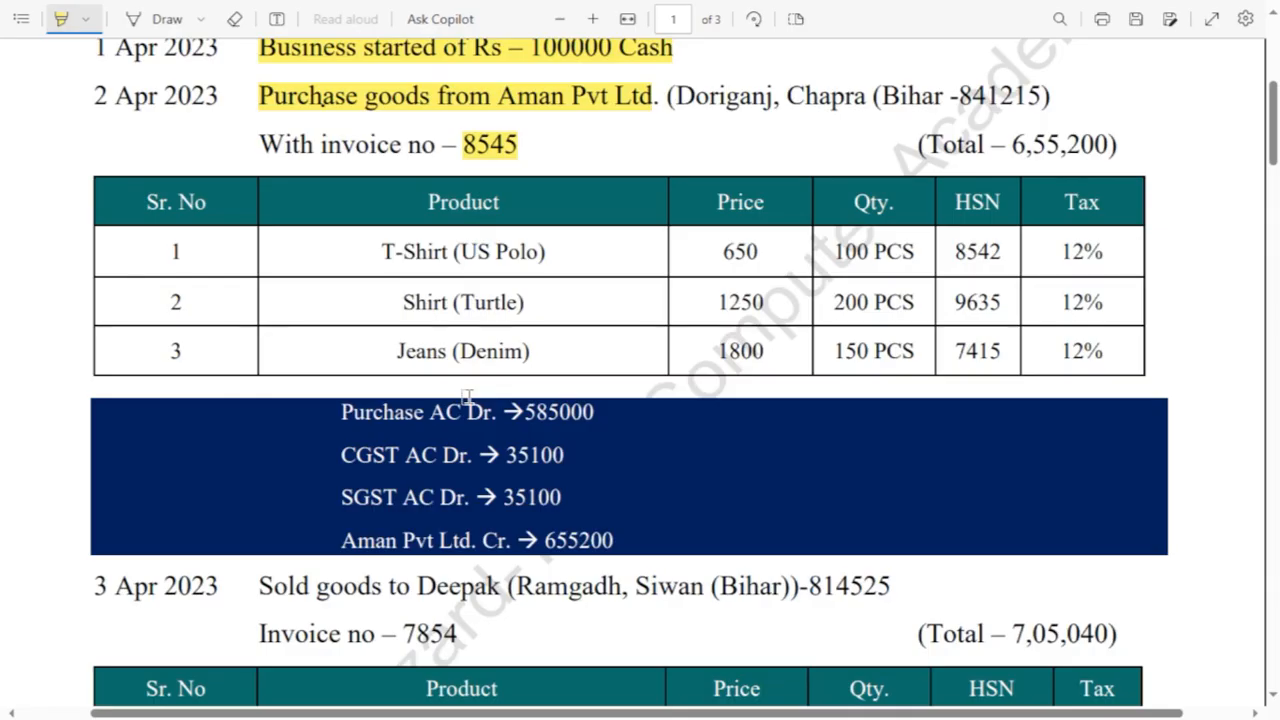
- Set T-Shirt's GST rate details to Specify Details Here, Taxable at 12%, and save the stock item
key("alt+Tab")
key("Return")
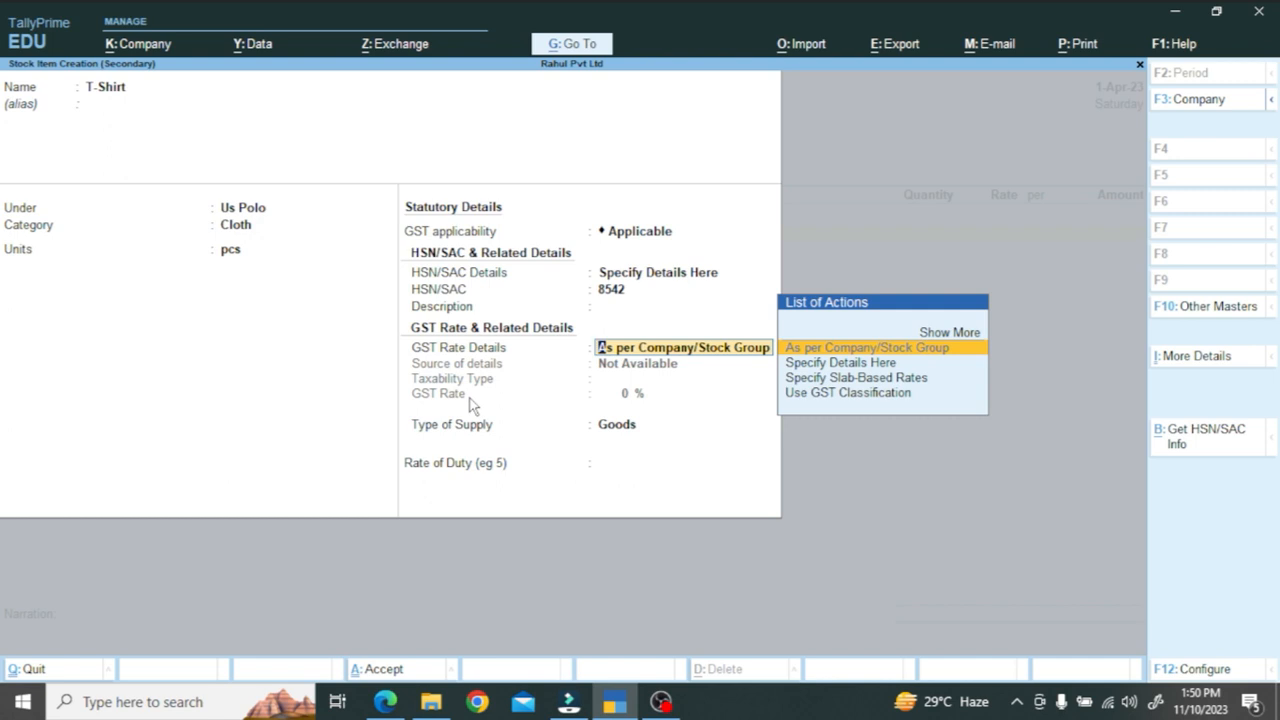
key("Down")
key("Return")
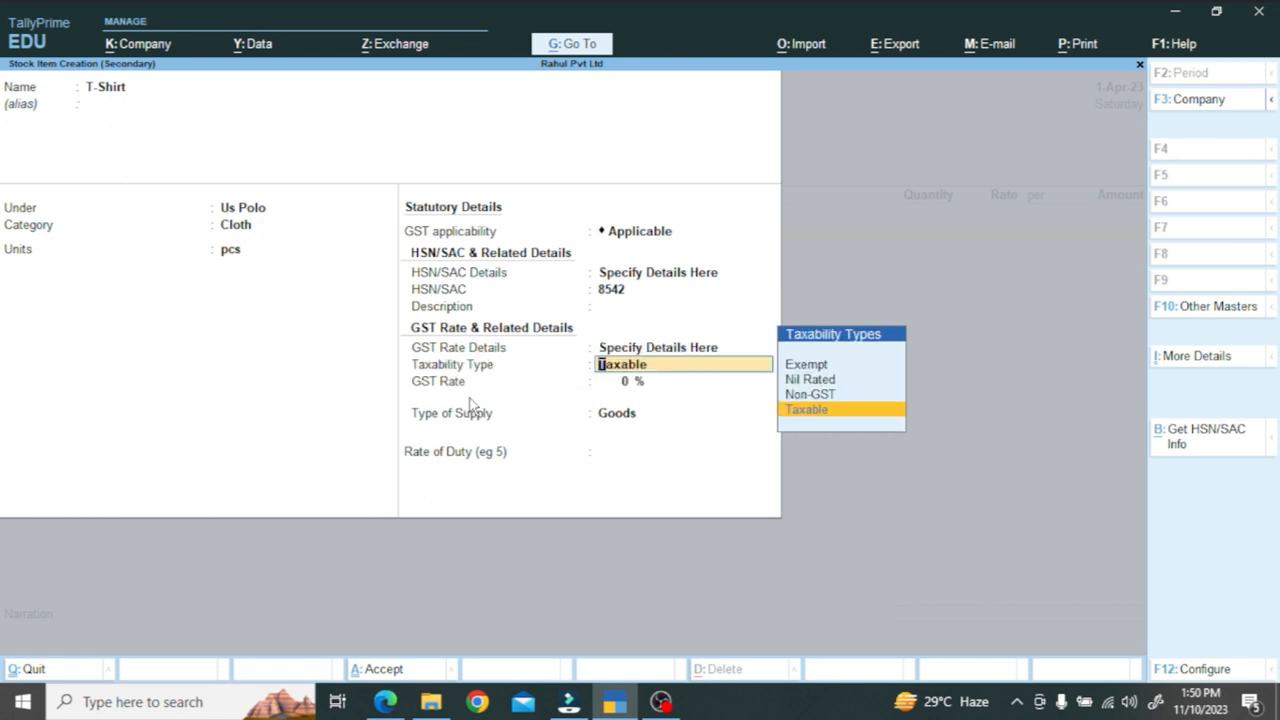
key("Return")
type("12")
key("Return")
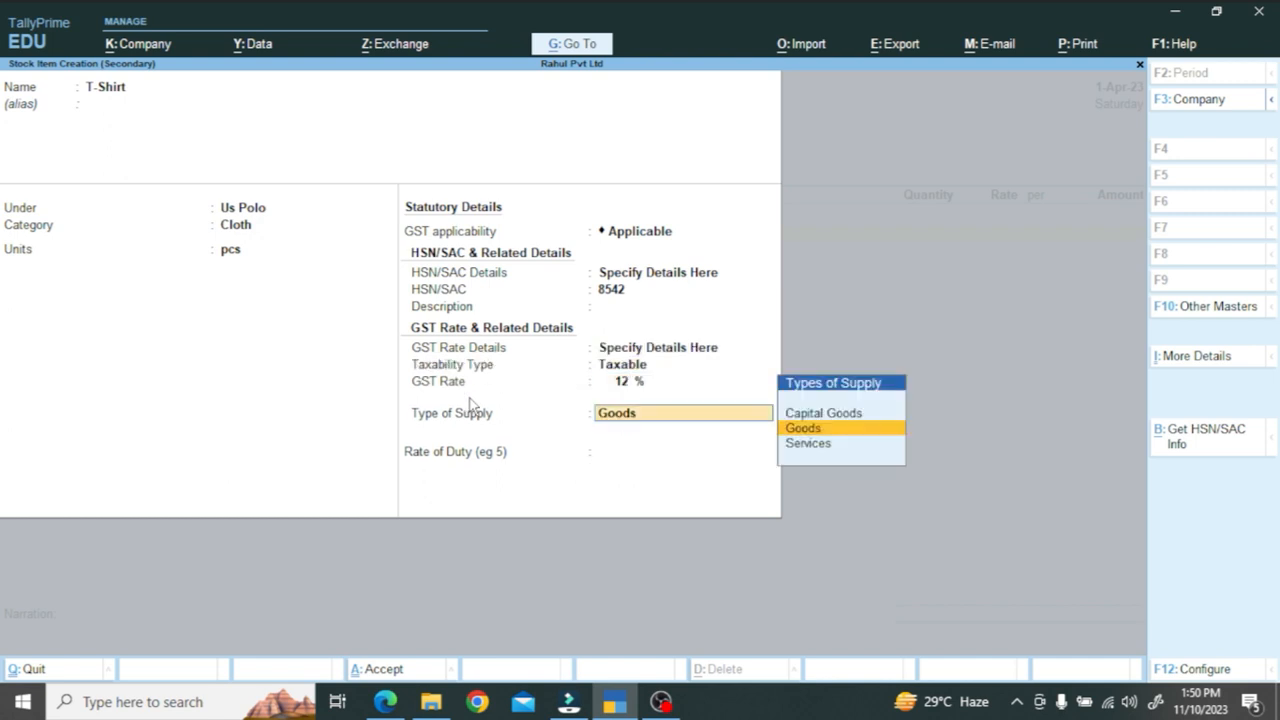
key("ctrl+a")
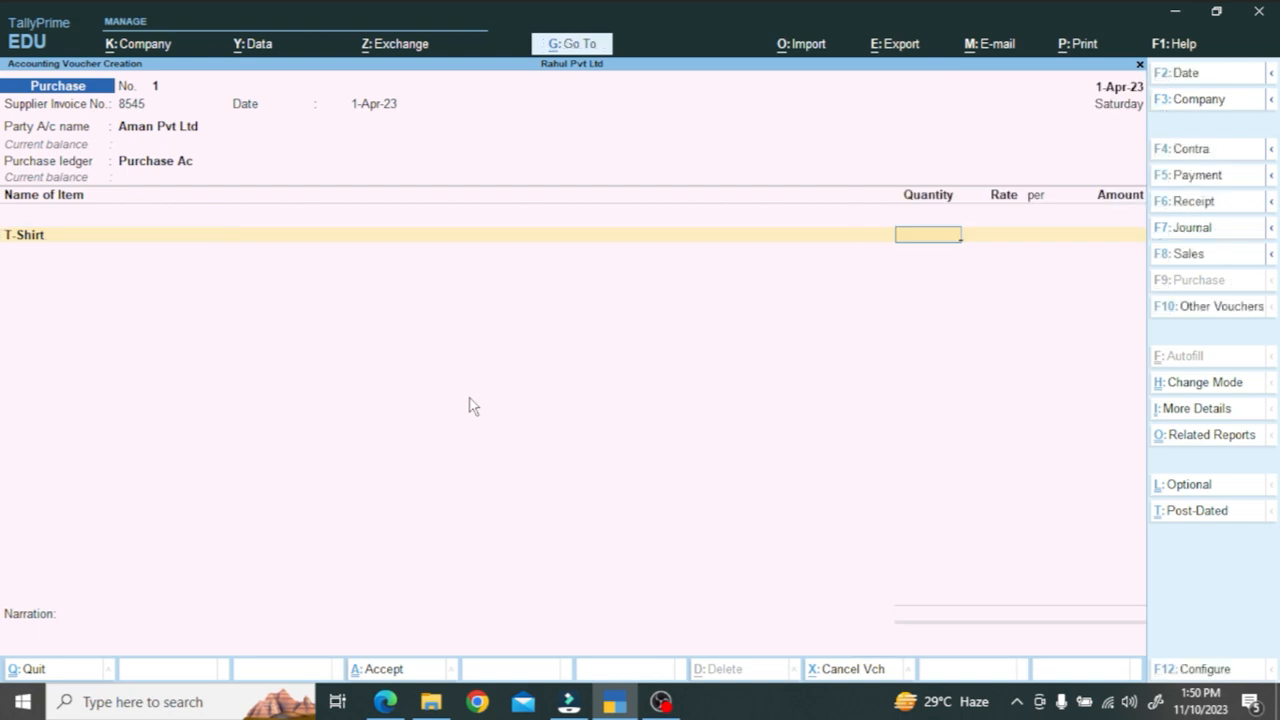
- Enter the T-Shirt purchase line with a quantity of 100 pcs at a rate of 650
type("100")
key("alt+Tab")
key("alt+Tab")
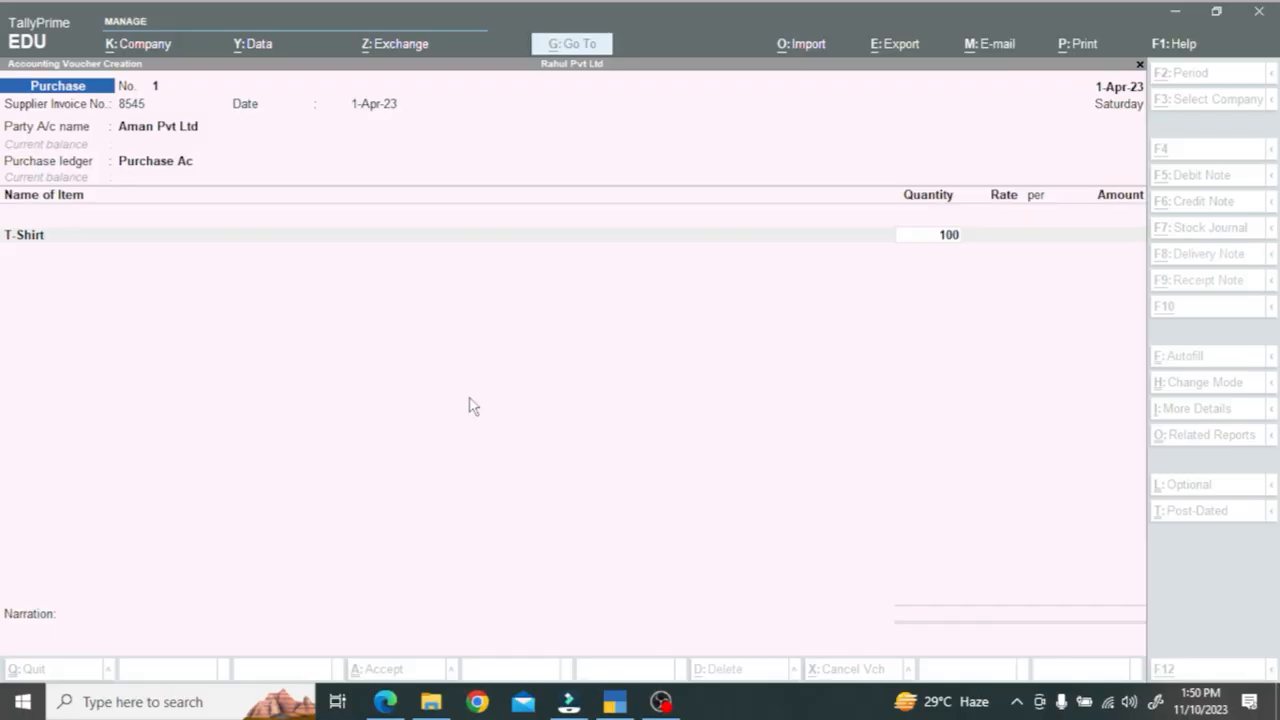
key("Return")
type("650")
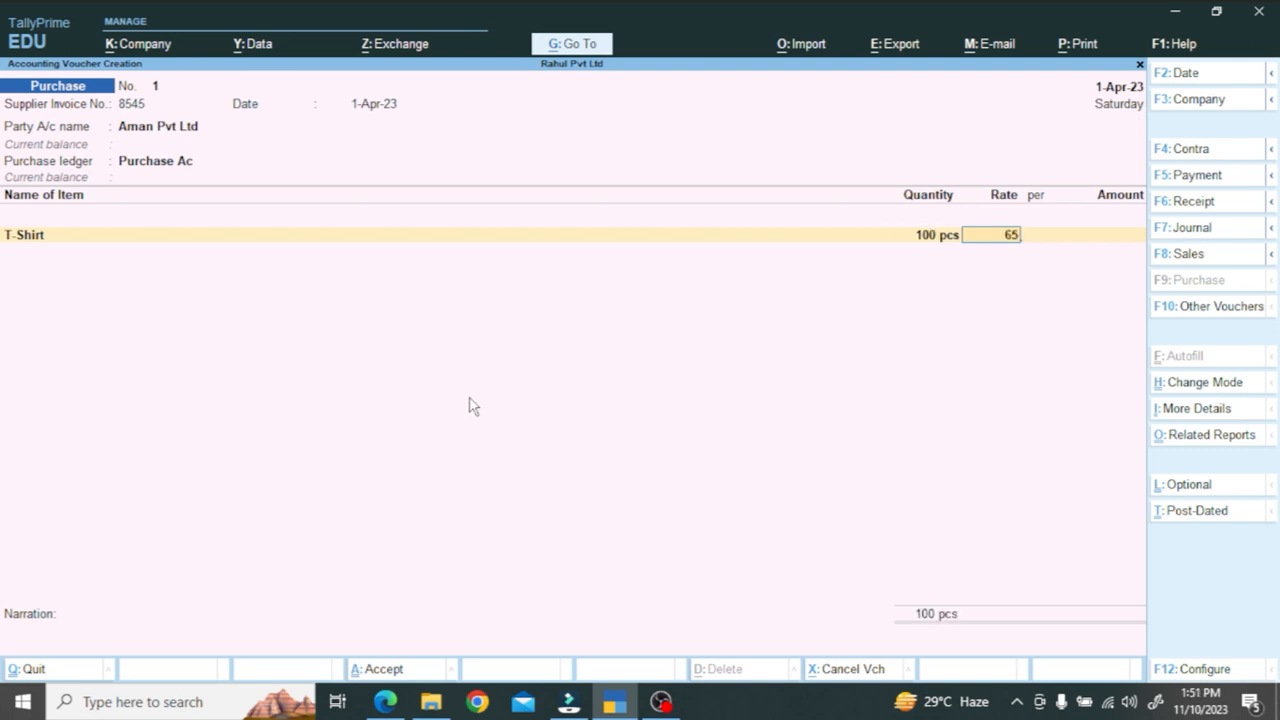
key("Return")
key("Return")
key("Return")
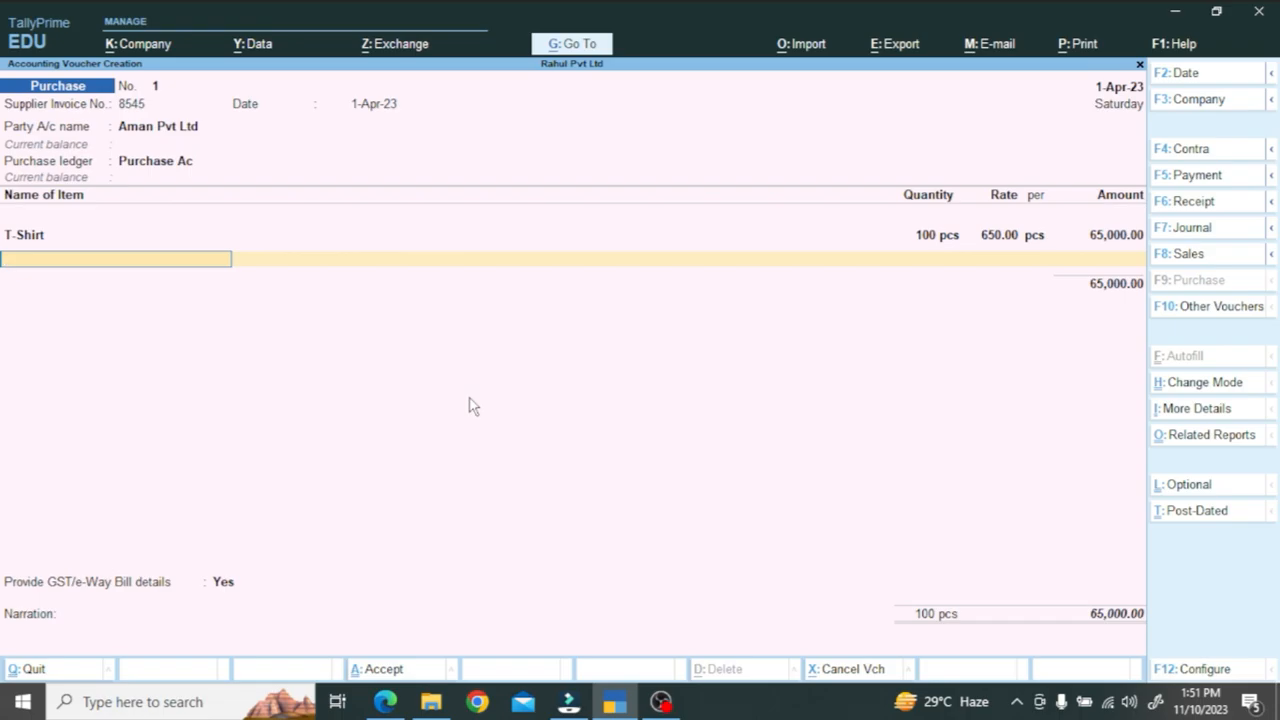
- Check the second product in the PDF's purchase table and start a new stock item for it
key("alt+Tab")
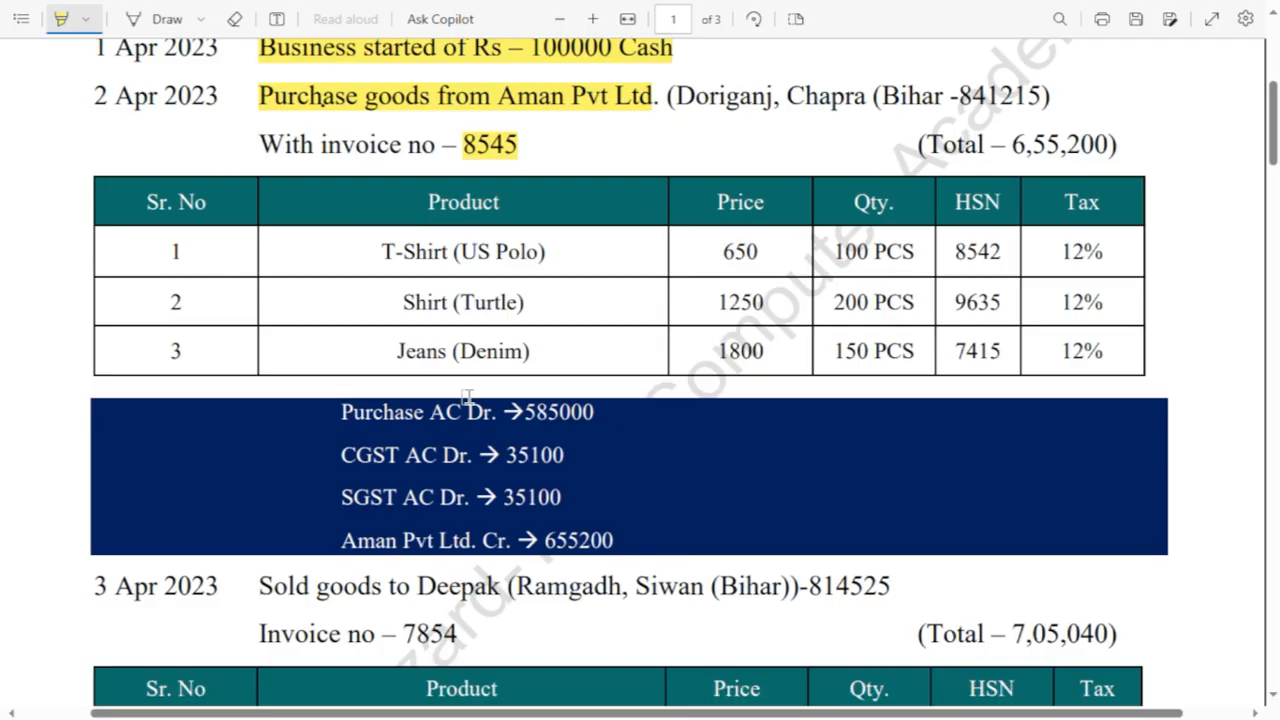
key("alt+Tab")
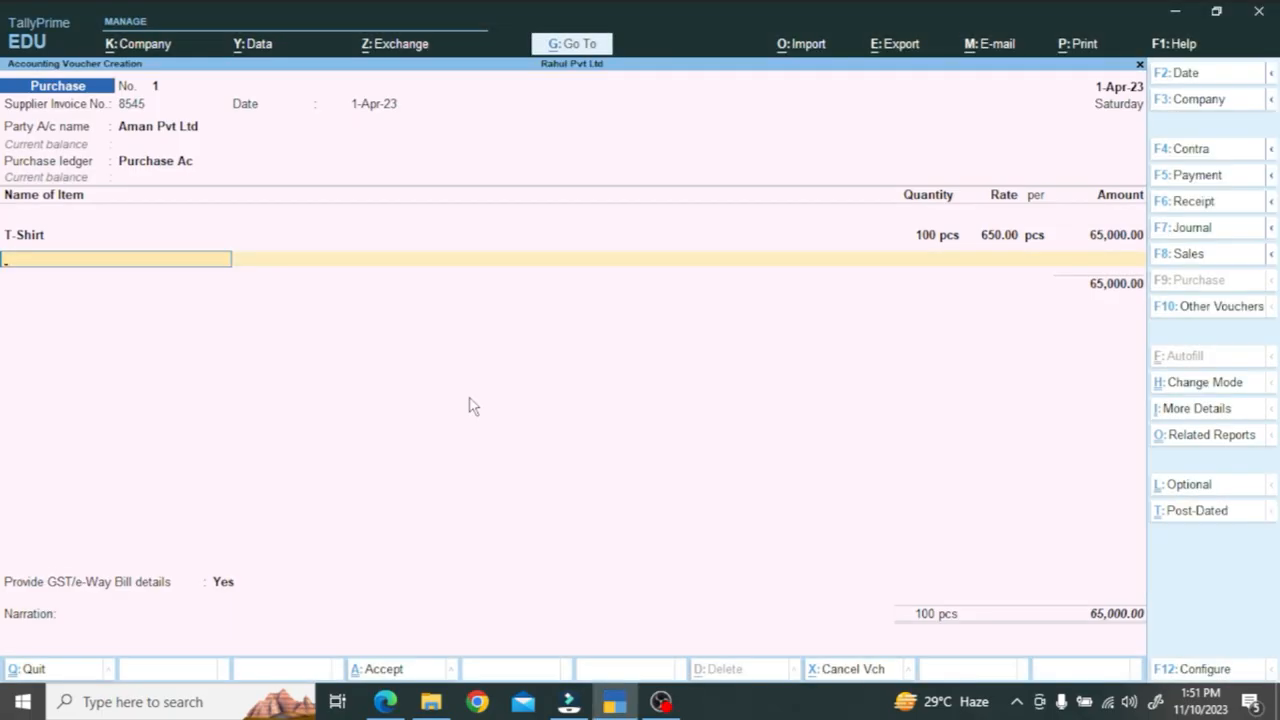
key("alt+c")
type("T")
key("Return")
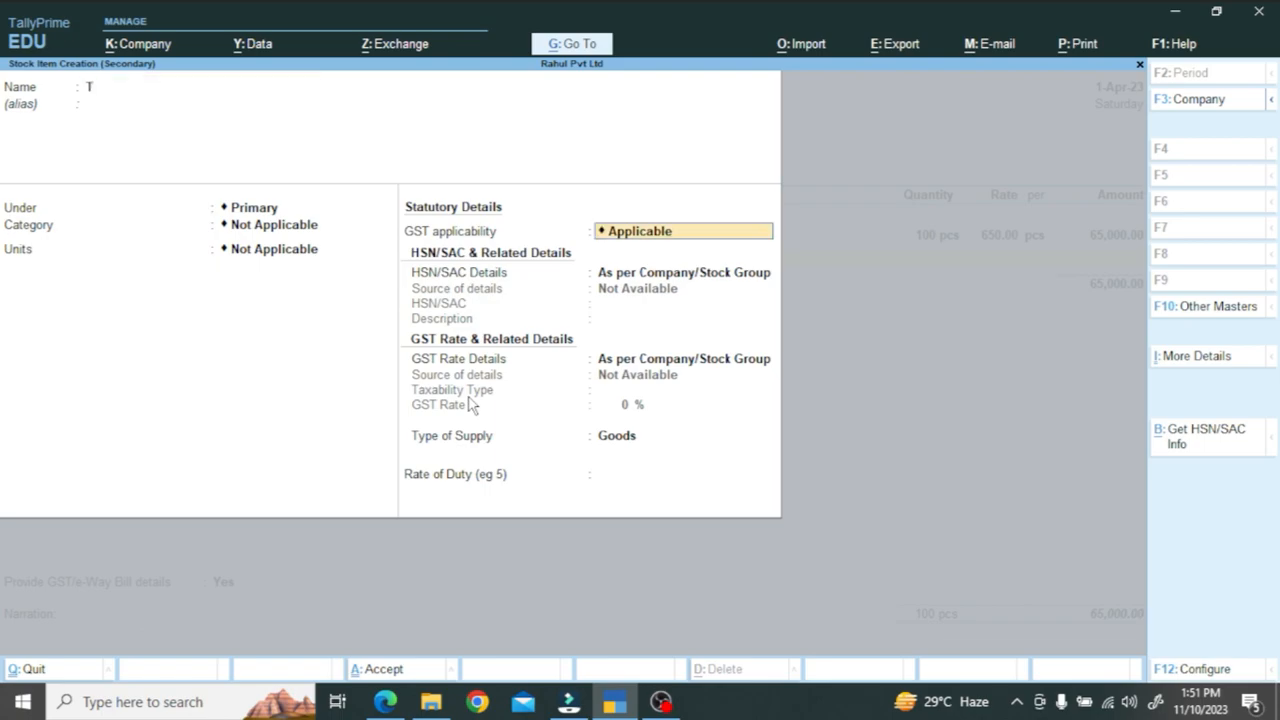
key("alt+Tab")
key("alt+Tab")
type("-")
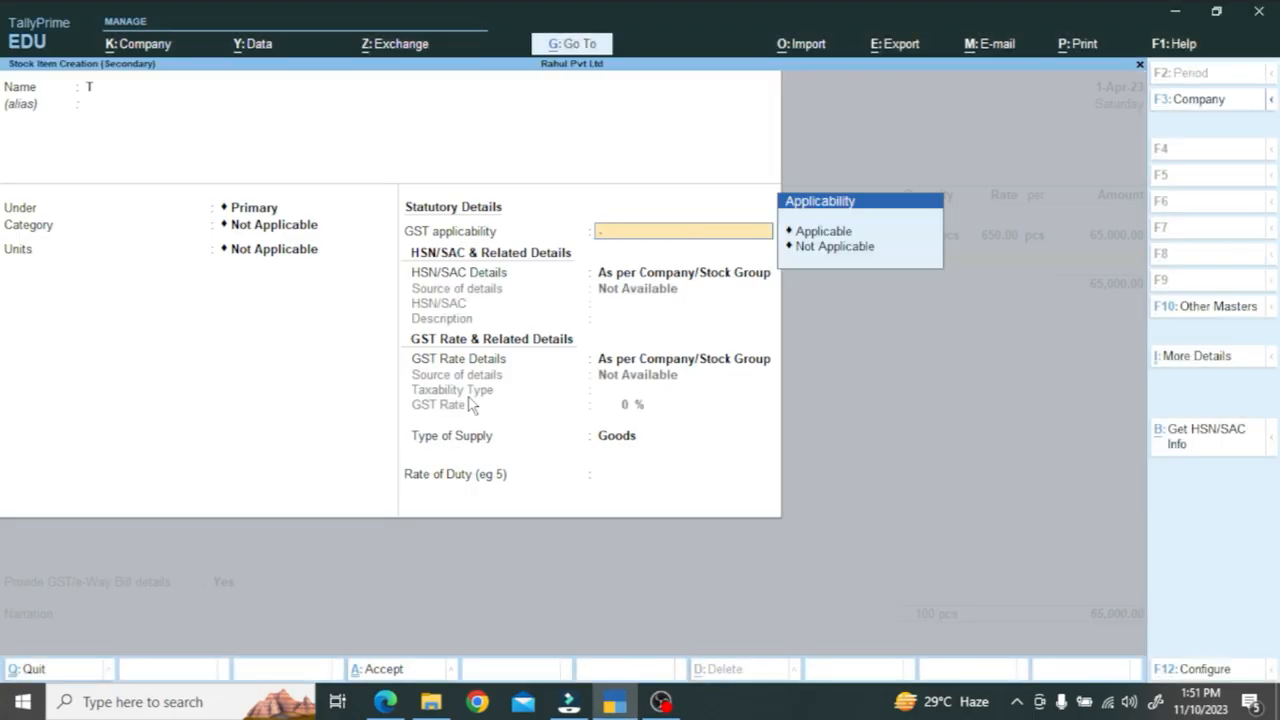
key("Return")
key("alt+Tab")
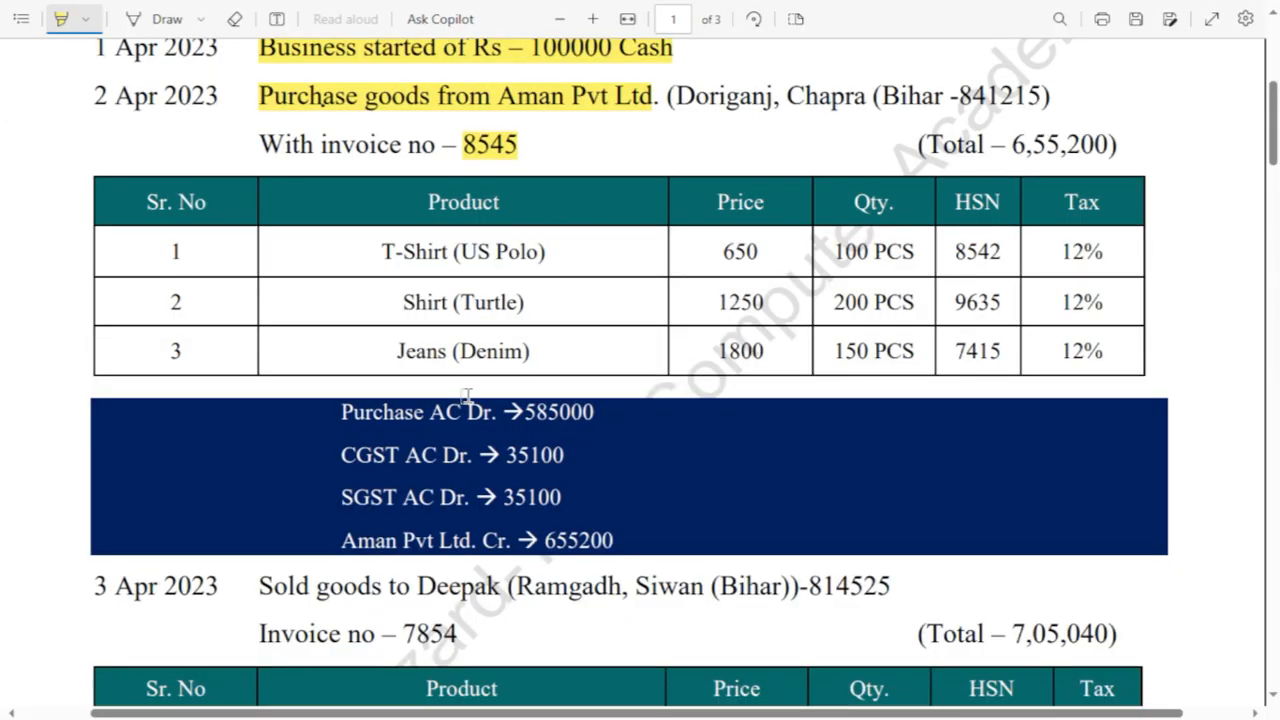
key("alt+Tab")
key("BackSpace")
key("BackSpace")
key("BackSpace")
key("BackSpace")
key("BackSpace")
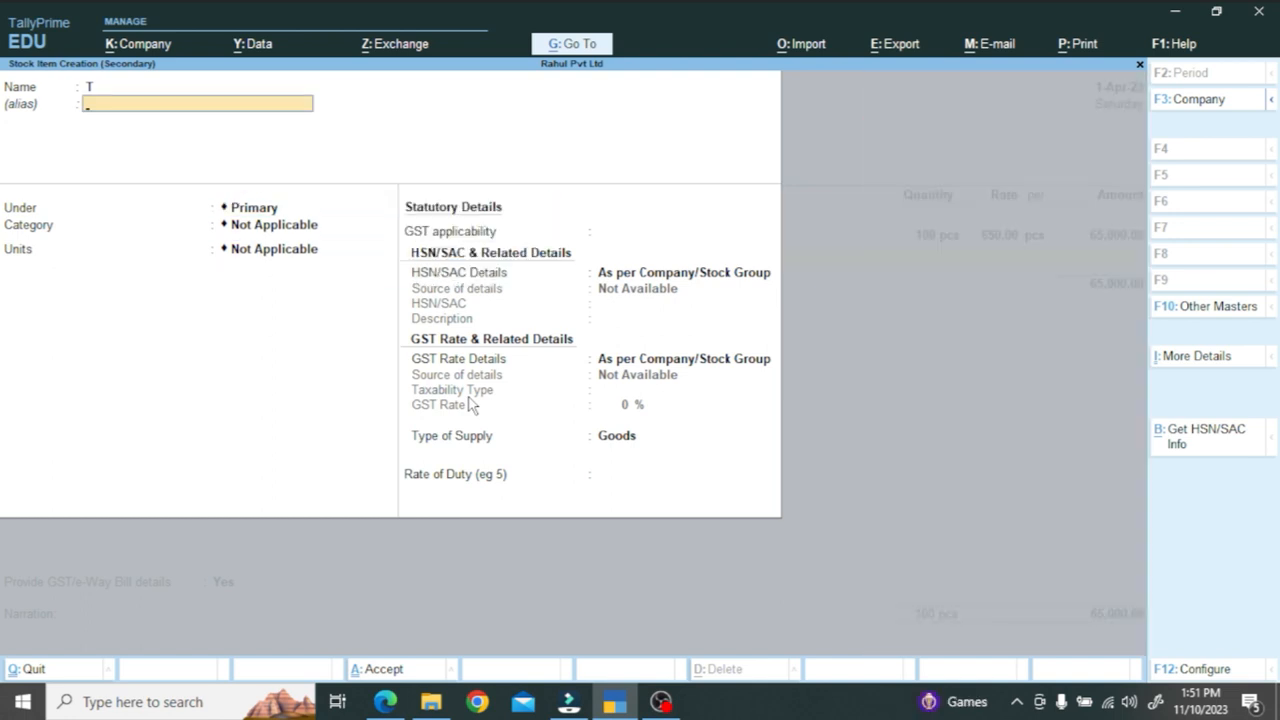
key("BackSpace")
- Name the stock item Shirt and place it under a newly created stock group, Turtle
type("Shirt")
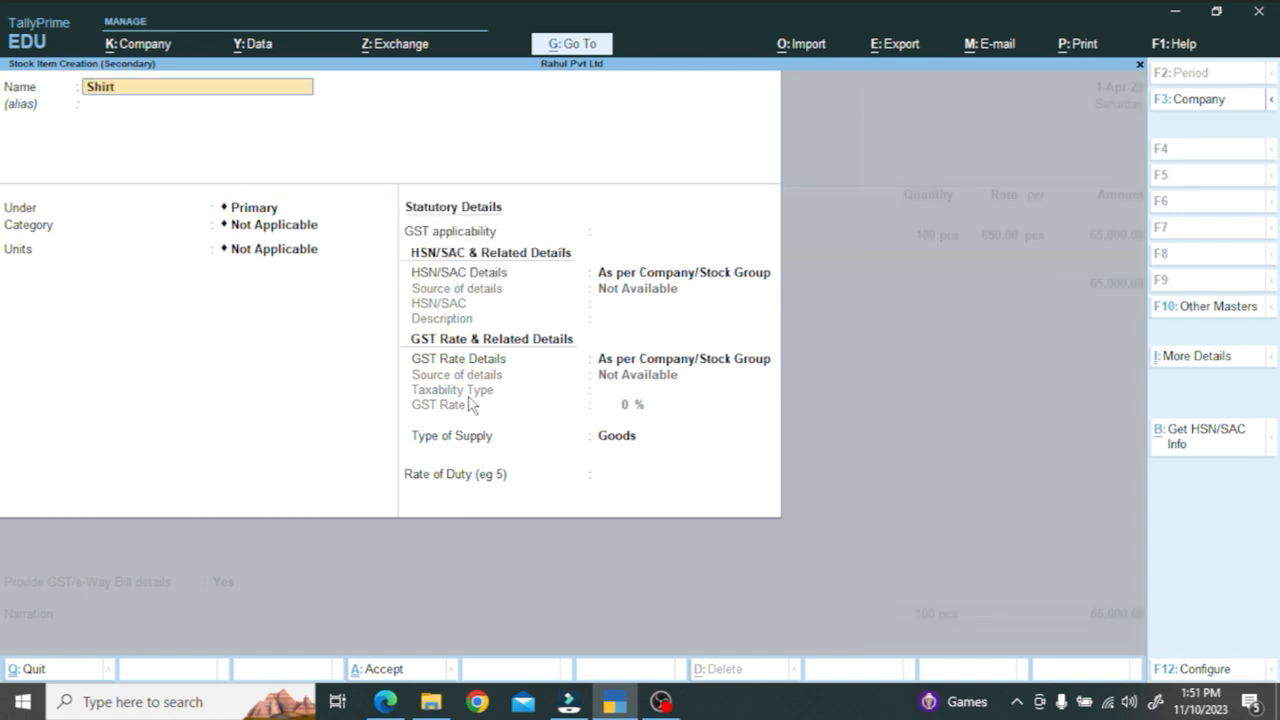
key("Return")
key("Return")
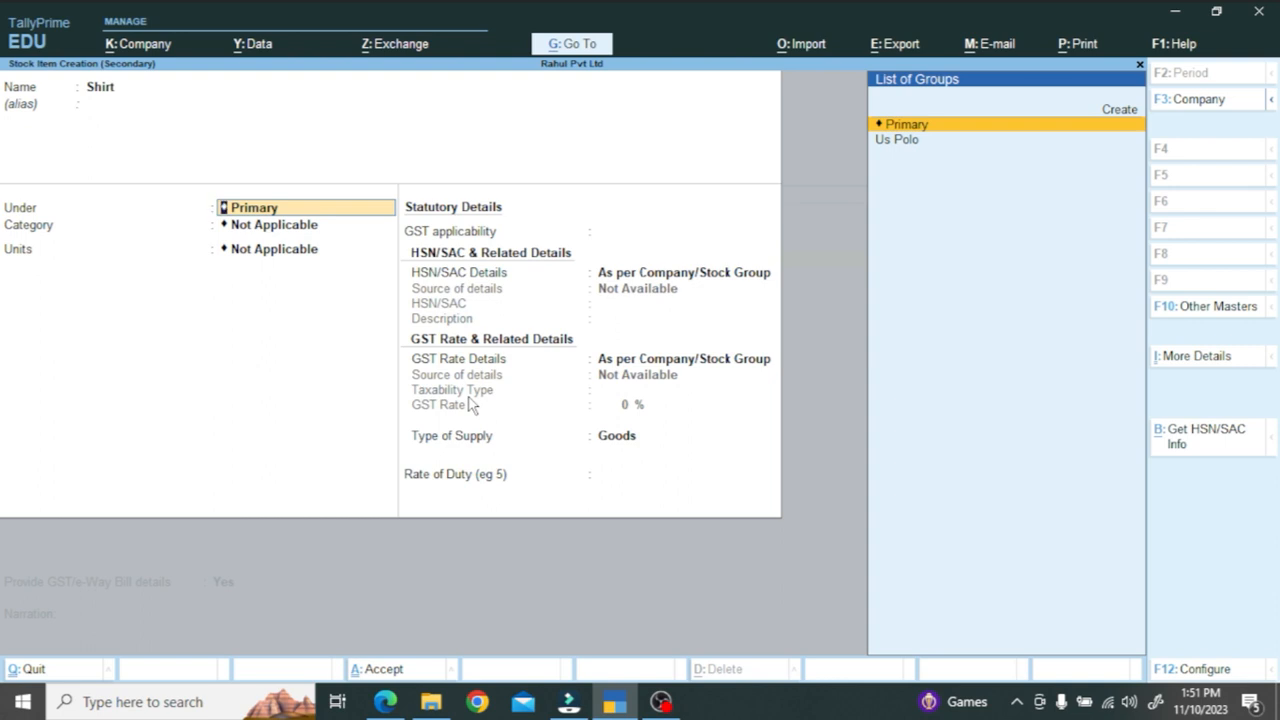
key("alt+c")
type("Turtle")
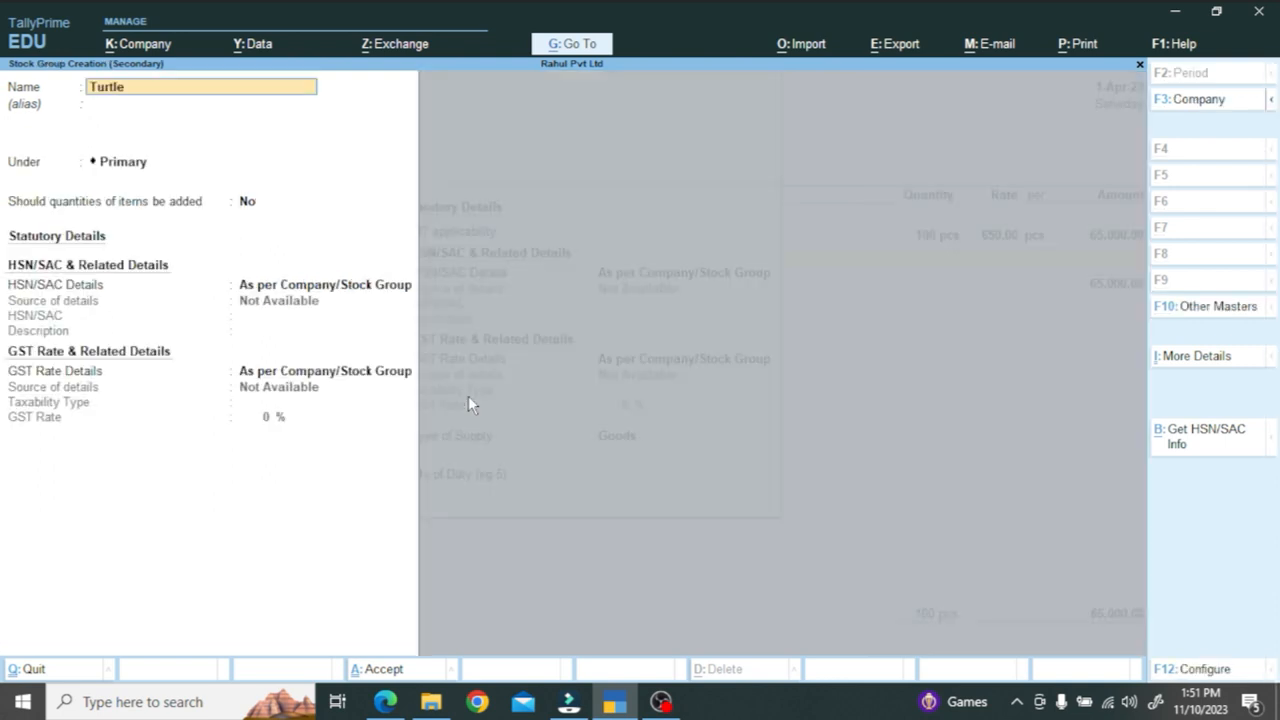
key("Return")
key("ctrl+a")
- Assign the category Cloth and the unit pcs to the Shirt item
type("c")
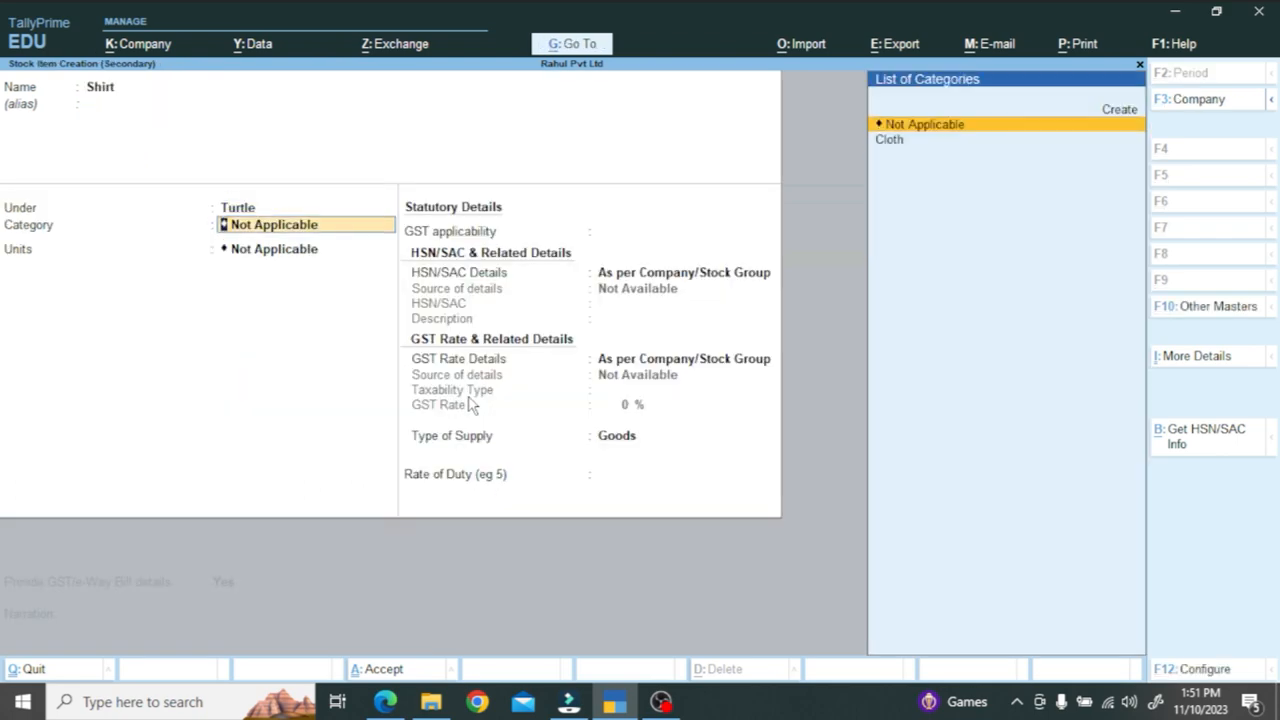
key("Return")
type("pcs")
key("Return")
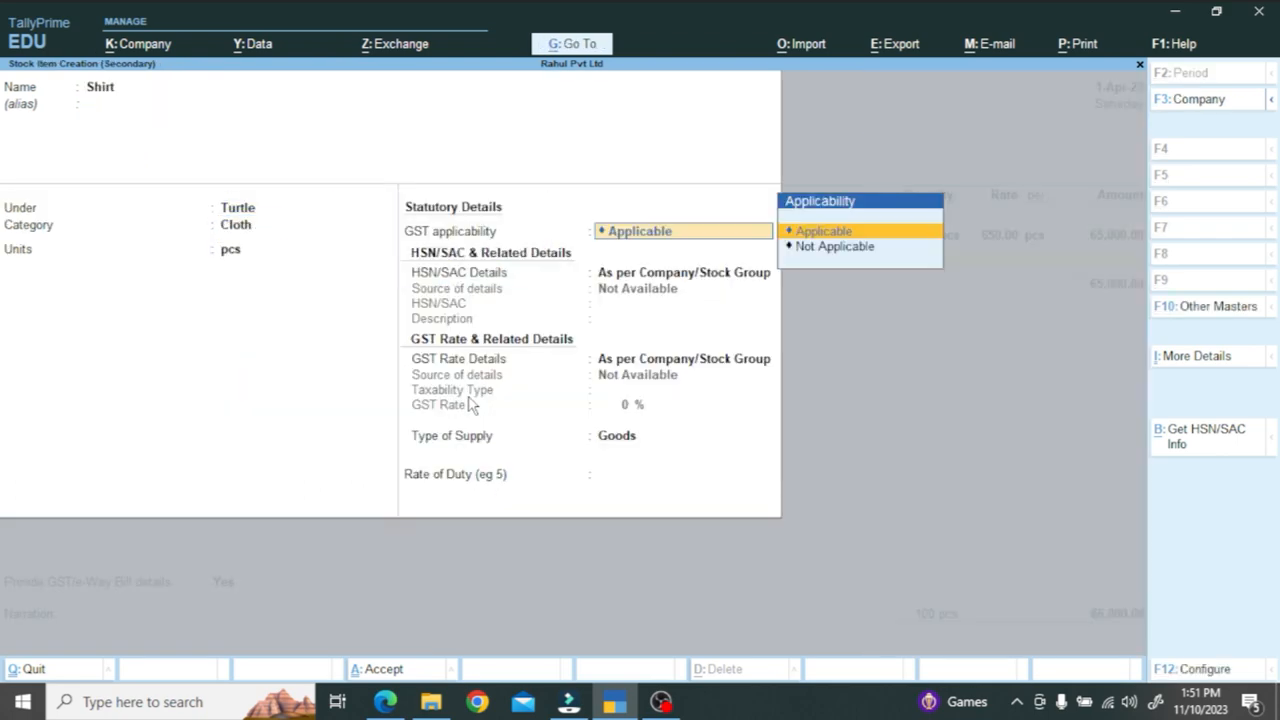
- Keep GST applicable for Shirt, set its HSN/SAC details to Specify Details Here, and enter HSN code 9635 from the PDF
key("Return")
key("Down")
key("Return")
key("alt+Tab")
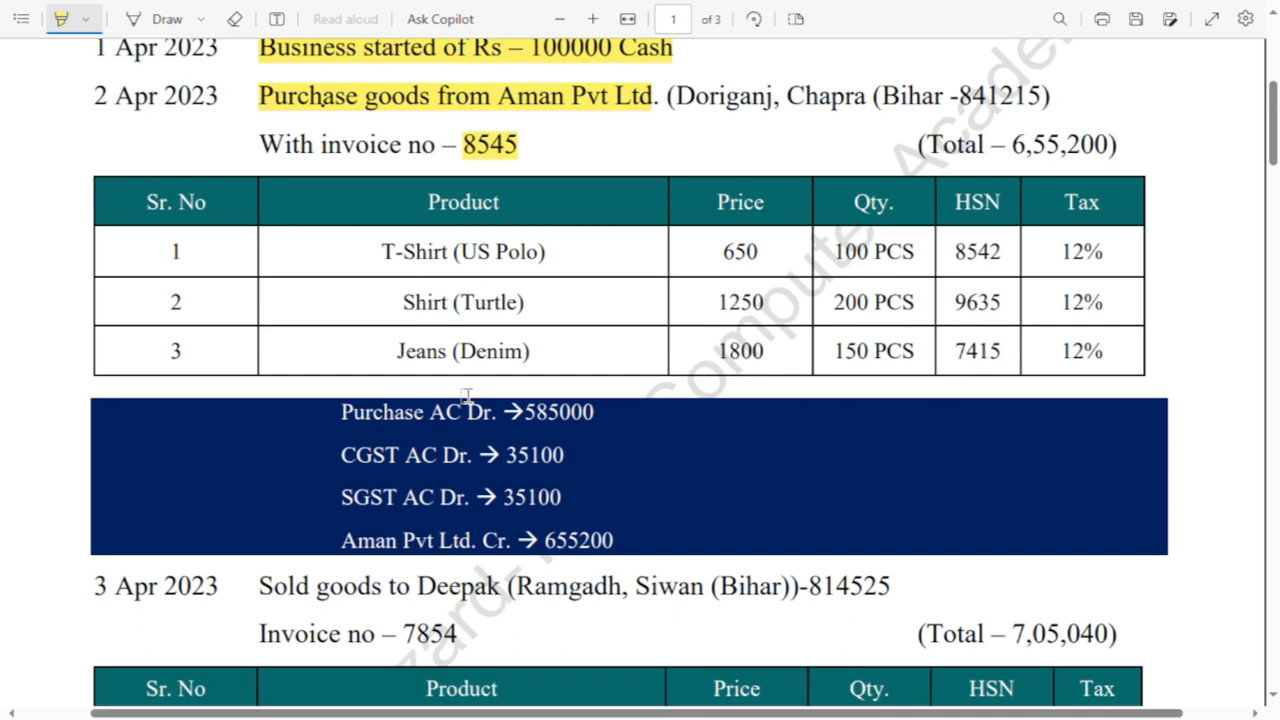
key("alt+Tab")
type("9635")
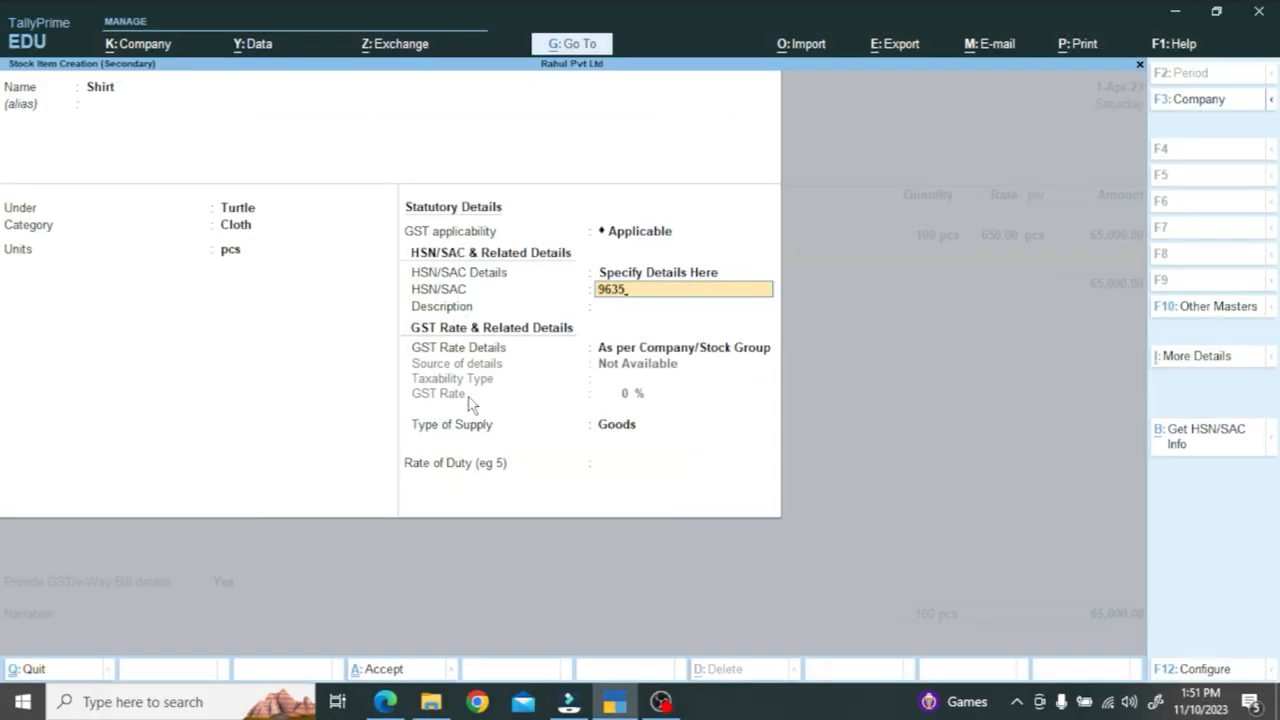
key("Return")
- Set Shirt's GST rate details to Specify Details Here, Taxable at 12%, and save the stock item
key("Down")
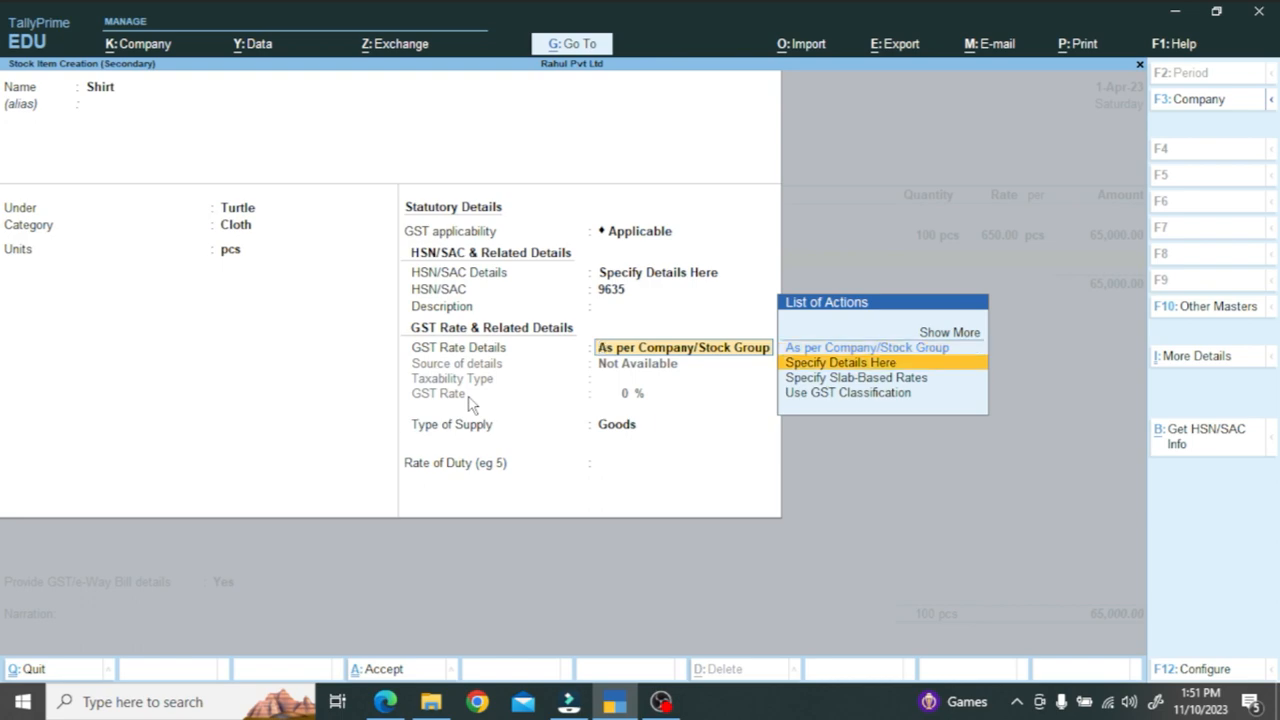
key("Return")
key("Return")
type("12")
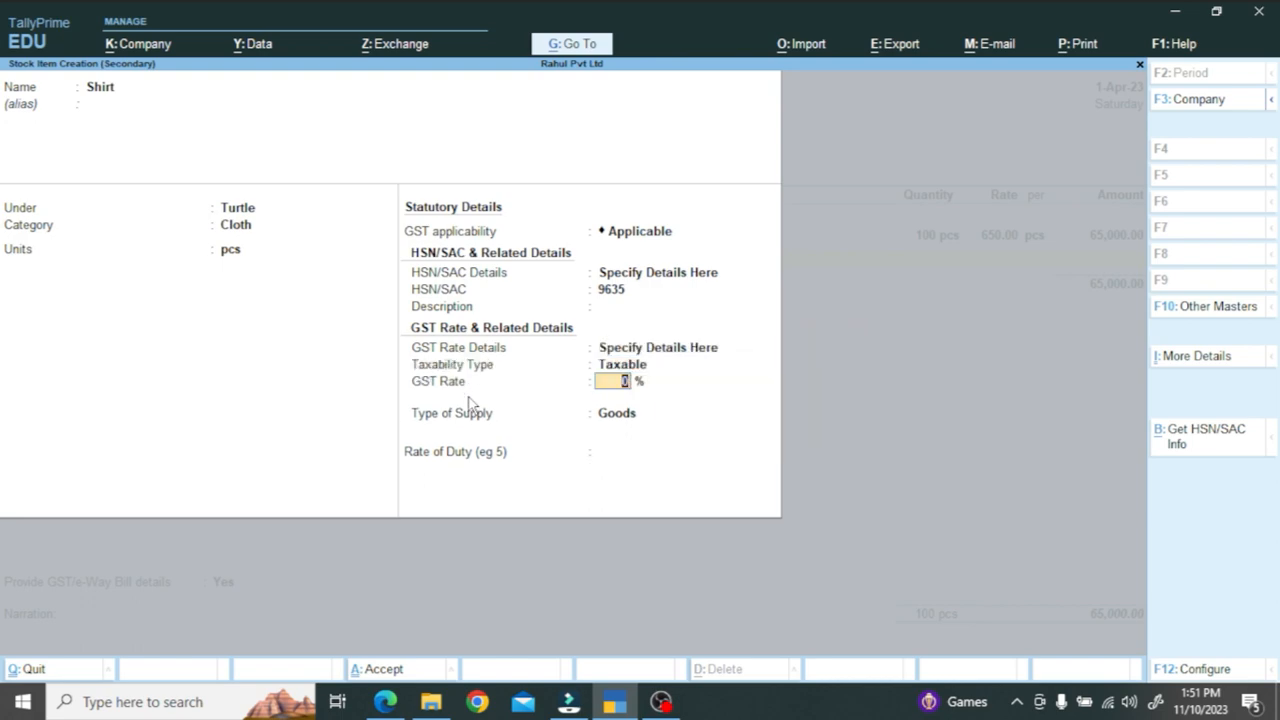
key("Return")
key("alt+Tab")
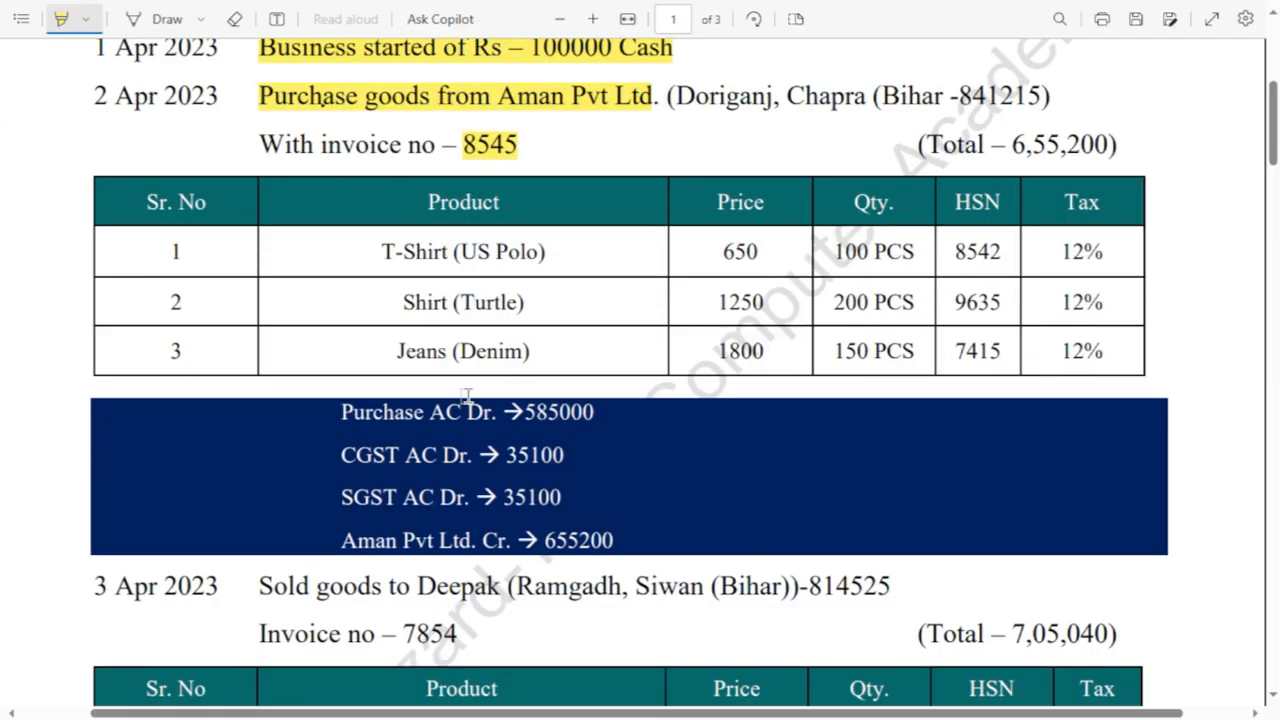
key("alt+Tab")
key("ctrl+a")
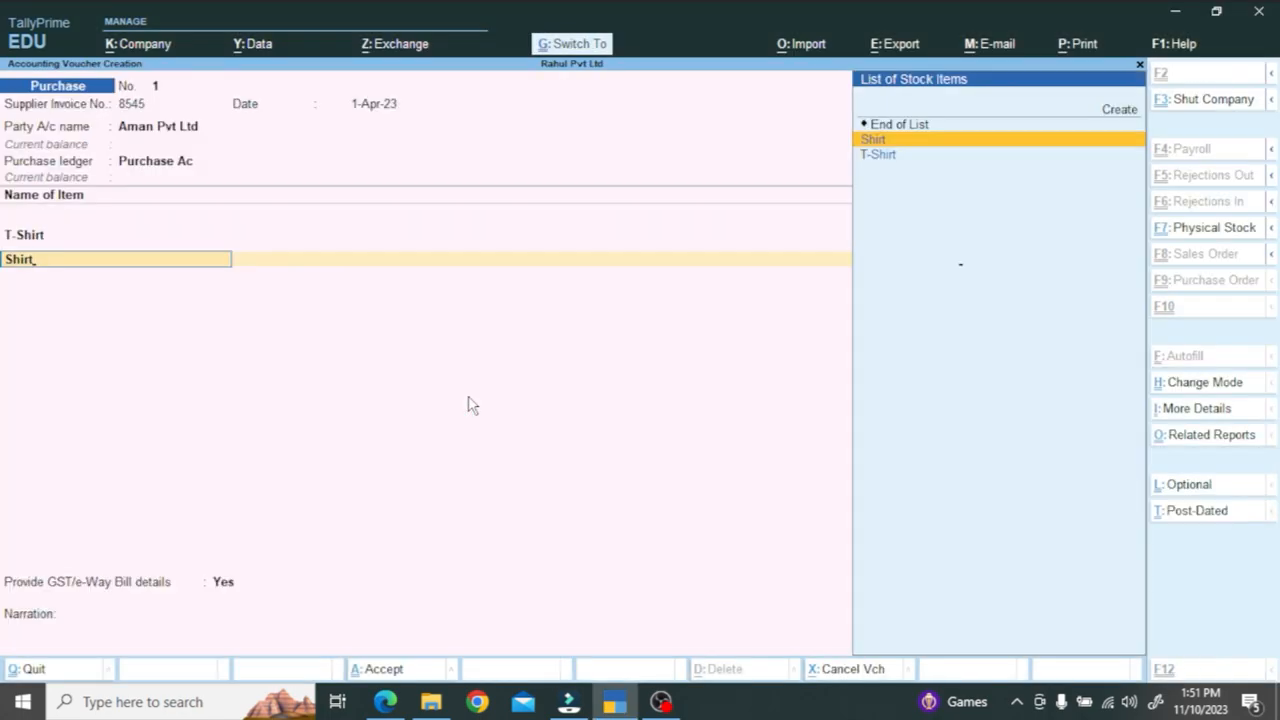
- Enter the Shirt purchase line with 200 pcs at a rate of 1250, as given in the PDF
key("alt+Tab")
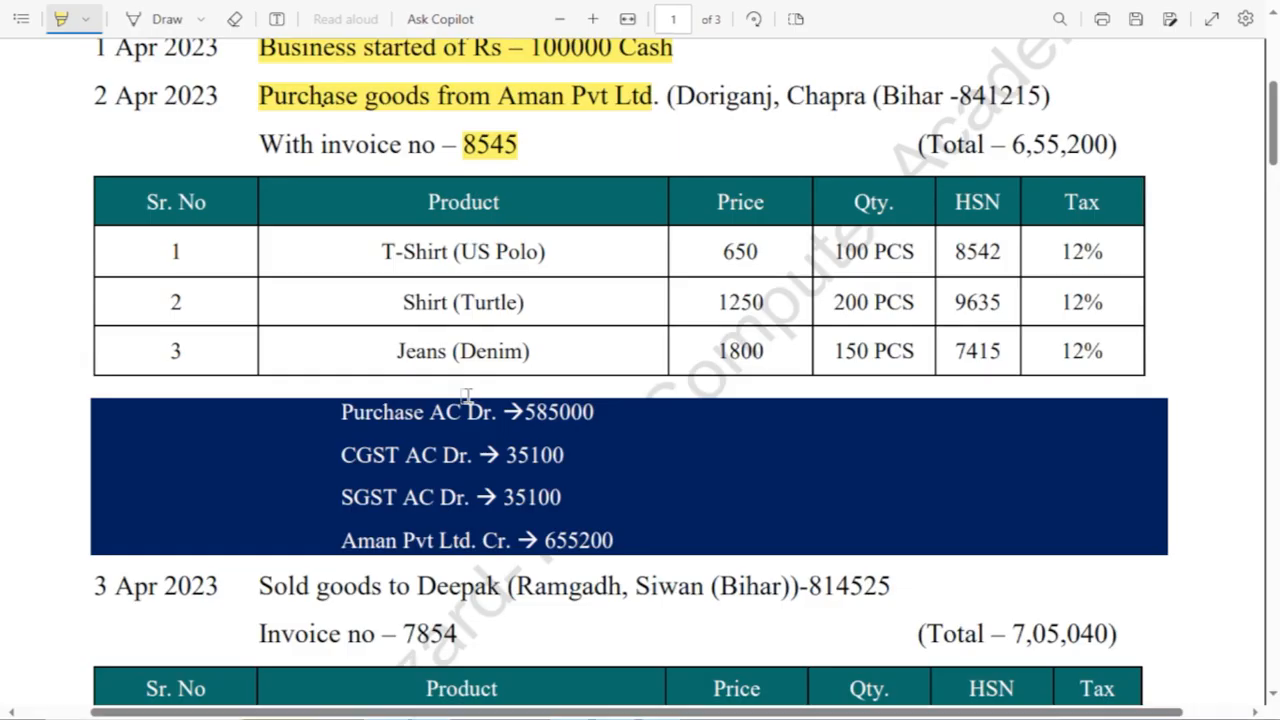
key("alt+Tab")
type("200")
key("Return")
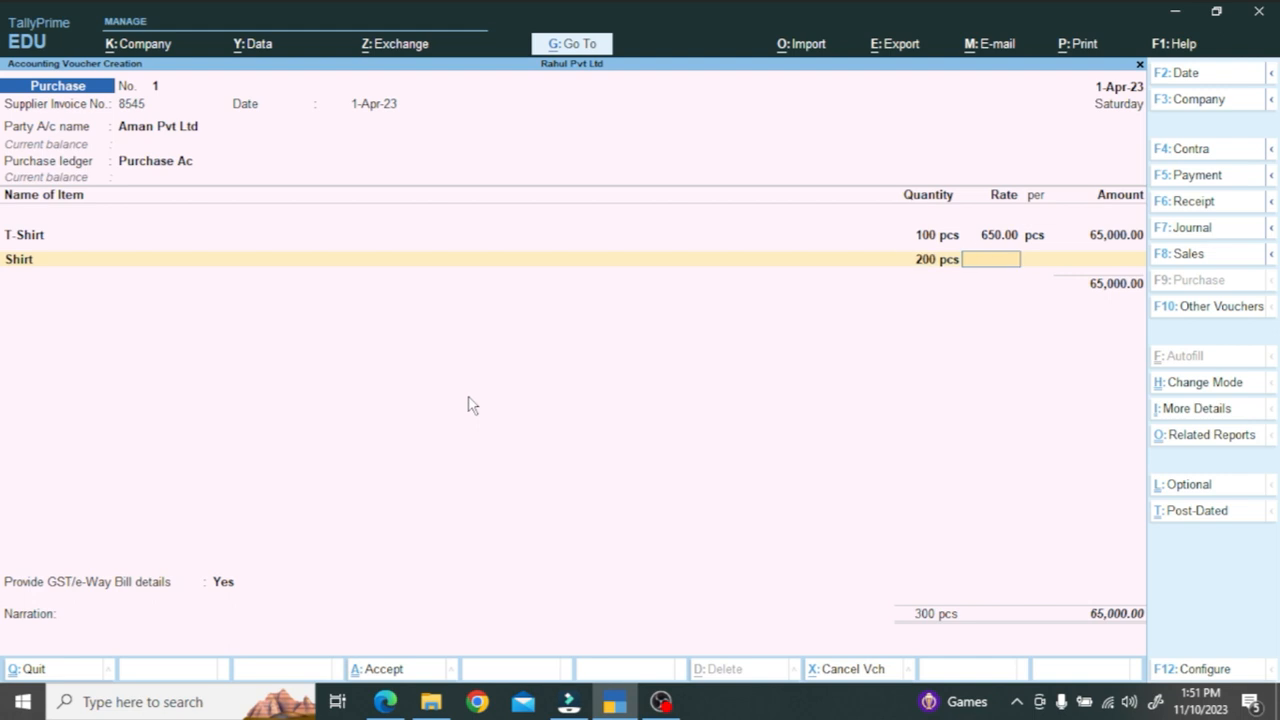
type("1250")
key("Return")
key("Return")
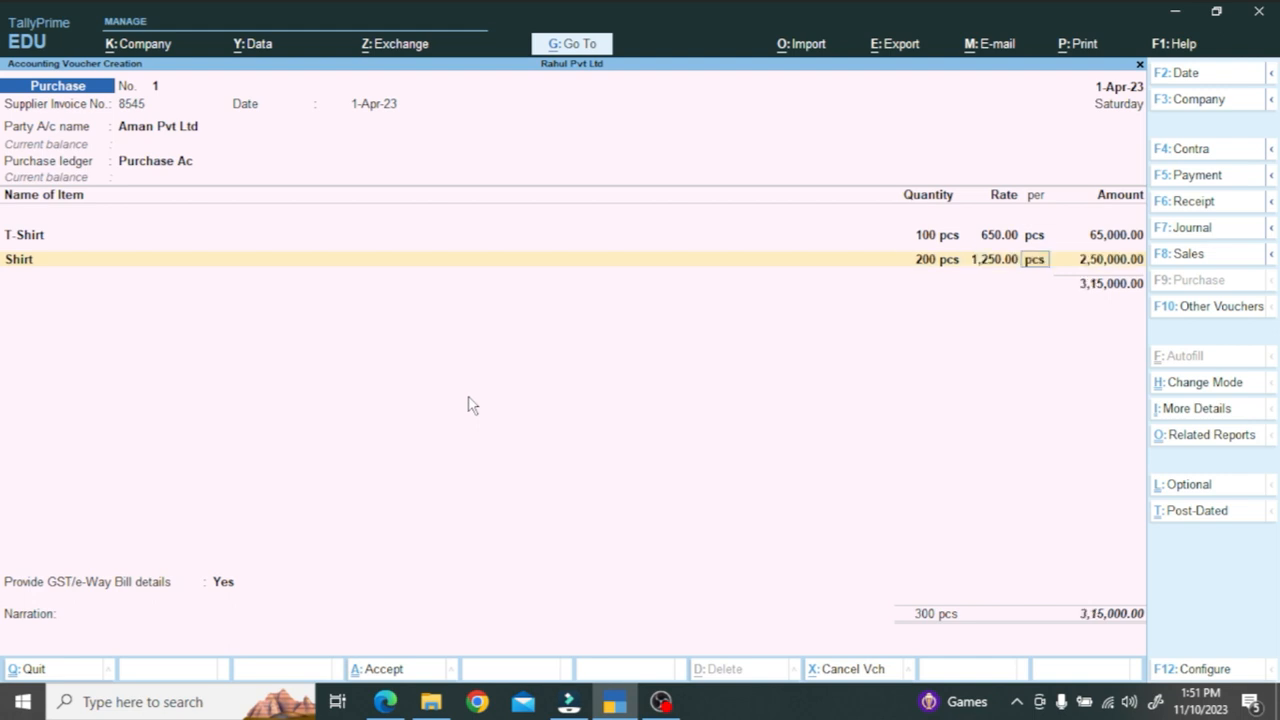
key("Return")
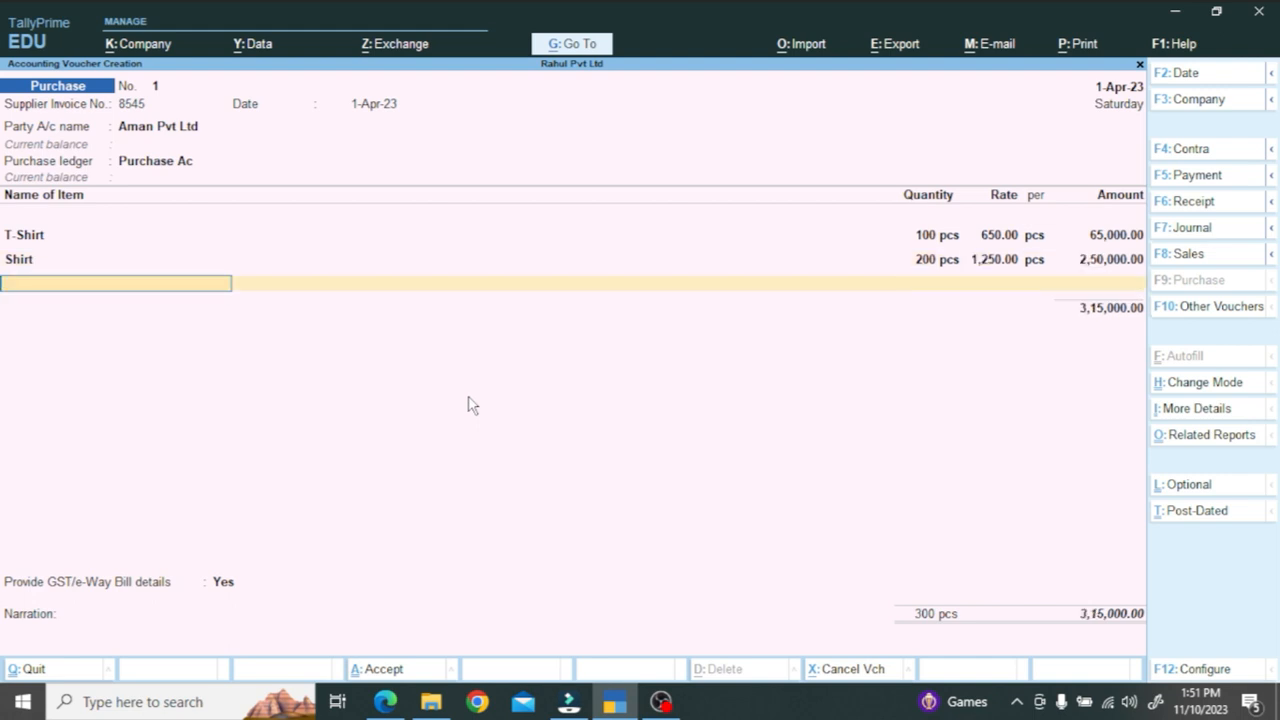
- Look up the third product in the PDF's purchase table and start a new stock item named Jeans
key("alt+c")
key("alt+Tab")
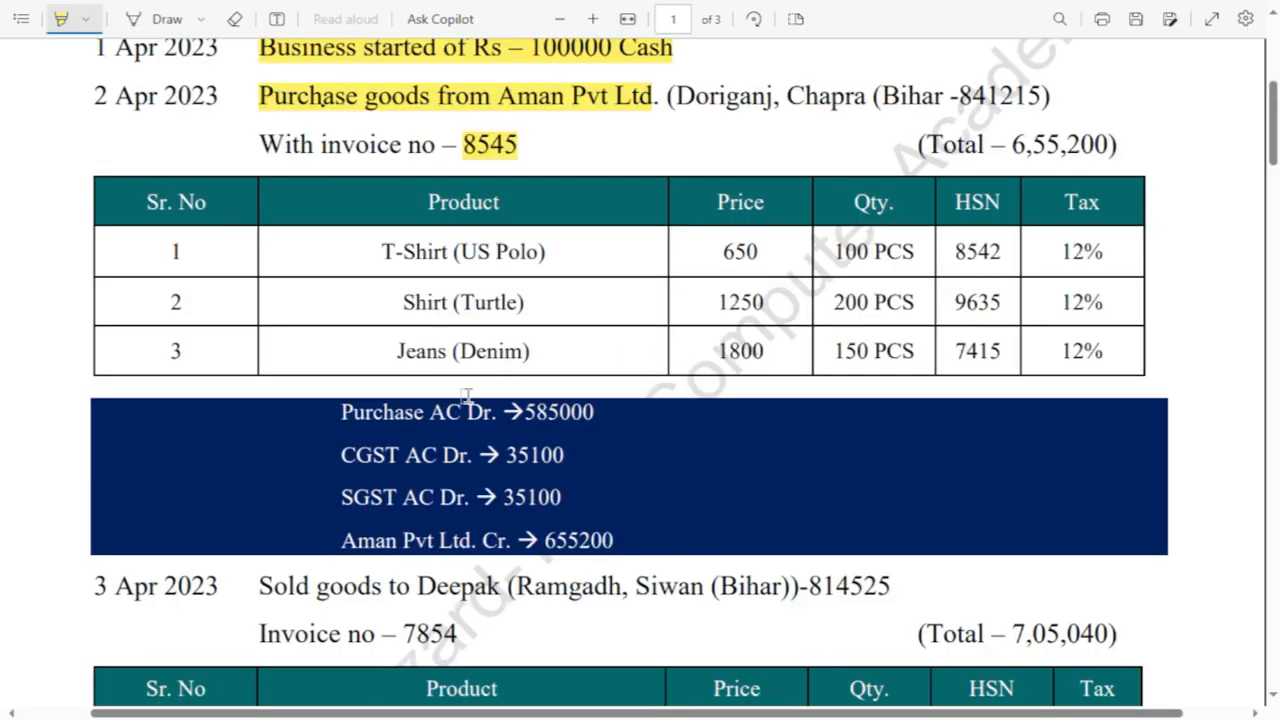
key("alt+Tab")
type("Je")
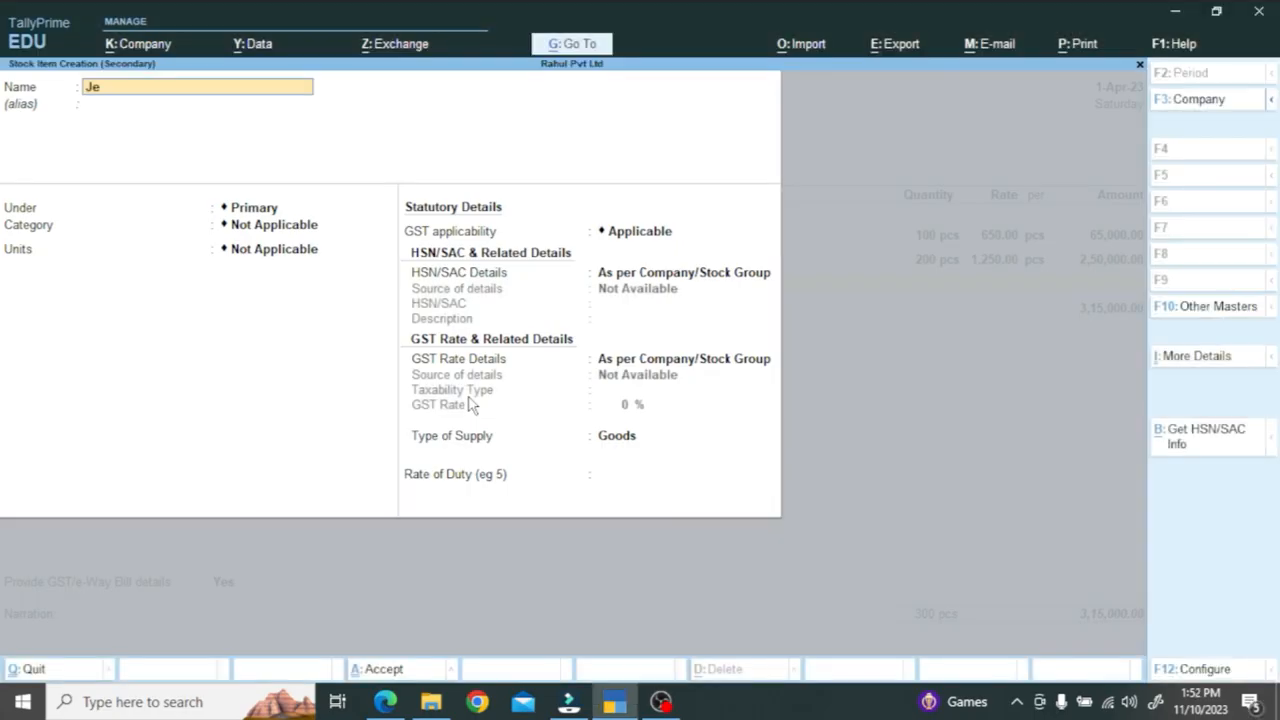
type("ans")
key("Return")
key("Return")
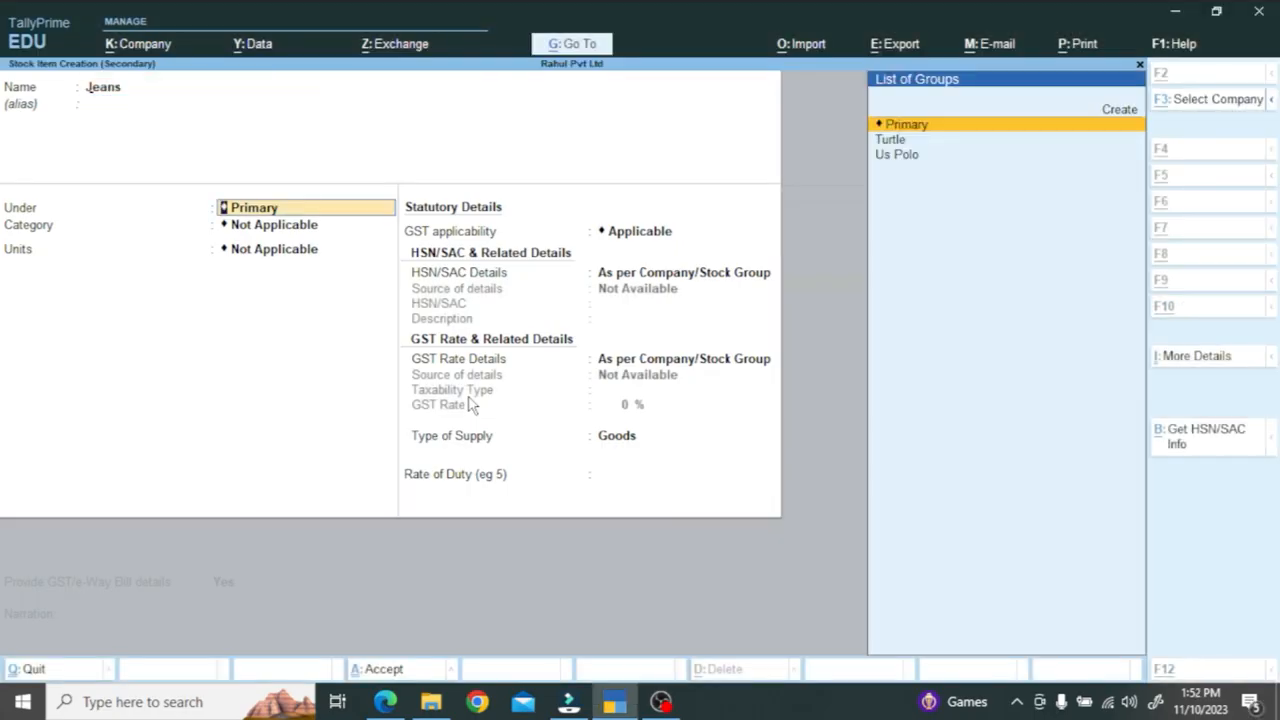
- Create the stock group Dennim for Jeans and assign the item the category Cloth and unit pcs
key("alt+c")
type("Dennim")
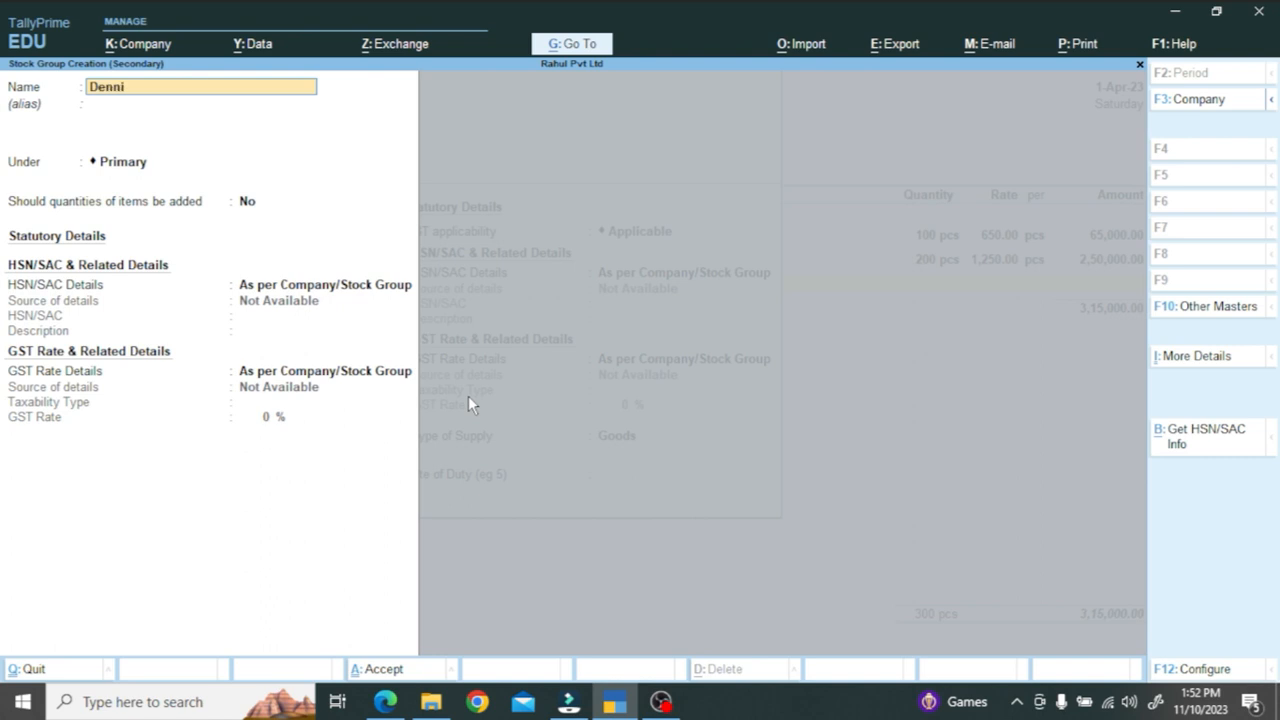
key("Return")
key("ctrl+a")
type("C")
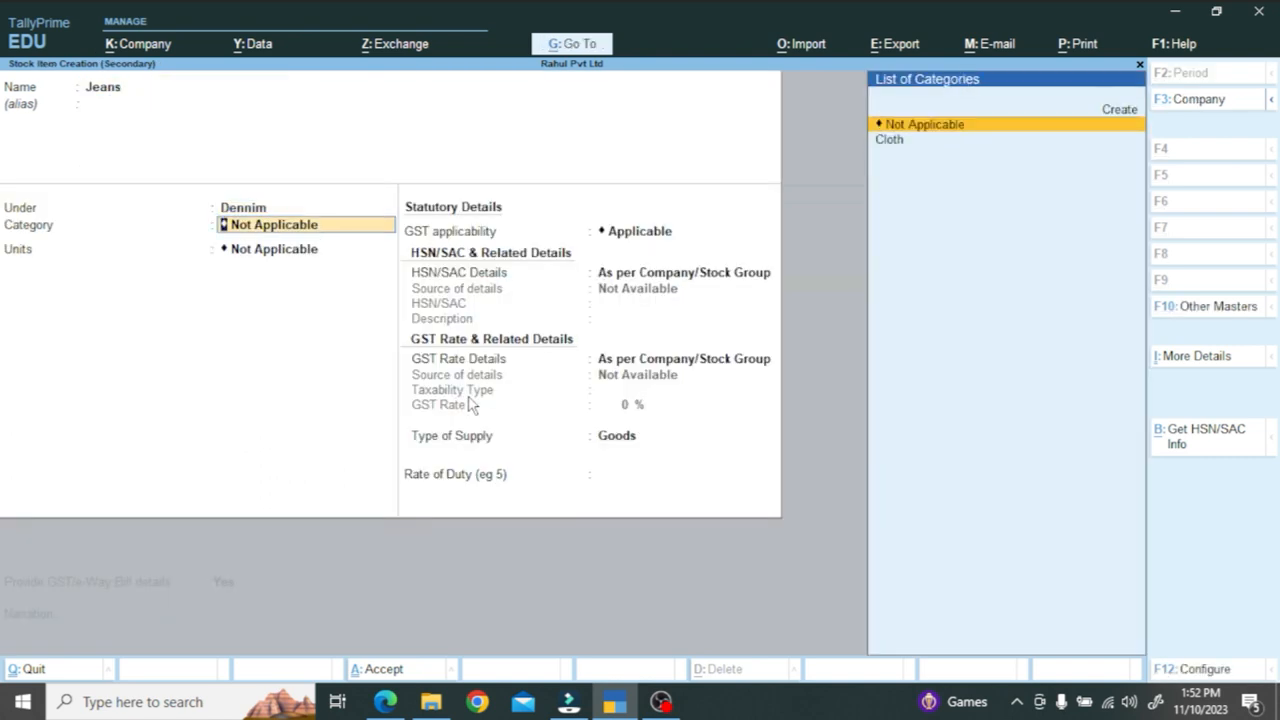
key("Return")
type("p")
key("Return")
- Set Jeans' HSN/SAC details to Specify Details Here and enter the HSN code 7415 from the PDF
key("Return")
key("Down")
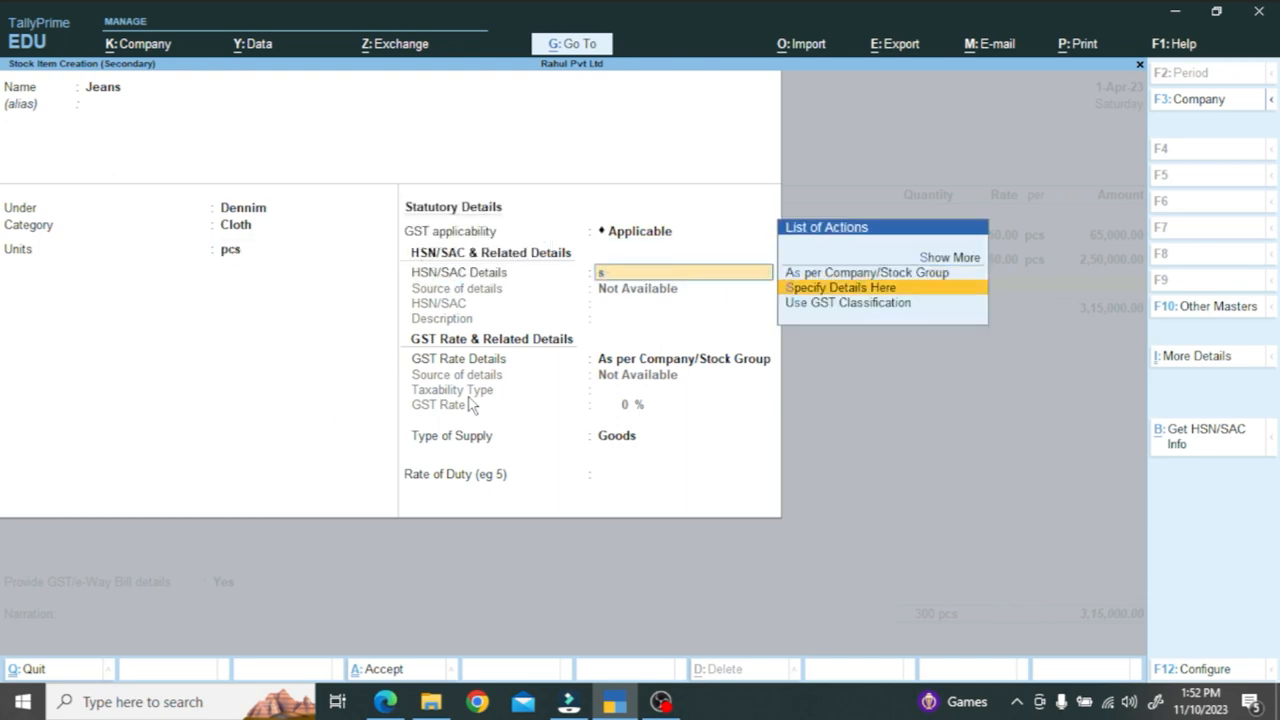
key("Return")
key("alt+Tab")
key("alt+Tab")
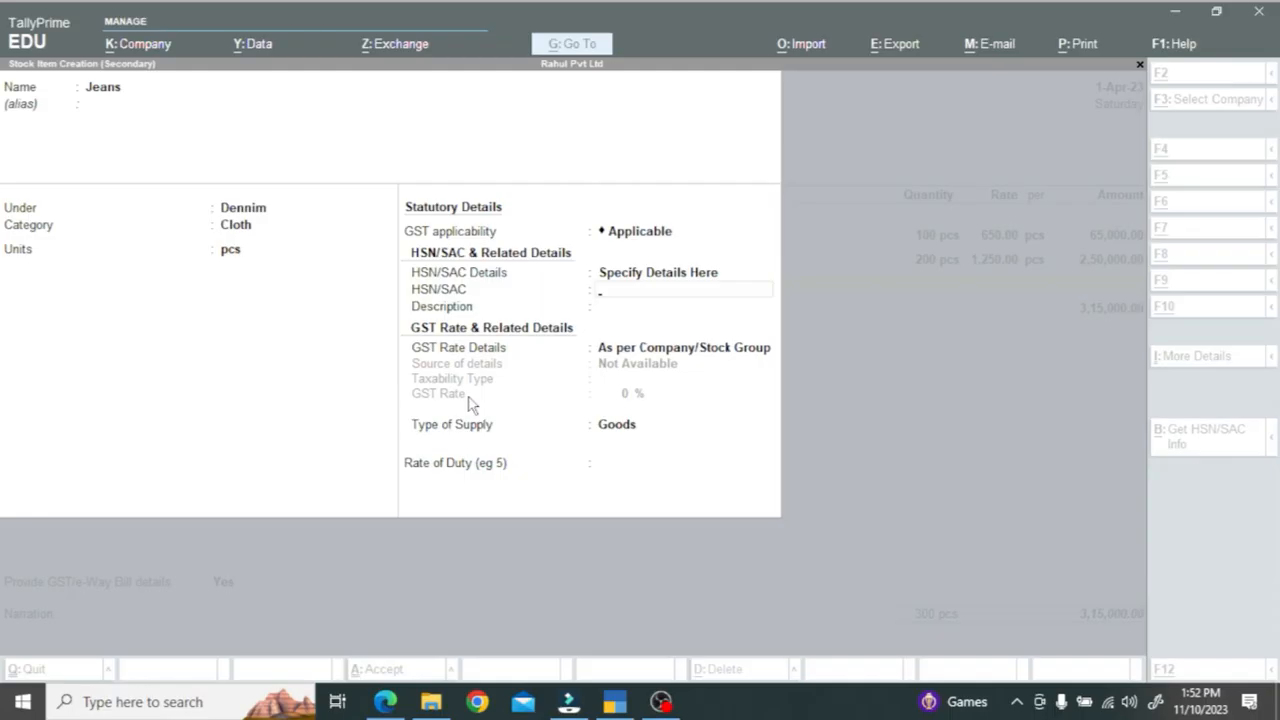
type("7415")
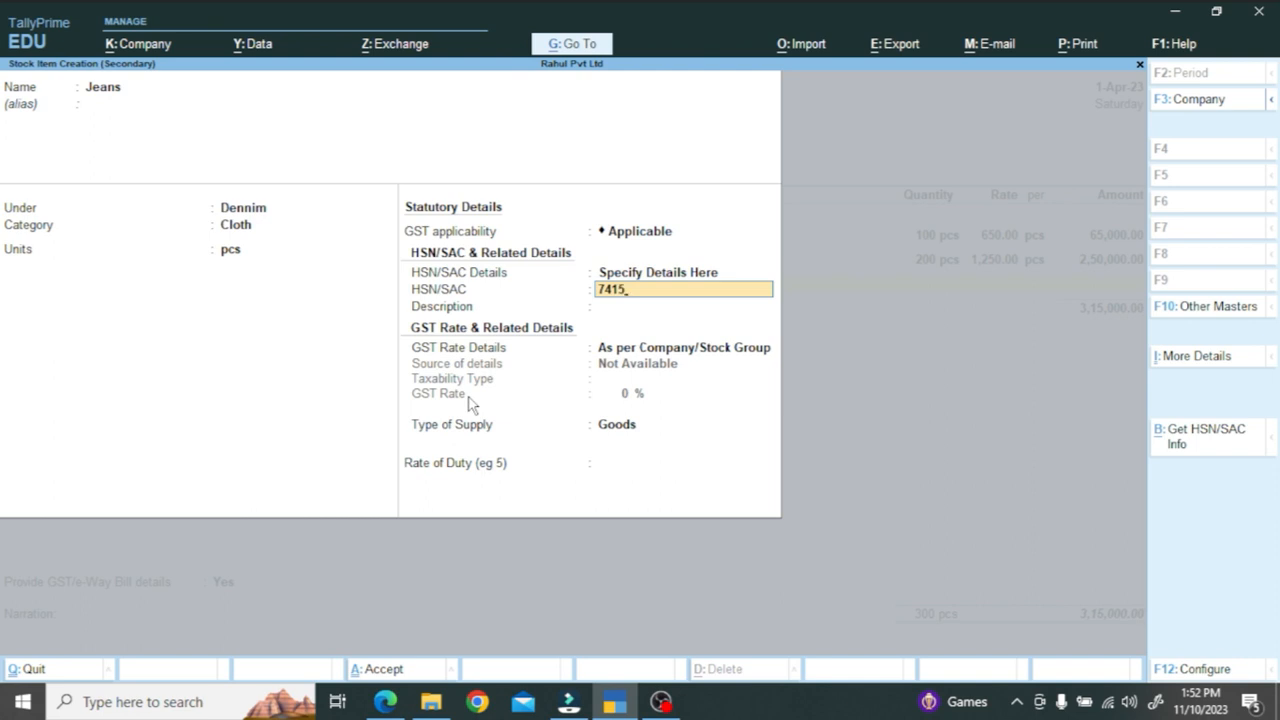
key("Return")
key("Return")
- Set Jeans' GST rate details to Specify Details Here, Taxable at 12%, and save the stock item
type("specify")
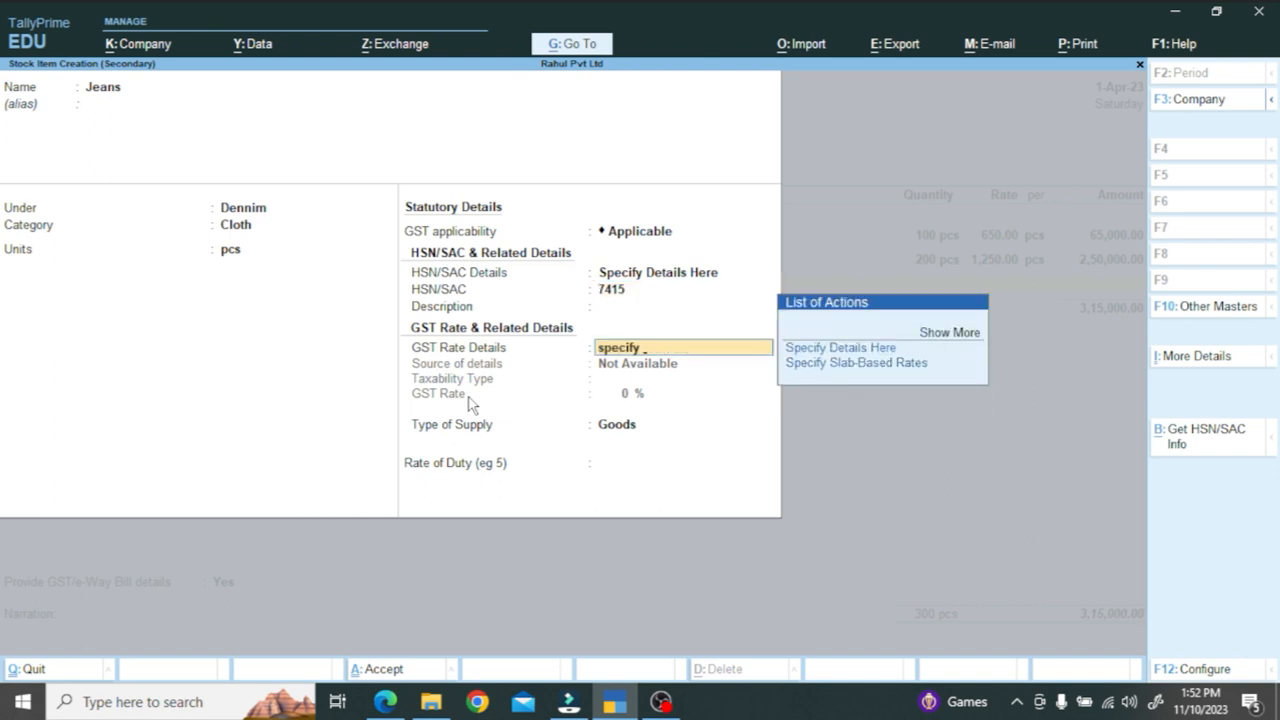
key("BackSpace")
key("Return")
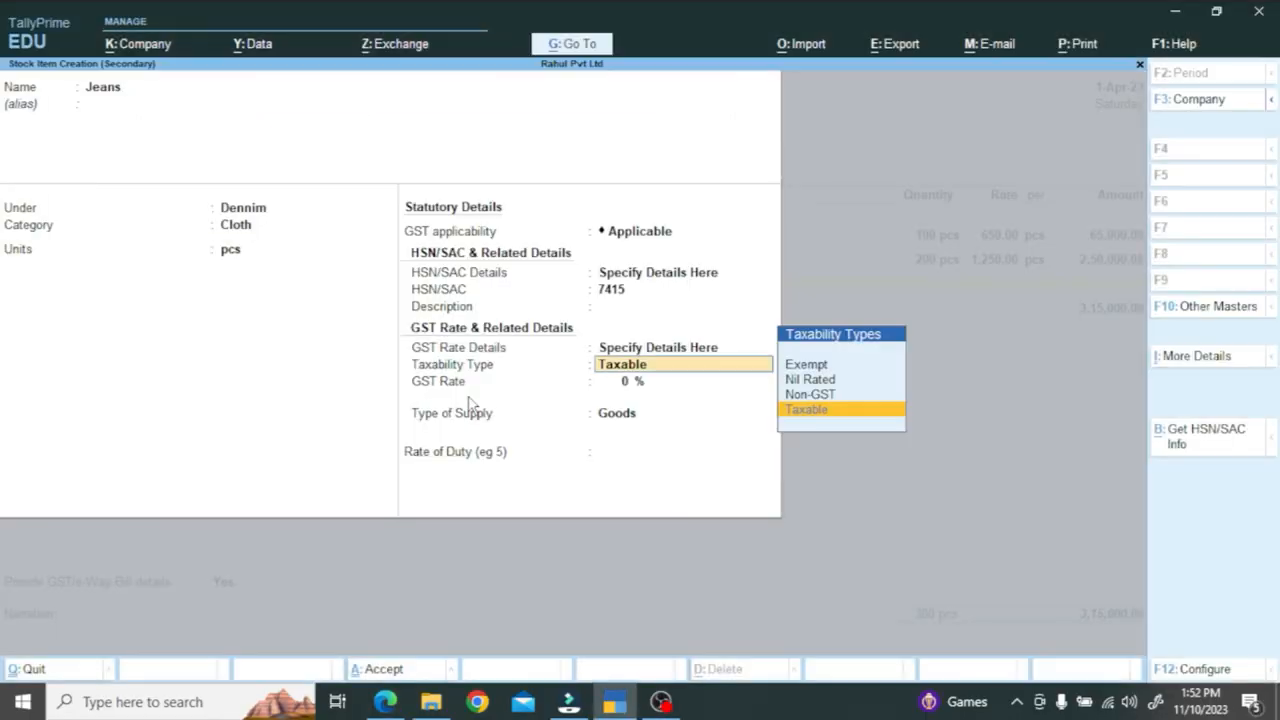
key("Return")
type("12")
key("Return")
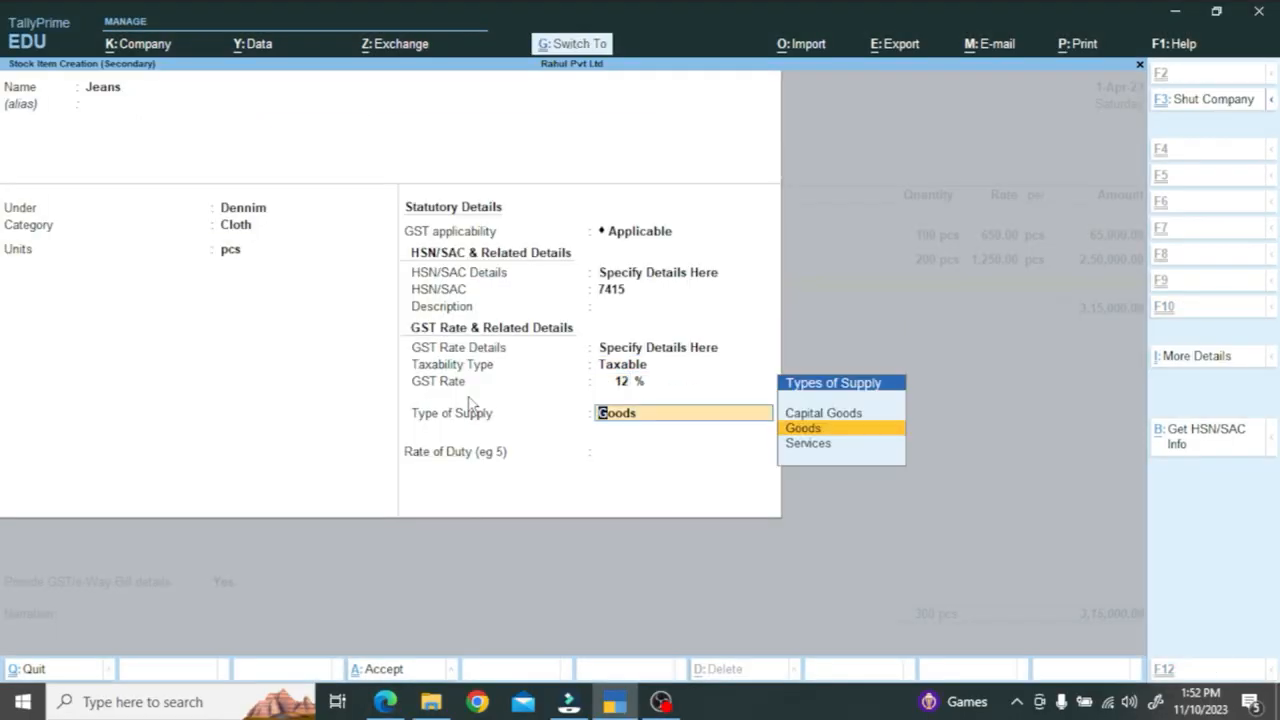
key("ctrl+a")
- Enter the Jeans purchase line with 150 pcs at a rate of 1800, as given in the PDF, and end the item list
key("alt+Tab")
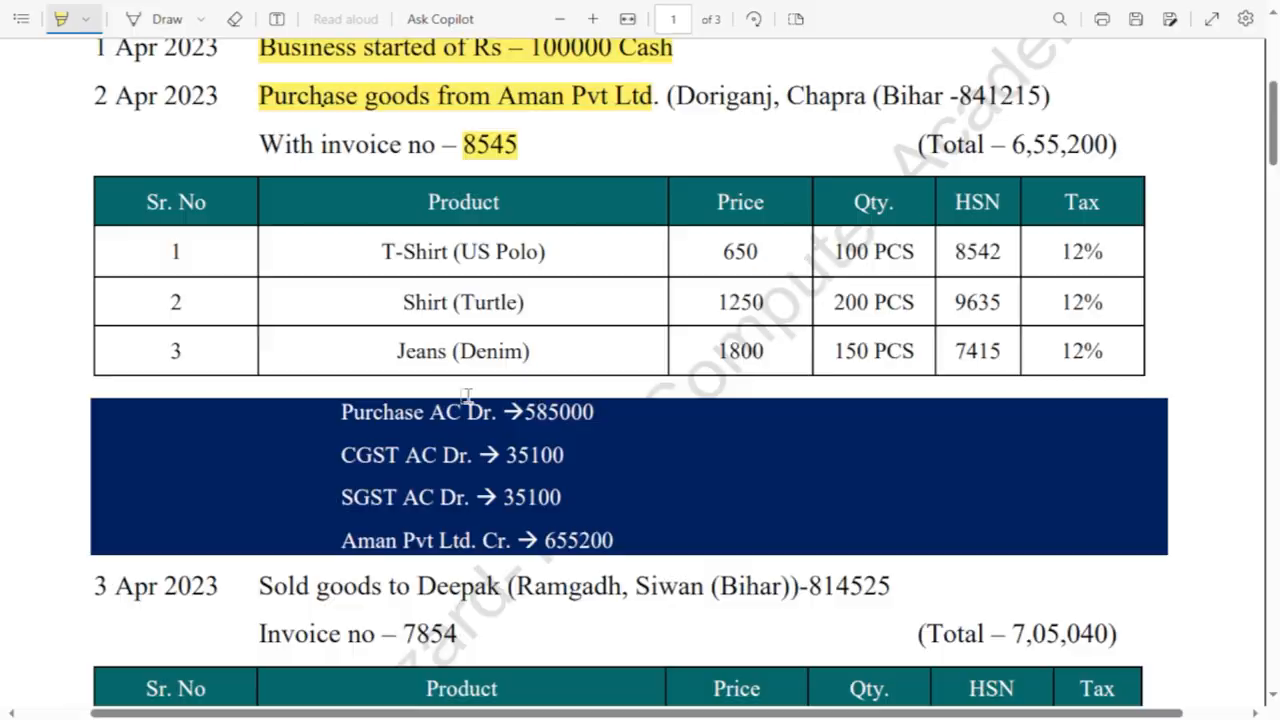
key("alt+Tab")
type("150")
key("Return")
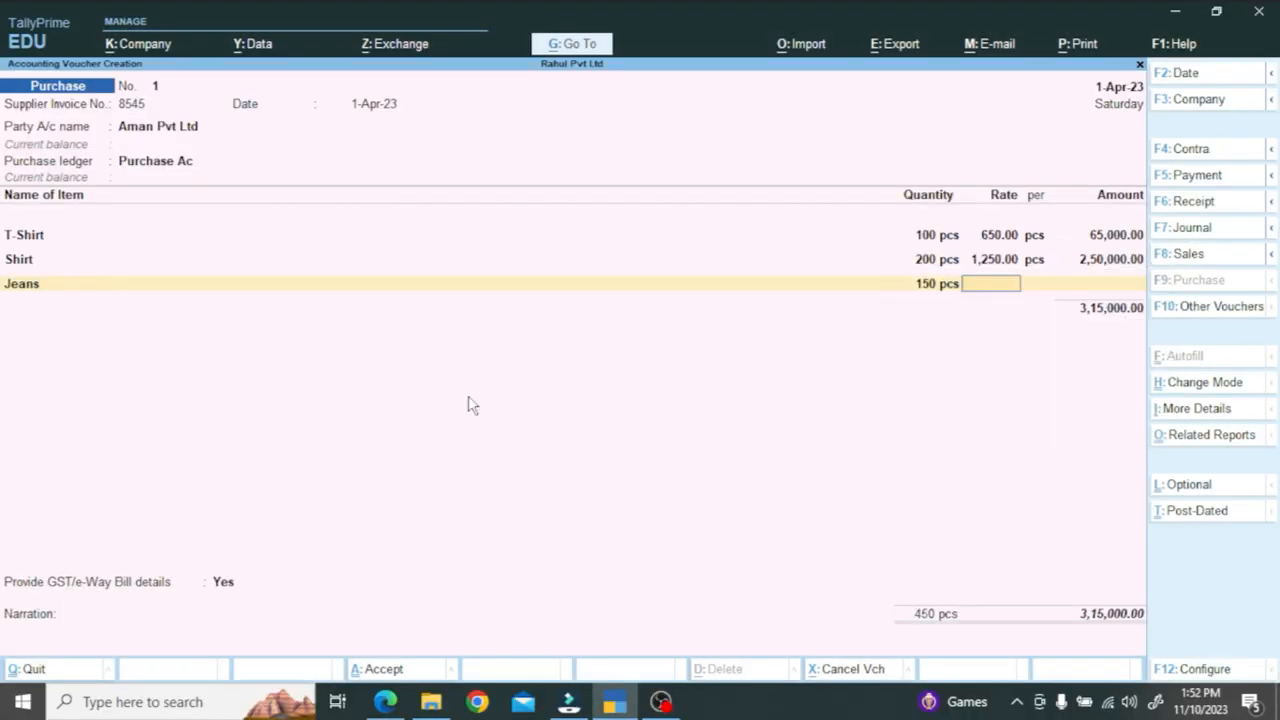
type("1800")
key("Return")
key("Return")
key("Return")
key("Return")
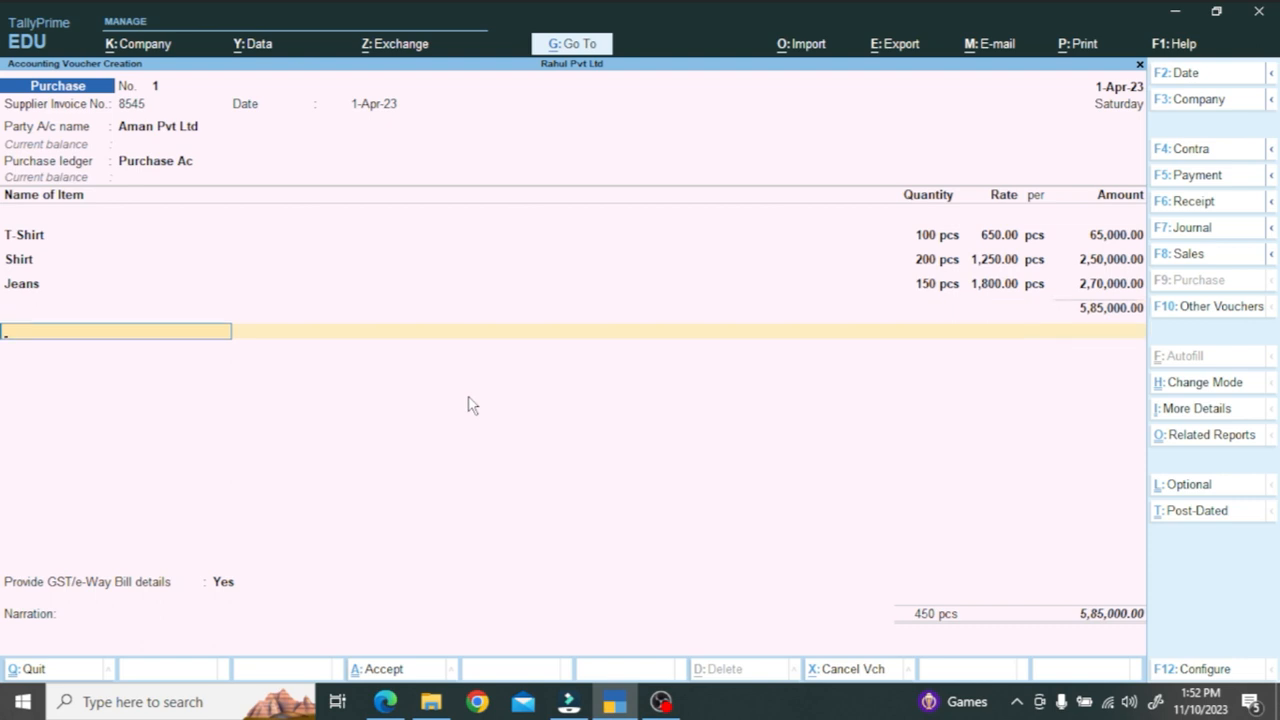
- Start a new ledger named CGST from the purchase voucher, under Duties & Taxes with GST as the type of duty
key("space")
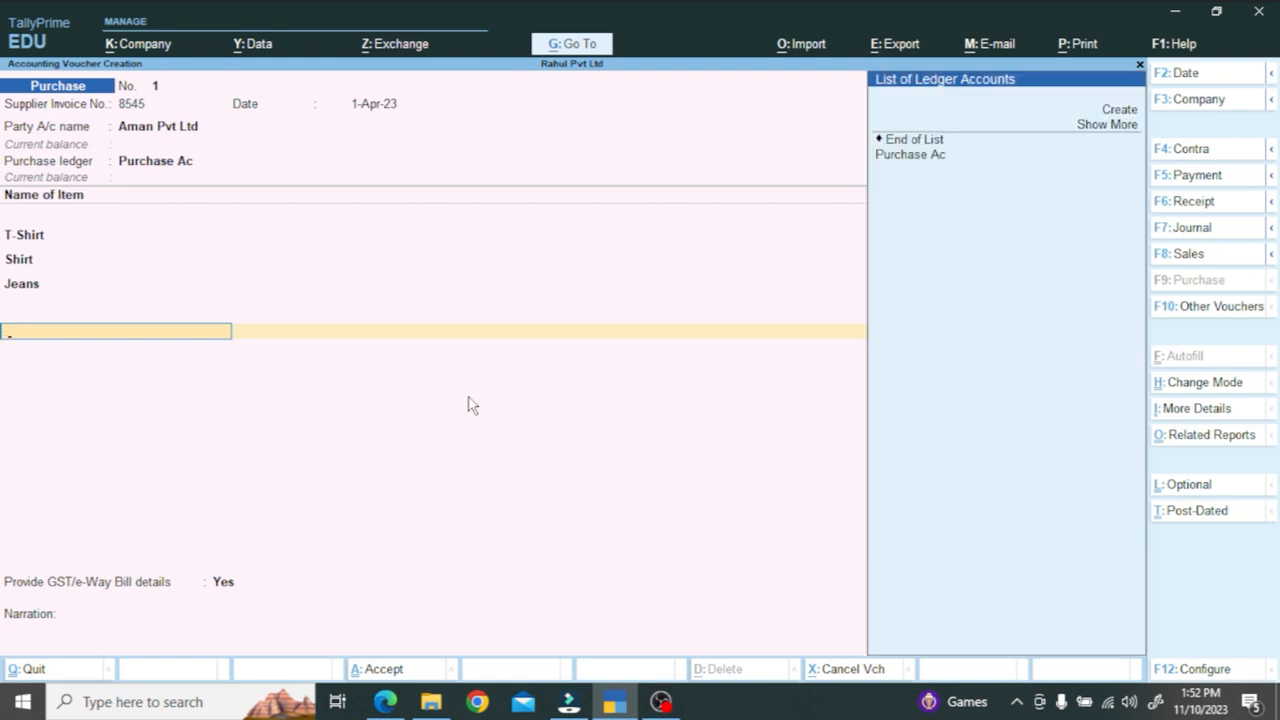
key("Up")
key("Up")
key("Return")
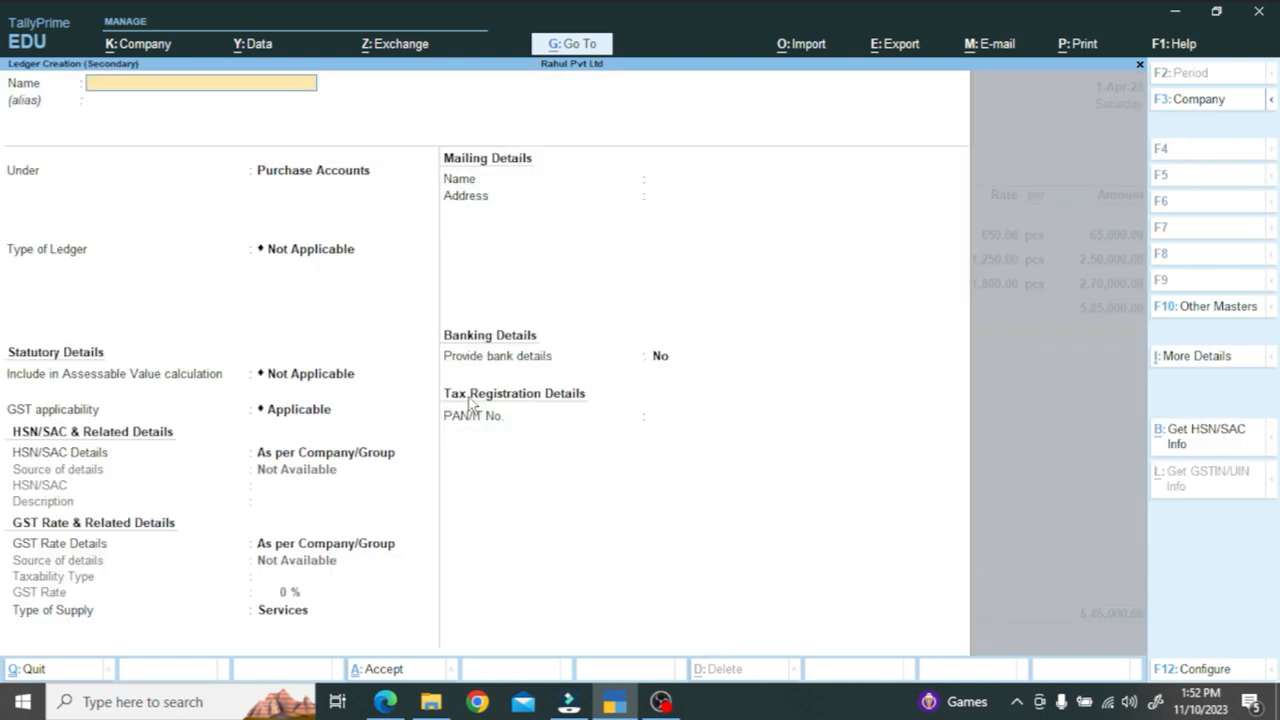
type("CGST")
key("Return")
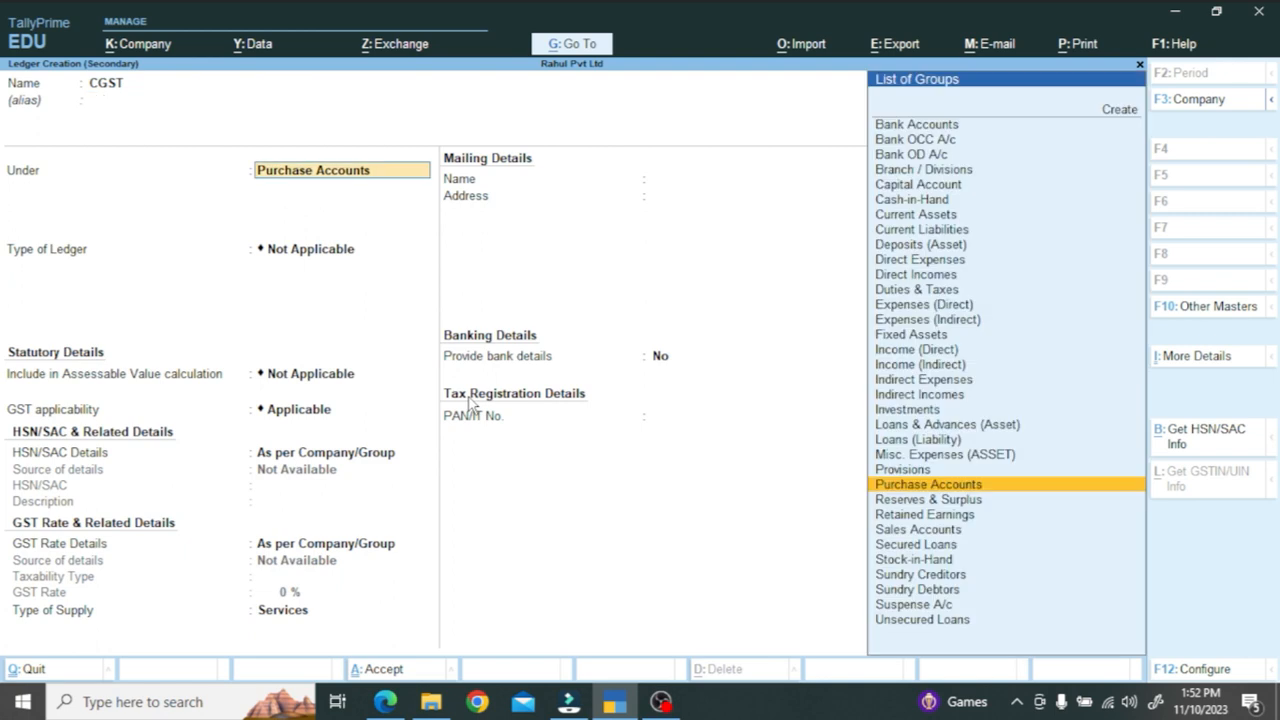
type("du")
key("Return")
type("G")
key("Return")
- Set the CGST ledger's tax type to CGST with a 6% calculation percentage and save it
type("G")
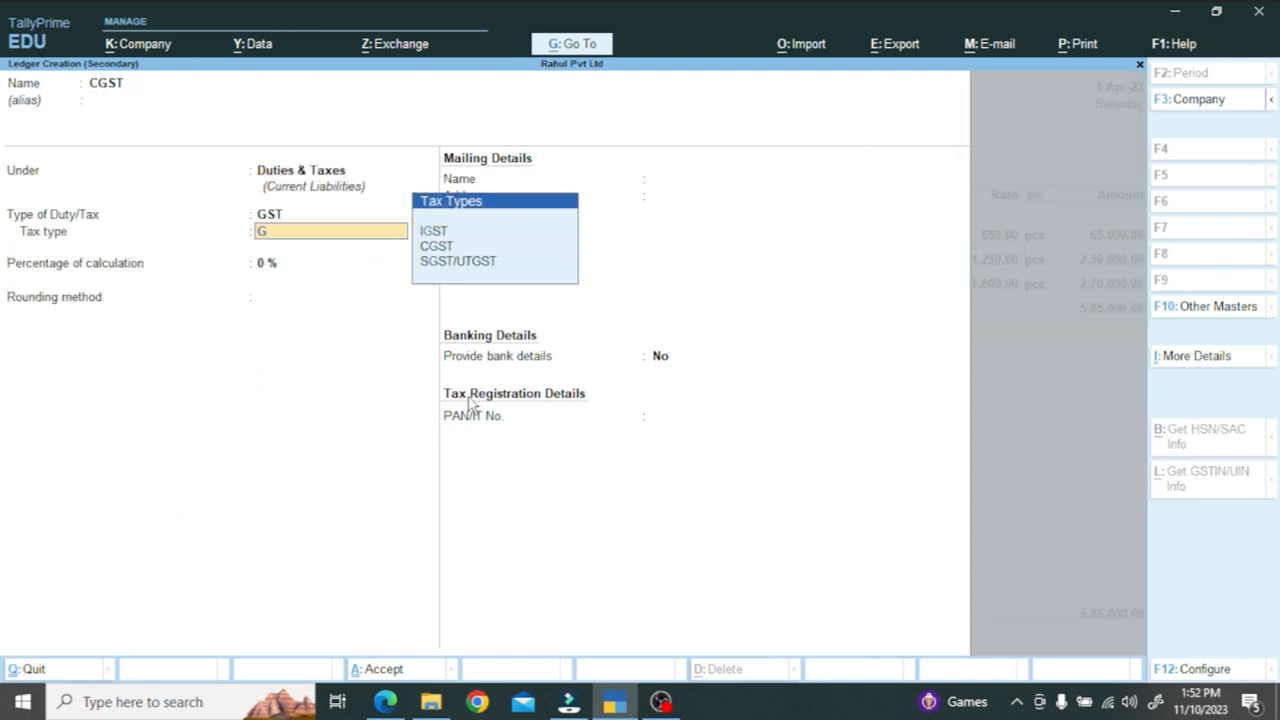
key("BackSpace")
type("C")
key("Return")
key("Down")
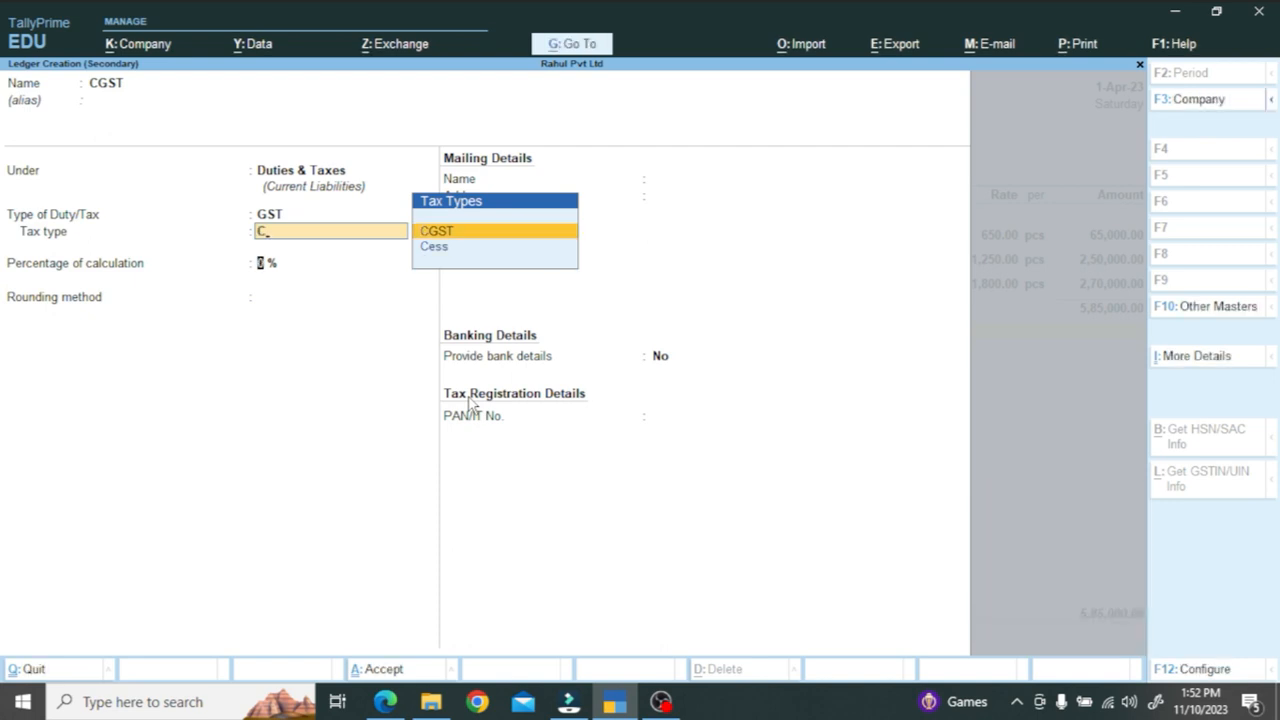
key("Return")
type("6")
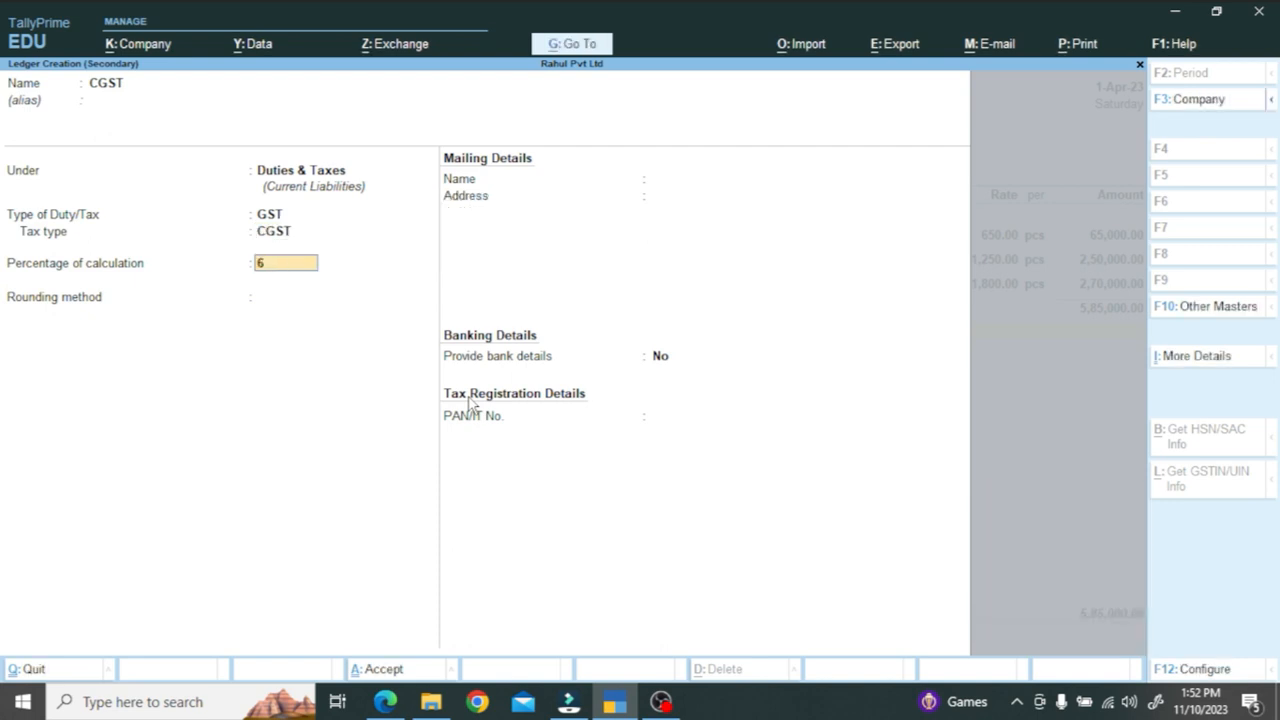
key("Return")
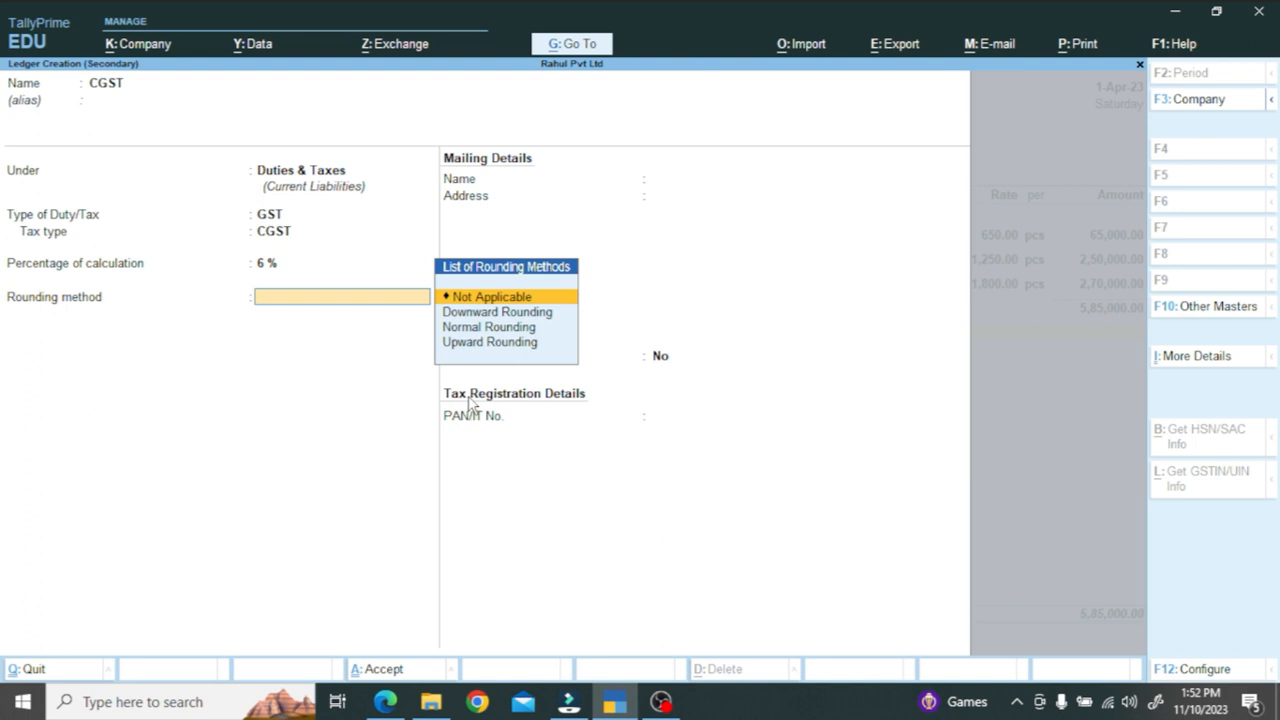
key("ctrl")
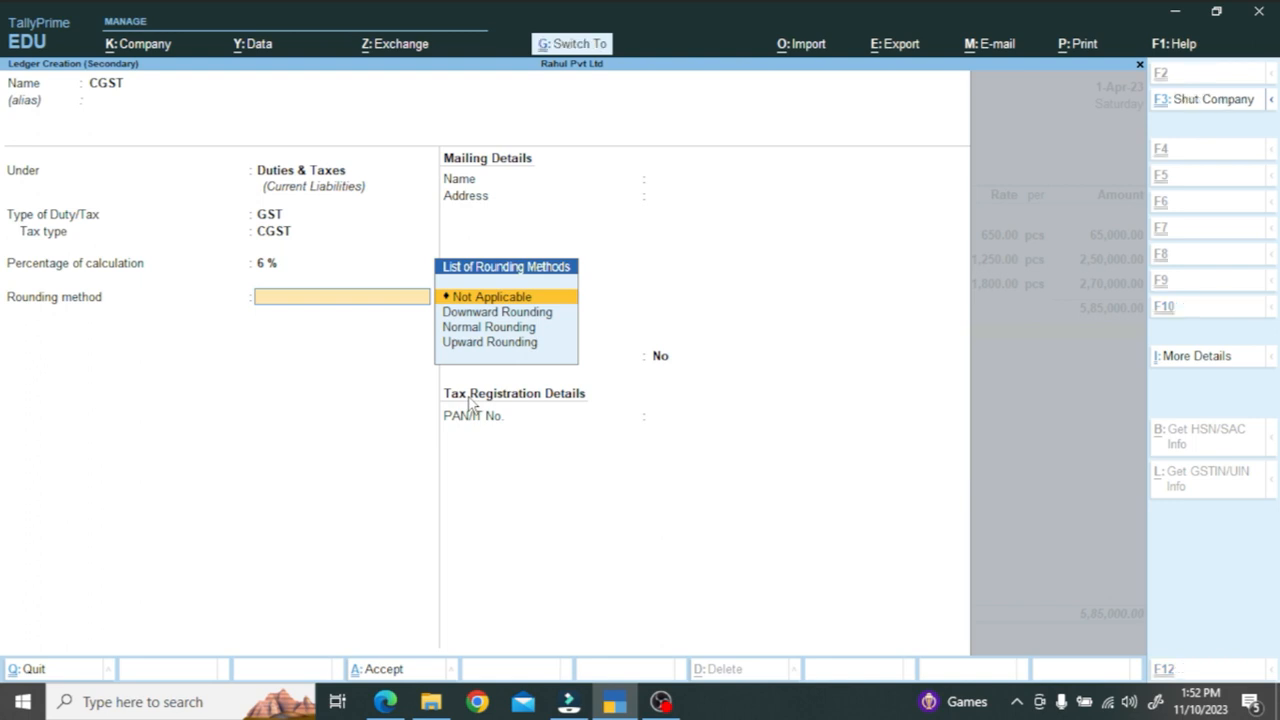
key("ctrl+a")
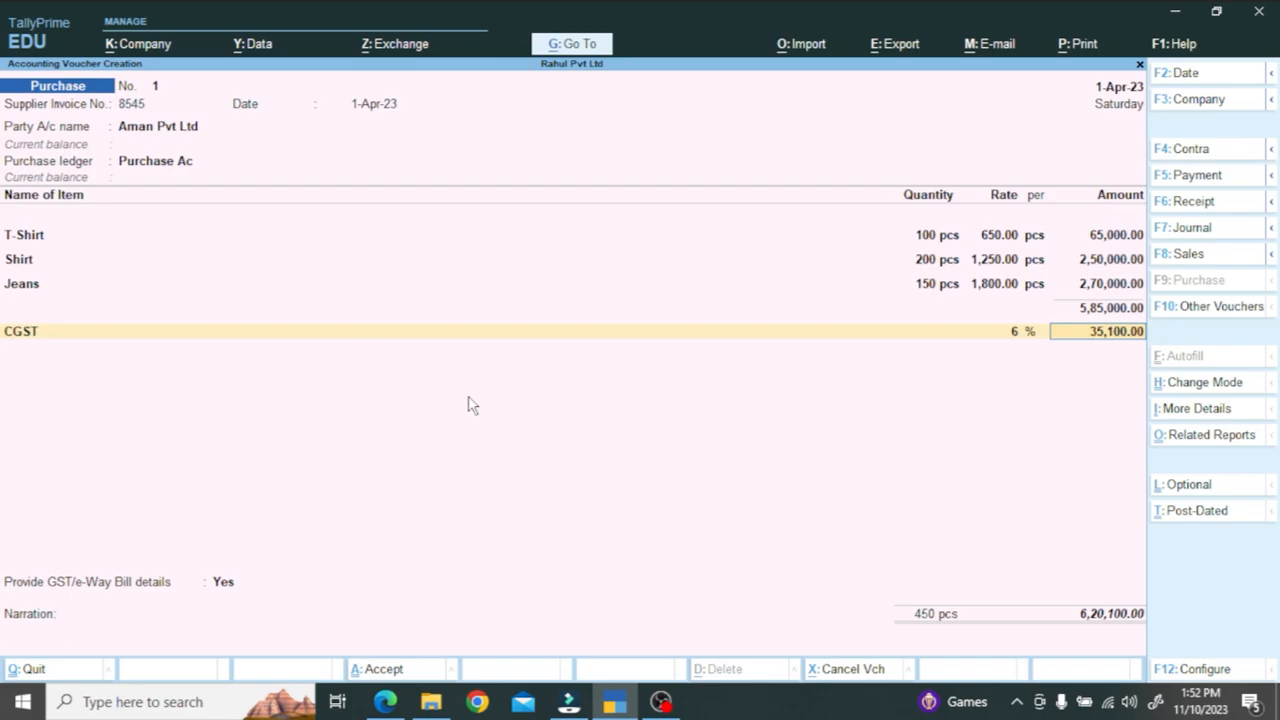
- Accept the CGST line after checking the PDF, and start an SGST ledger under Duties & Taxes with duty type GST
key("alt+Tab")
key("alt+Tab")
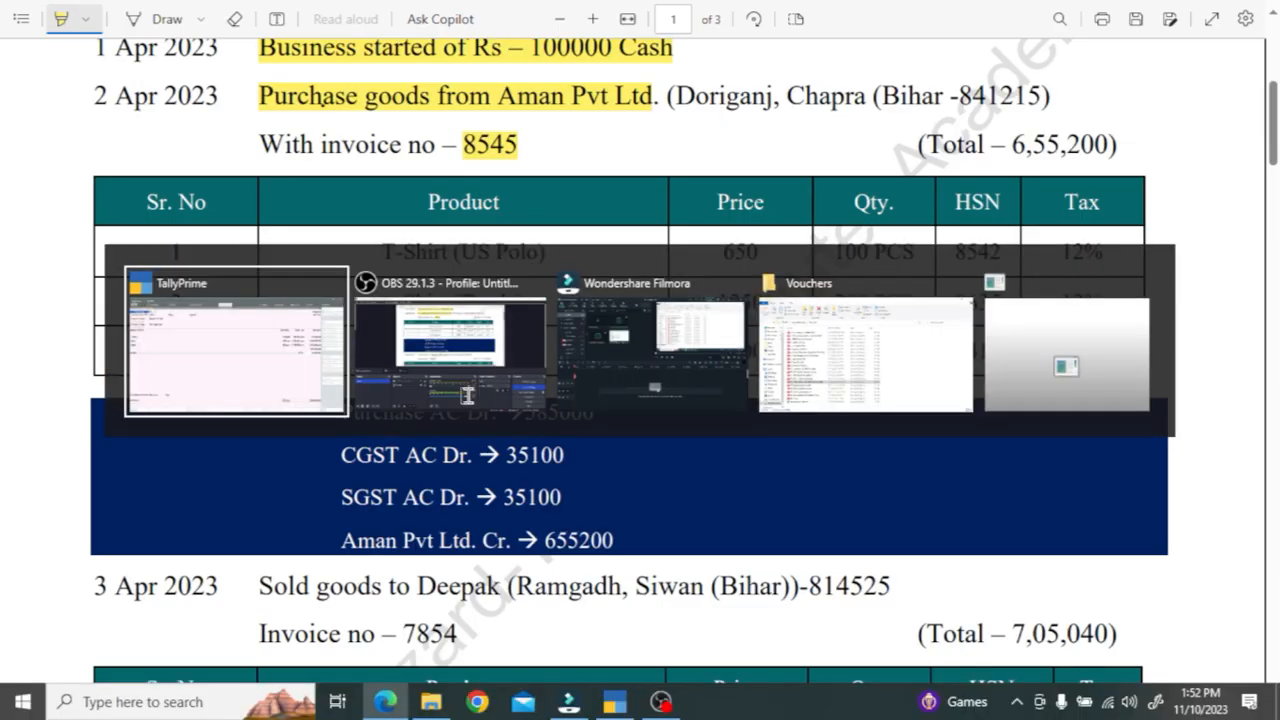
key("Return")
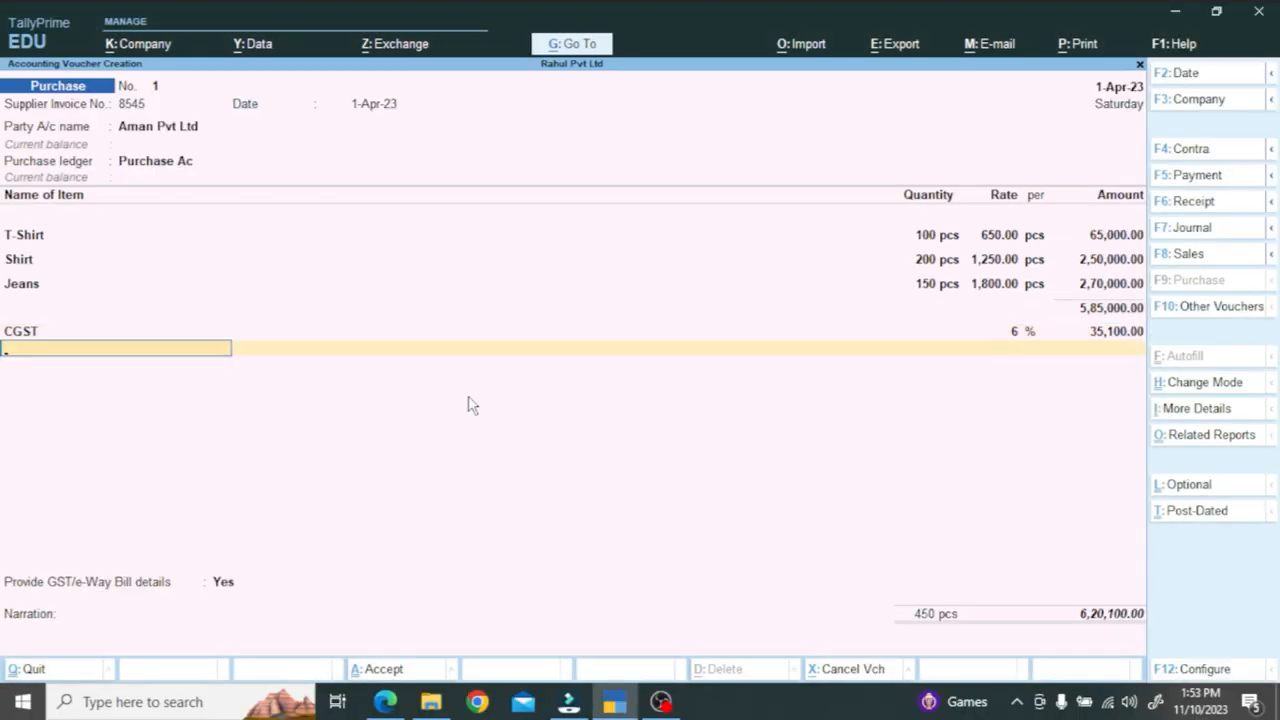
key("alt+c")
type("SGS")
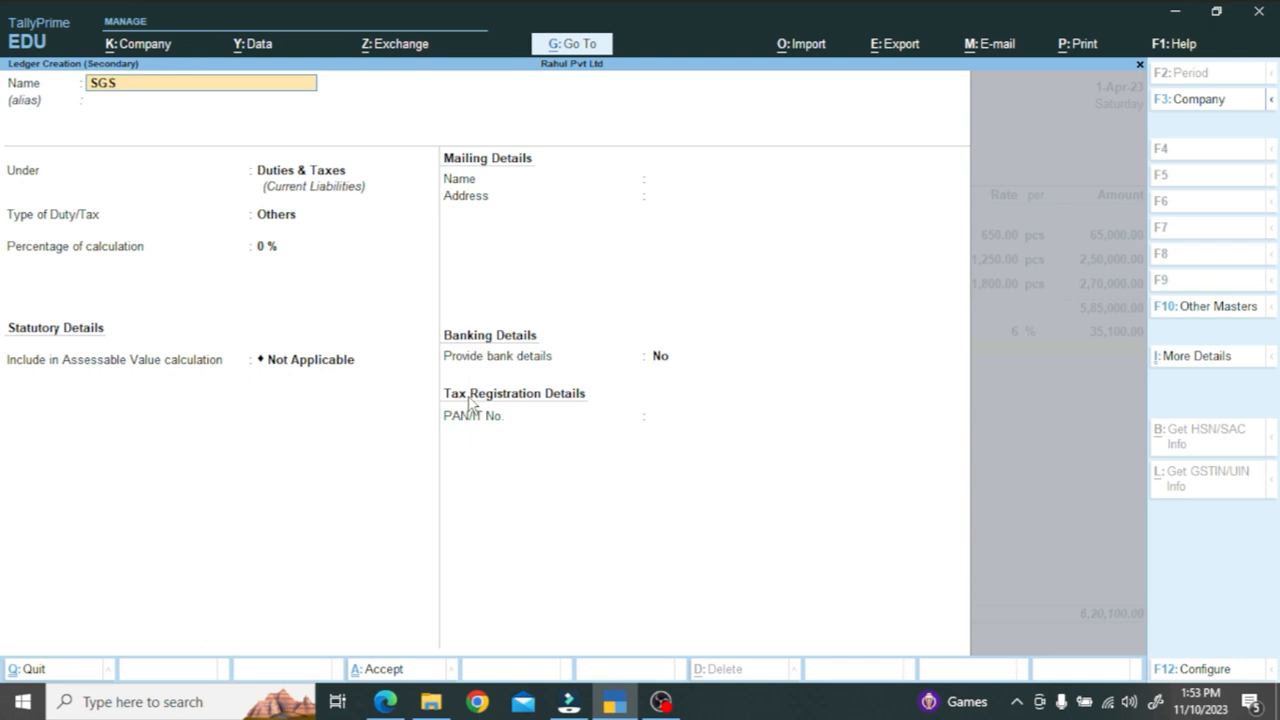
key("Return")
key("Return")
type("G")
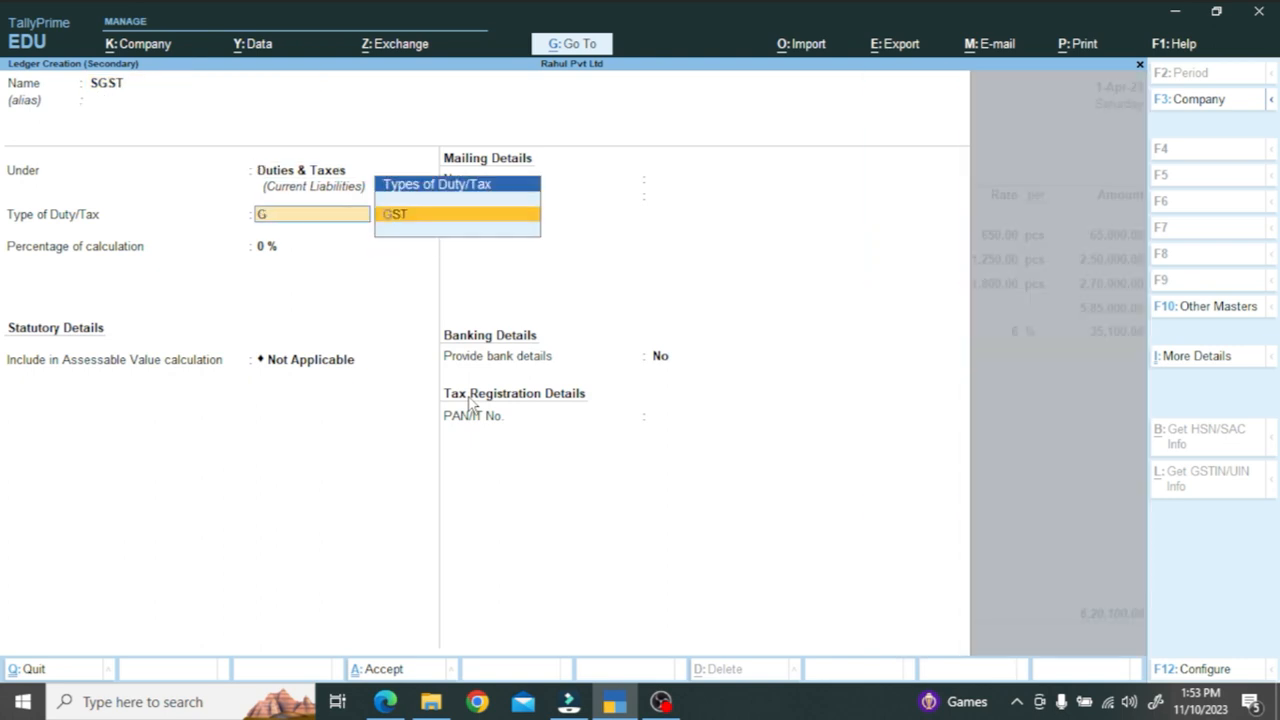
key("Return")
- Set the SGST ledger's tax type to SGST/UTGST with a 6% calculation percentage and save it
key("Down")
key("Down")
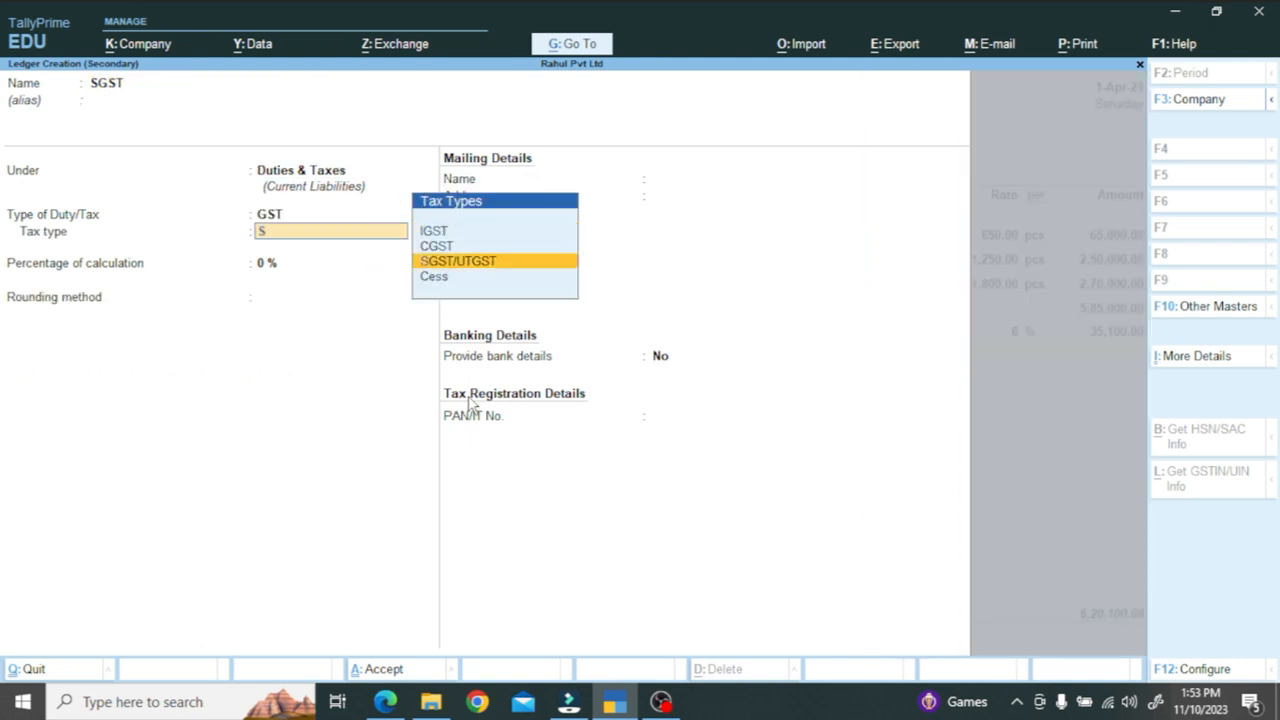
key("Return")
type("6")
key("Return")
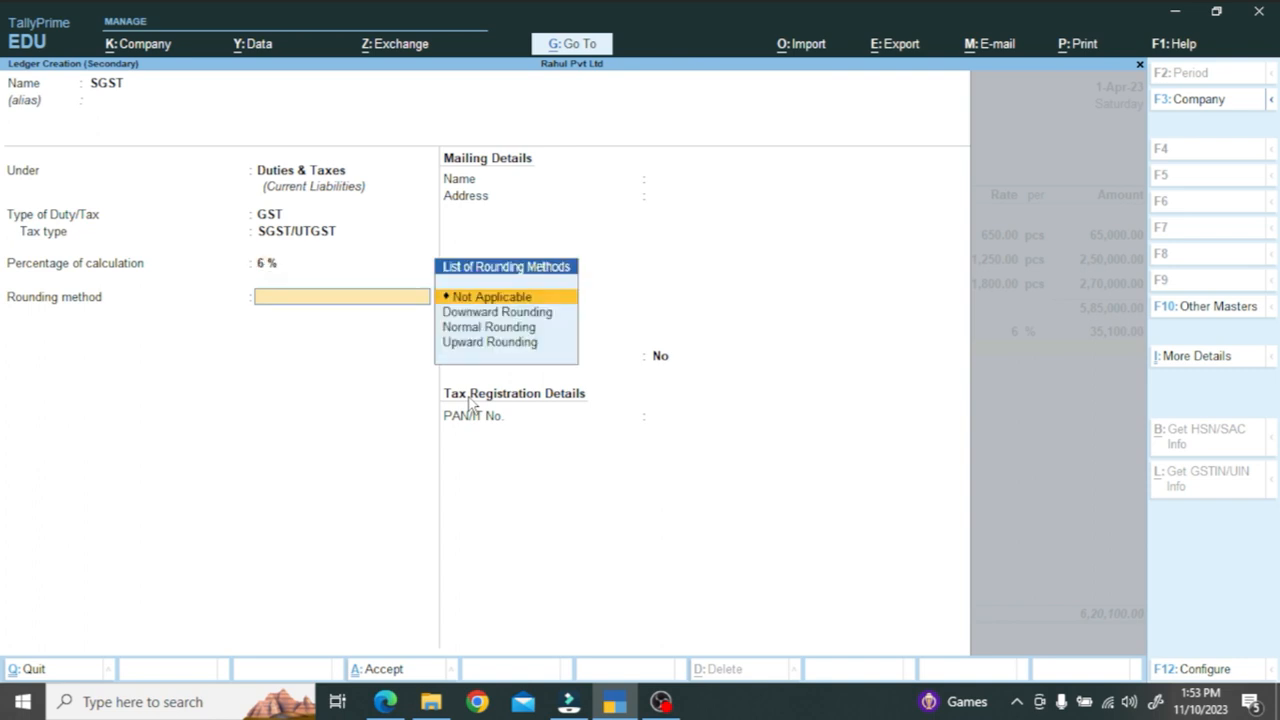
key("ctrl+a")
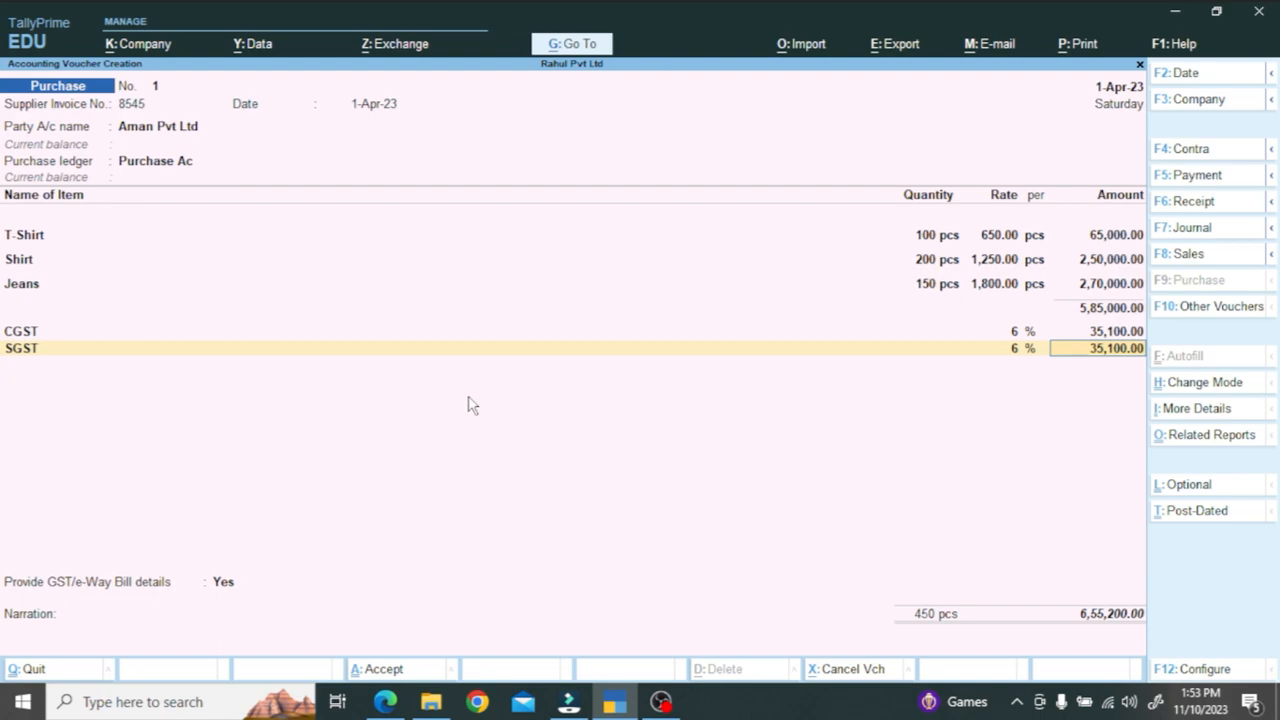
- Highlight the total of the Aman Pvt Ltd purchase in the PDF and compare the PDF's entry amounts with the voucher
key("alt+Tab")
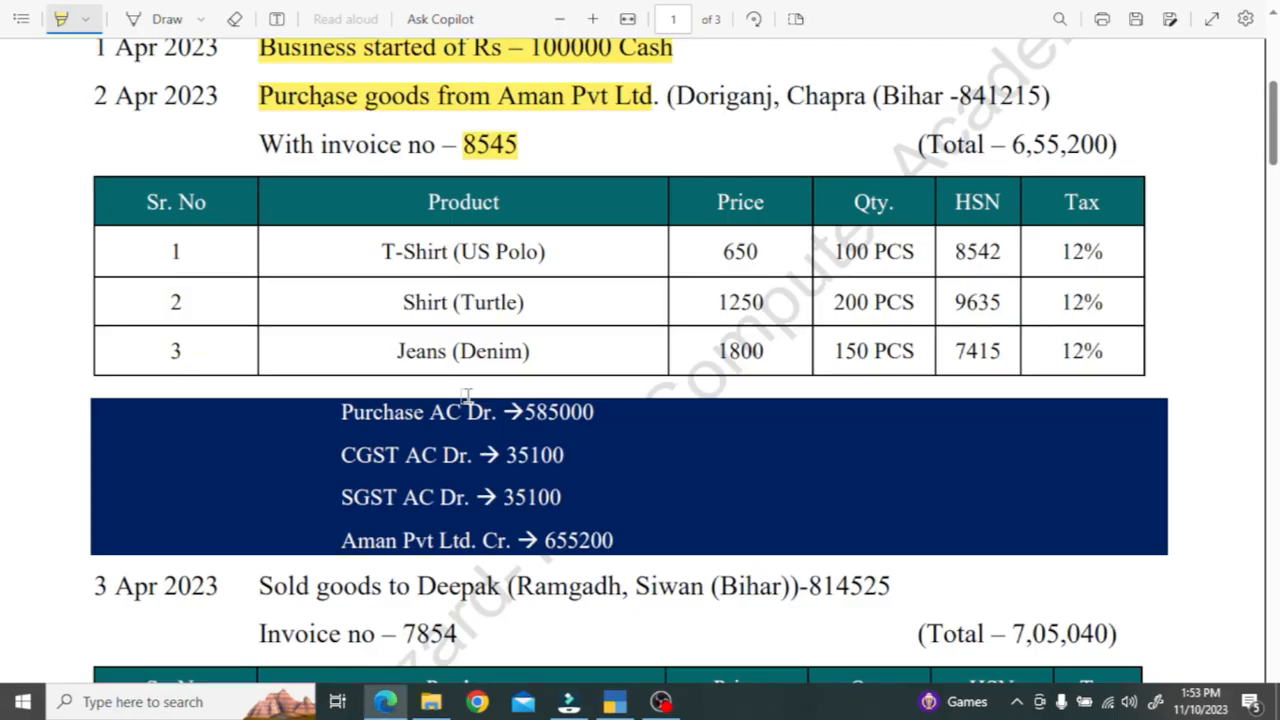
left_click_drag(1009, 147, 1102, 146)
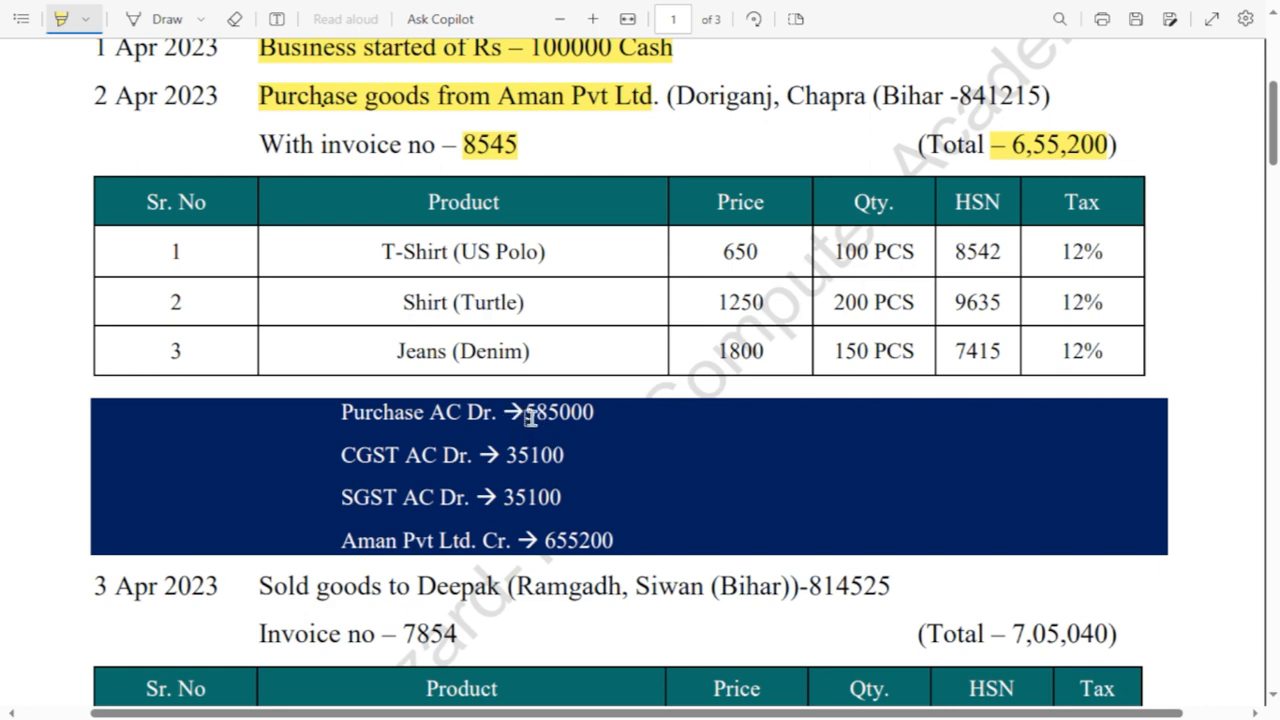
key("alt+Tab")
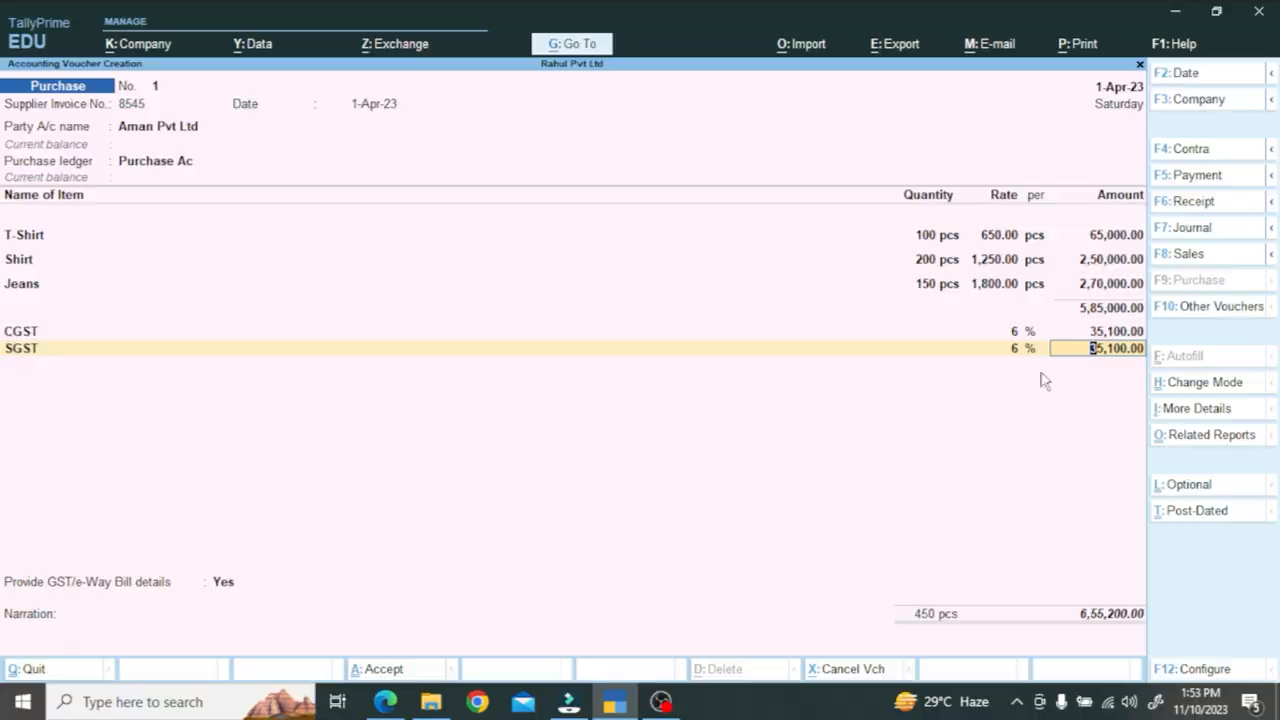
key("alt+Tab")
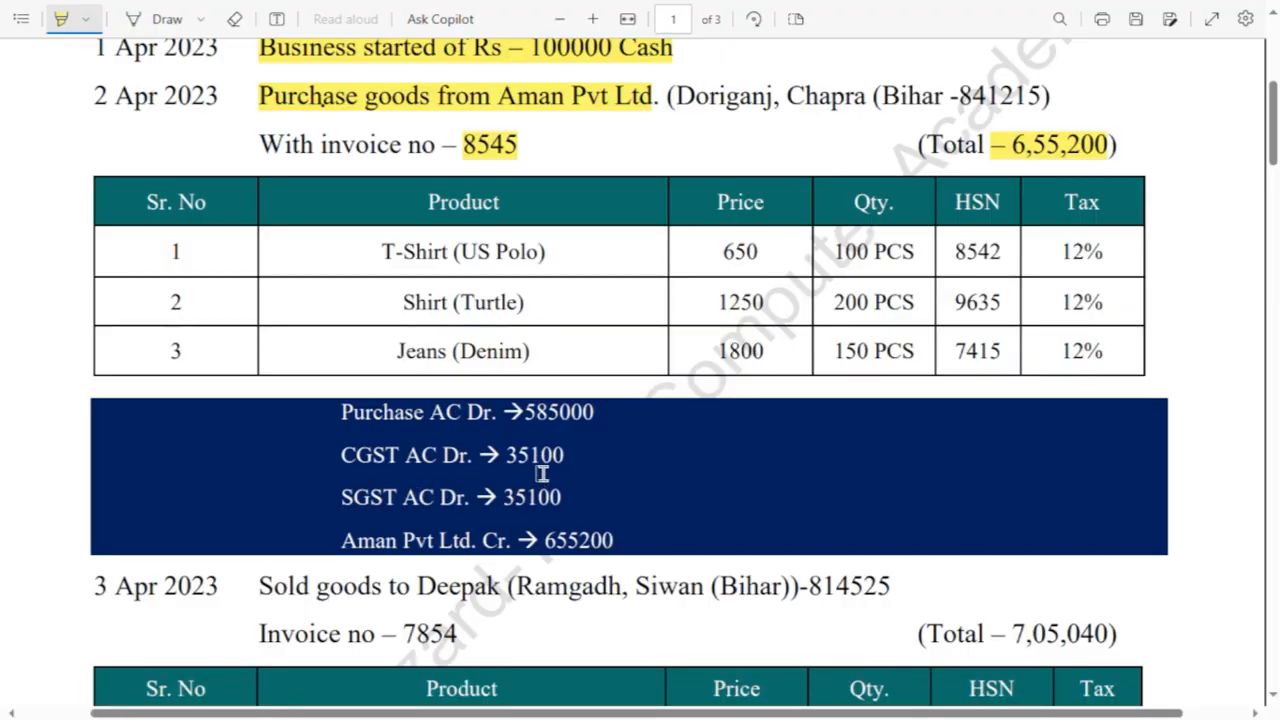
key("alt+Tab")
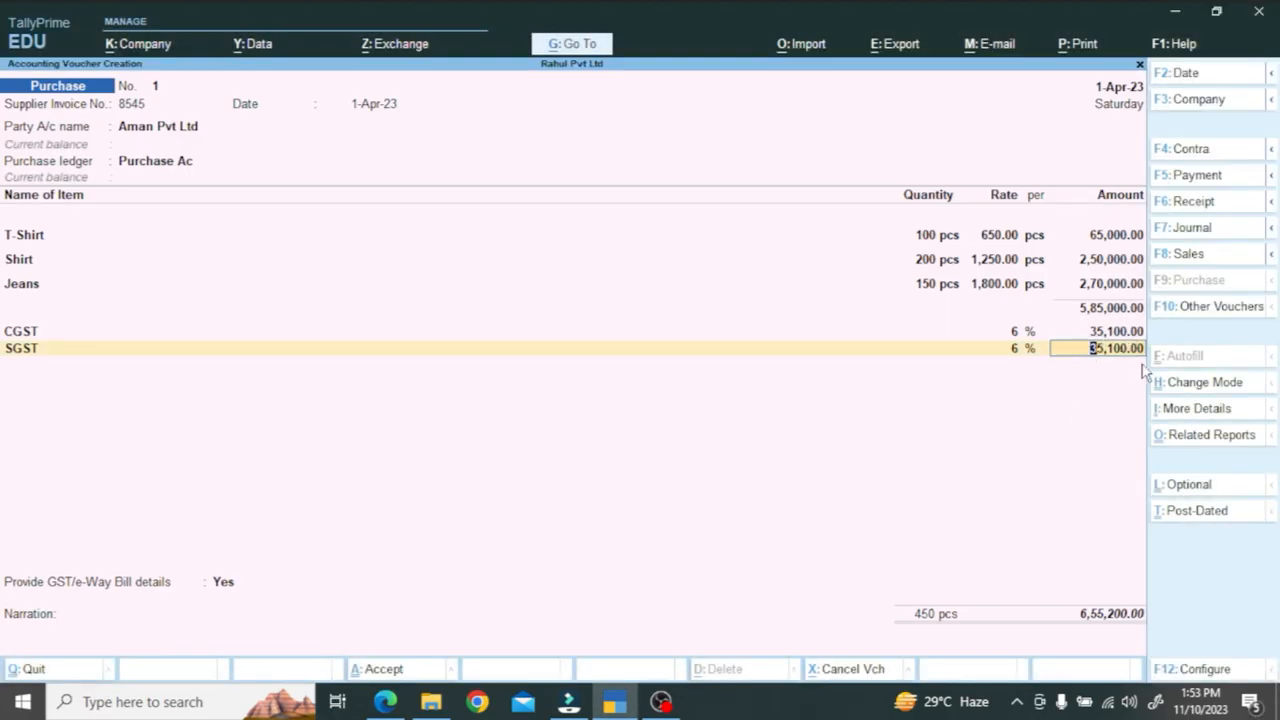
key("alt+Tab")
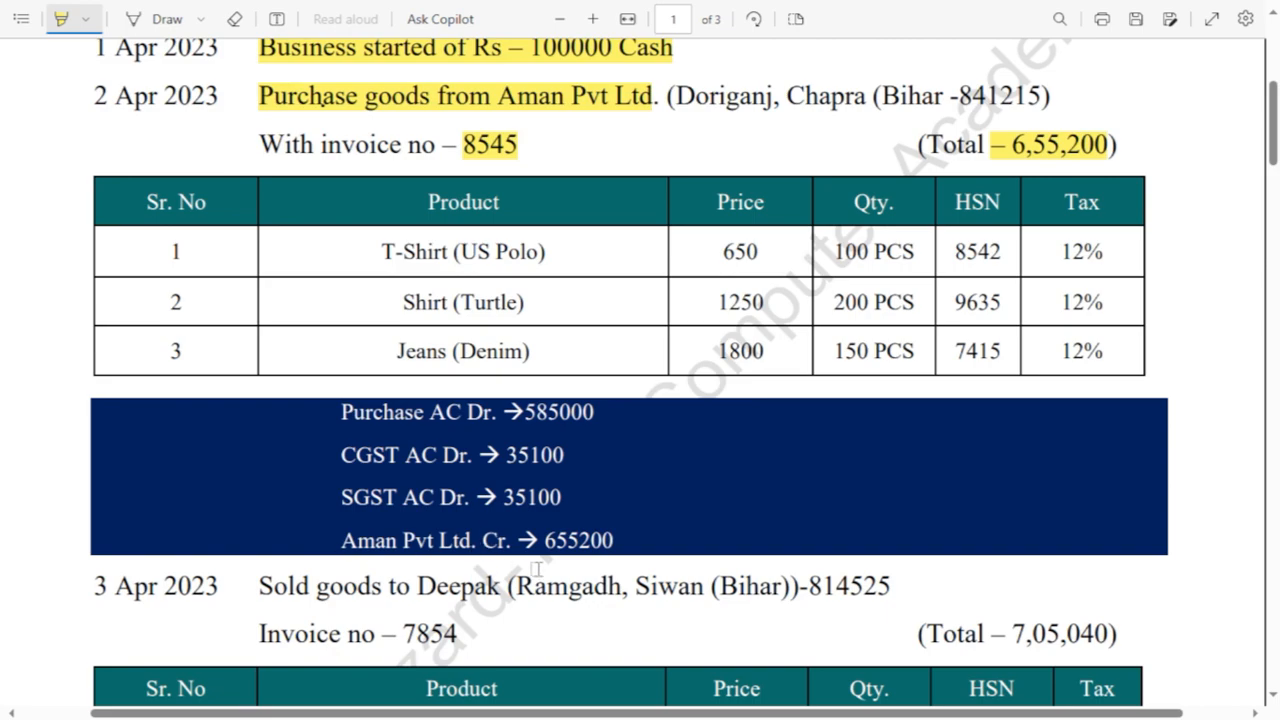
key("alt+Tab")
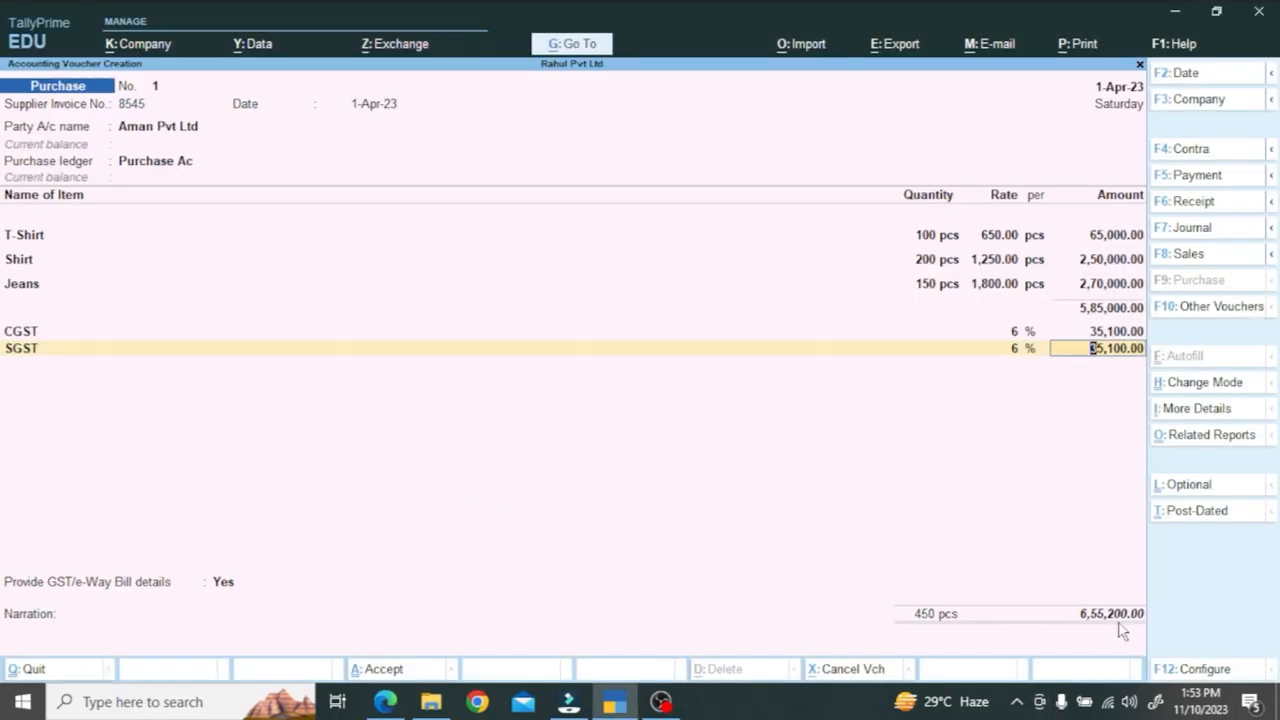
- Save the purchase voucher and bring up the 3 Apr 2023 sales transaction in the PDF
key("ctrl")
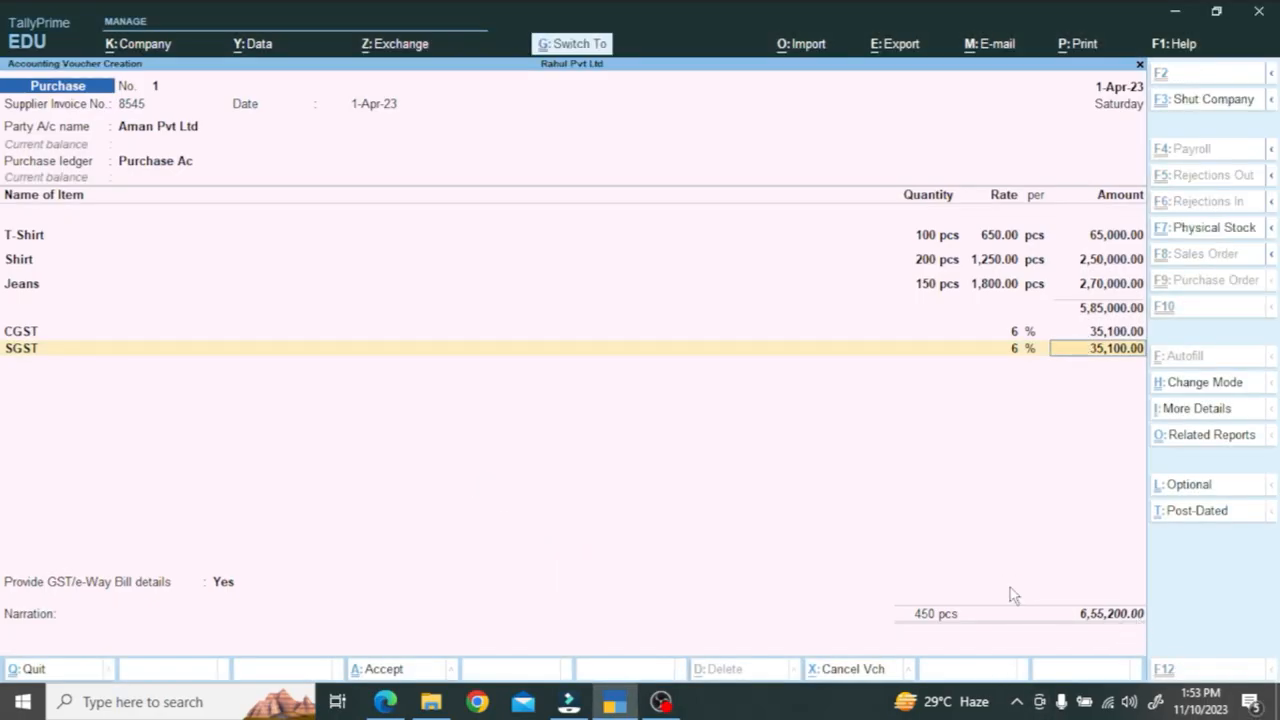
key("ctrl+a")
key("alt+Tab")
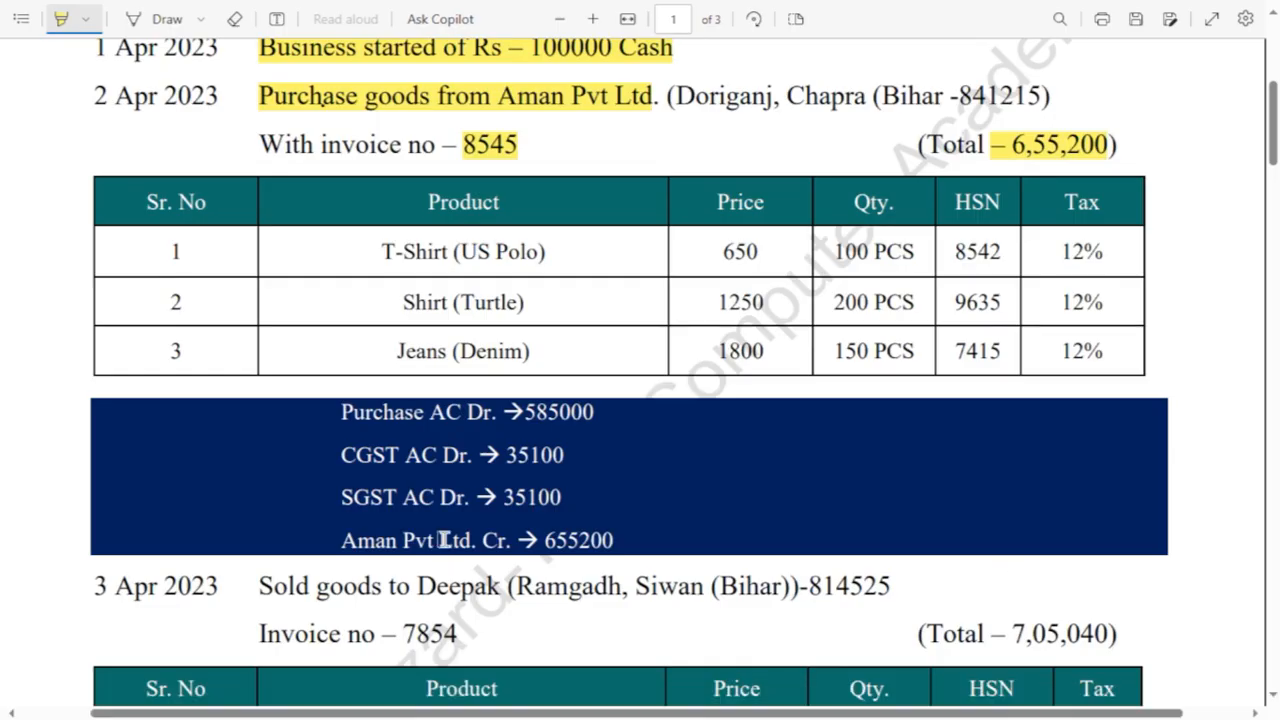
scroll(432, 494, "down", 3)
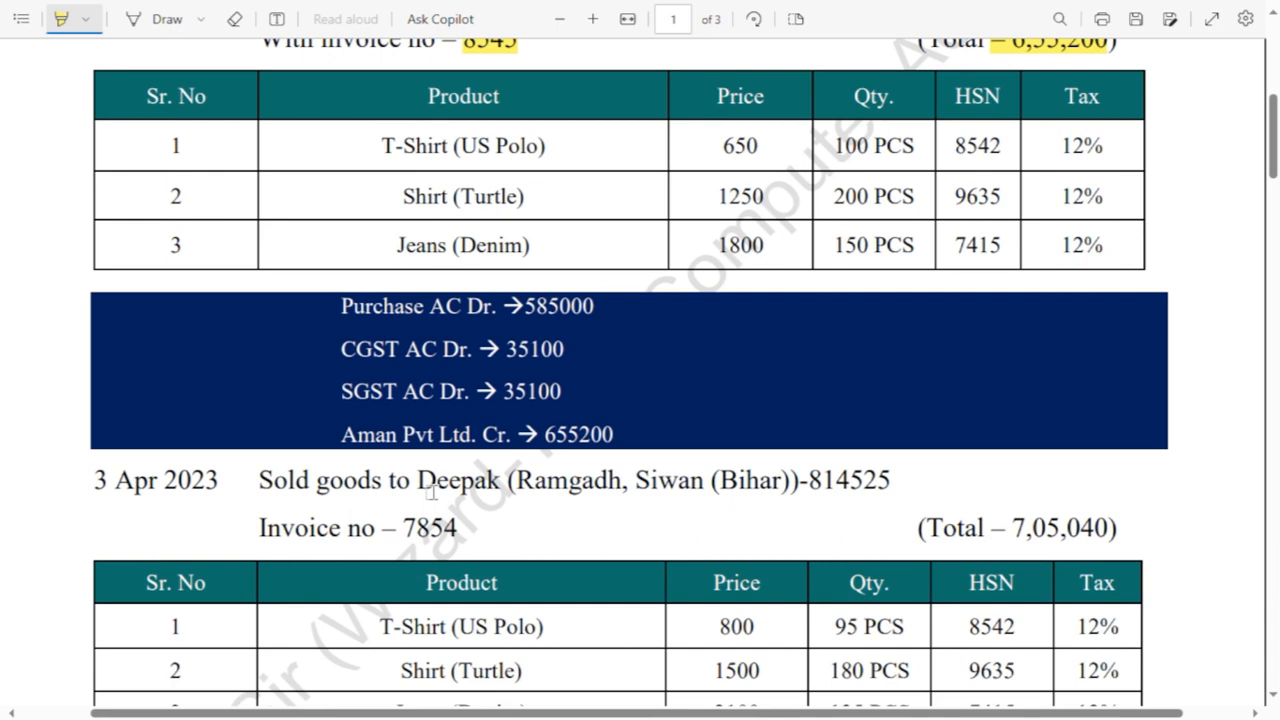
- Highlight the customer line of the 3 Apr 2023 sale in the PDF and start a sales voucher in TallyPrime
scroll(326, 340, "down", 1)
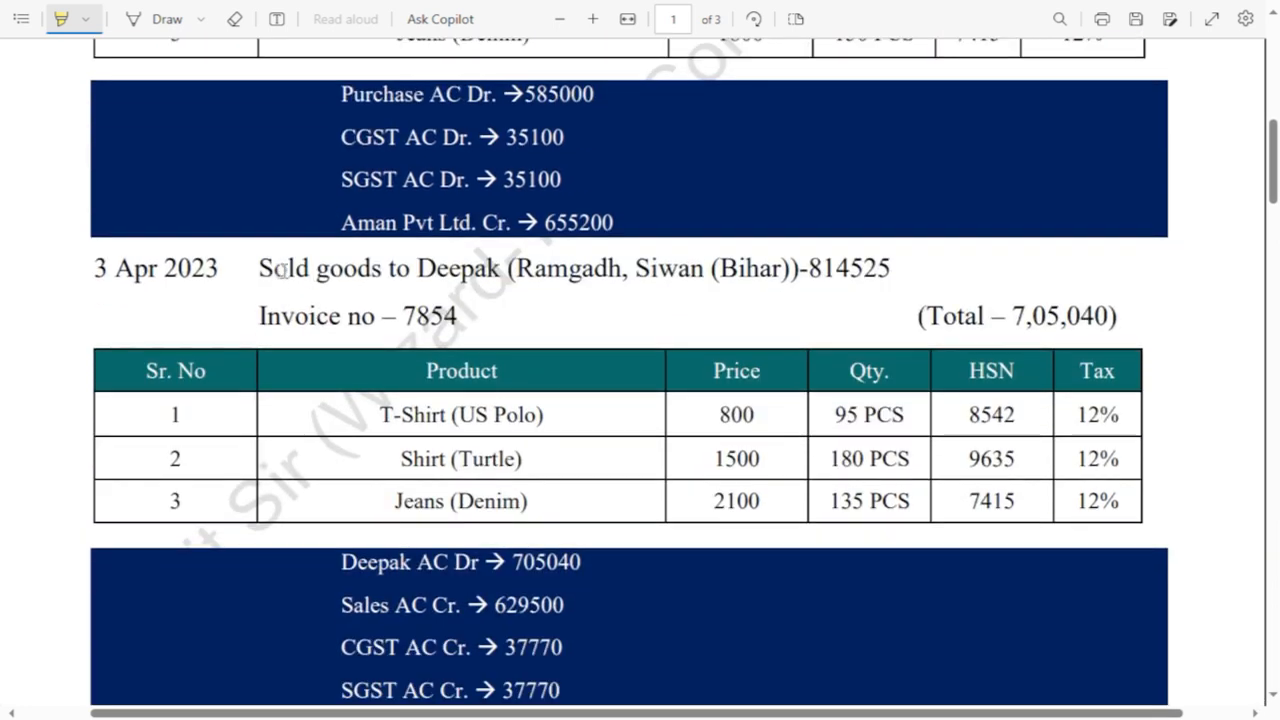
left_click_drag(272, 270, 500, 270)
key("alt+Tab")
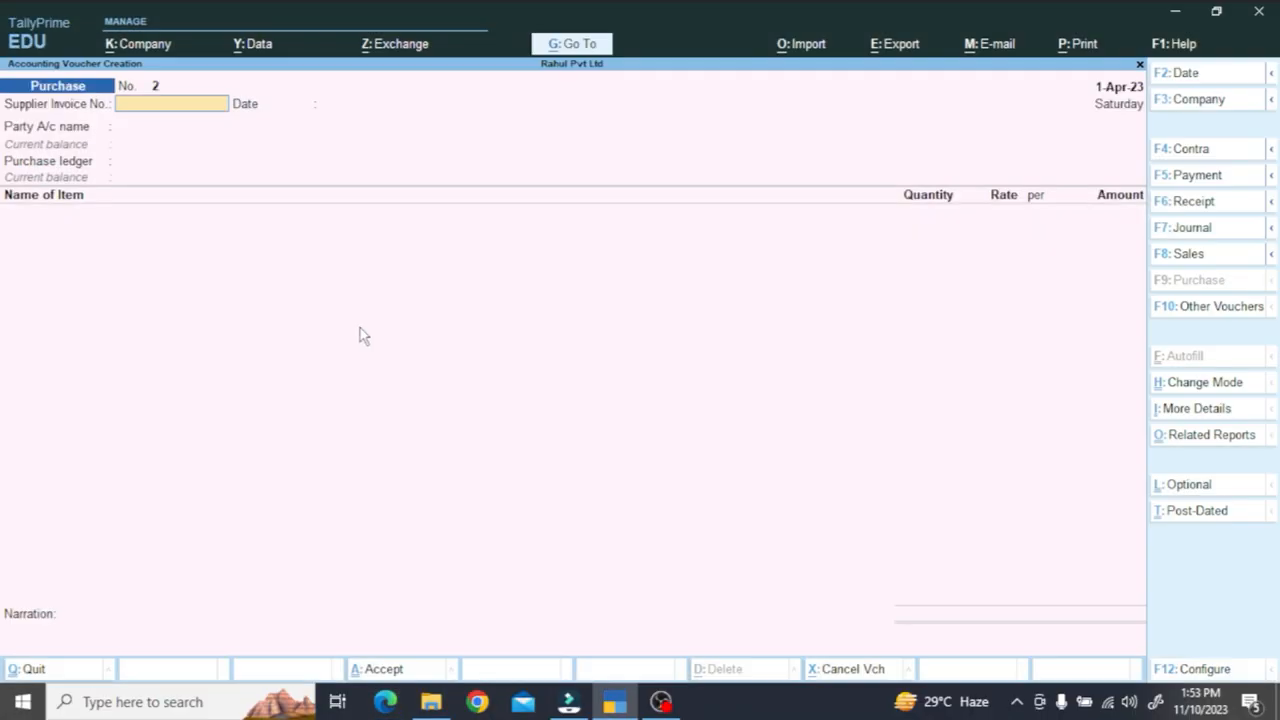
key("F8")
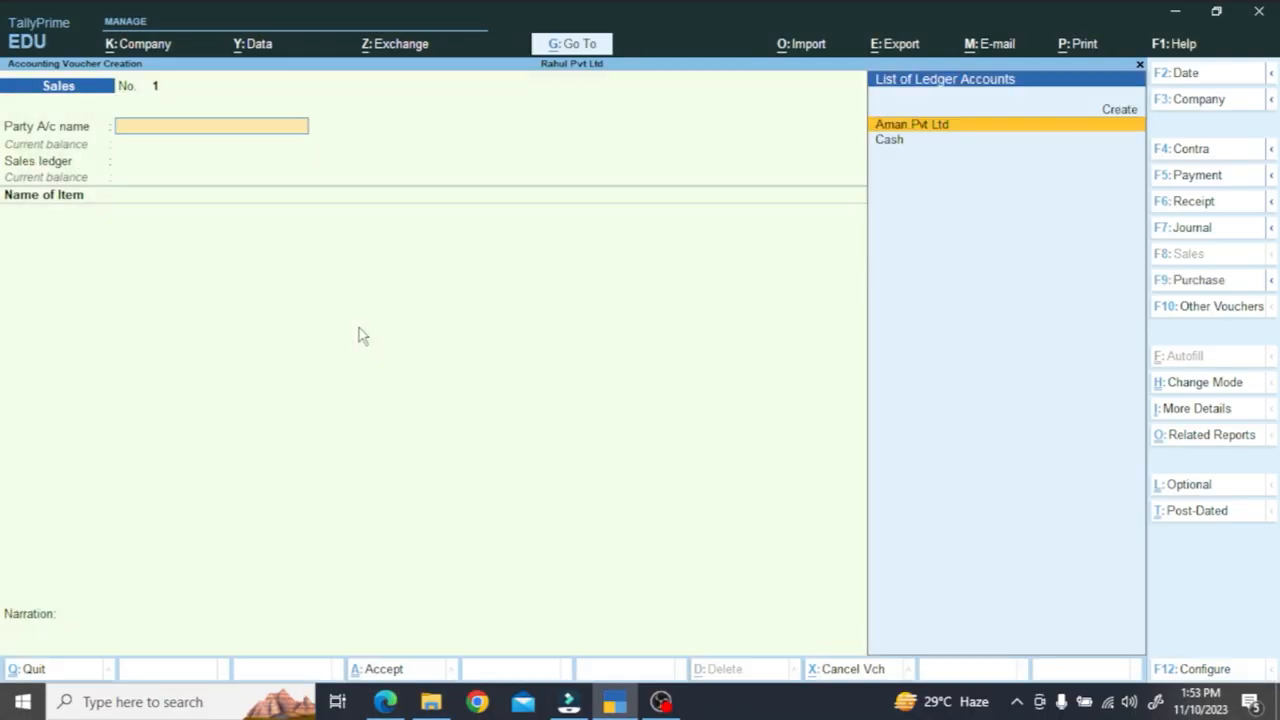
- Start a party ledger with the customer's name from the PDF and place it under Sundry Debtors
key("alt+c")
type("Deepak")
key("Return")
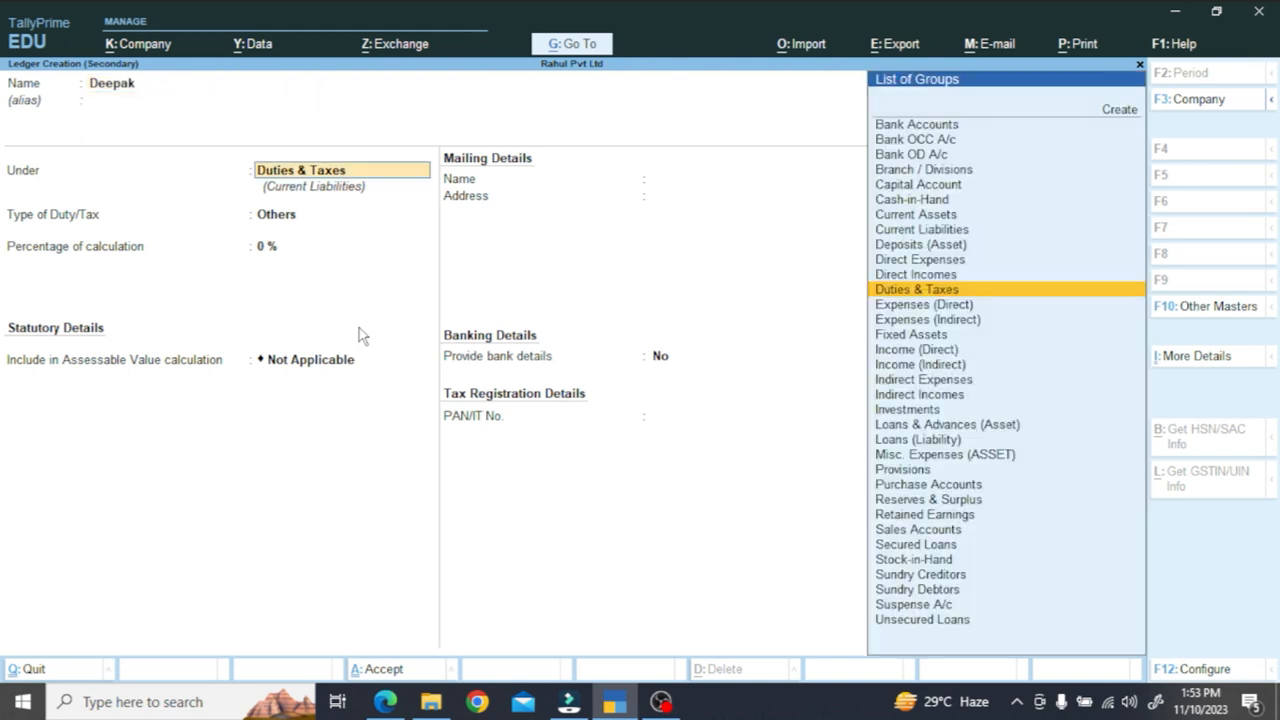
type("Sun")
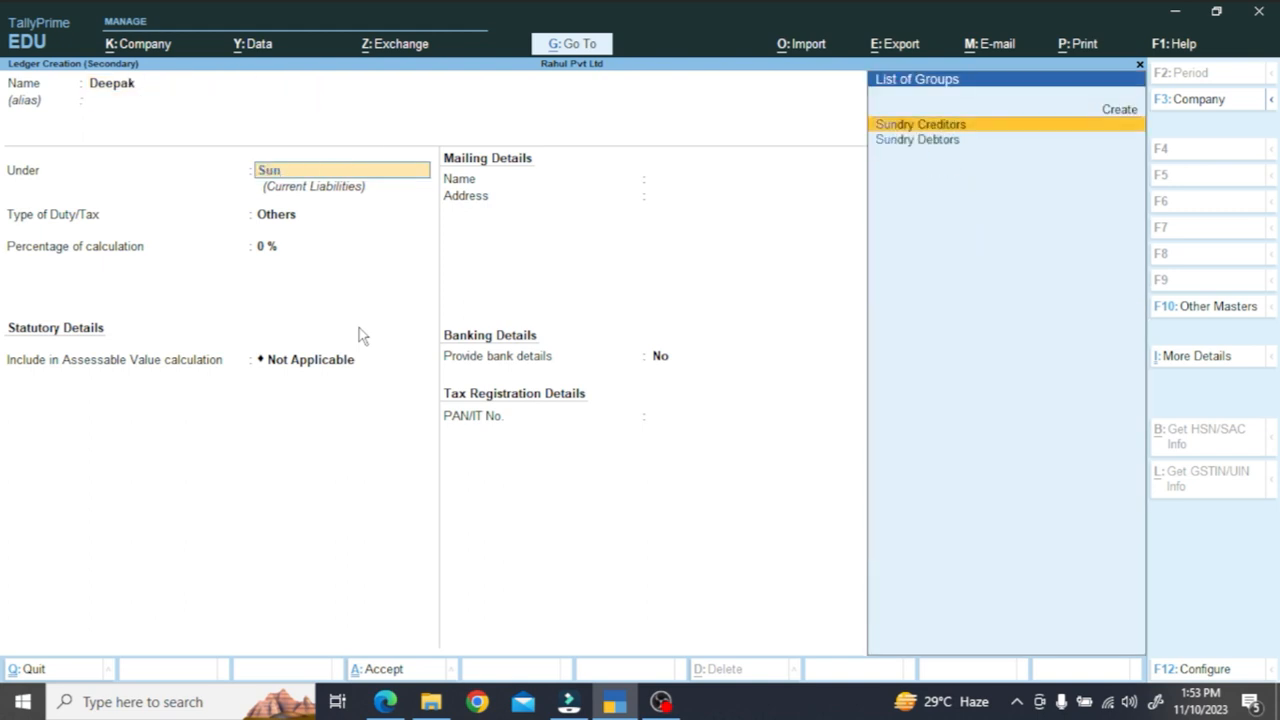
key("Down")
key("Return")
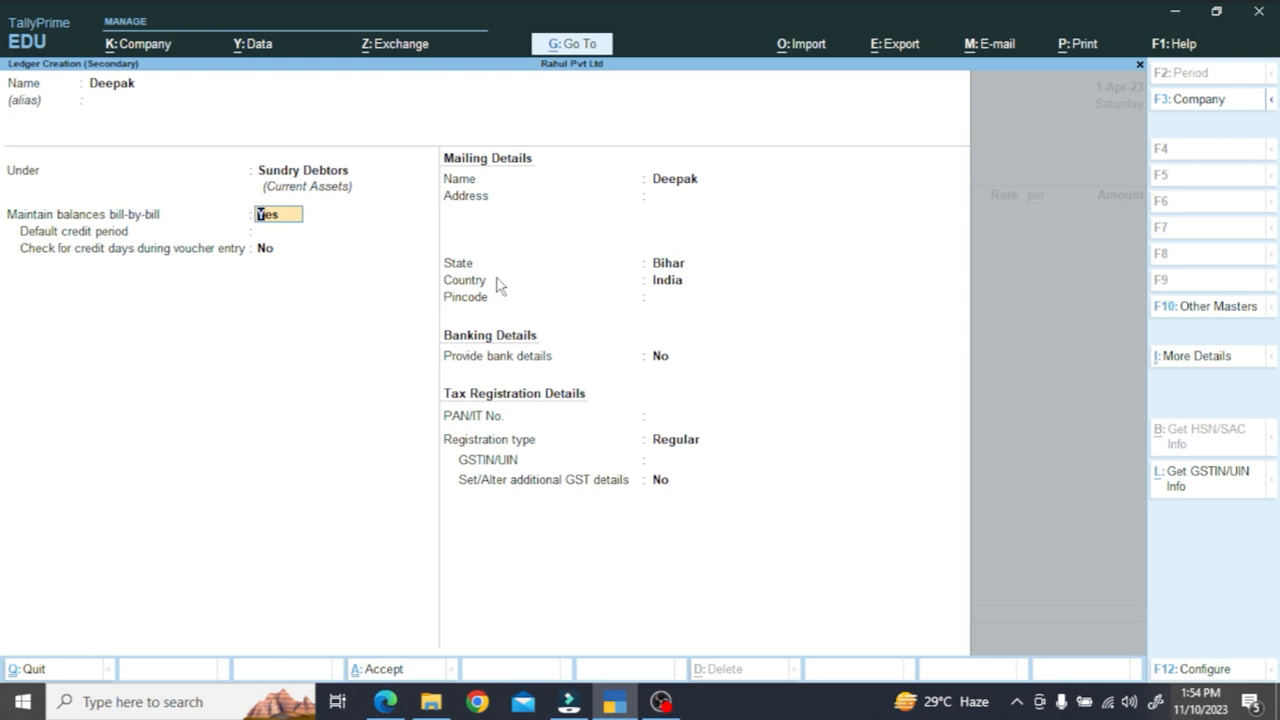
- Fill in the customer's two-line mailing address and keep the preset state and country
left_click(668, 200)
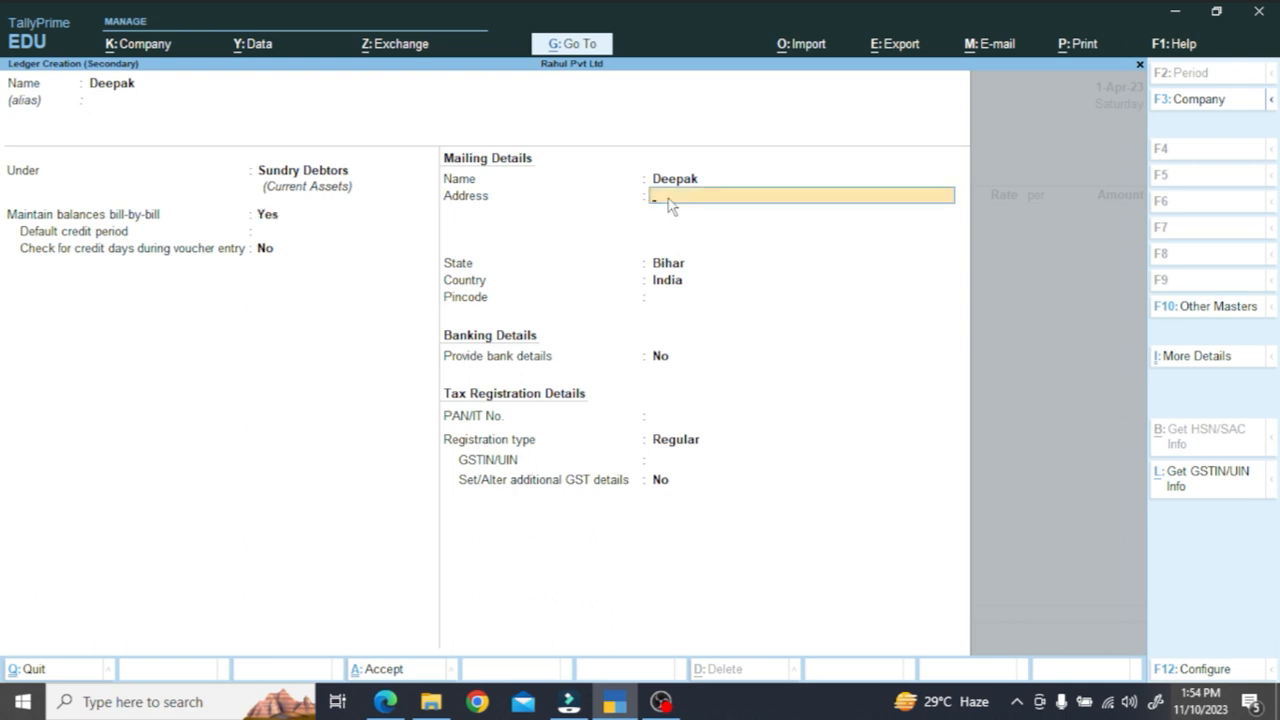
type("Ramgadh")
key("Return")
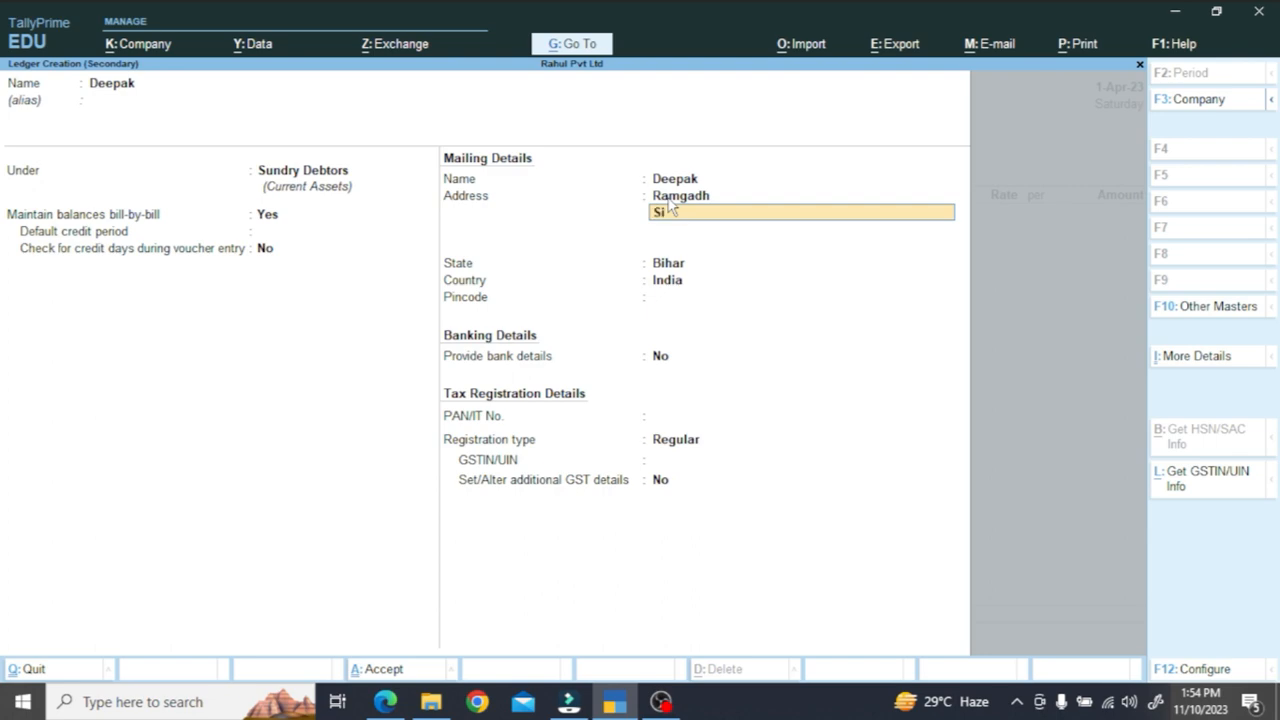
key("Return")
key("Return")
key("Return")
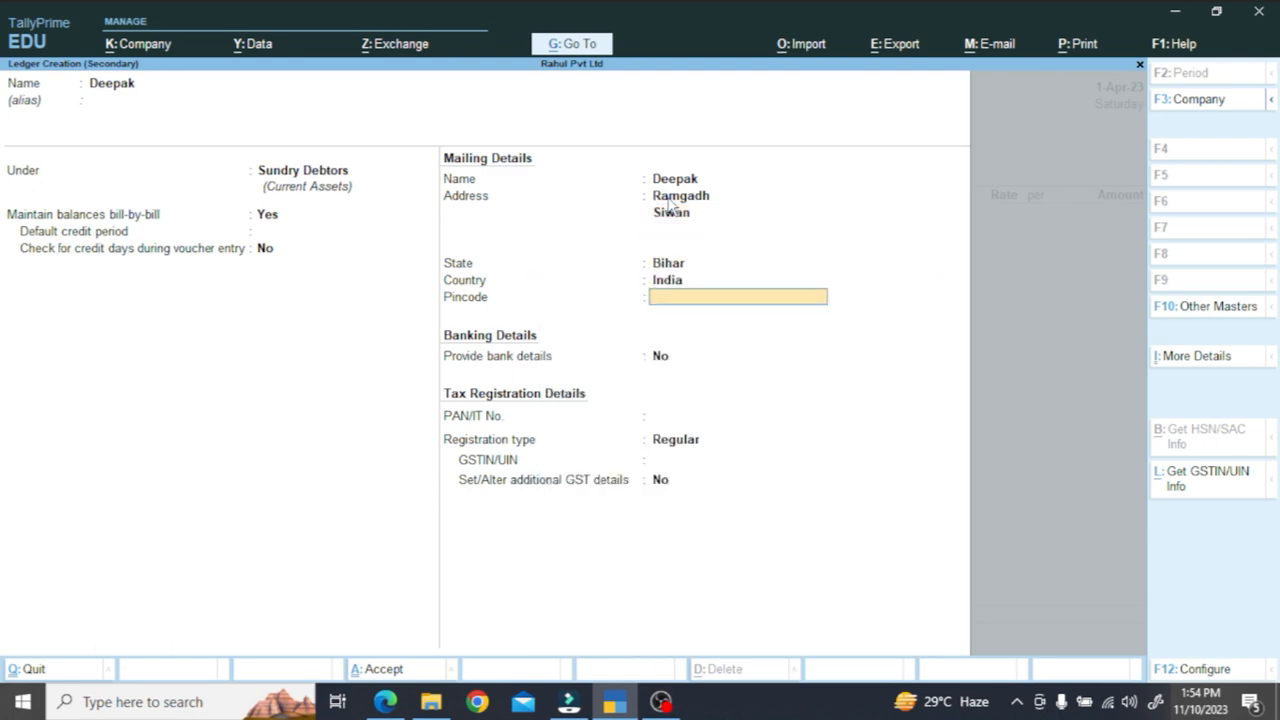
- Look up and enter the customer's pincode, save the ledger, and accept the blank dispatch details and the party details
key("alt+Tab")
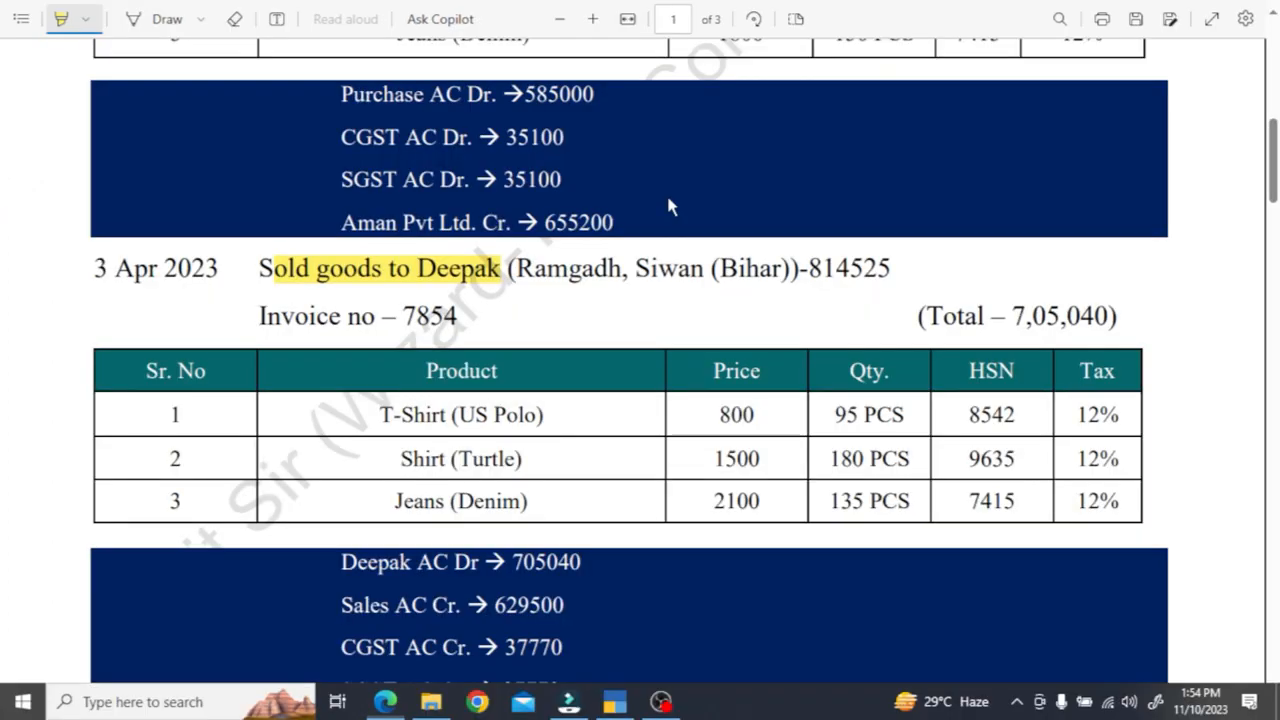
key("alt+Tab")
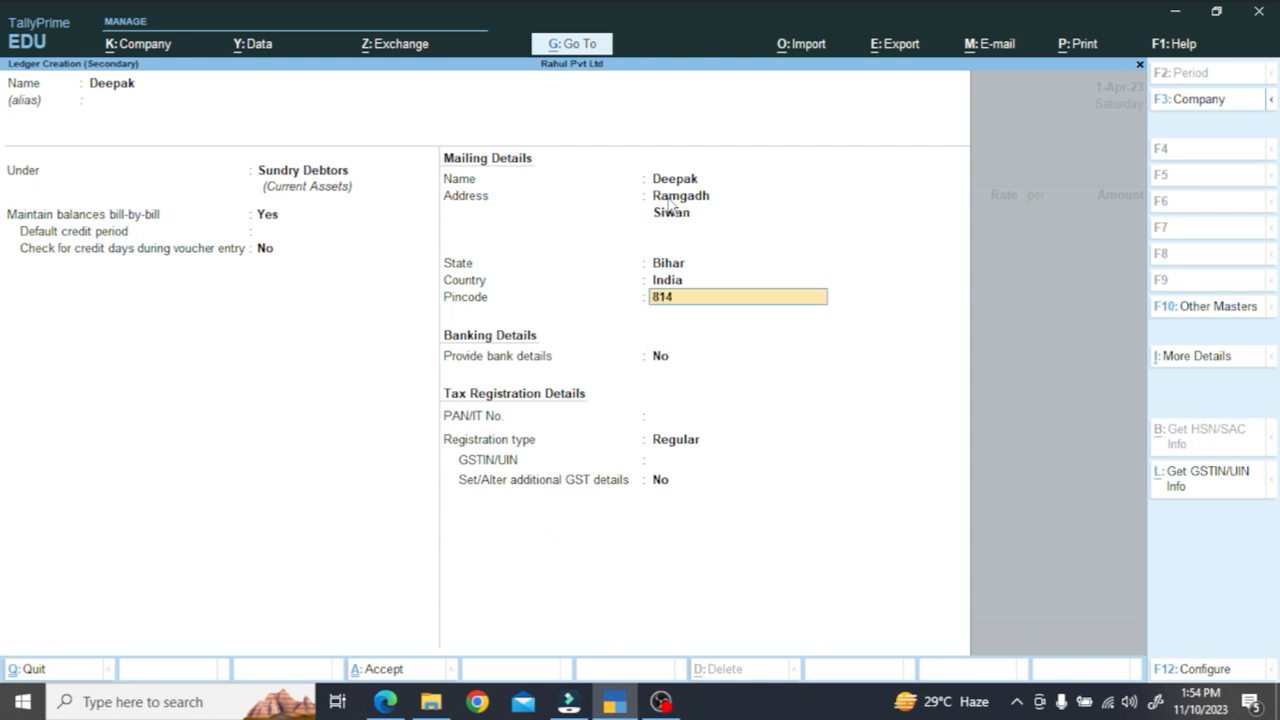
key("Return")
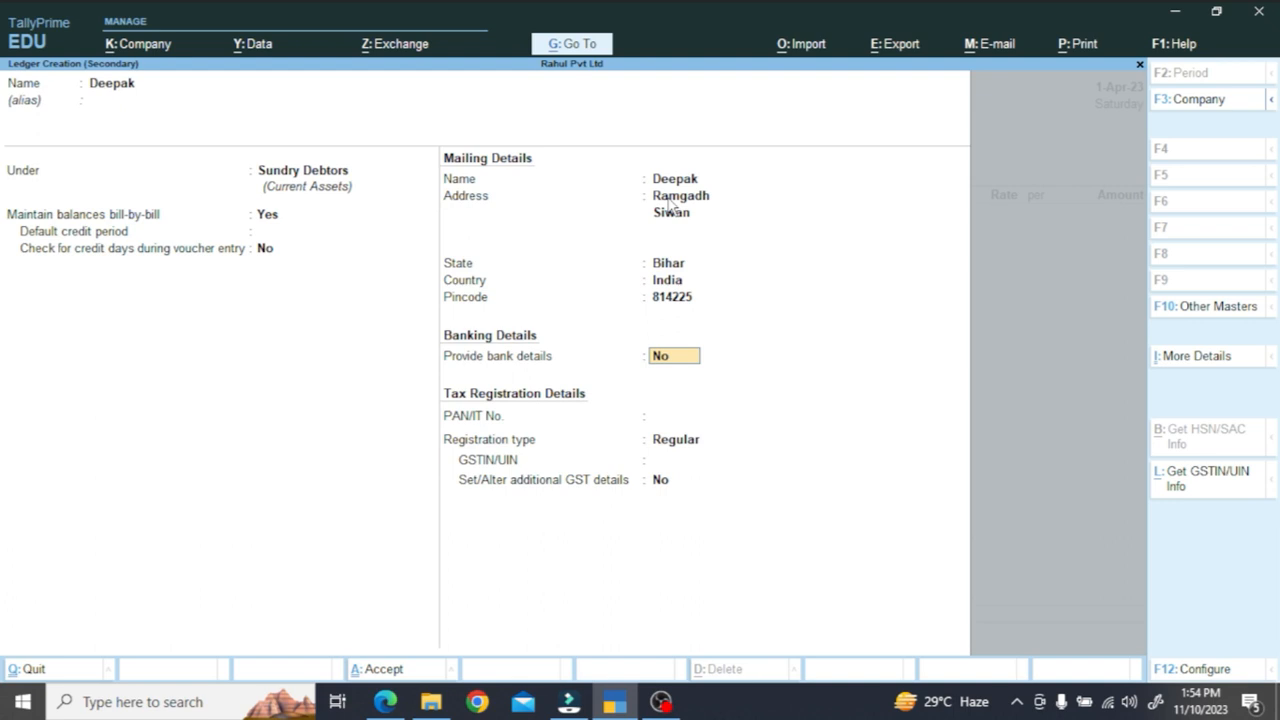
key("ctrl+a")
key("Return")
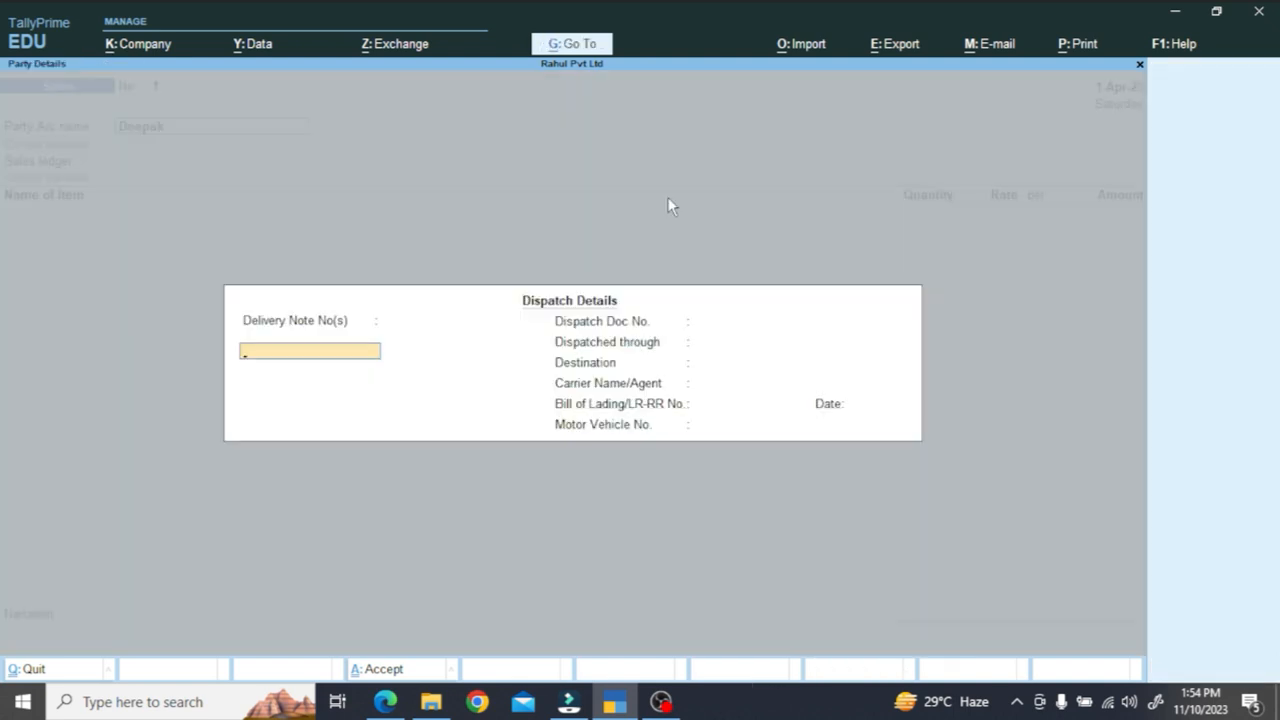
key("ctrl+a")
key("ctrl+a")
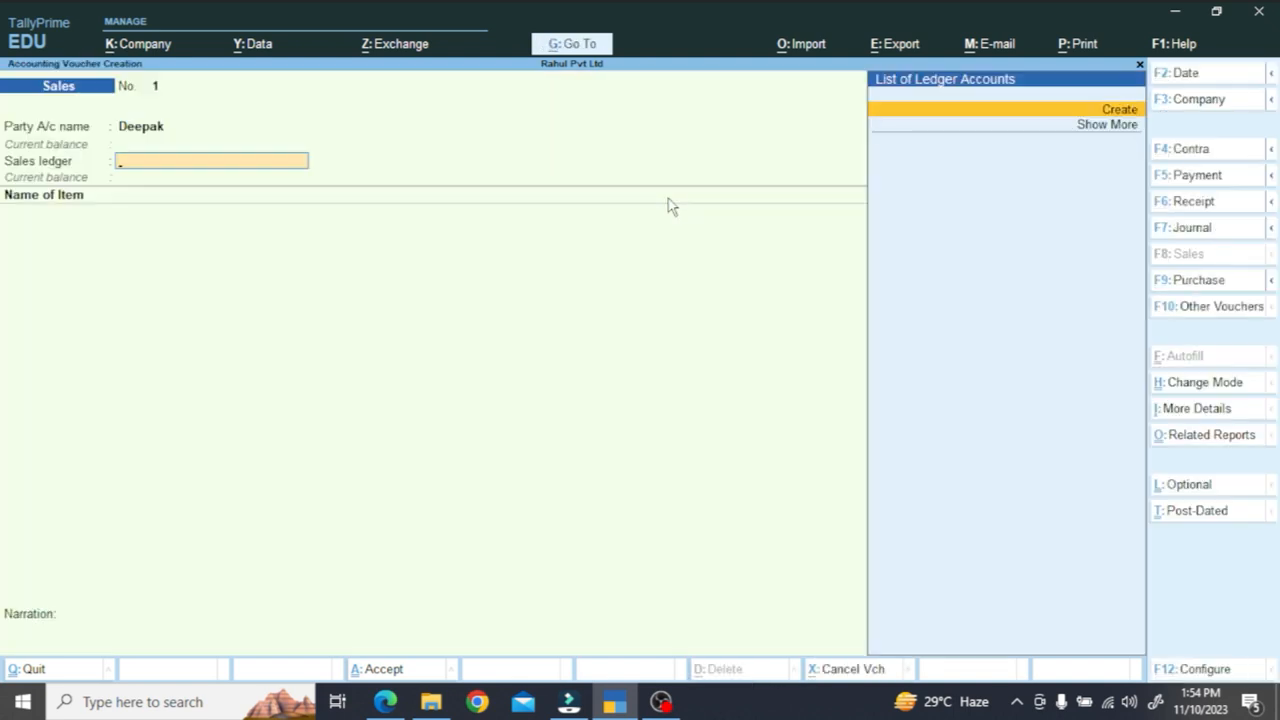
- Create a ledger named Sales Ac under Sales Accounts for the sales voucher
key("alt+c")
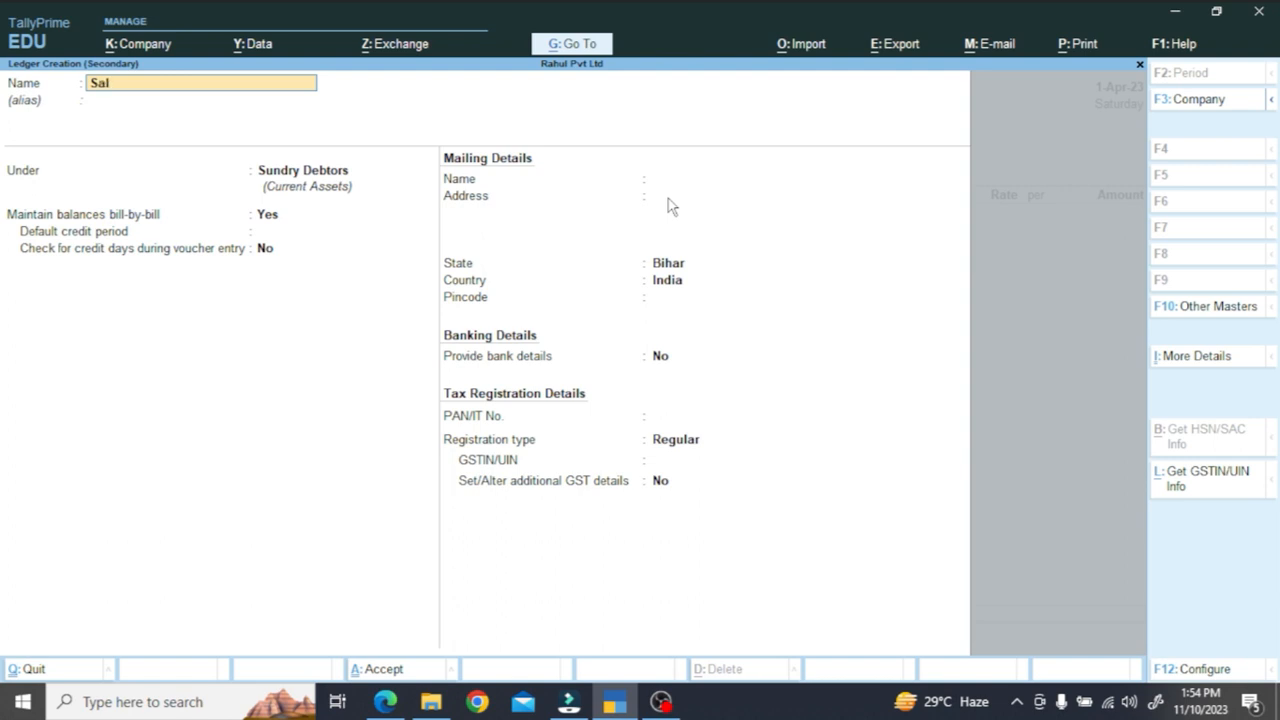
key("Return")
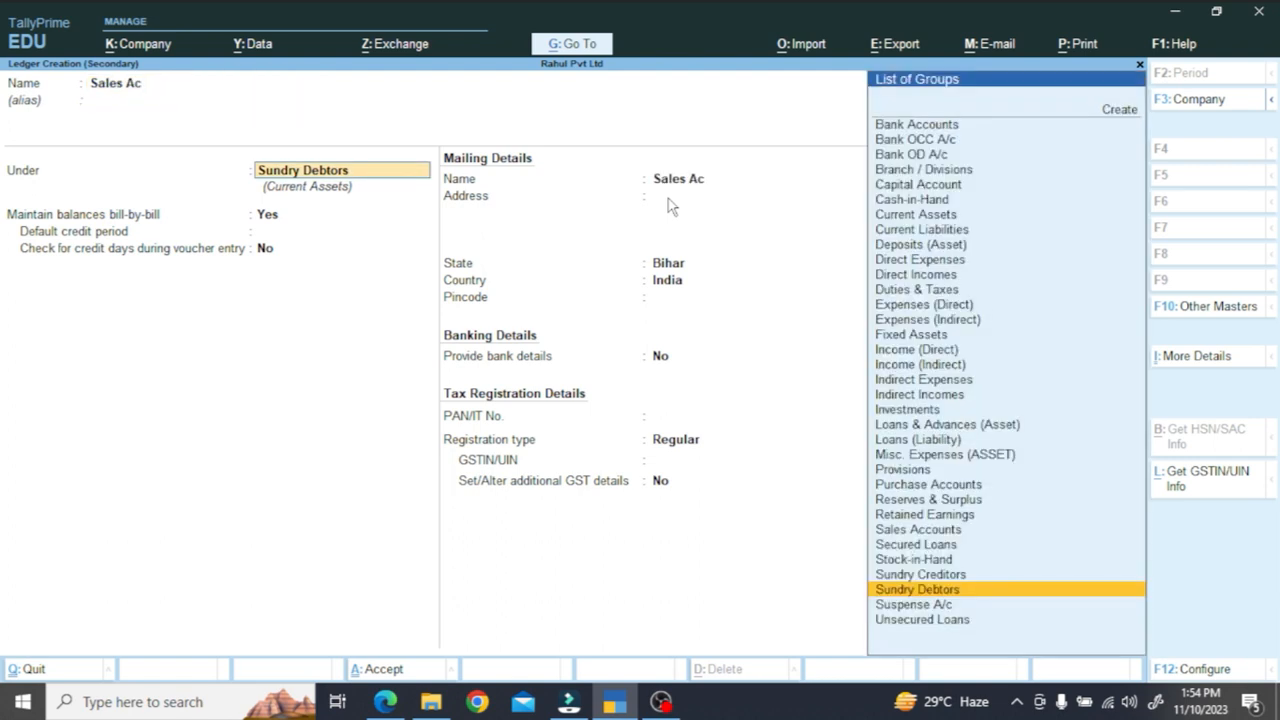
type("Sale")
key("Return")
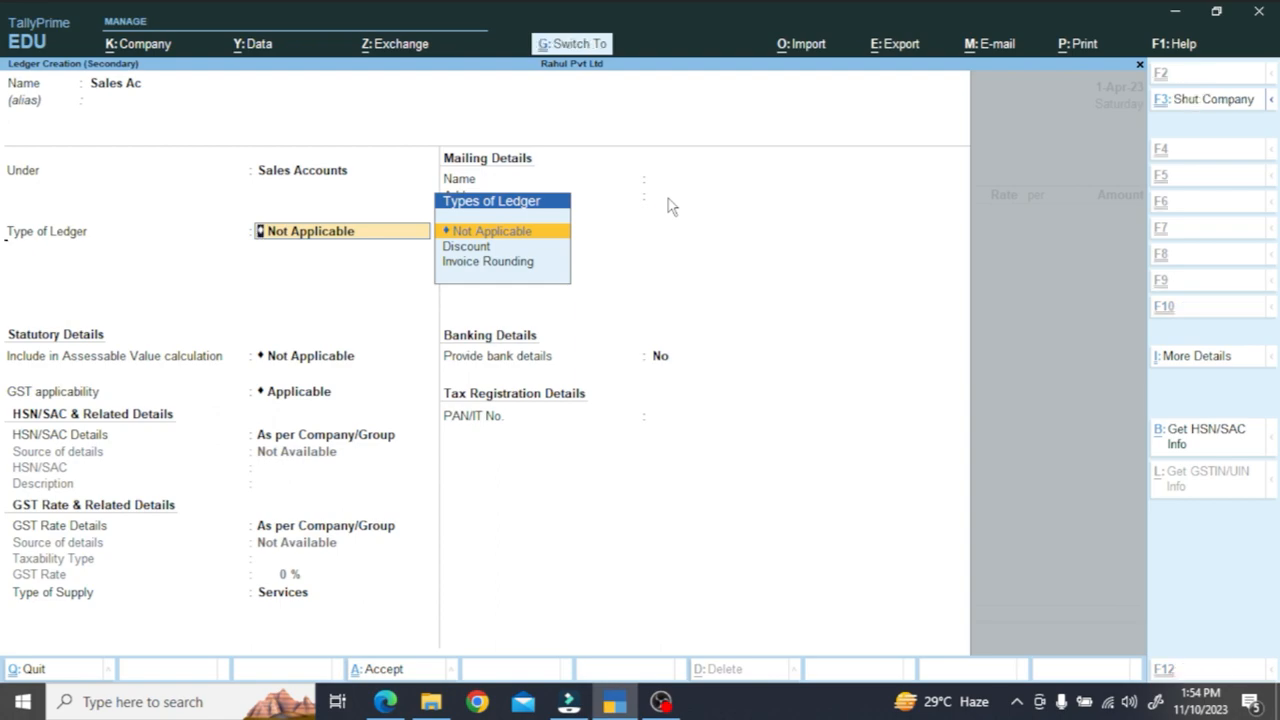
key("ctrl+a")
- Check the sale's item table in the PDF and add the T-Shirt with 95 pcs at a rate of 800
key("alt+Tab")
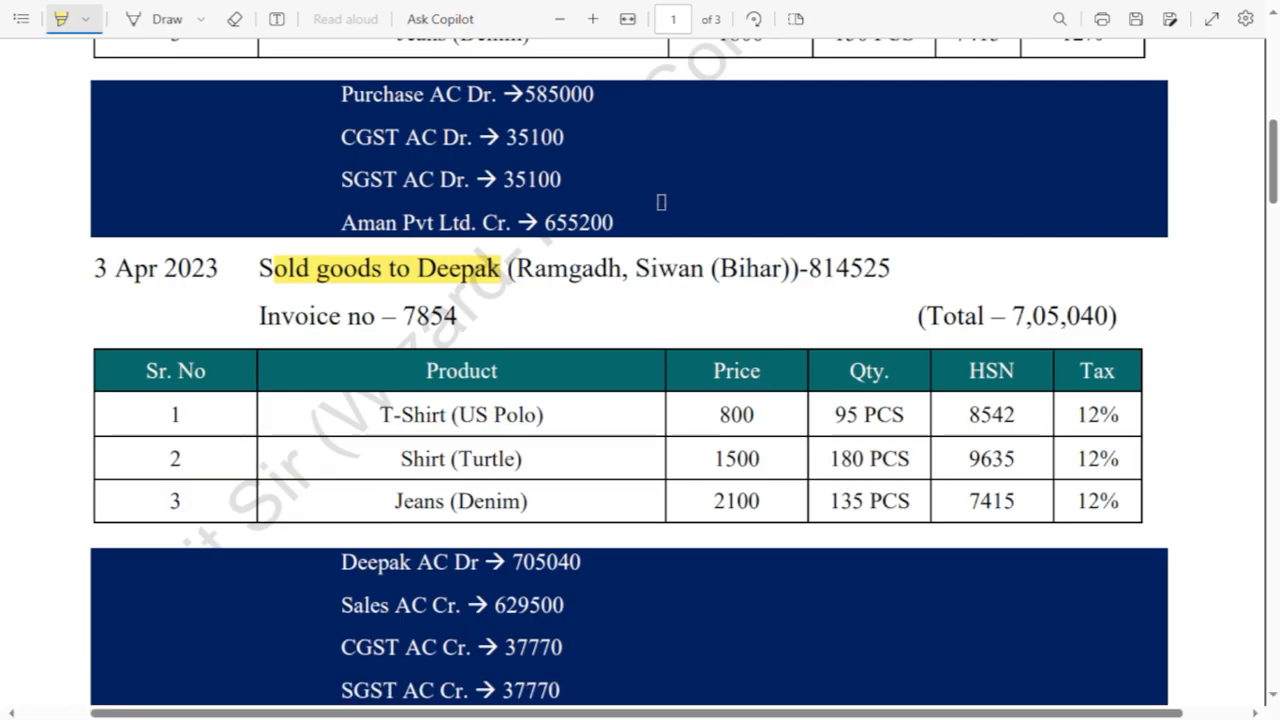
scroll(440, 329, "down", 3)
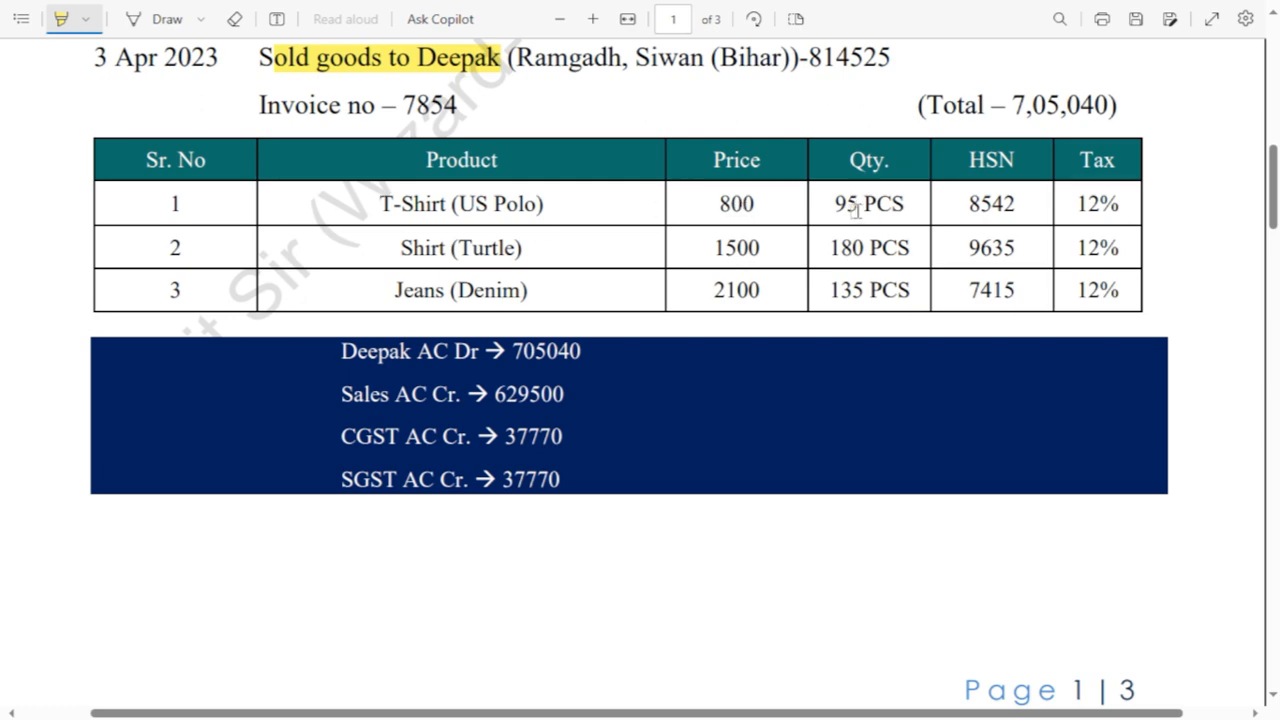
key("alt+Tab")
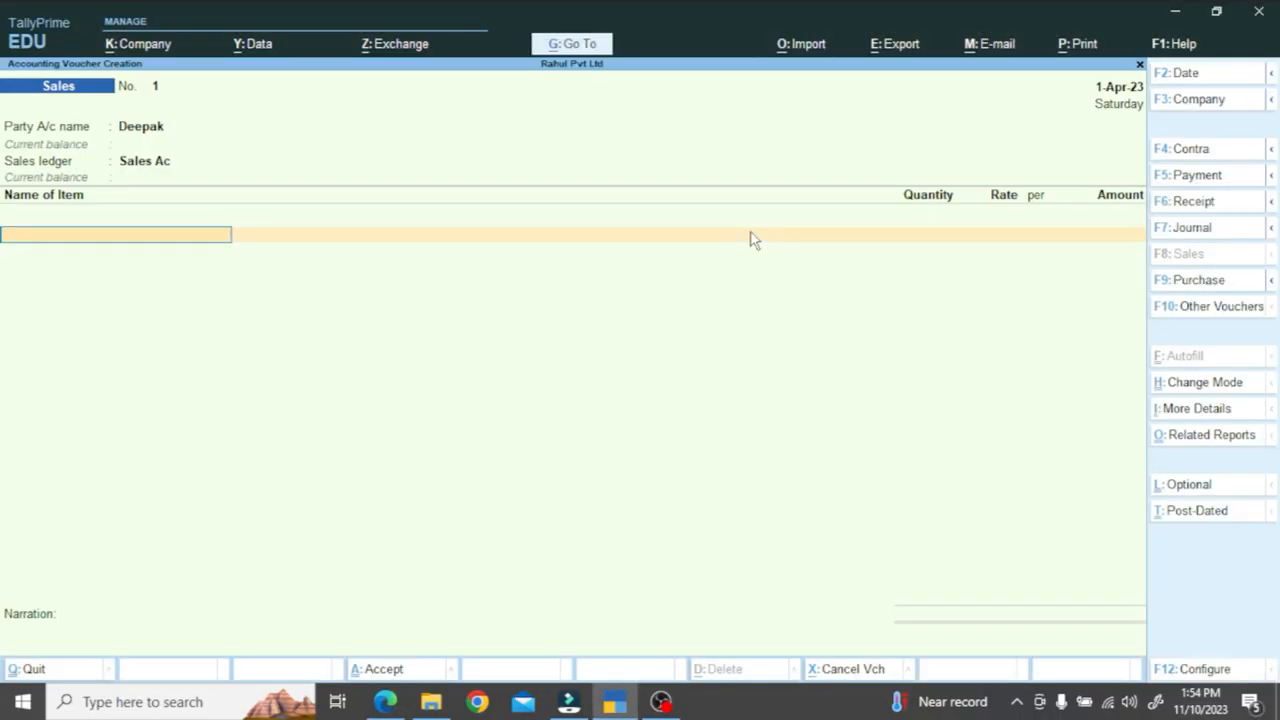
type("T")
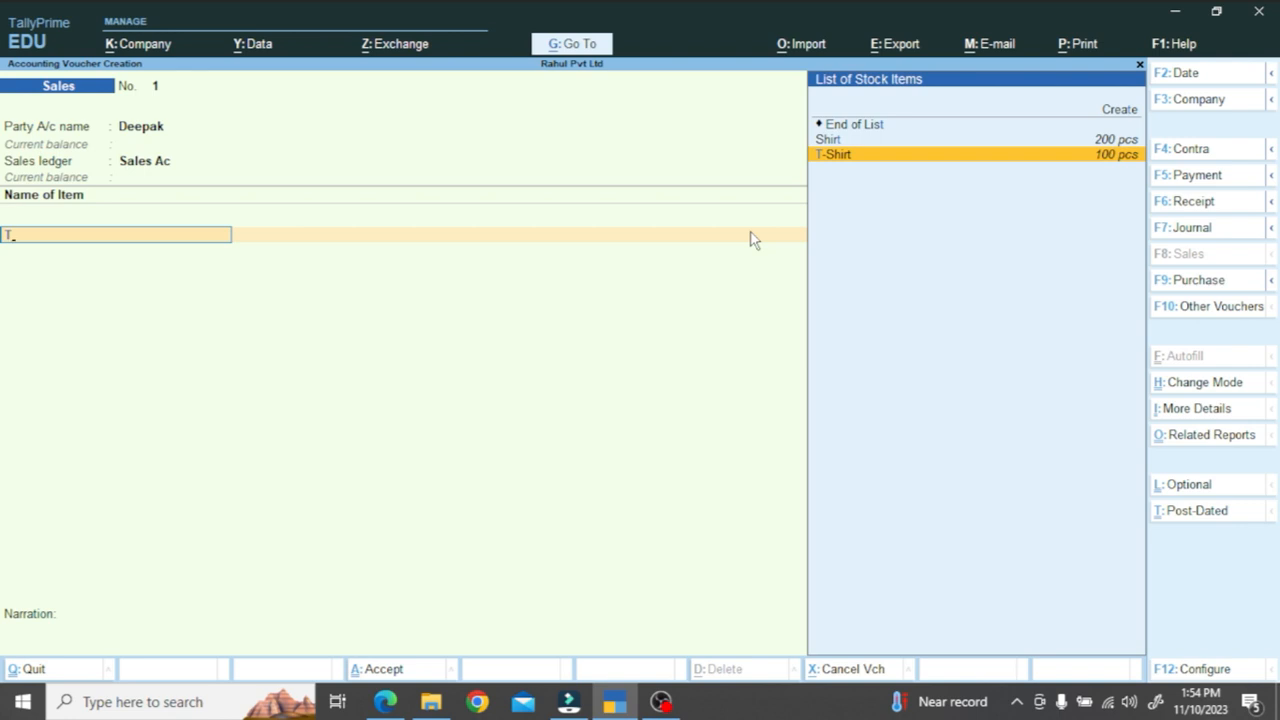
key("Return")
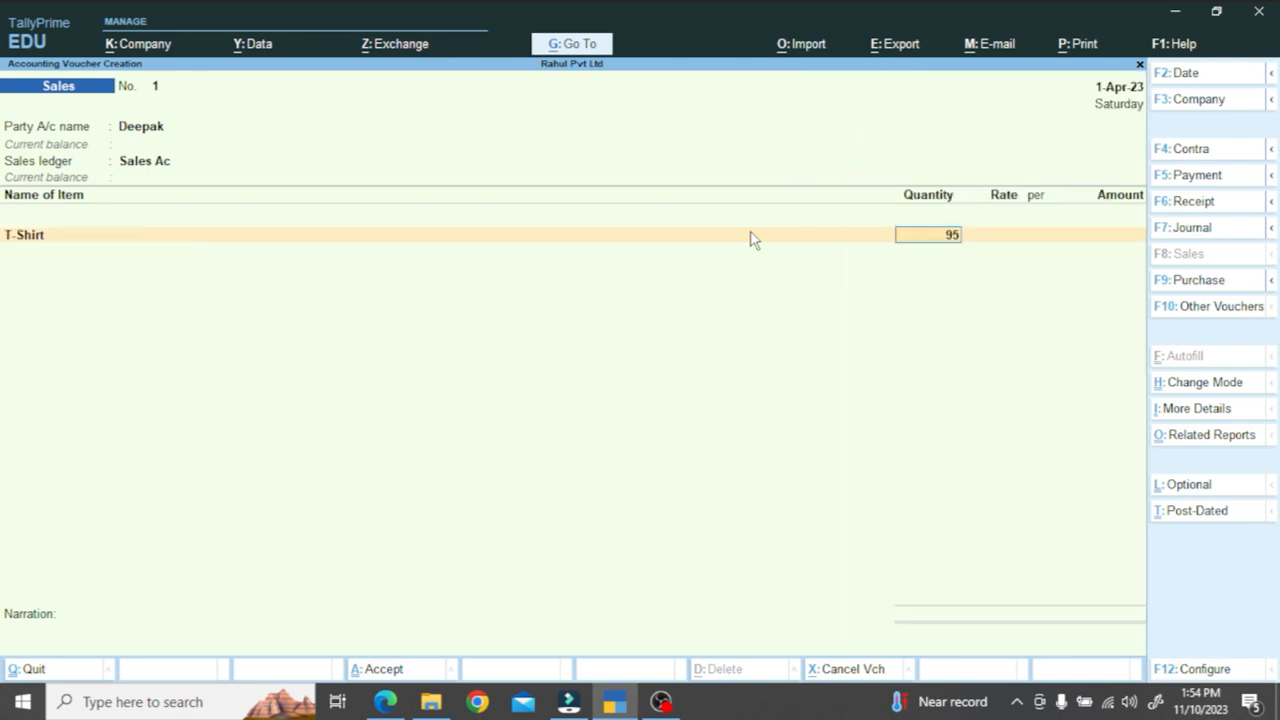
key("Return")
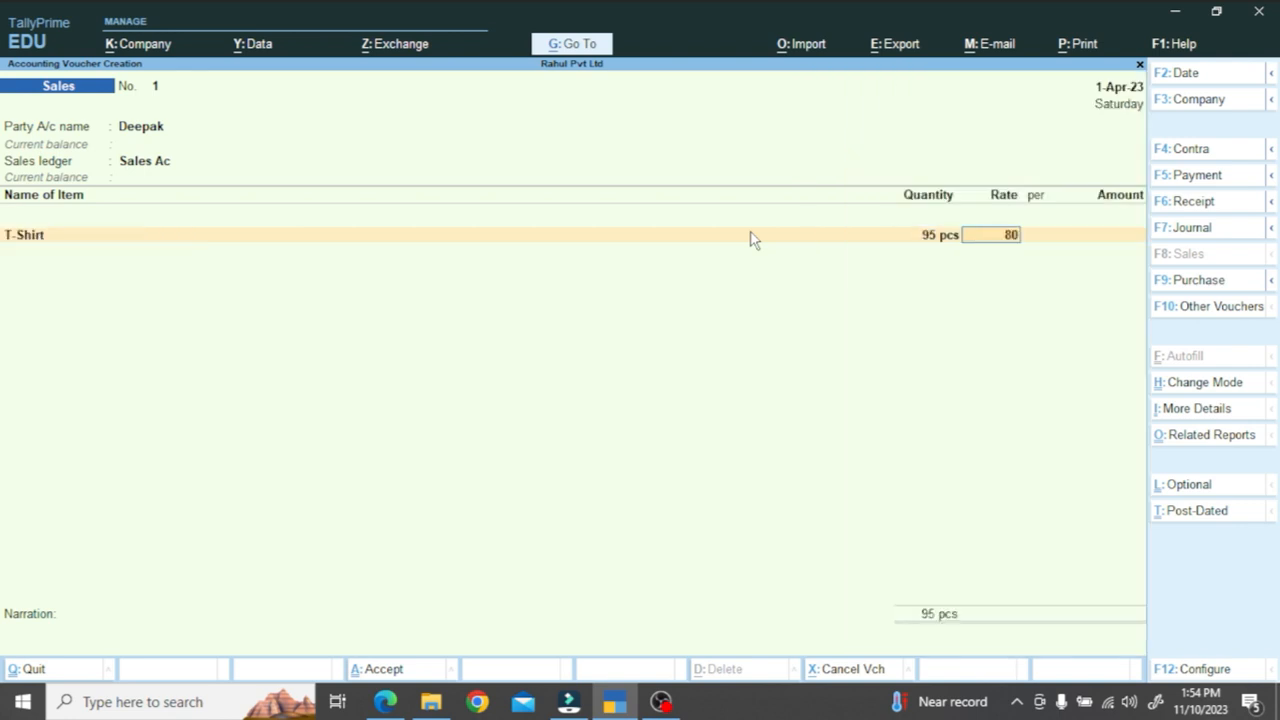
key("Return")
key("Return")
key("Return")
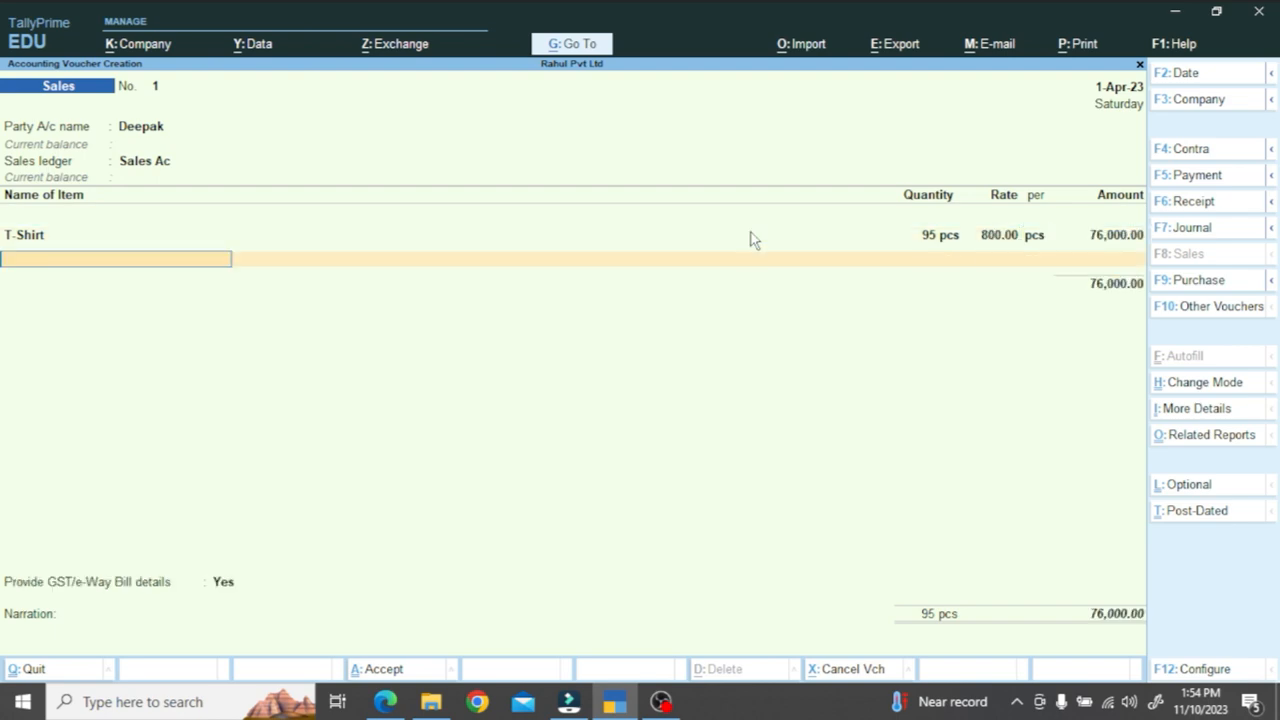
- Add the Shirt to the sales voucher with 180 pcs at a rate of 1500, checking the figures in the PDF
type("Sh")
key("Return")
key("alt+Tab")
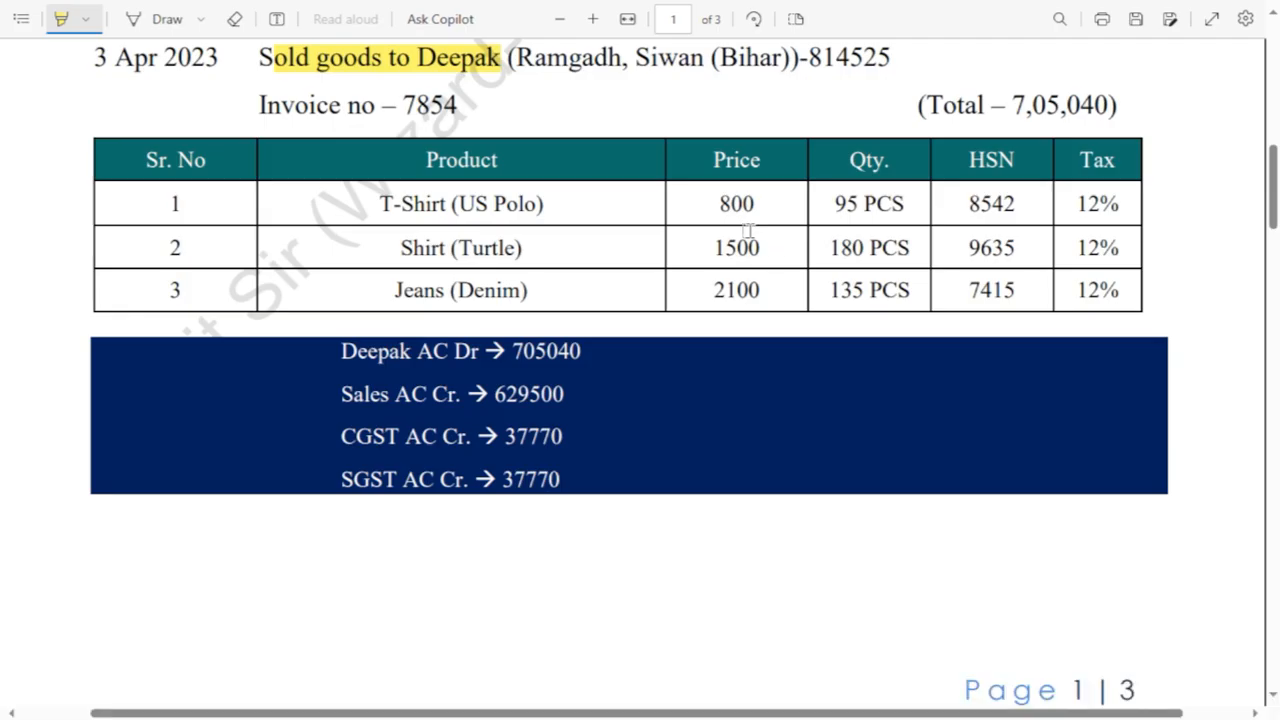
key("alt+Tab")
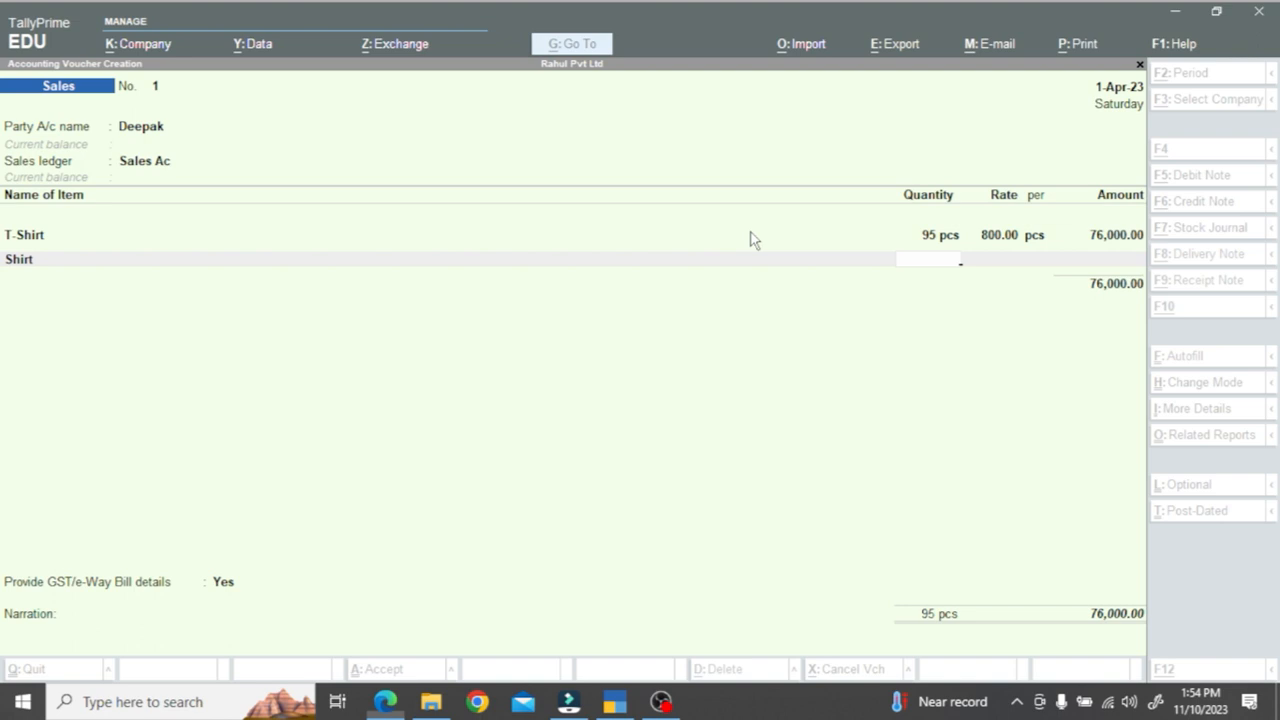
type("180")
key("Return")
type("1500")
key("Return")
key("Return")
key("Return")
- Add the Jeans to the sales voucher with 135 pcs at a rate of 2100, checking the figures in the PDF
key("alt+Tab")
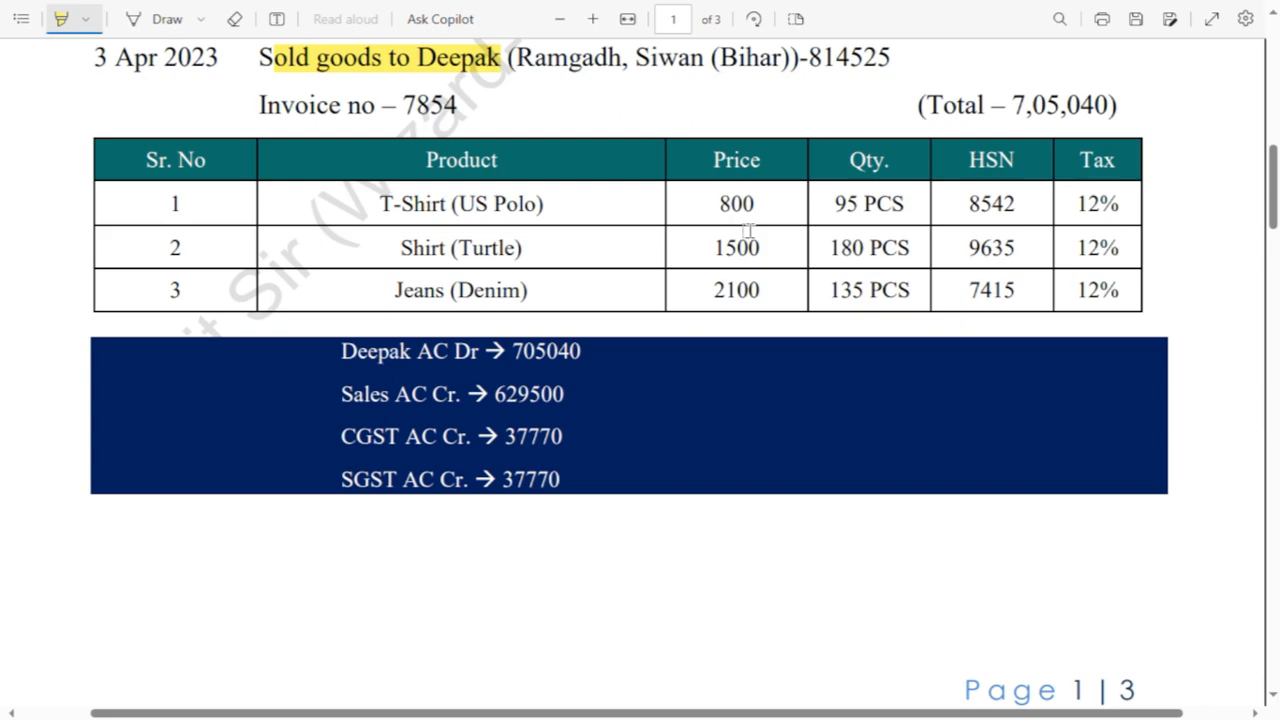
key("alt+Tab")
key("Return")
type("j")
key("Return")
type("135 pcs")
key("Return")
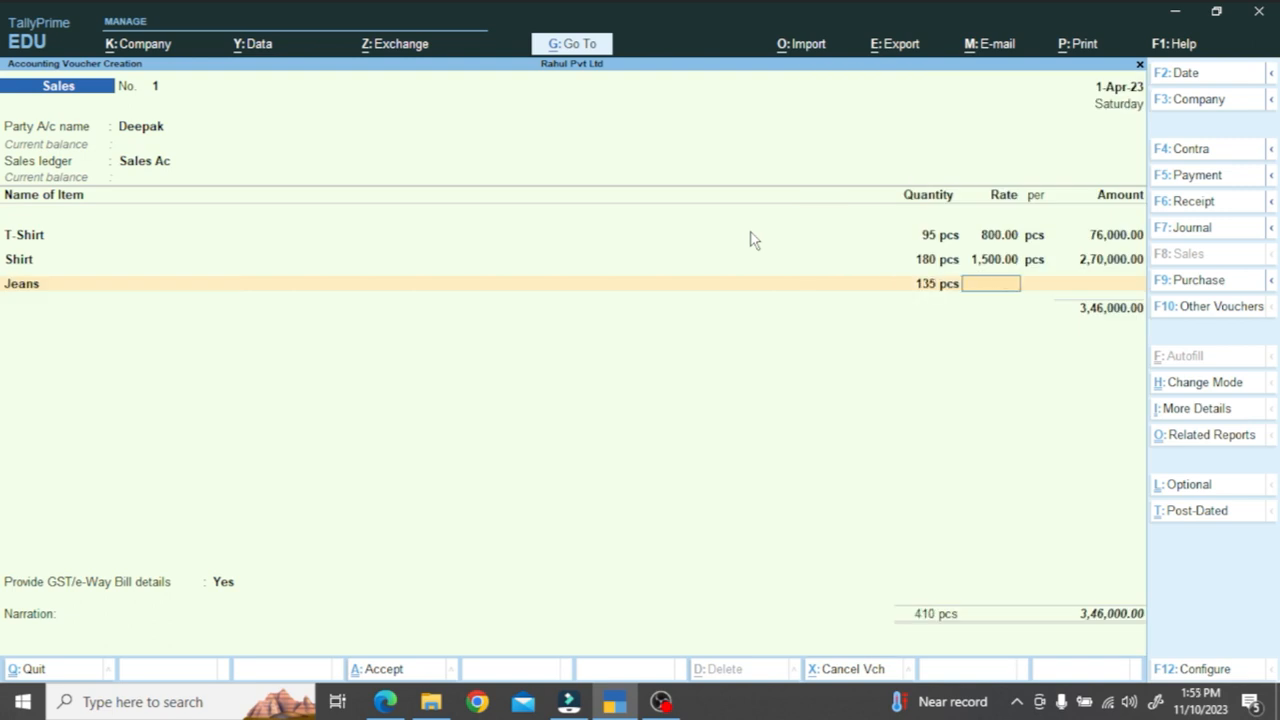
key("alt+Tab")
key("alt+Tab")
type("2100")
key("Return")
key("Return")
key("Return")
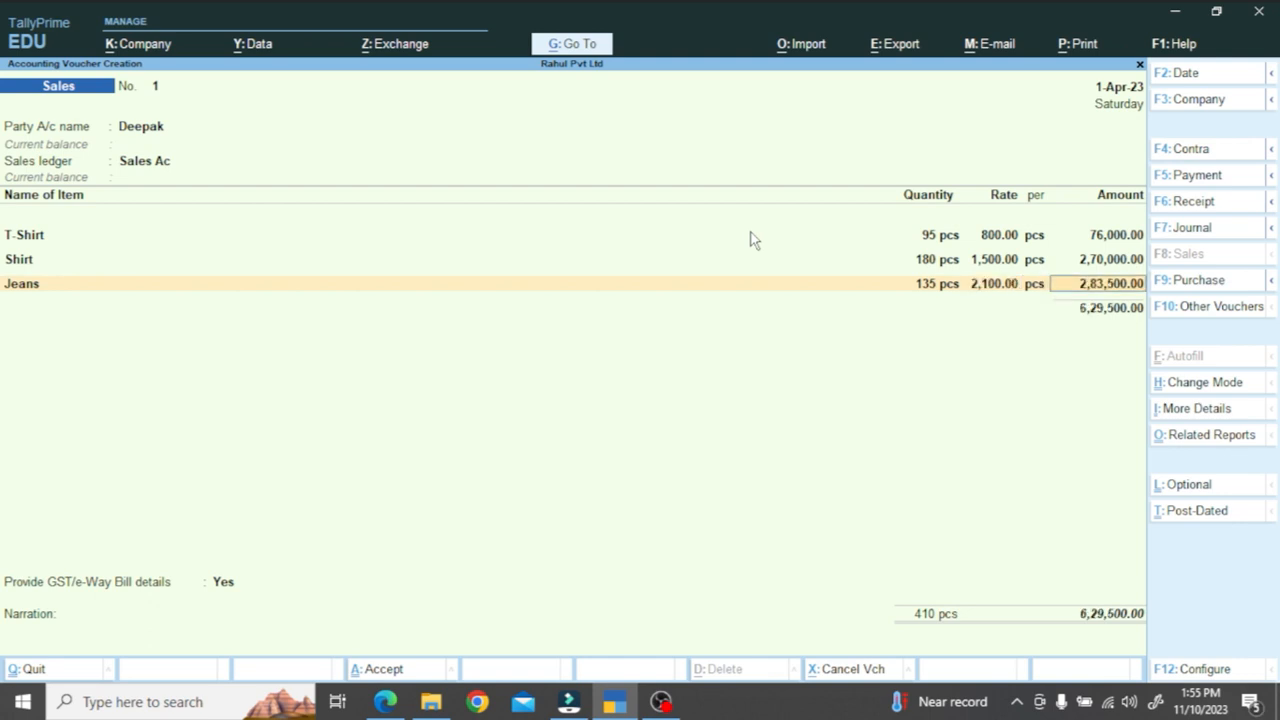
- Compare the PDF's sales entry amounts with the voucher and highlight the sale's total in the PDF
key("alt+Tab")
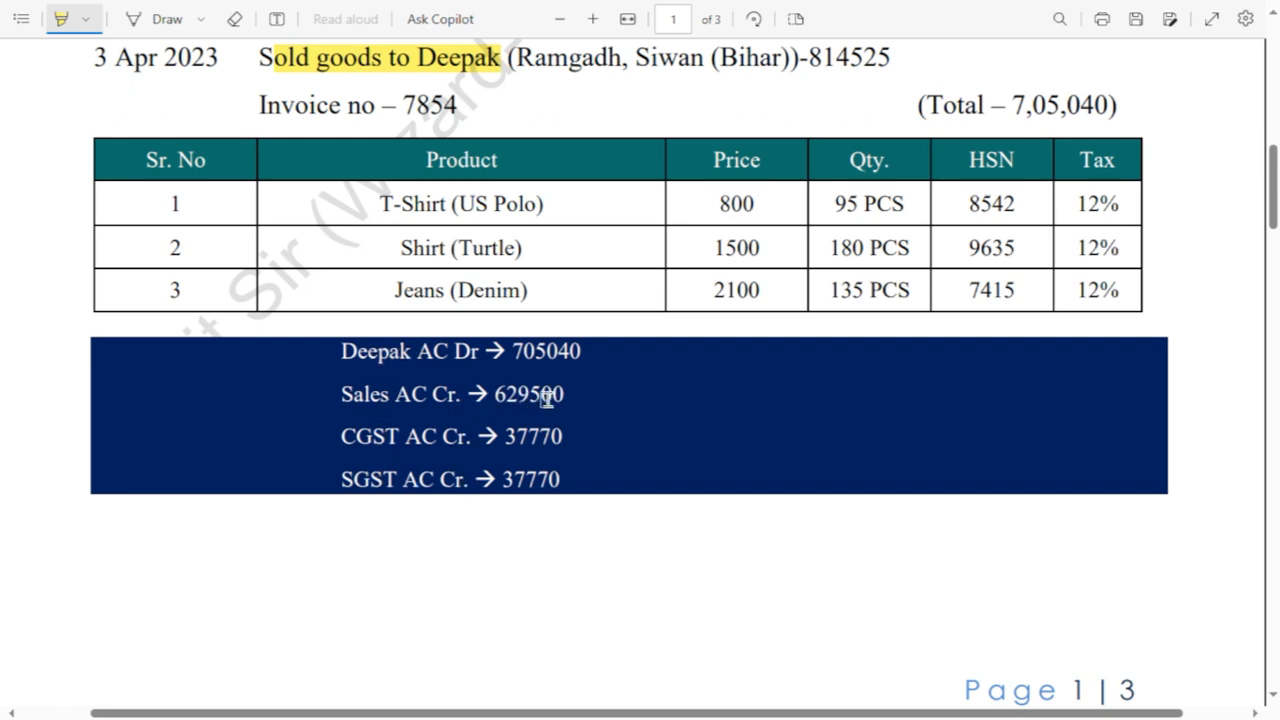
left_click_drag(1006, 106, 1096, 106)
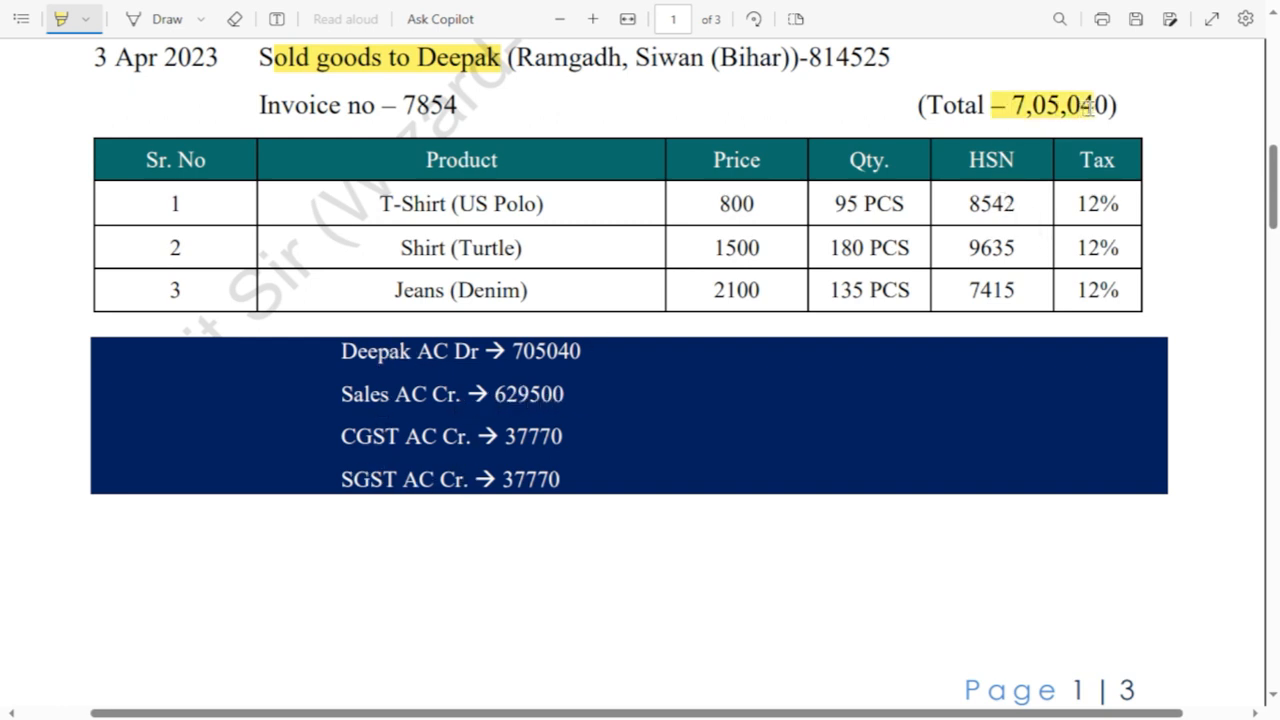
key("alt+Tab")
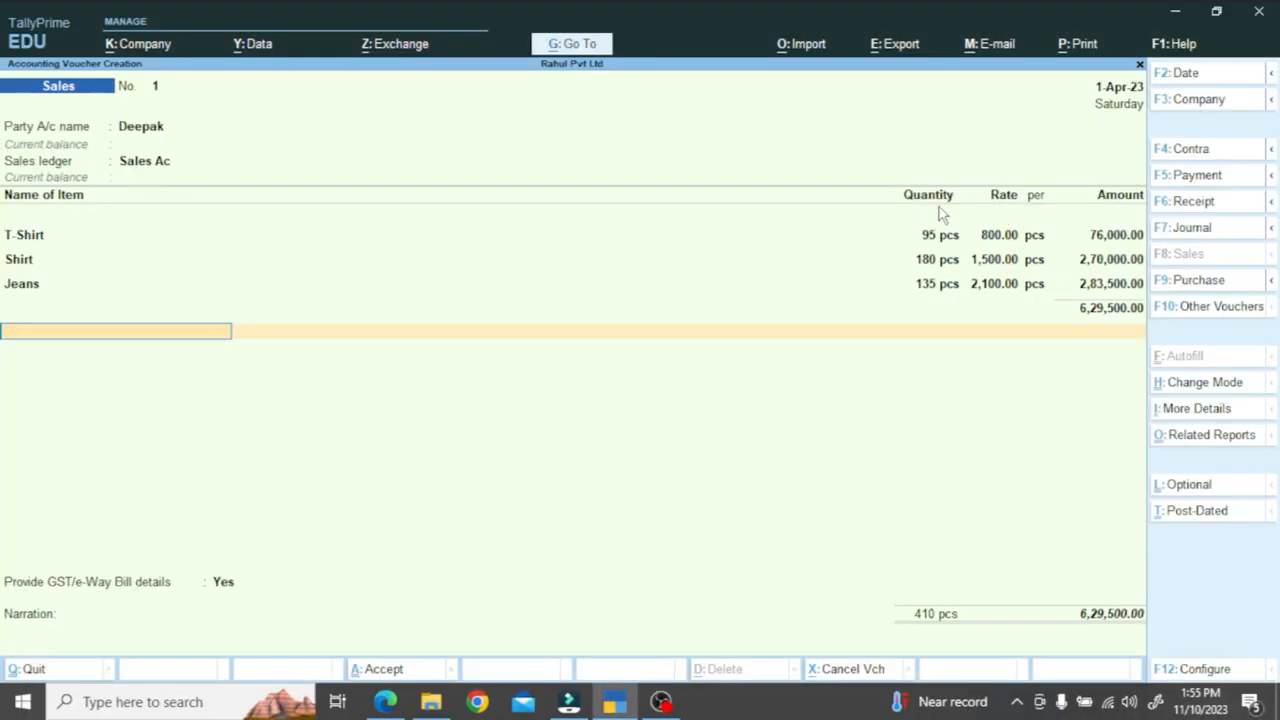
- Add the CGST and SGST ledgers to the sales voucher below the item lines
type("cg")
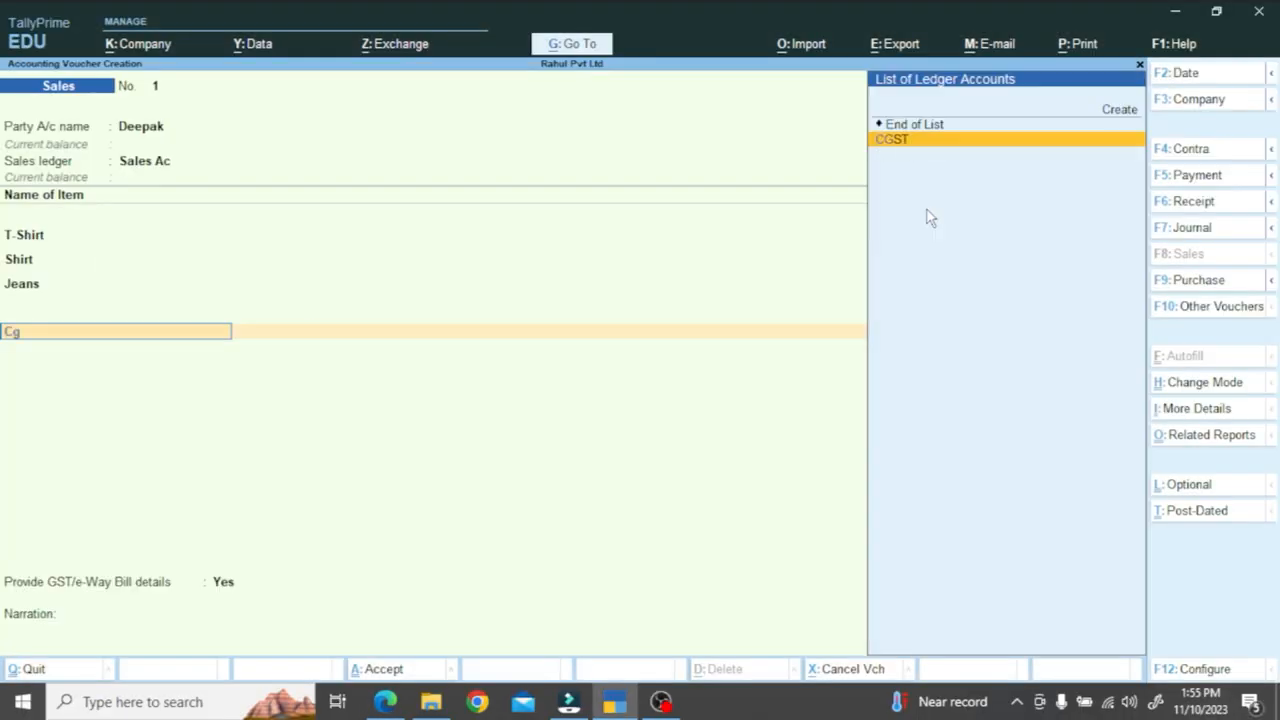
key("Return")
key("Return")
type("sg")
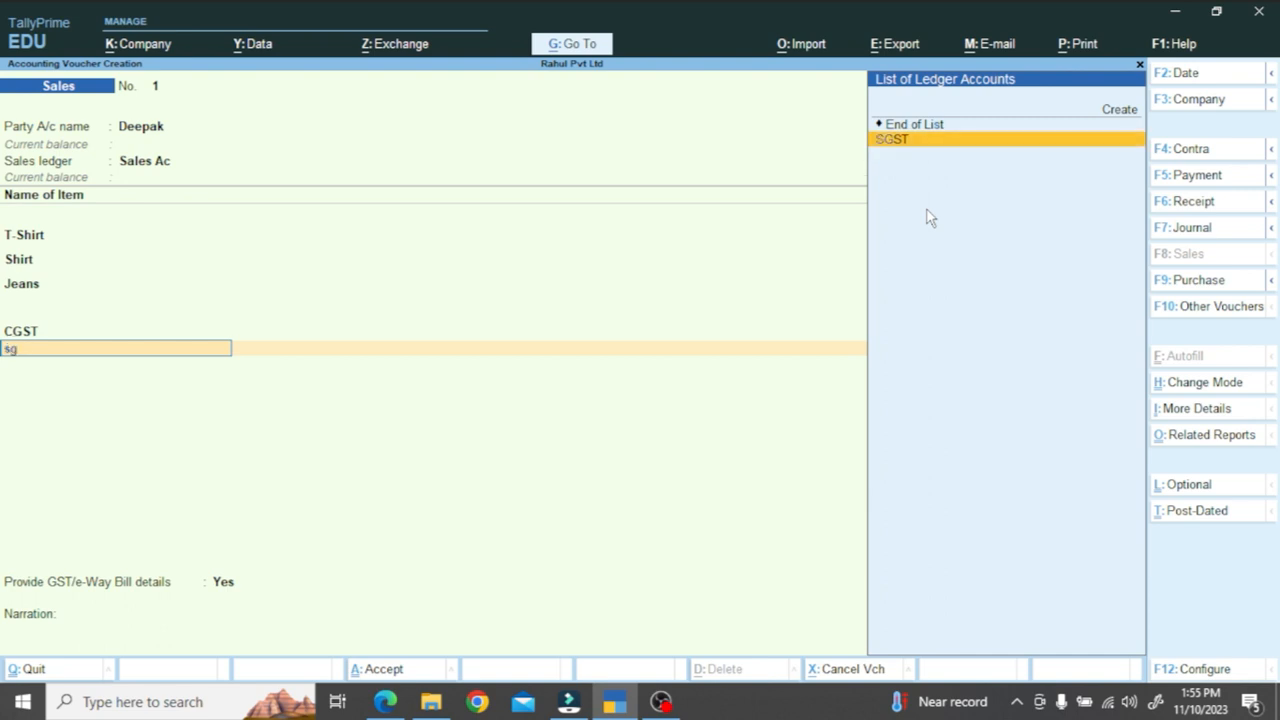
key("Return")
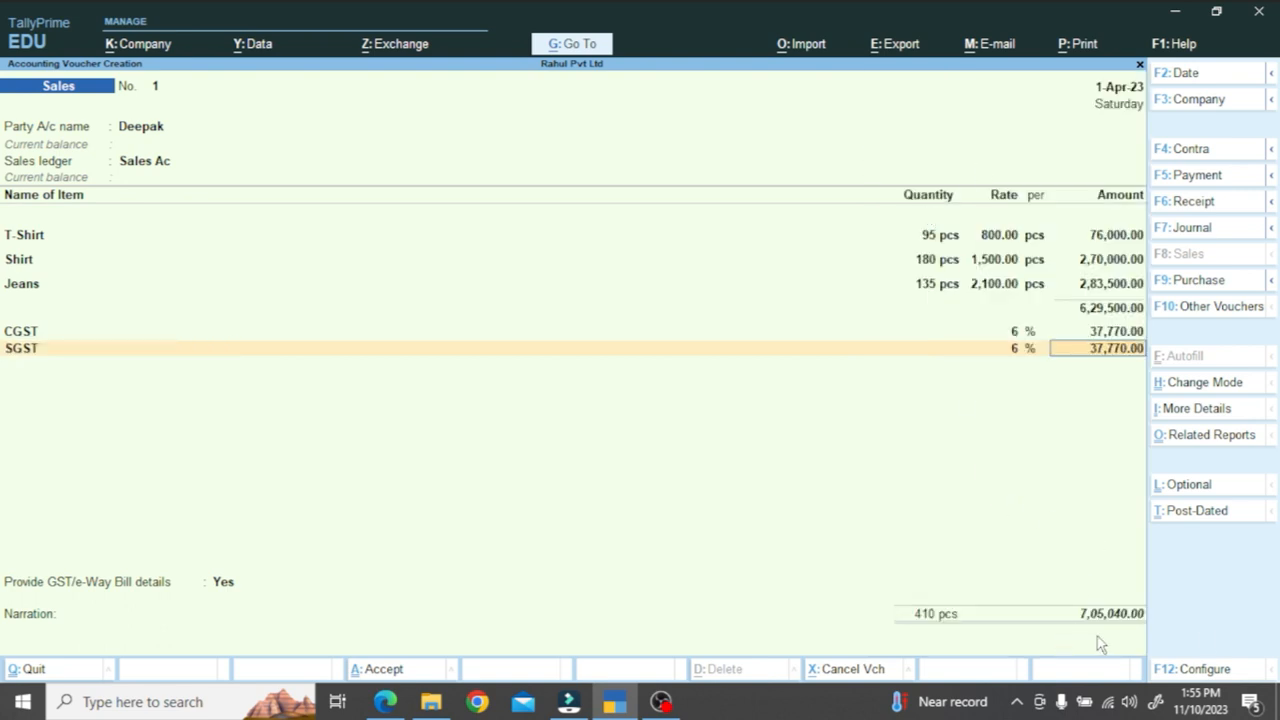
- Check the sales amounts against the PDF, save the sales voucher, and decline sending its details for e-Way Bill generation
key("alt+Tab")
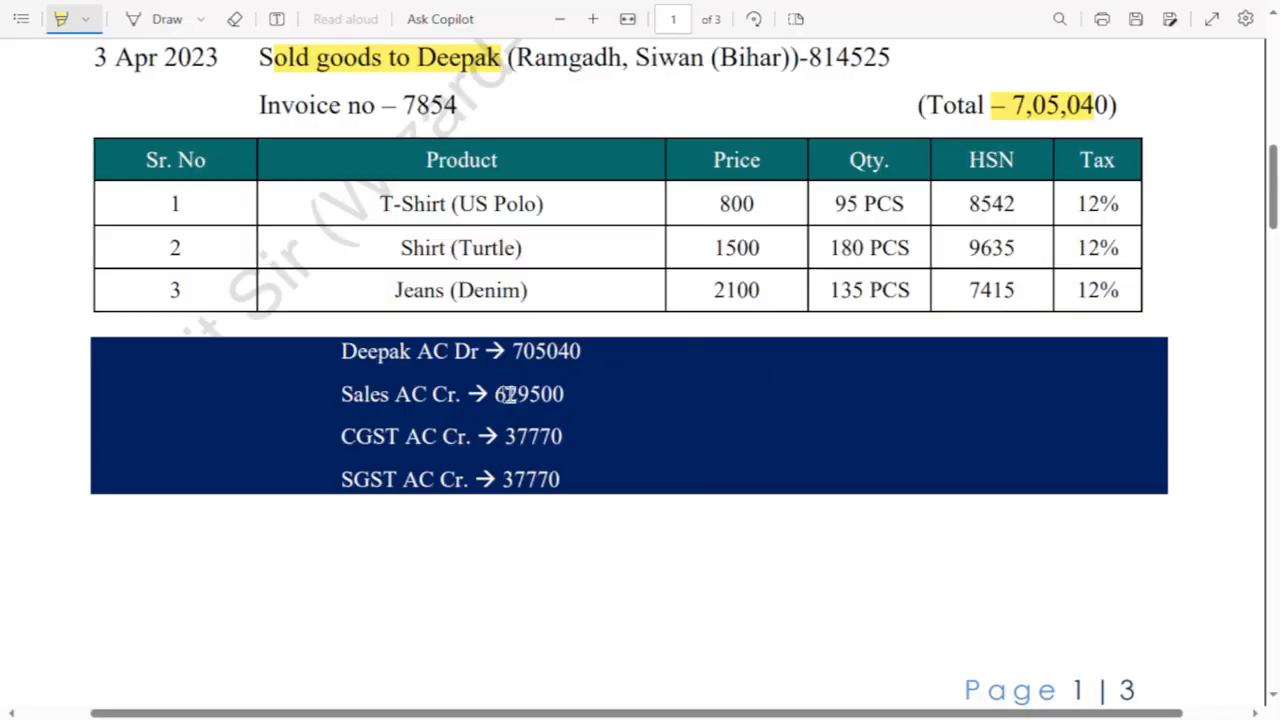
key("alt+Tab")
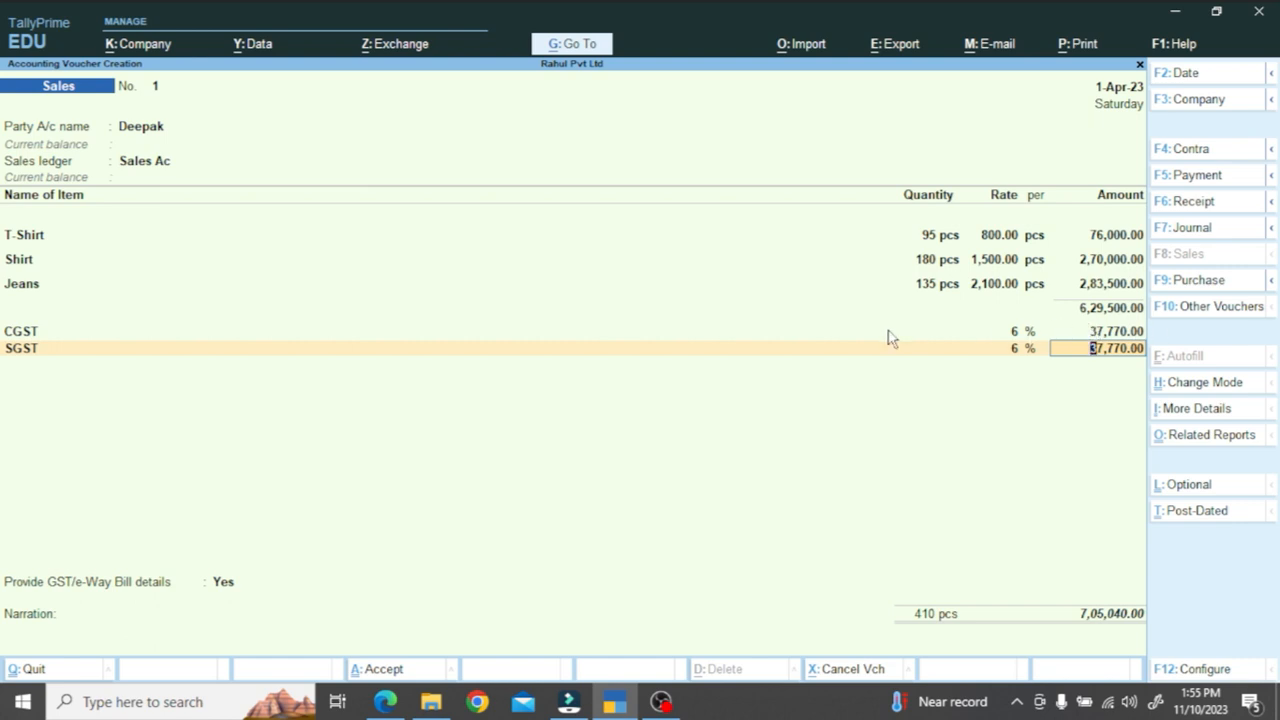
key("ctrl")
key("ctrl+a")
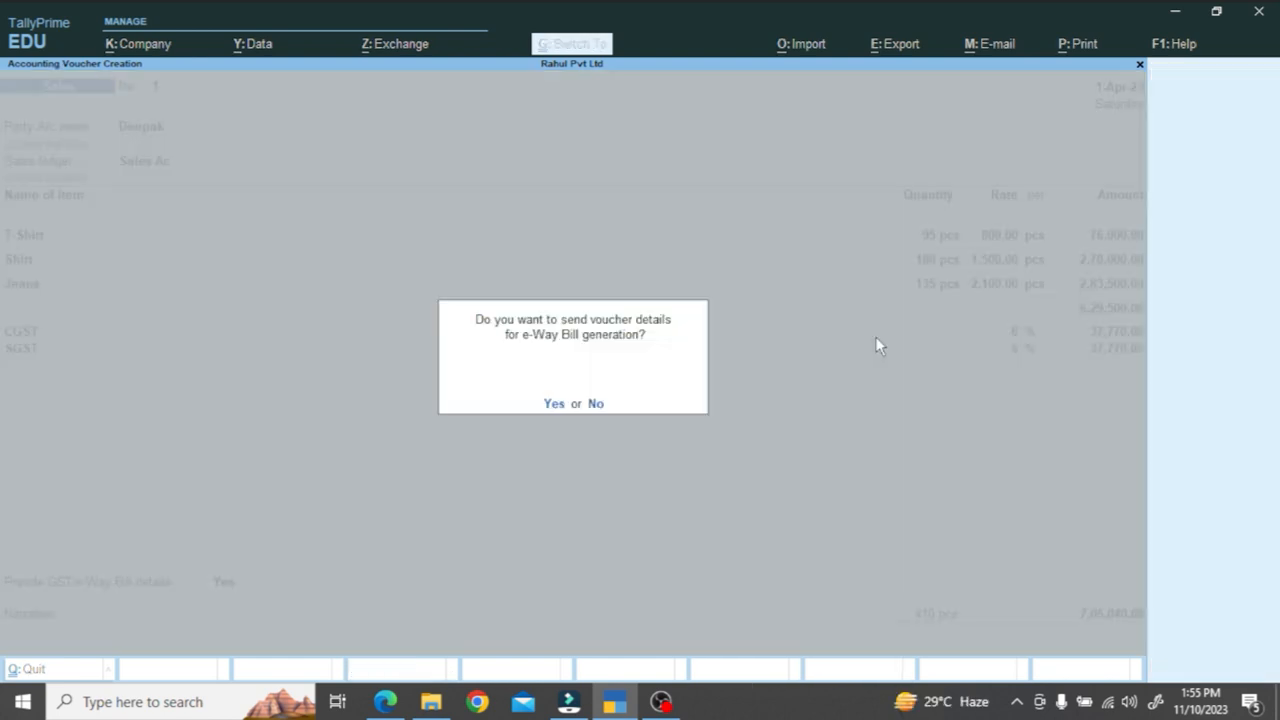
key("n")
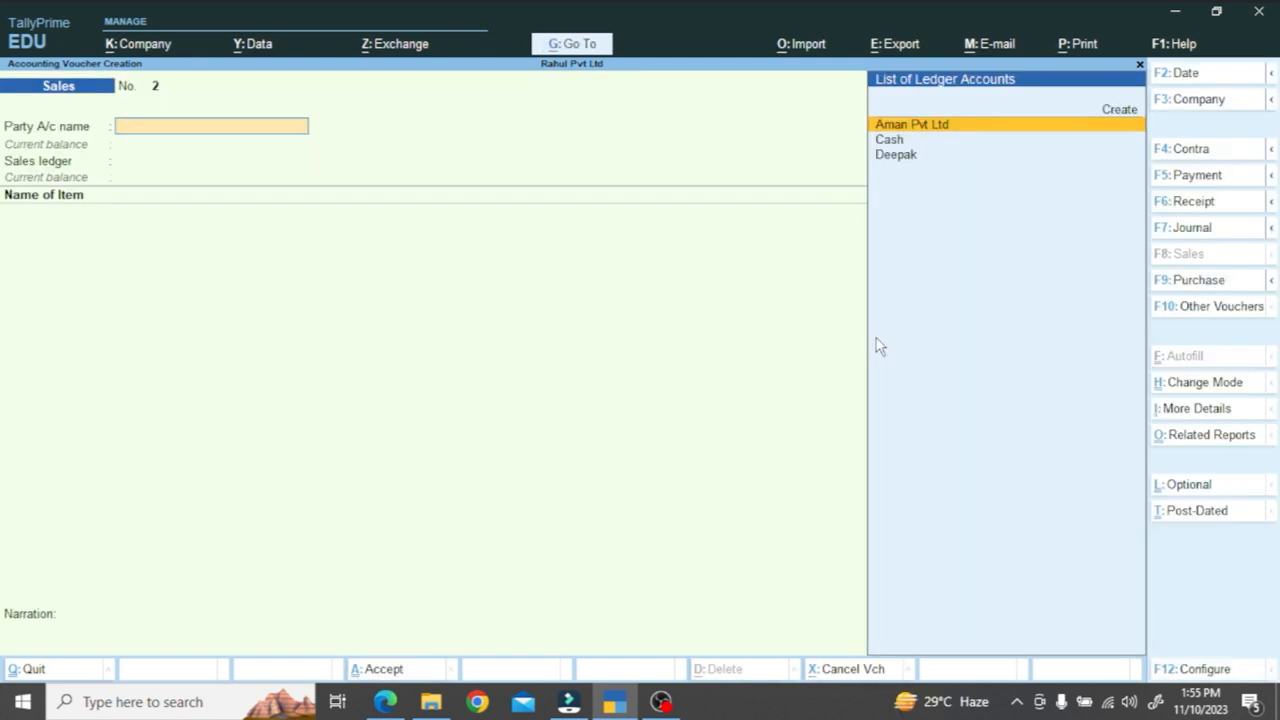
- Highlight the 4 Apr 2023 goods return statement and its Sales Return label in the PDF, reviewing the original sale
key("alt+Tab")
scroll(841, 401, "down", 8)
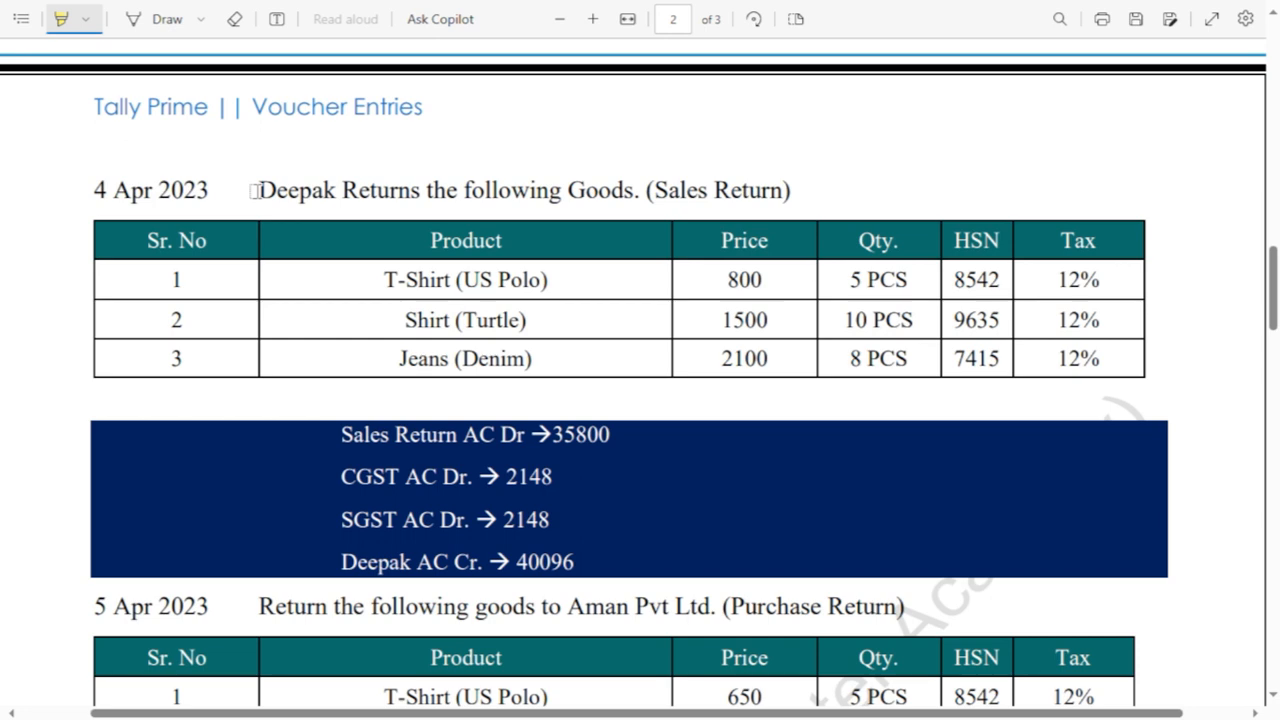
left_click_drag(254, 191, 636, 190)
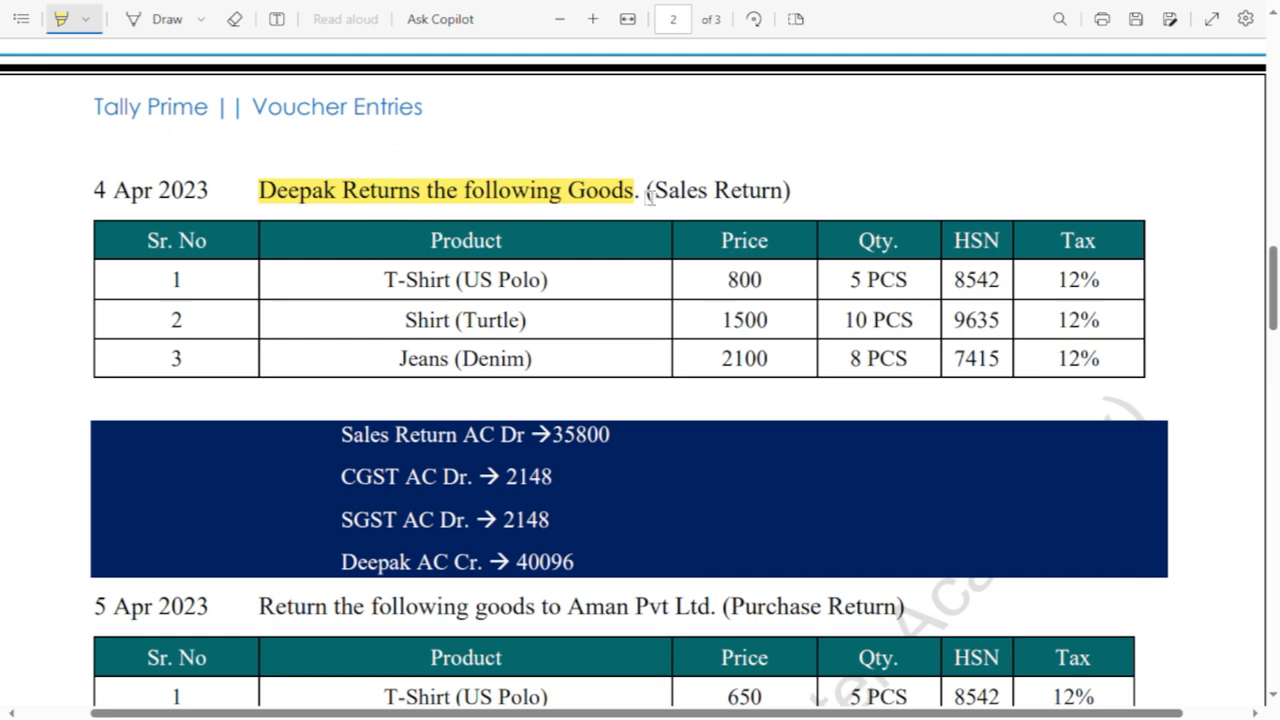
left_click_drag(650, 191, 788, 189)
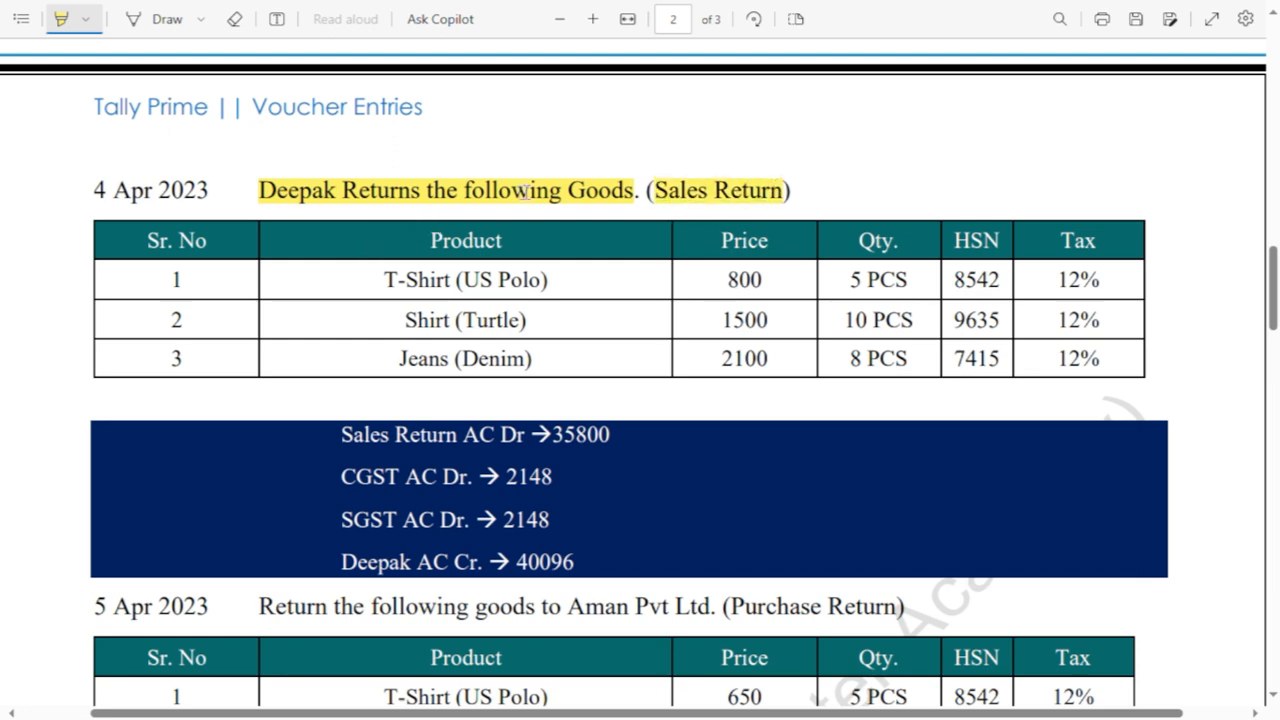
scroll(520, 192, "up", 4)
scroll(506, 192, "up", 3)
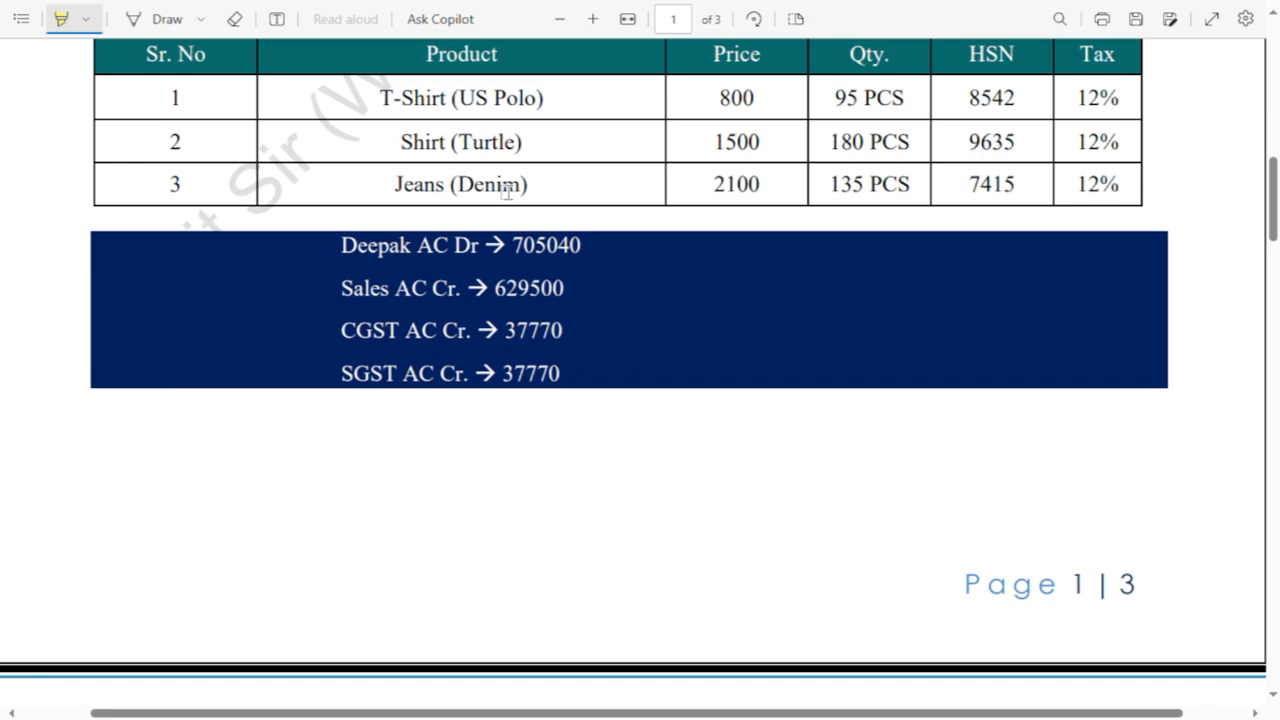
scroll(451, 286, "down", 5)
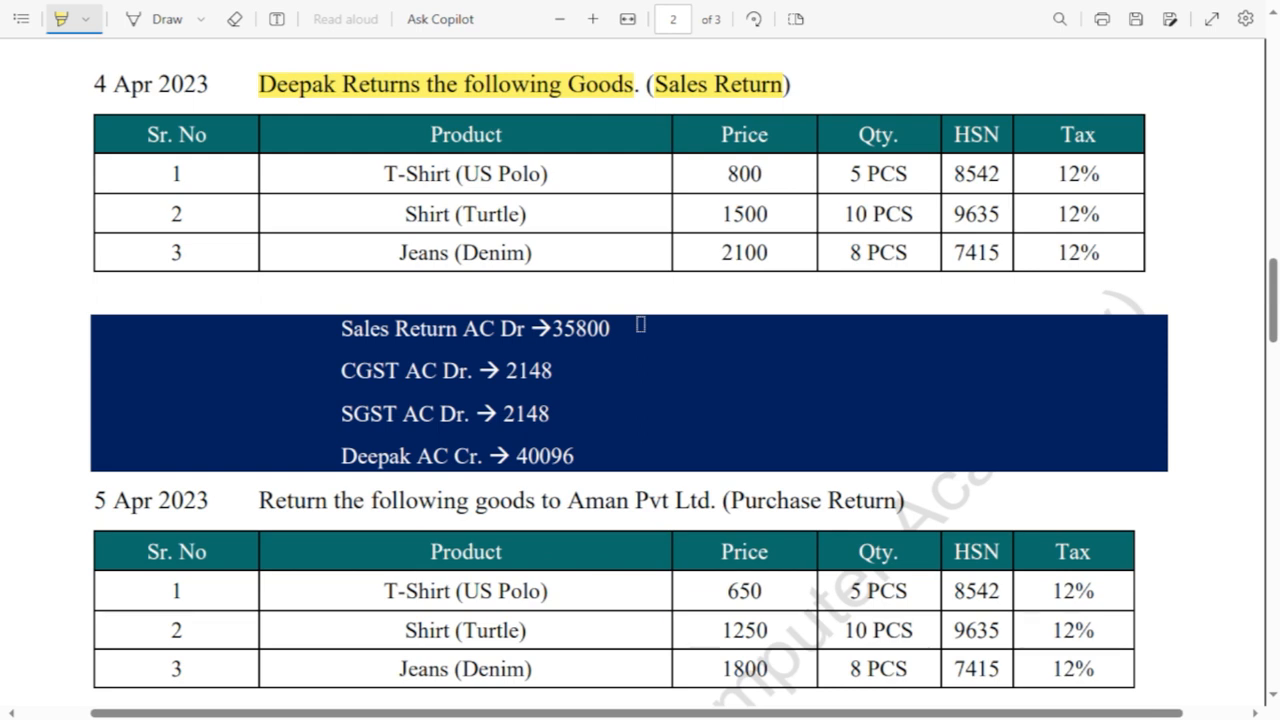
- Switch to TallyPrime and change the new voucher's type from Sales to Credit Note
key("alt+Tab")
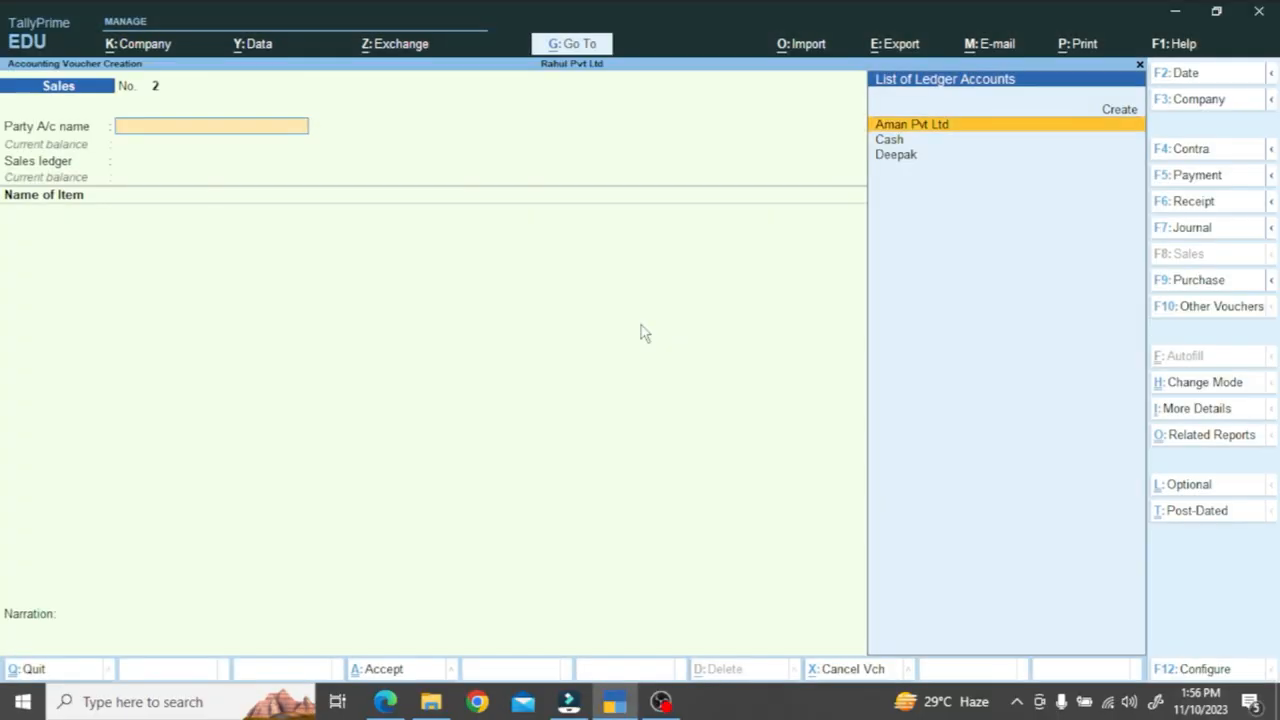
key("F10")
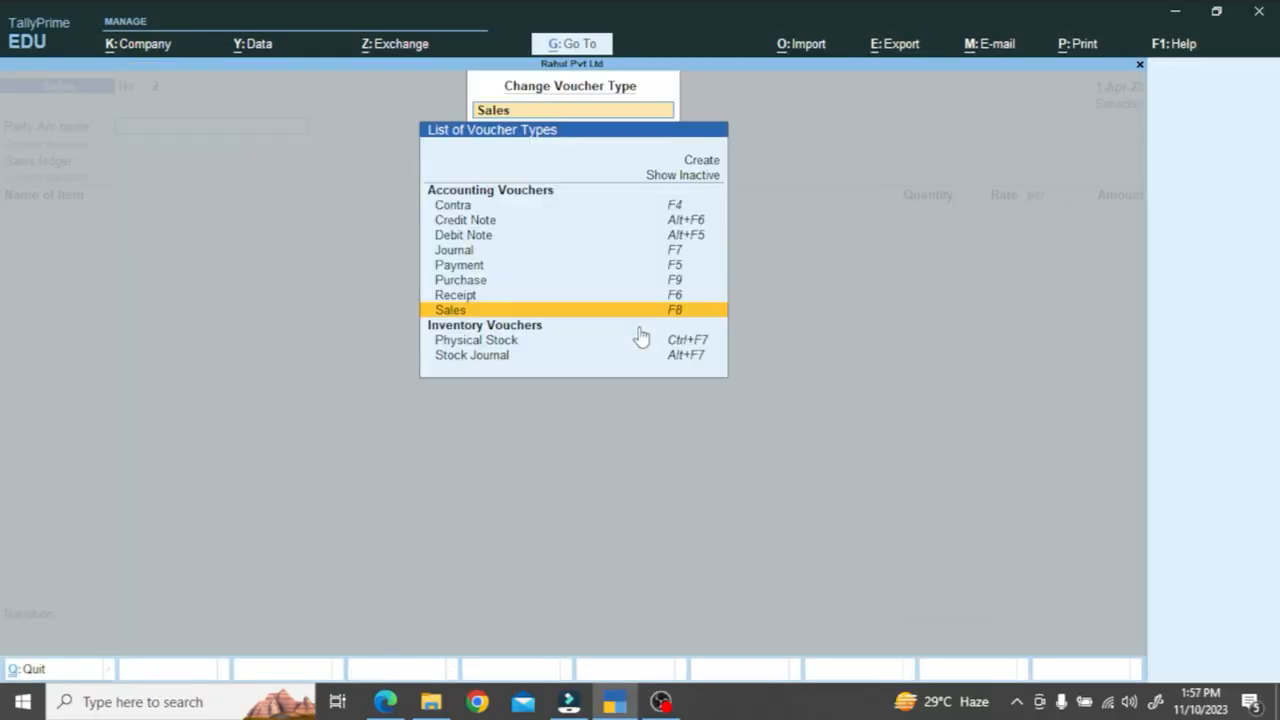
key("Up")
key("Up")
key("Up")
key("Up")
key("Up")
key("Up")
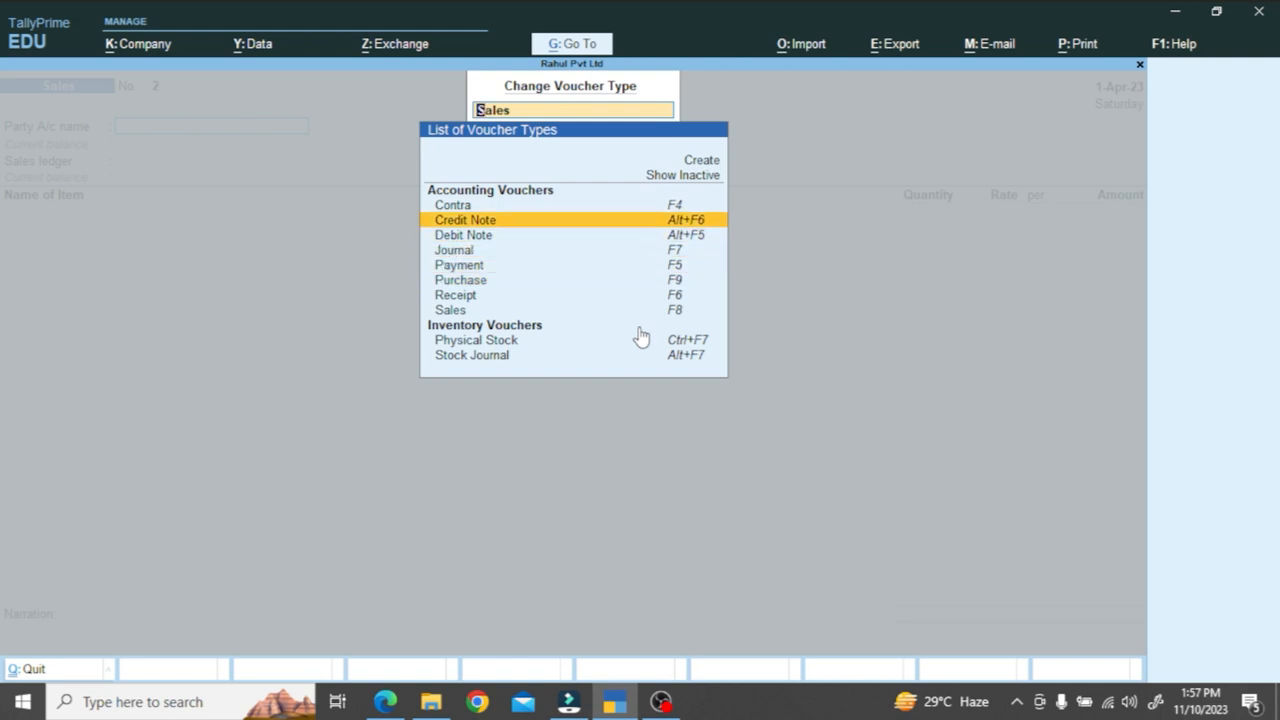
key("Return")
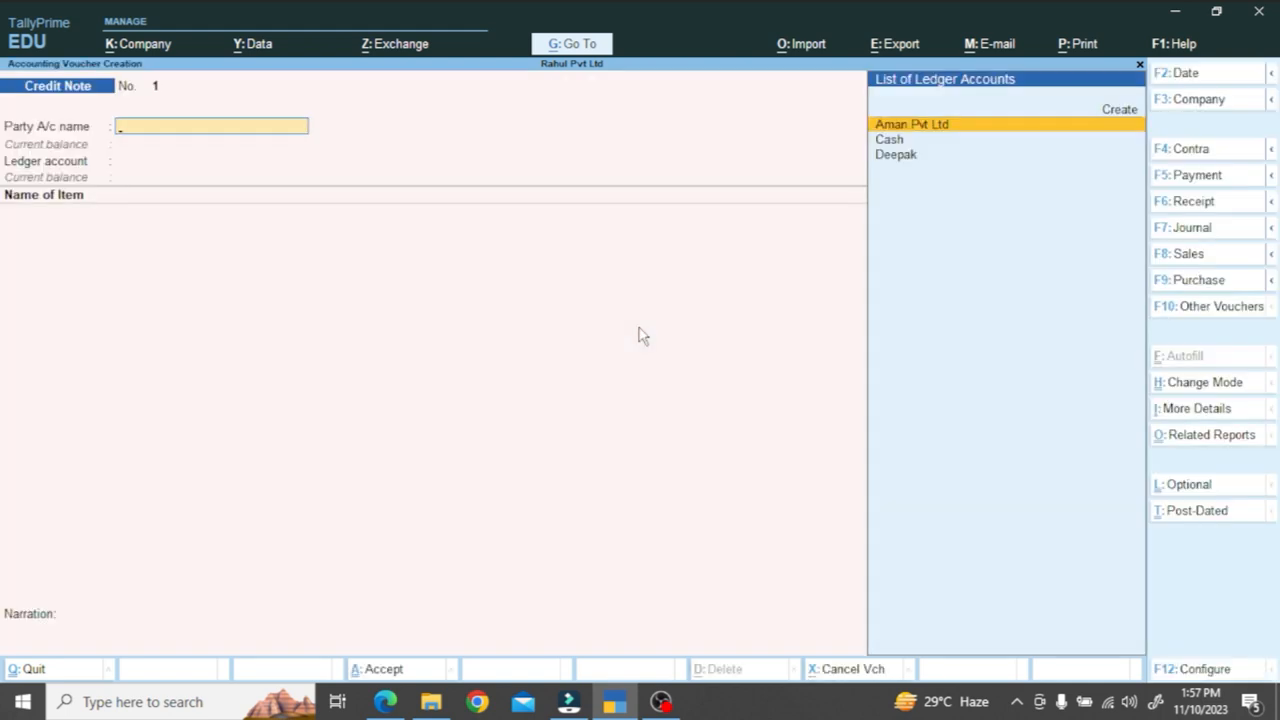
- Select the 3 Apr sale's customer as the credit note's party, leaving the receipt details blank and accepting the party details
key("Down")
key("Down")
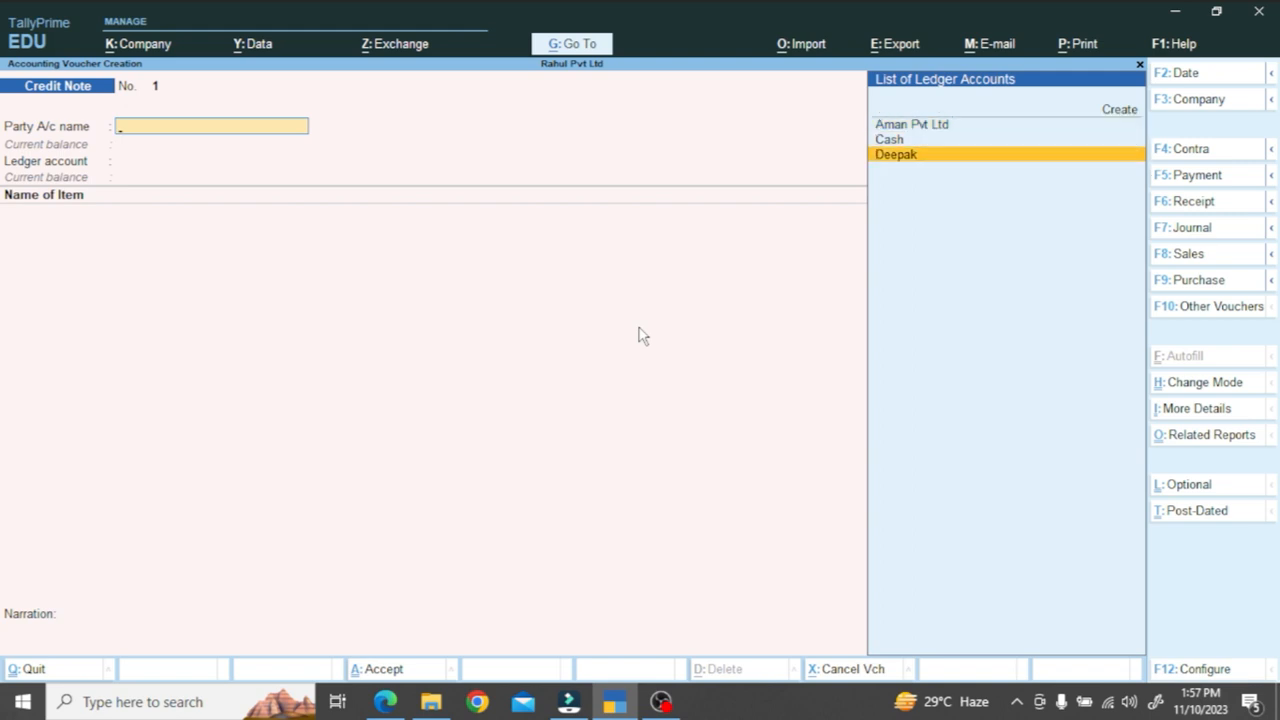
key("Return")
key("Return")
key("Return")
key("Return")
key("Return")
key("Return")
key("Return")
key("Return")
key("Return")
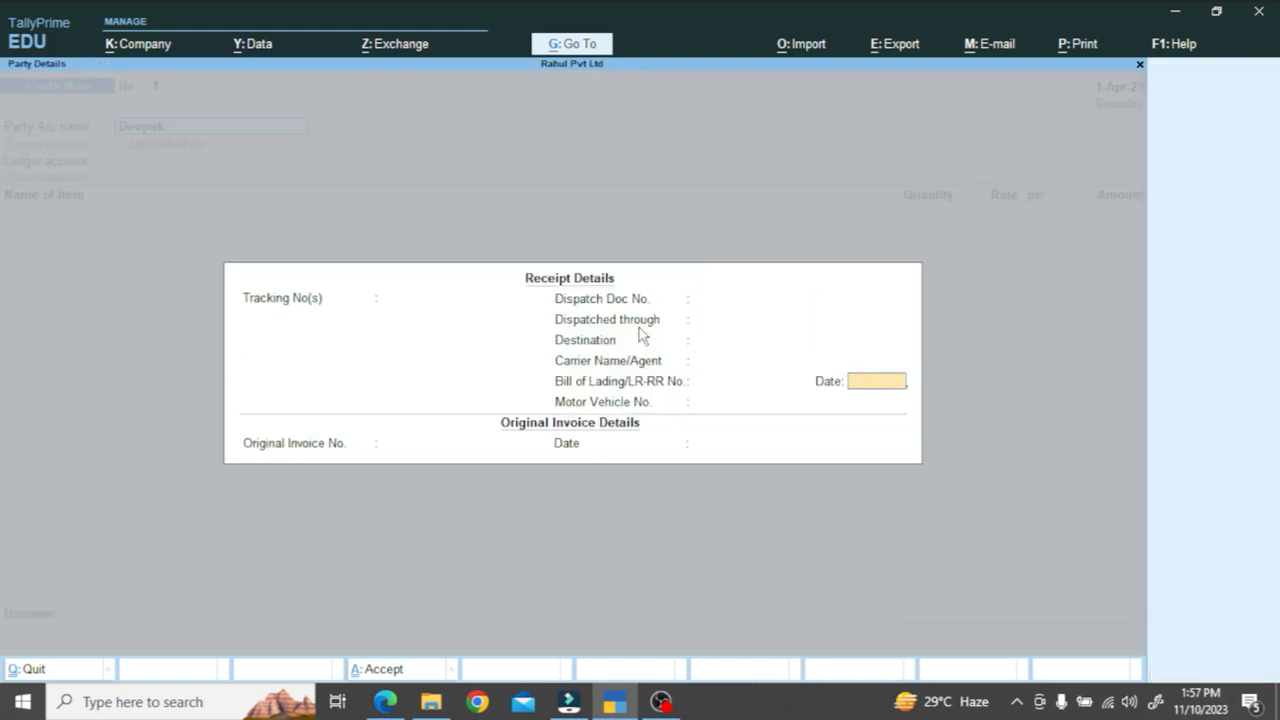
key("Return")
key("Return")
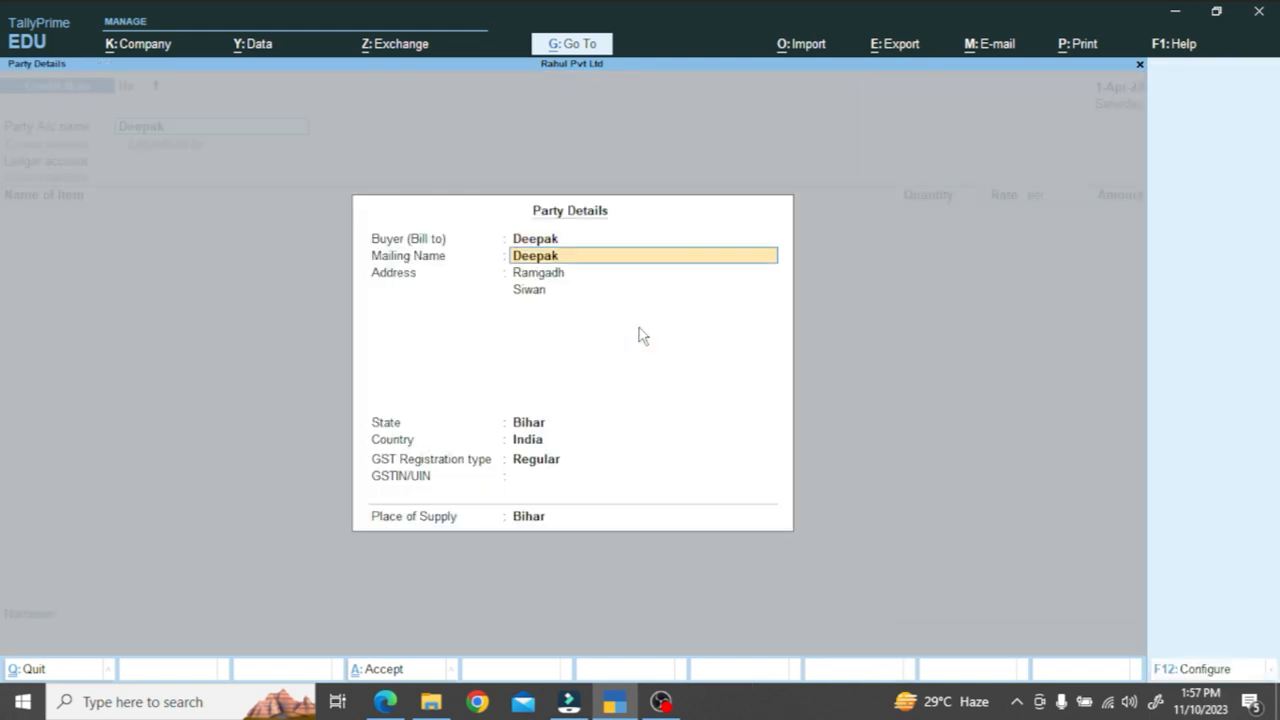
key("Return")
key("ctrl+a")
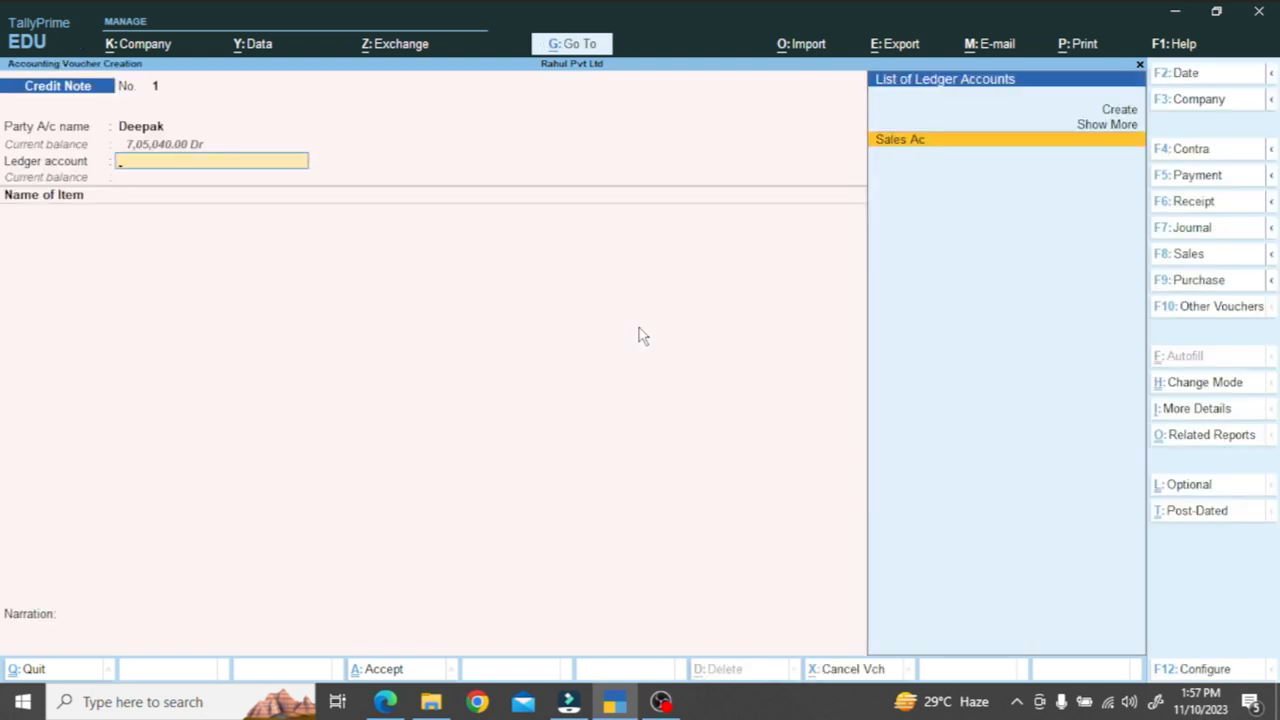
- Create a ledger named Sales Return Ac under Sales Accounts and use it as the credit note's ledger account
key("Up")
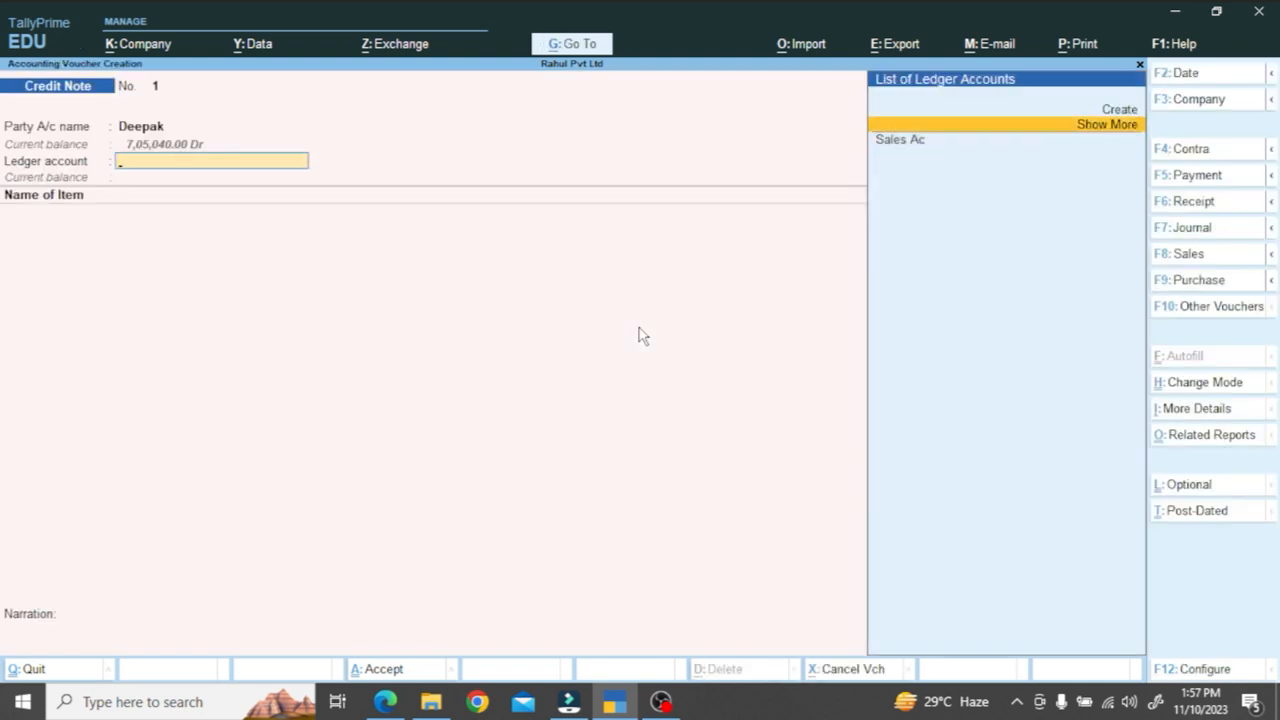
key("Up")
key("Return")
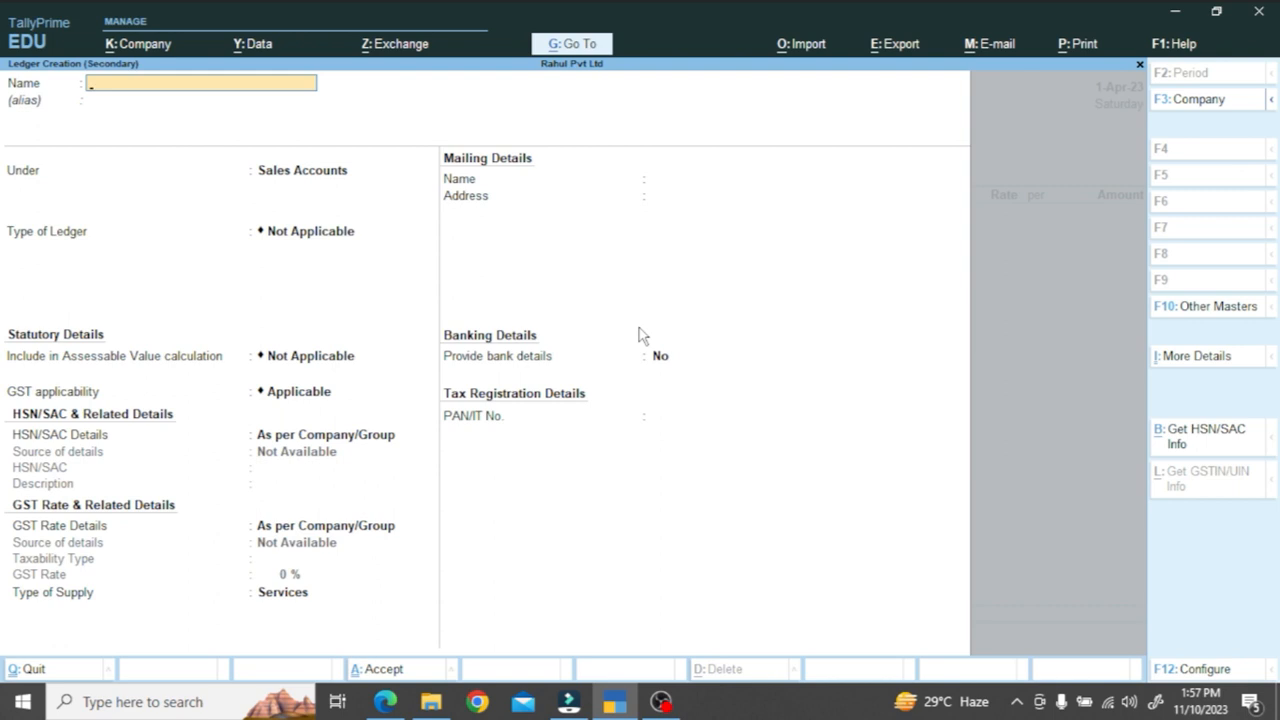
type("Return Ac")
key("Return")
type("Sales")
key("Return")
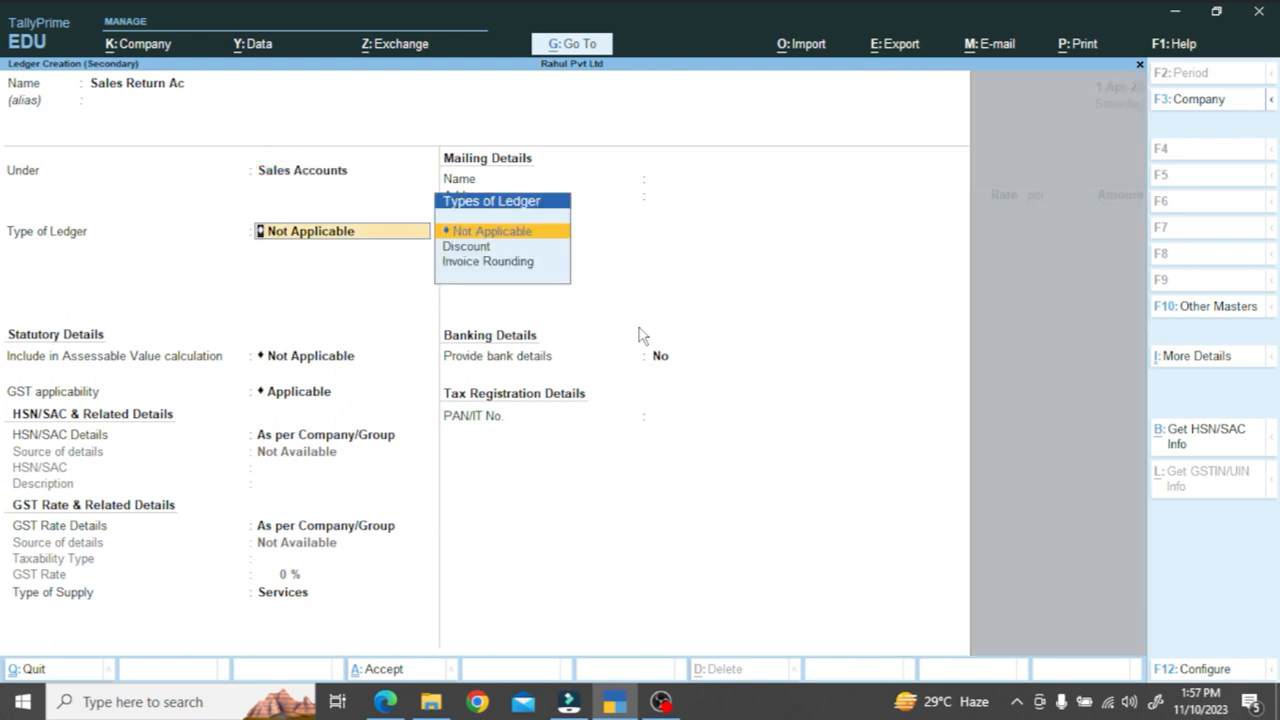
key("ctrl+a")
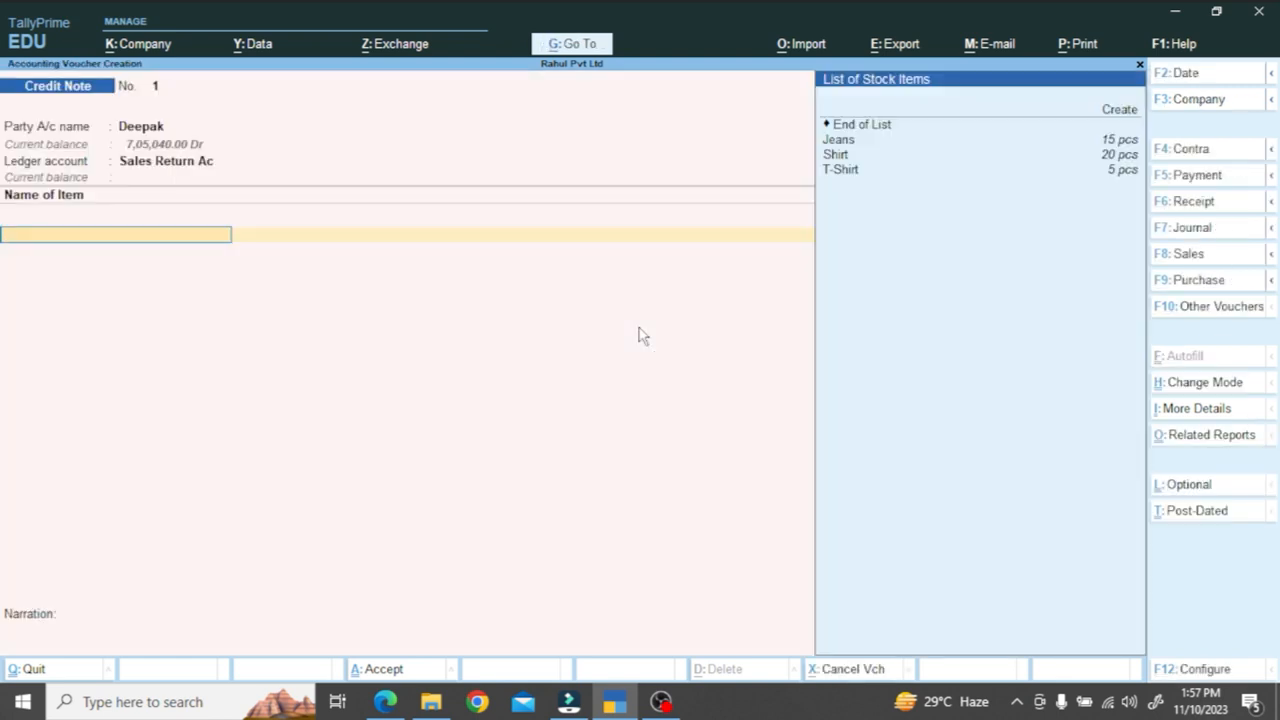
- Add the T-Shirt to the credit note with 5 pcs at a rate of 800, checking the figures in the PDF
key("alt+Tab")
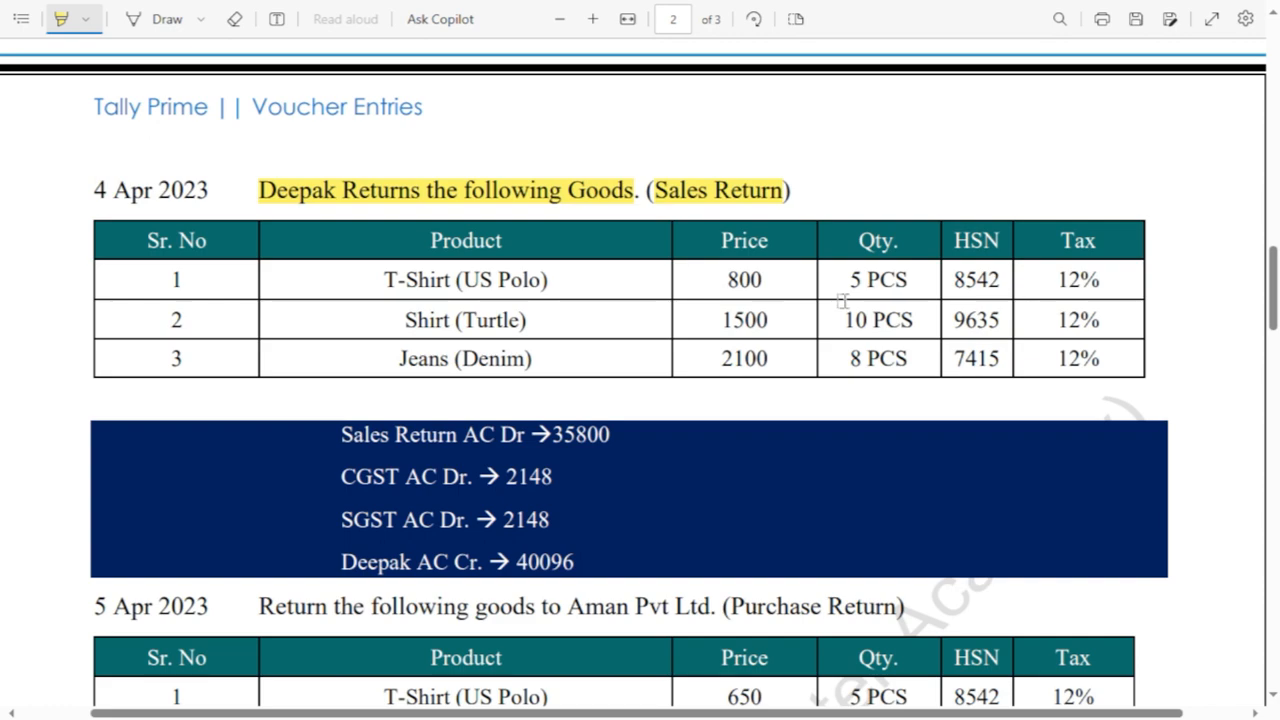
key("alt+Tab")
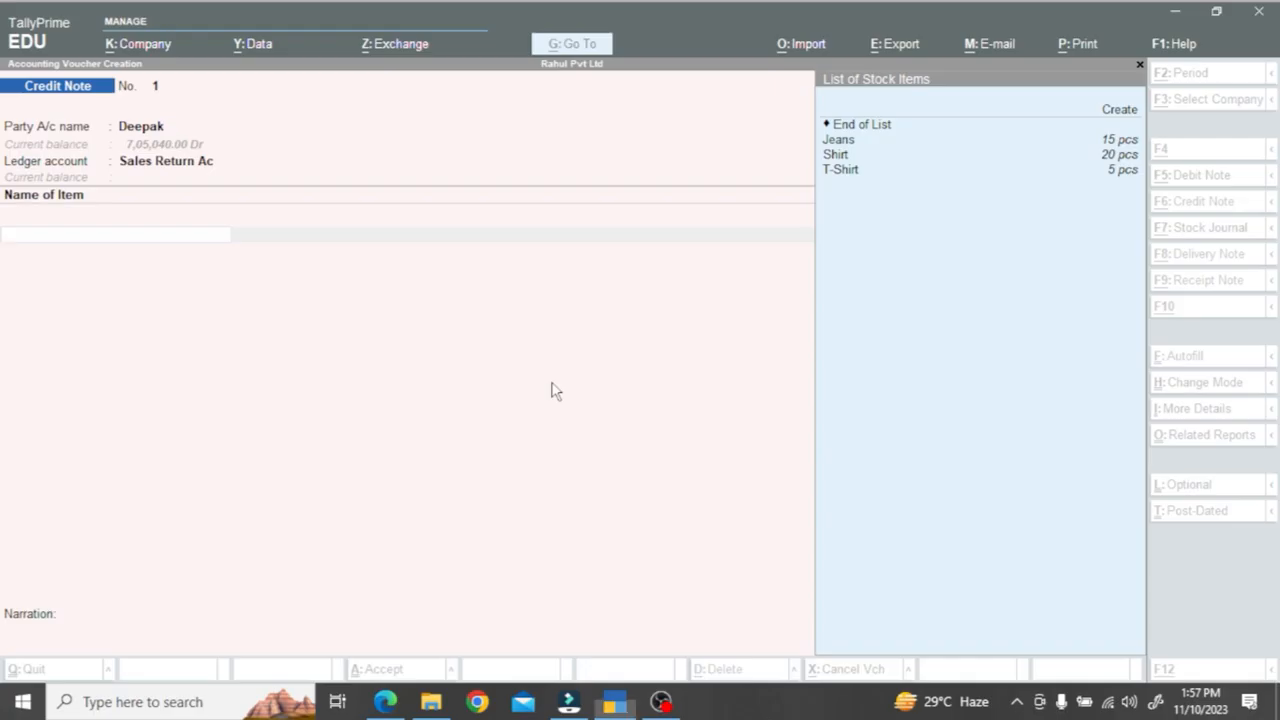
type("t")
key("Return")
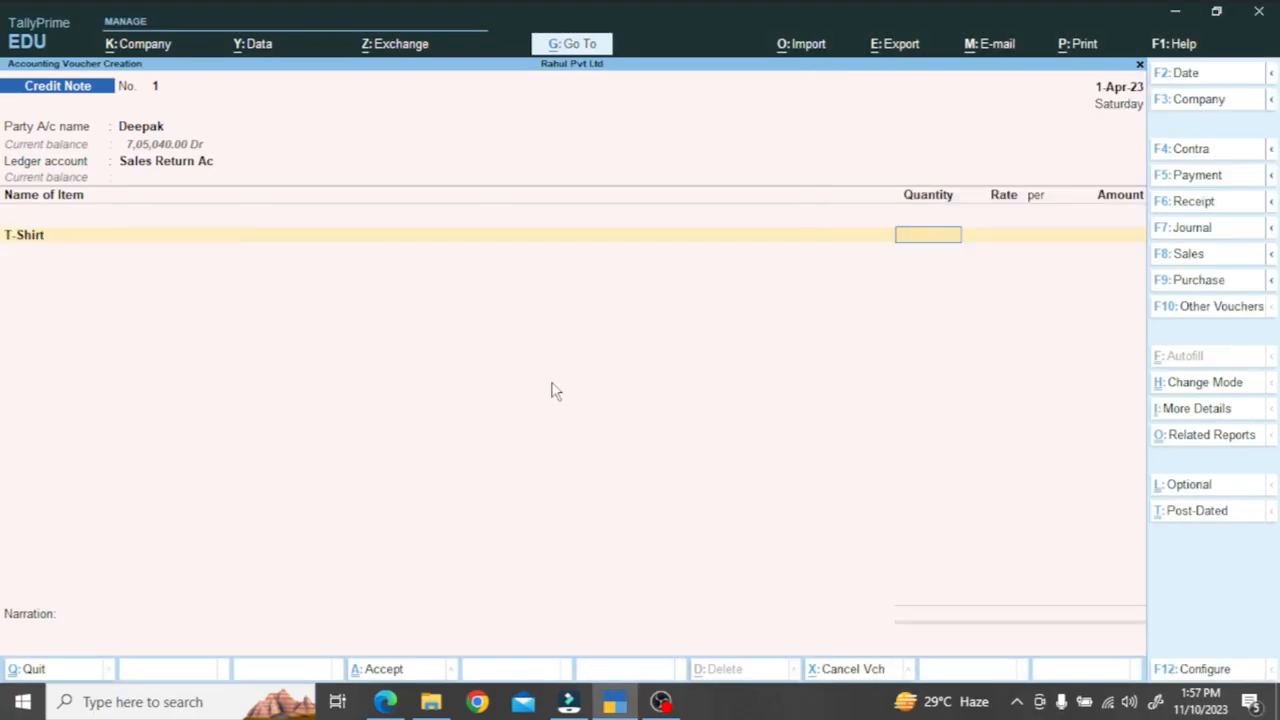
type("5")
key("Return")
key("Return")
key("Return")
key("Return")
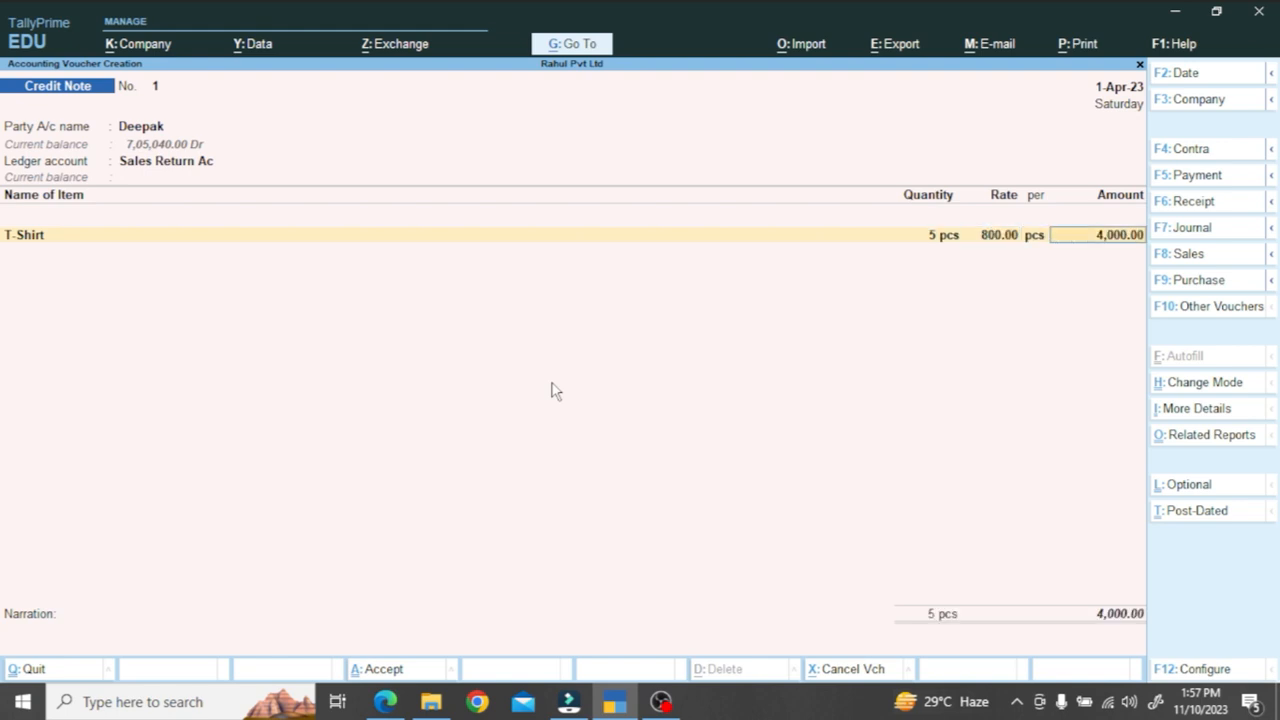
- Add the Shirt to the credit note with 10 pcs at a rate of 1500
type("sh")
key("Return")
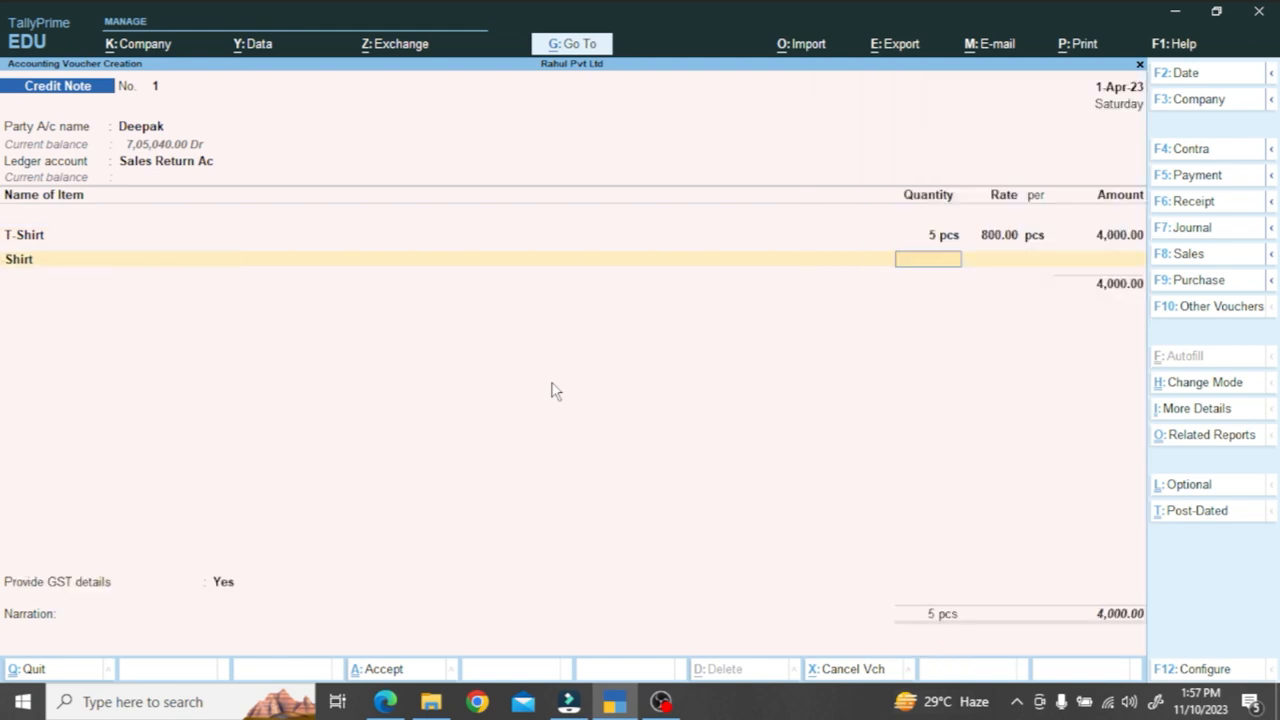
key("Return")
key("Return")
key("Return")
key("Return")
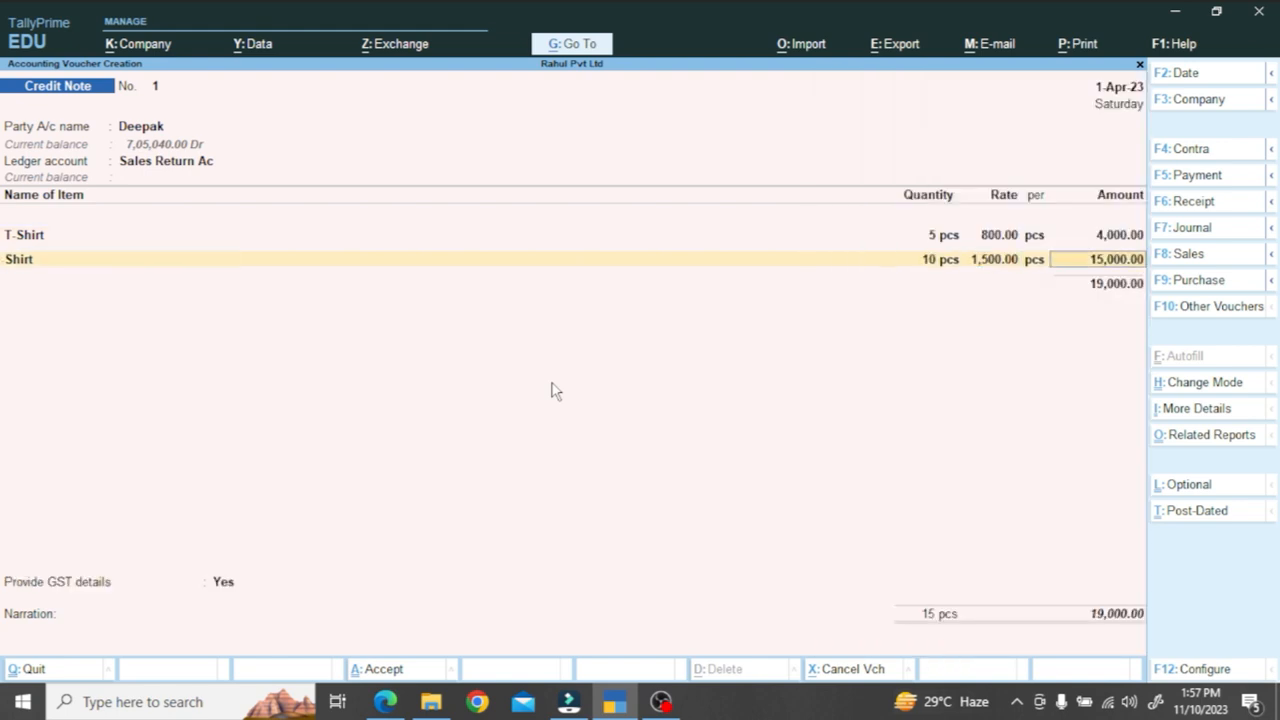
- Add the Jeans to the credit note with 8 pcs at a rate of 2100, and highlight the Sales Return amount 35800 in the PDF
type("j")
key("Return")
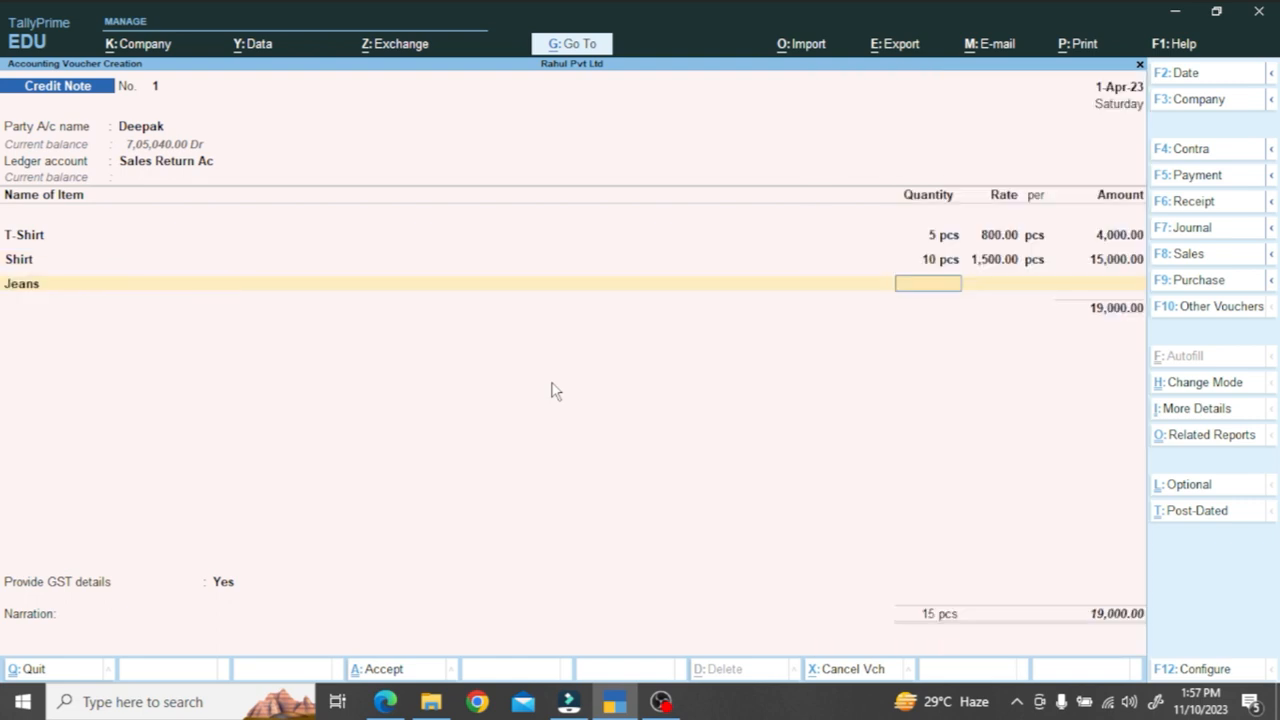
type("8")
key("Return")
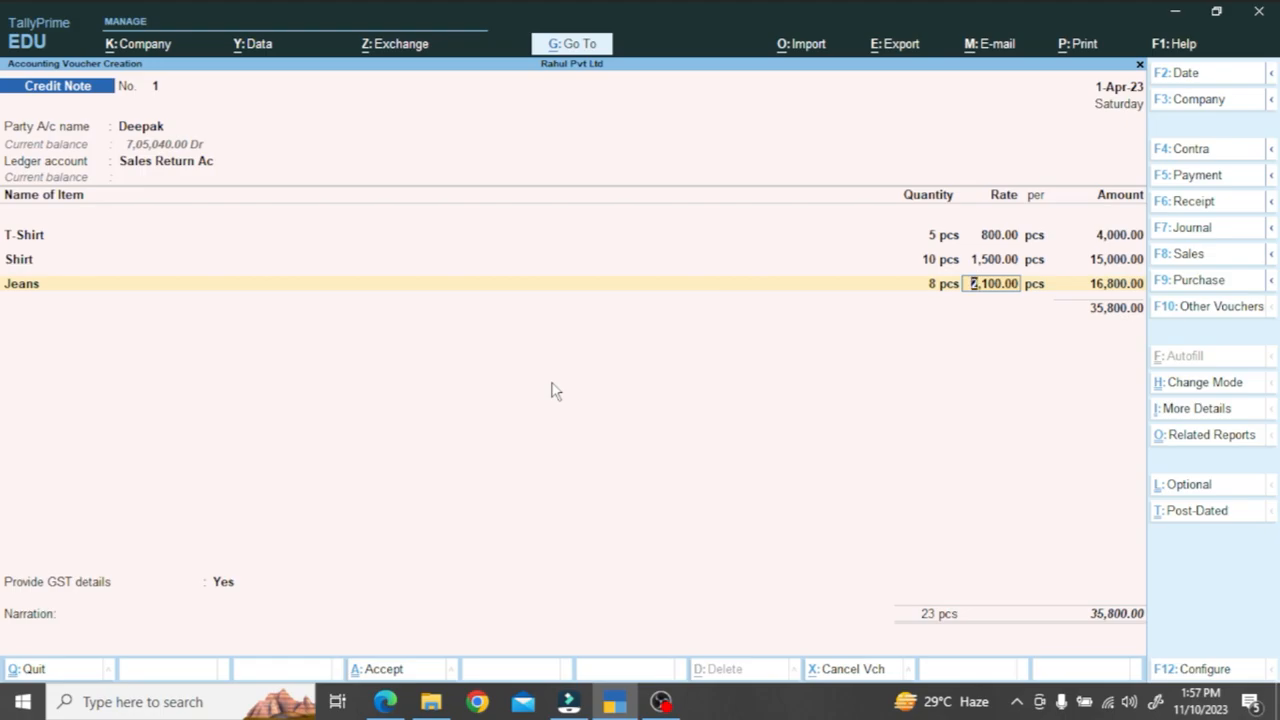
key("alt+Tab")
left_click_drag(551, 444, 612, 437)
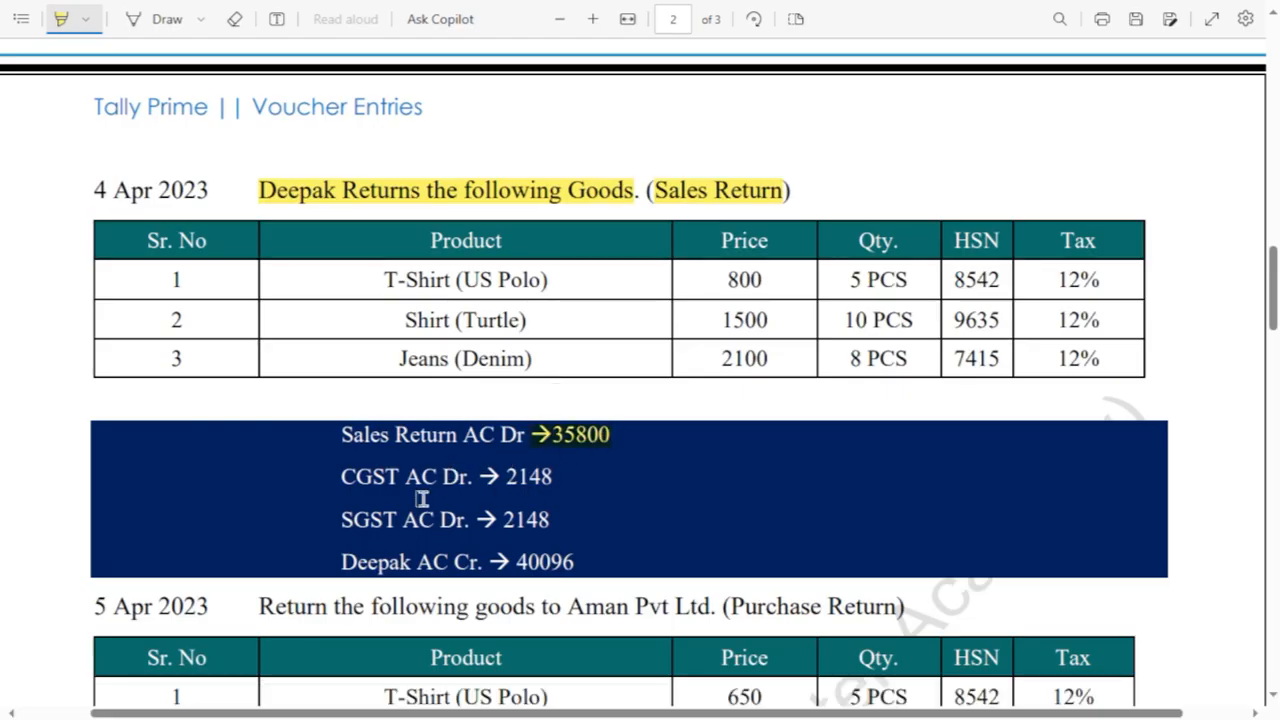
key("alt+Tab")
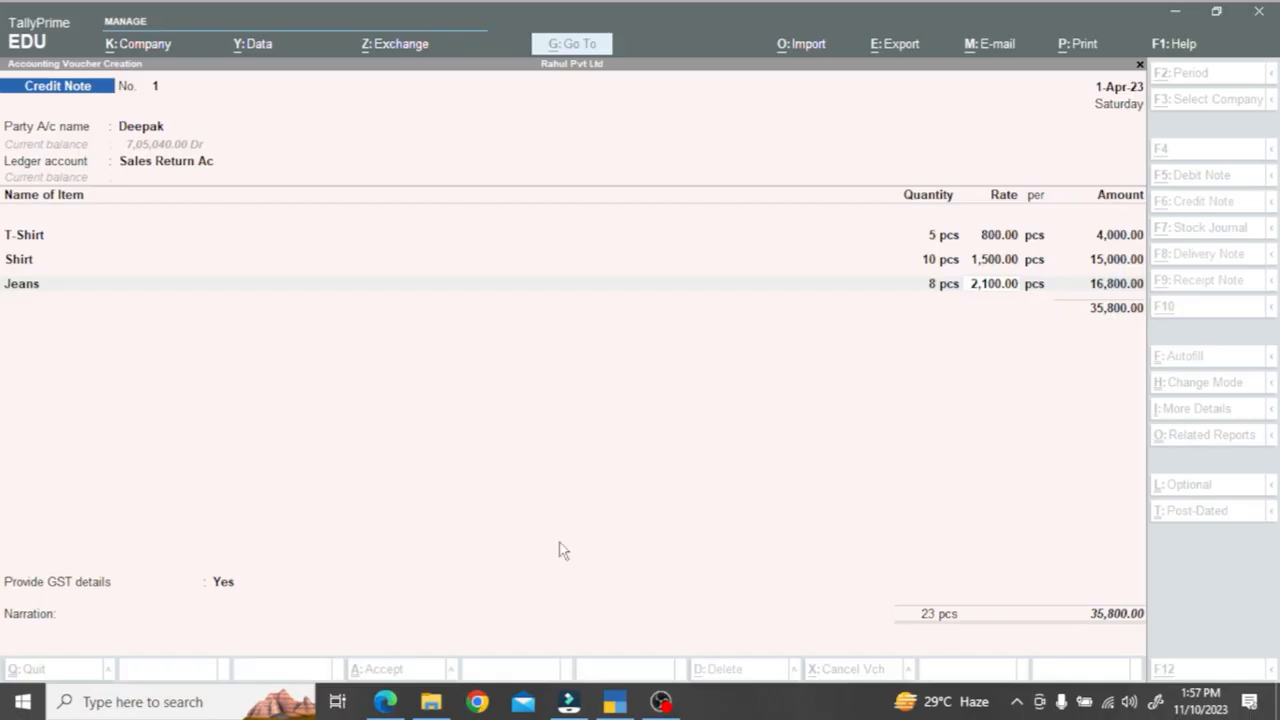
key("Return")
key("Return")
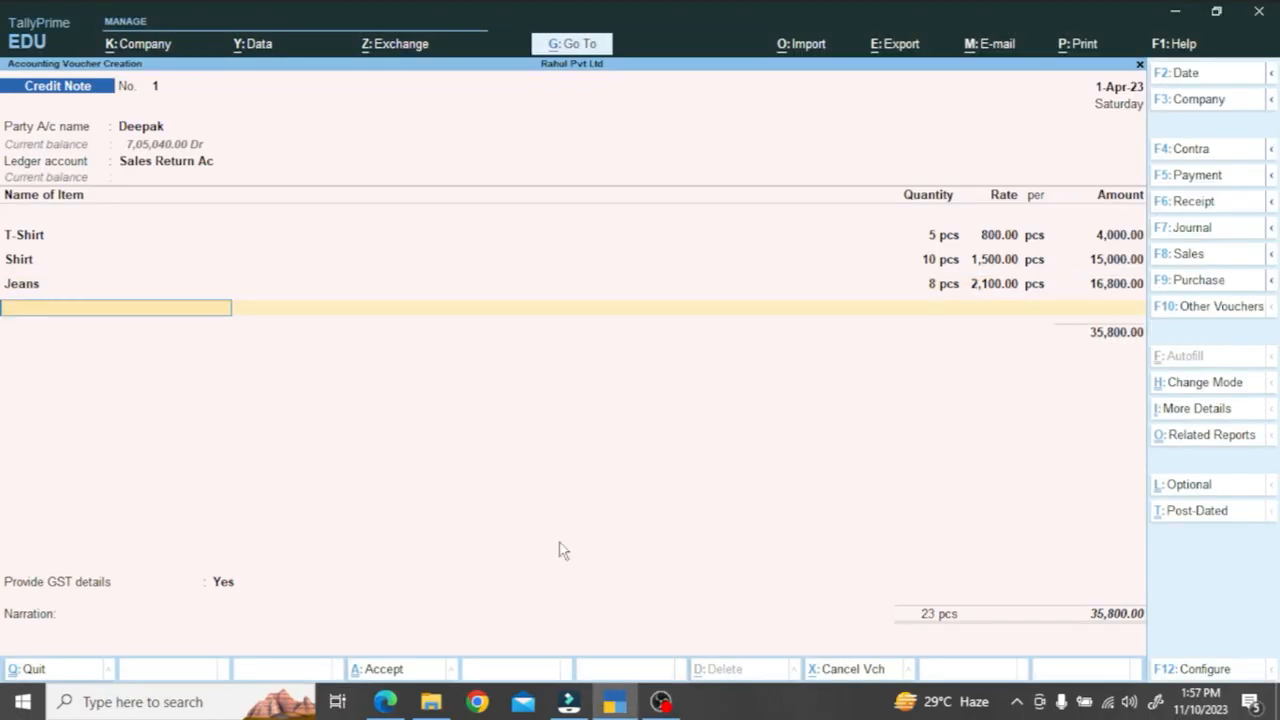
- Add the CGST and SGST ledgers below the credit note's items, and highlight the customer's credit amount 40096 in the PDF
key("Return")
type("C")
key("Return")
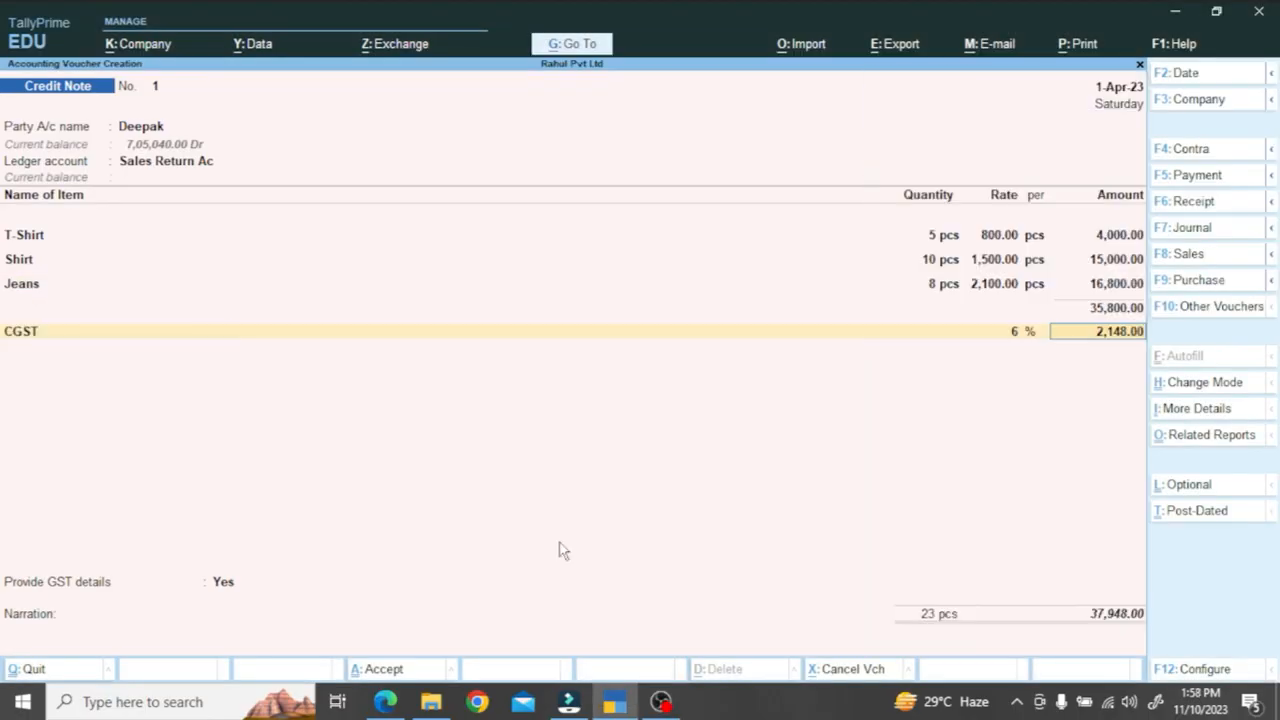
key("Return")
type("SGST")
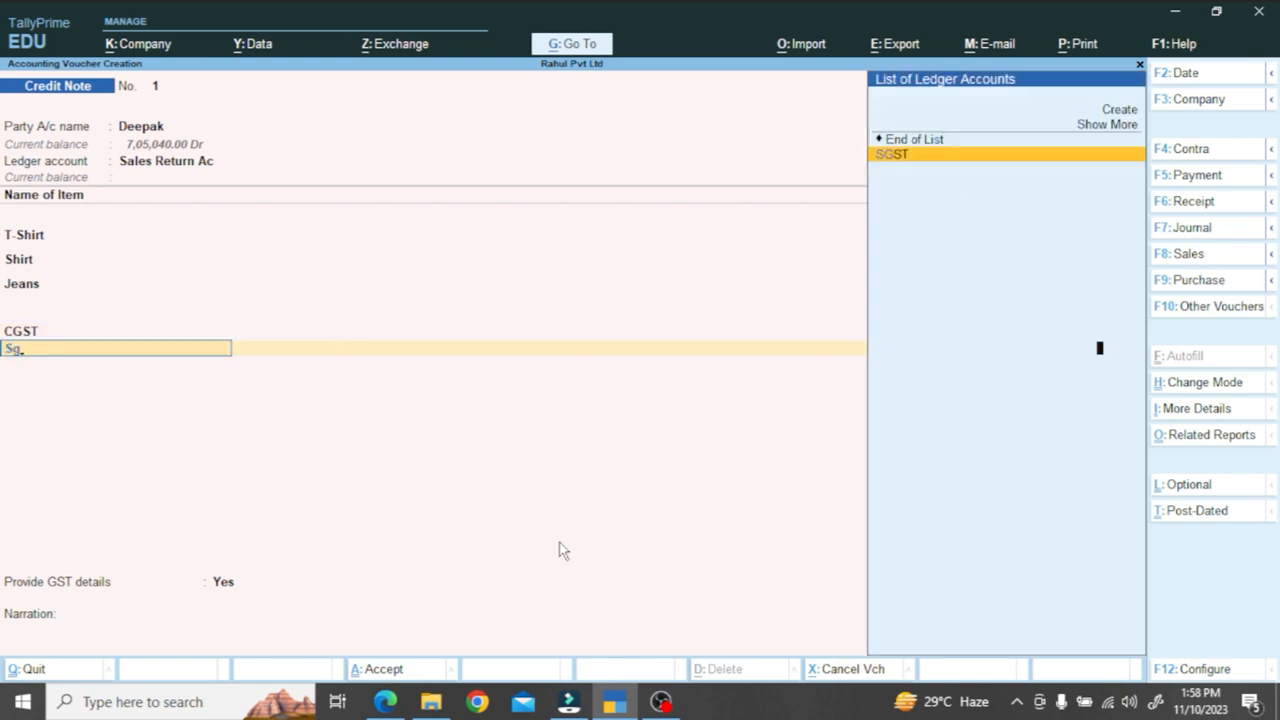
key("Return")
key("alt+Tab")
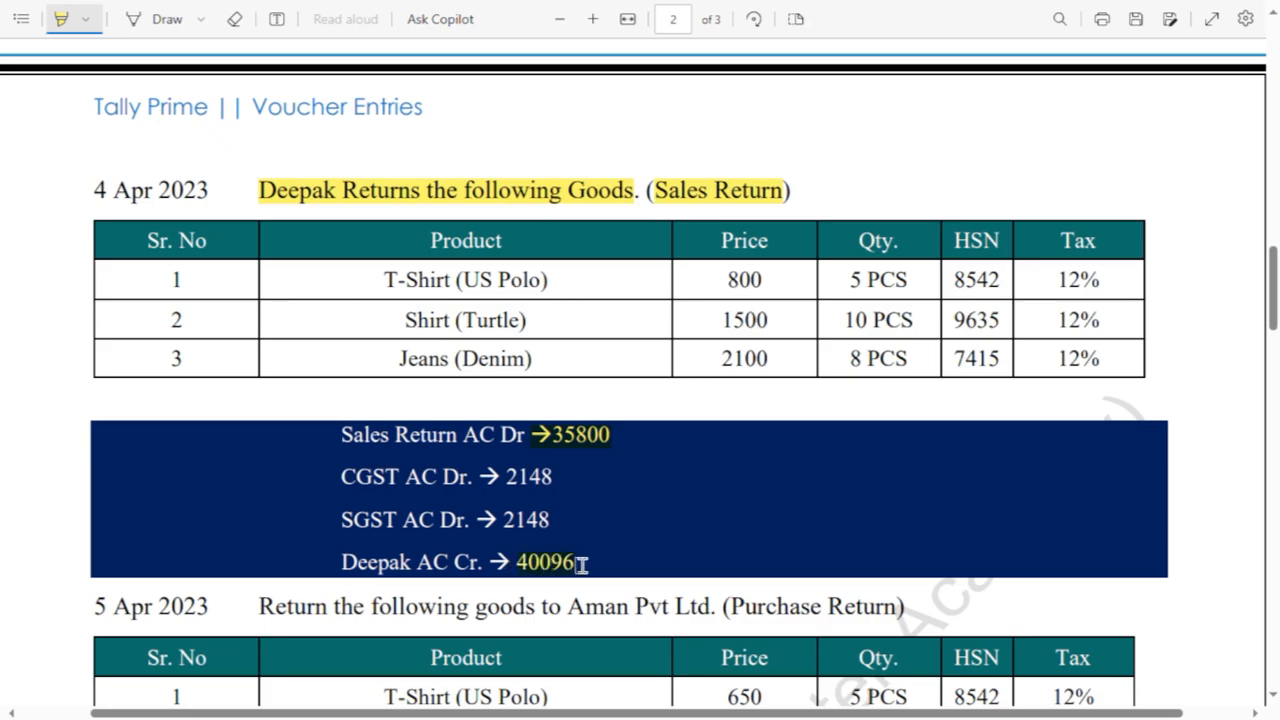
- In TallyPrime, allocate the credit note's 40,096 to the customer as On Account, leave the narration blank and save the voucher
key("alt+Tab")
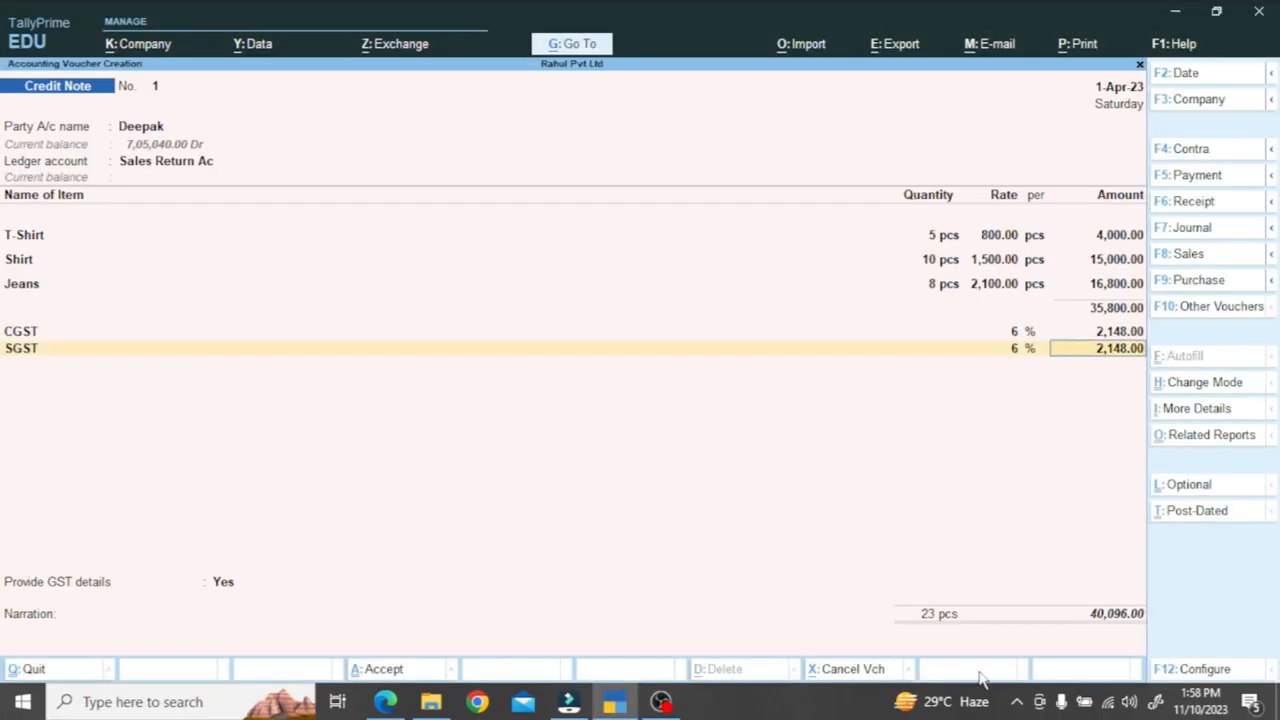
left_click(1125, 614)
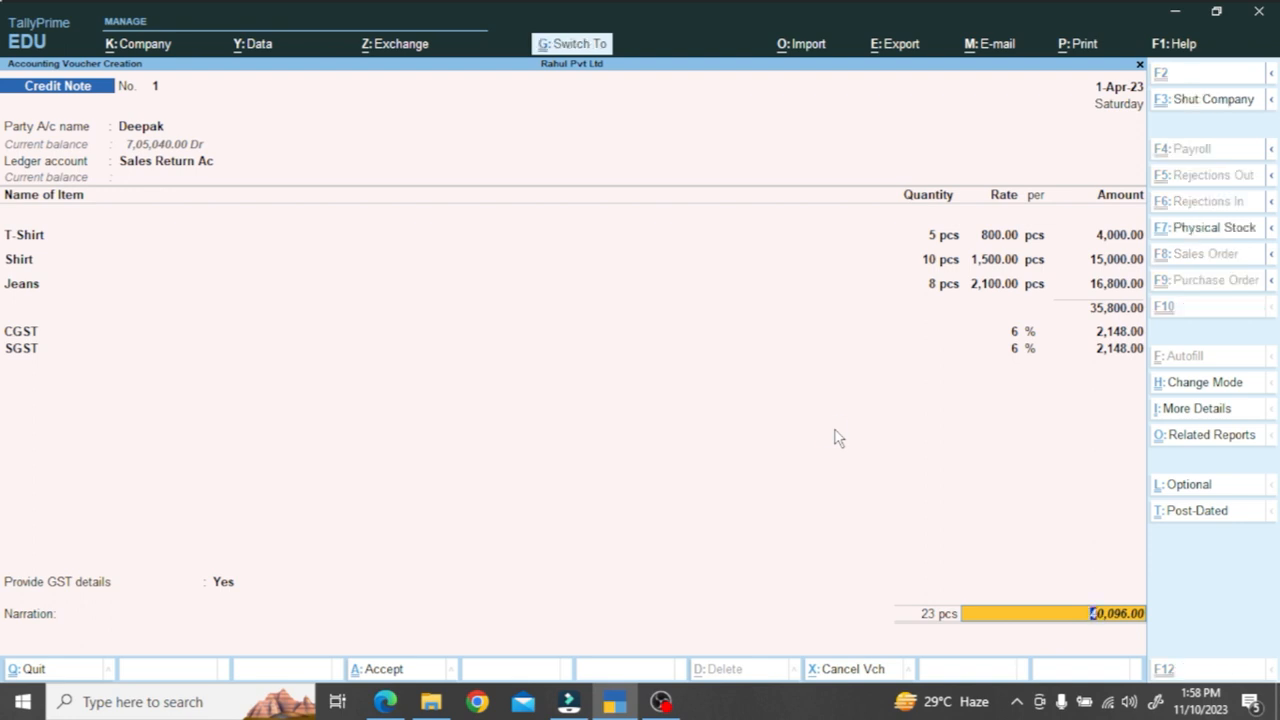
key("Return")
key("Down")
key("Down")
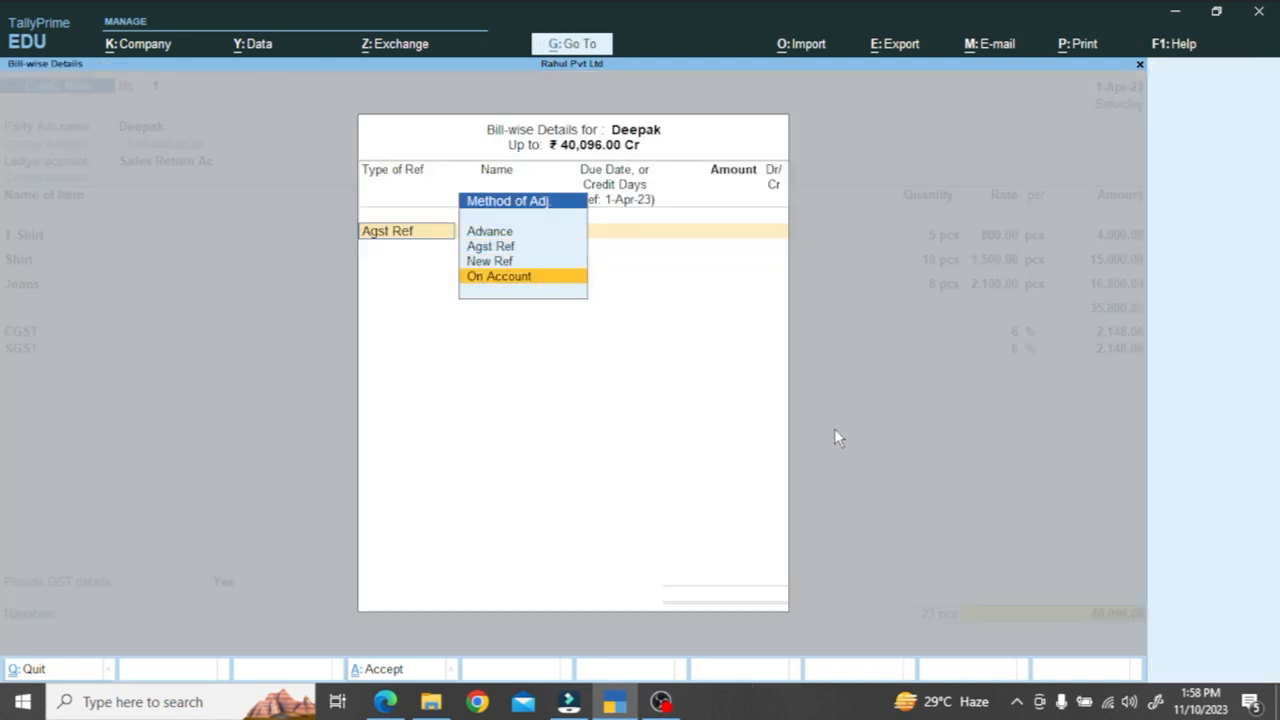
key("Return")
key("Return")
key("Return")
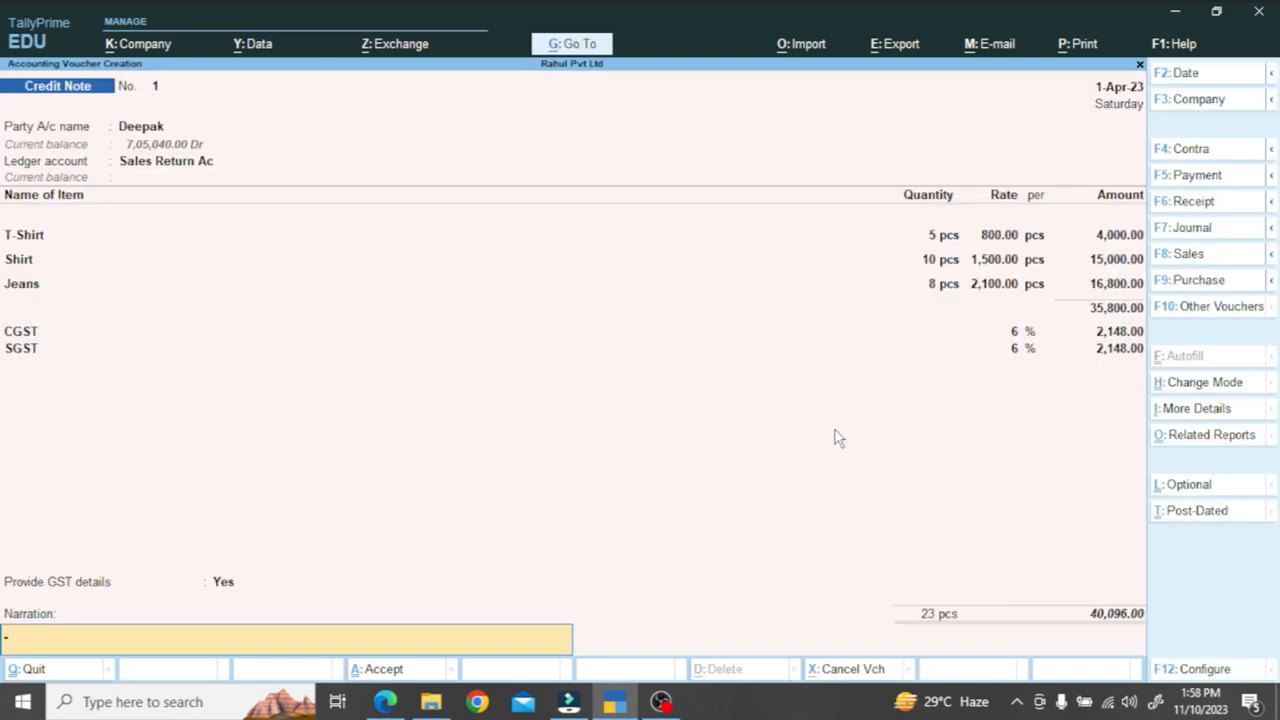
key("Return")
key("Return")
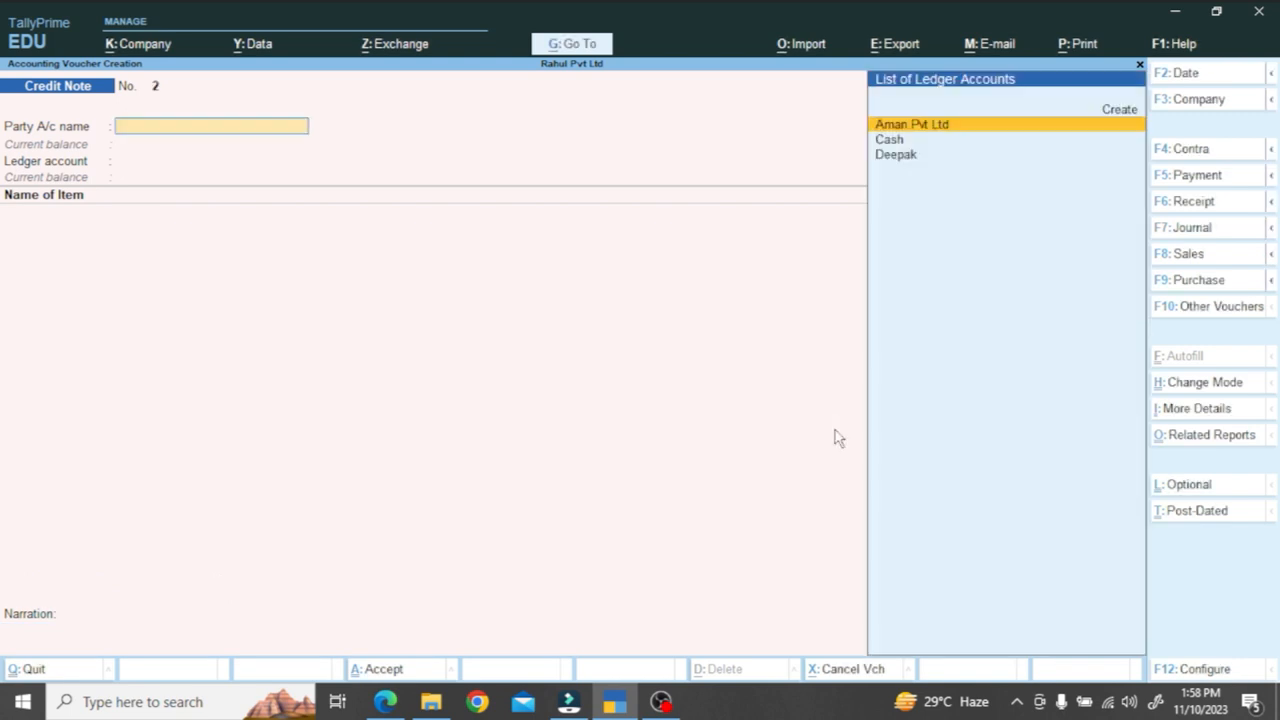
- Switch to the PDF and highlight the 5 Apr entry on returning goods to Aman Pvt Ltd, including Purchase Return
key("alt+Tab")
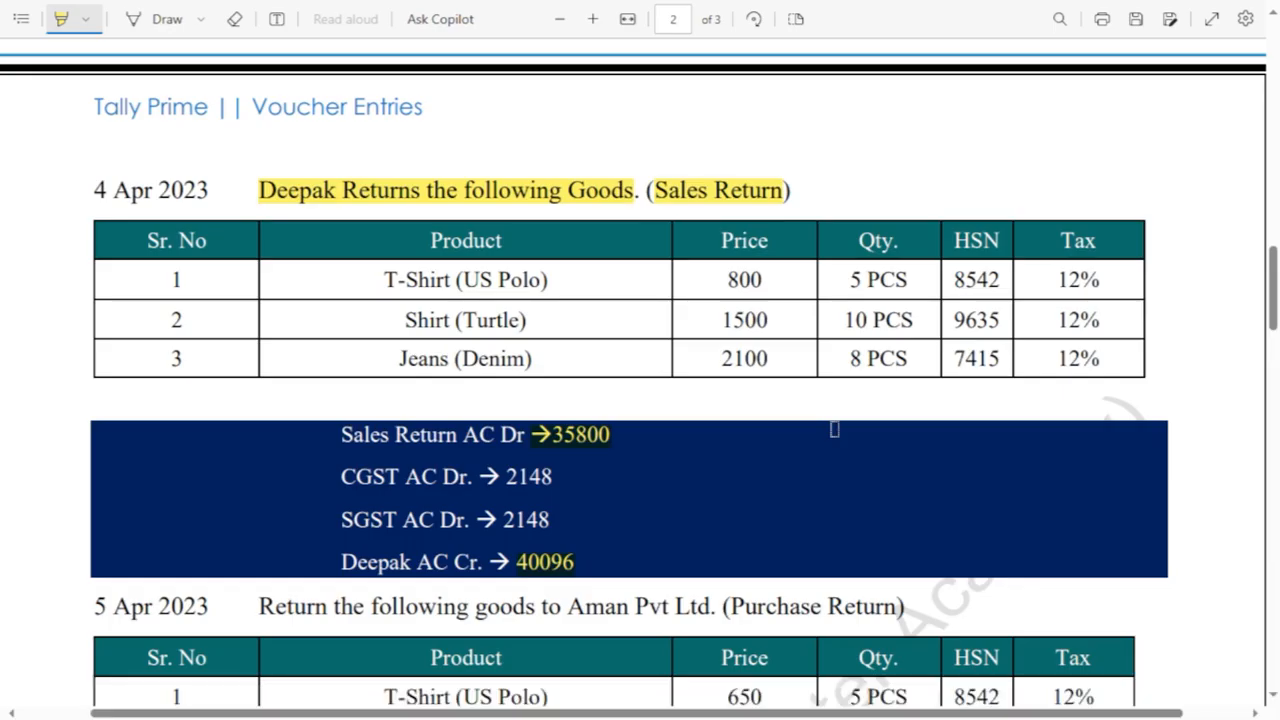
scroll(582, 486, "down", 3)
scroll(582, 486, "down", 2)
left_click_drag(306, 290, 898, 288)
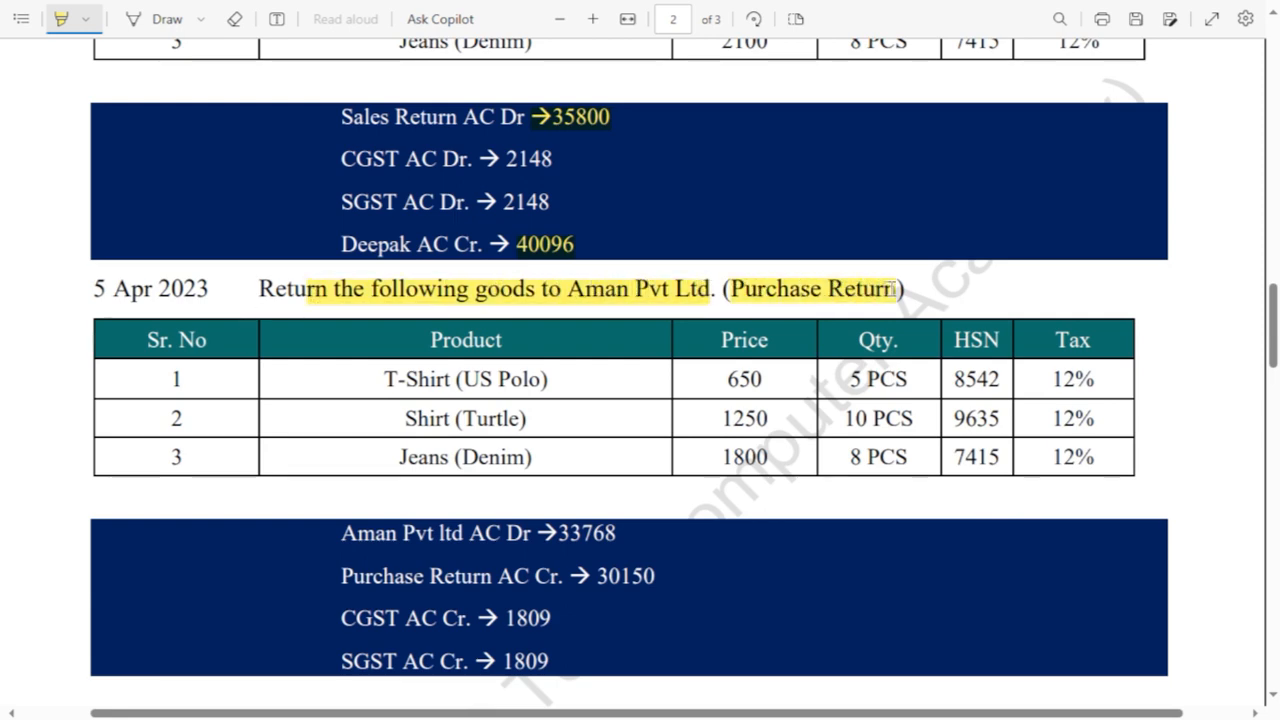
scroll(750, 345, "down", 2)
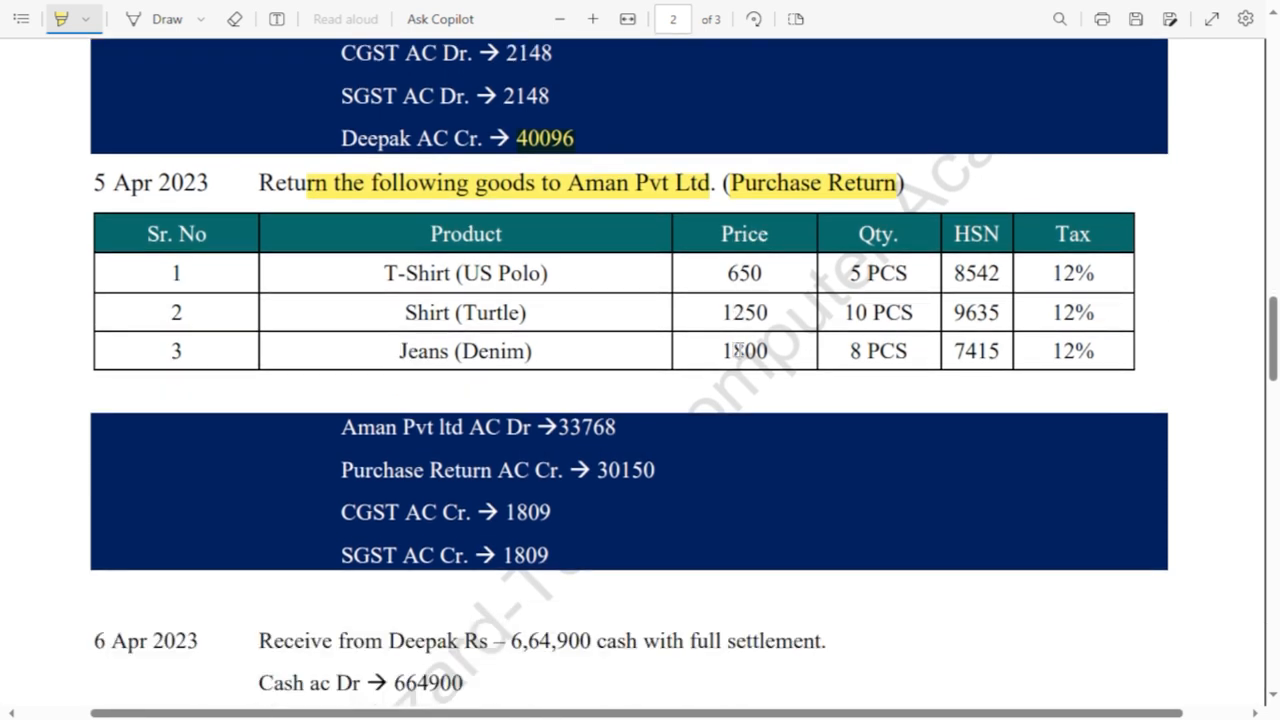
- Back in TallyPrime, change the voucher type to Debit Note and set Aman Pvt Ltd as the party, accepting the default party details
key("alt+Tab")
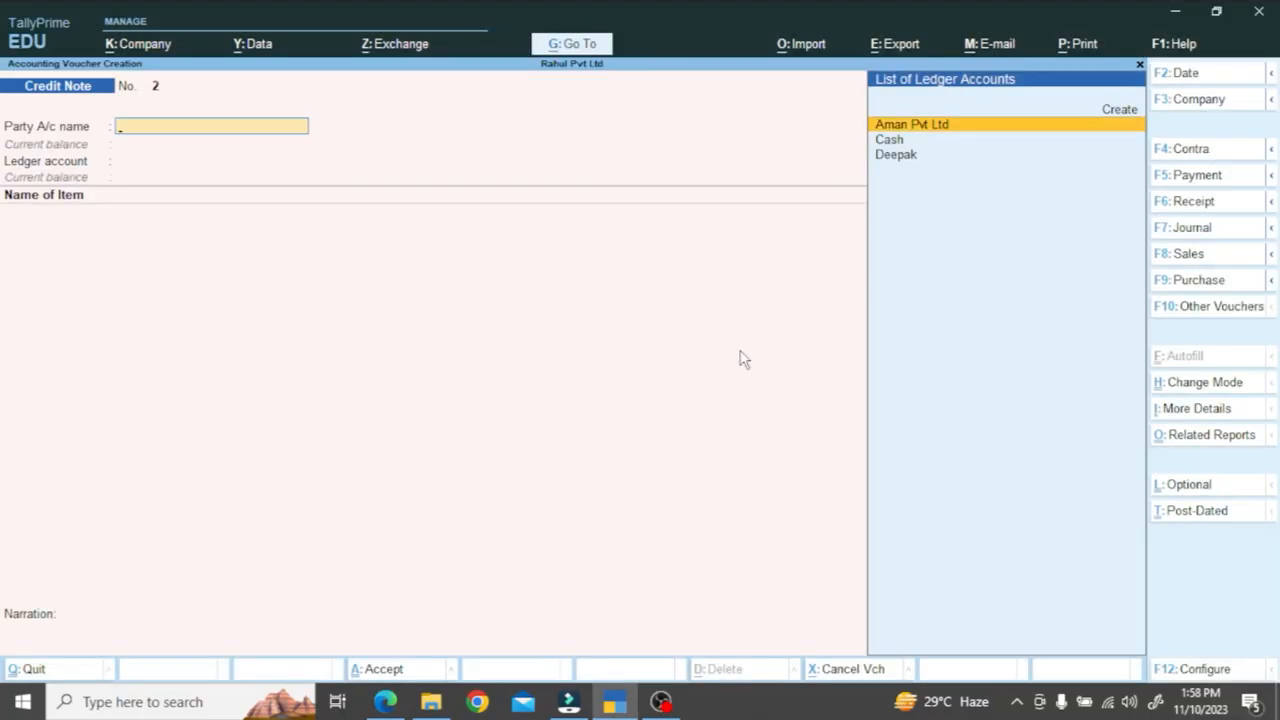
key("F10")
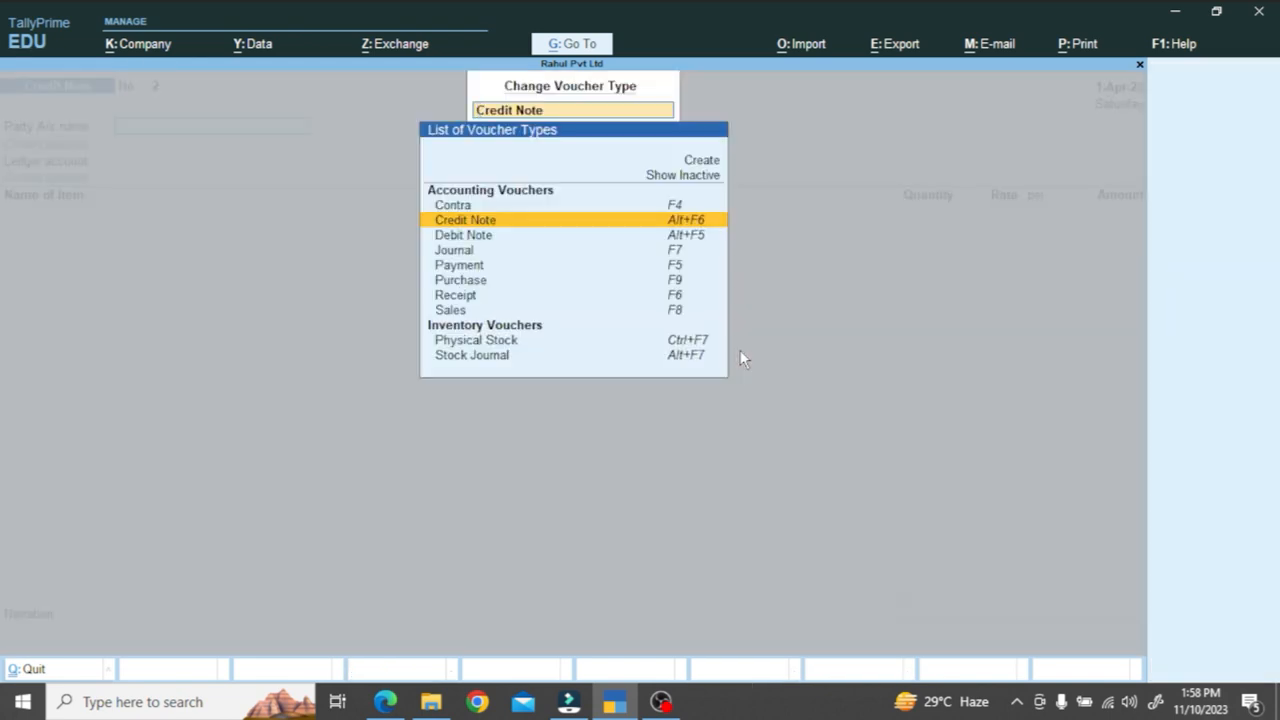
key("Down")
key("Return")
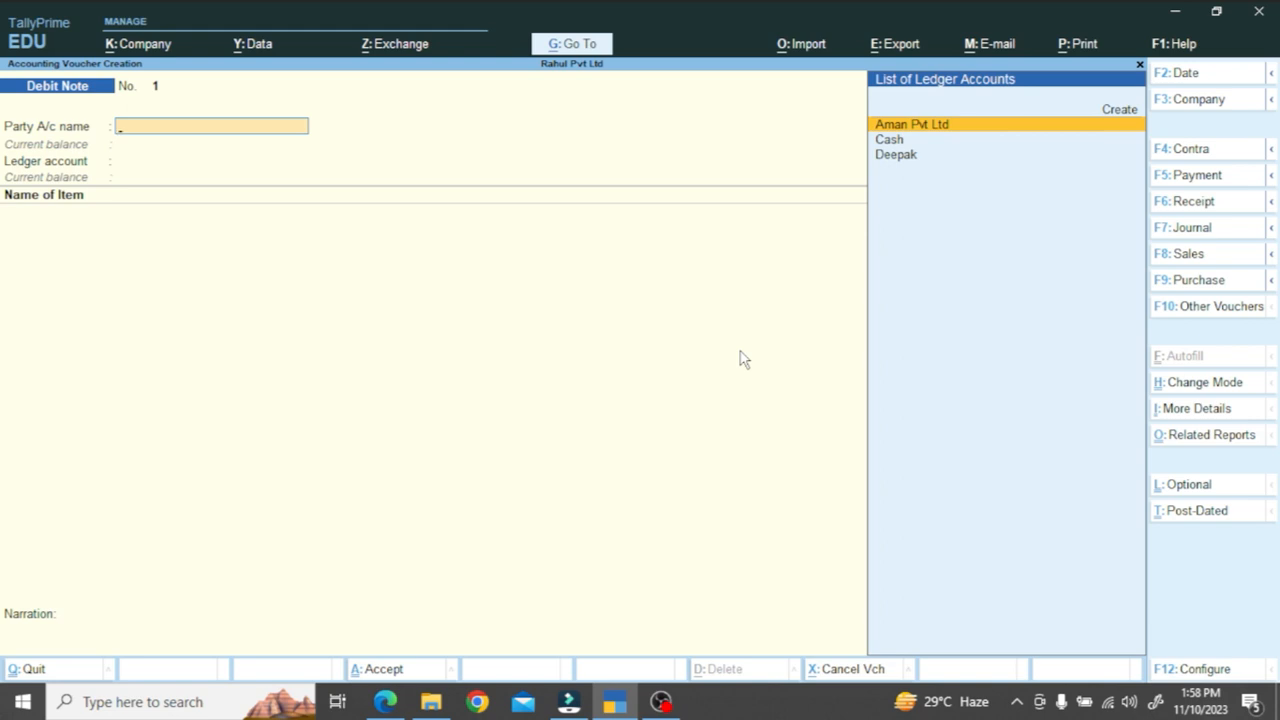
key("Return")
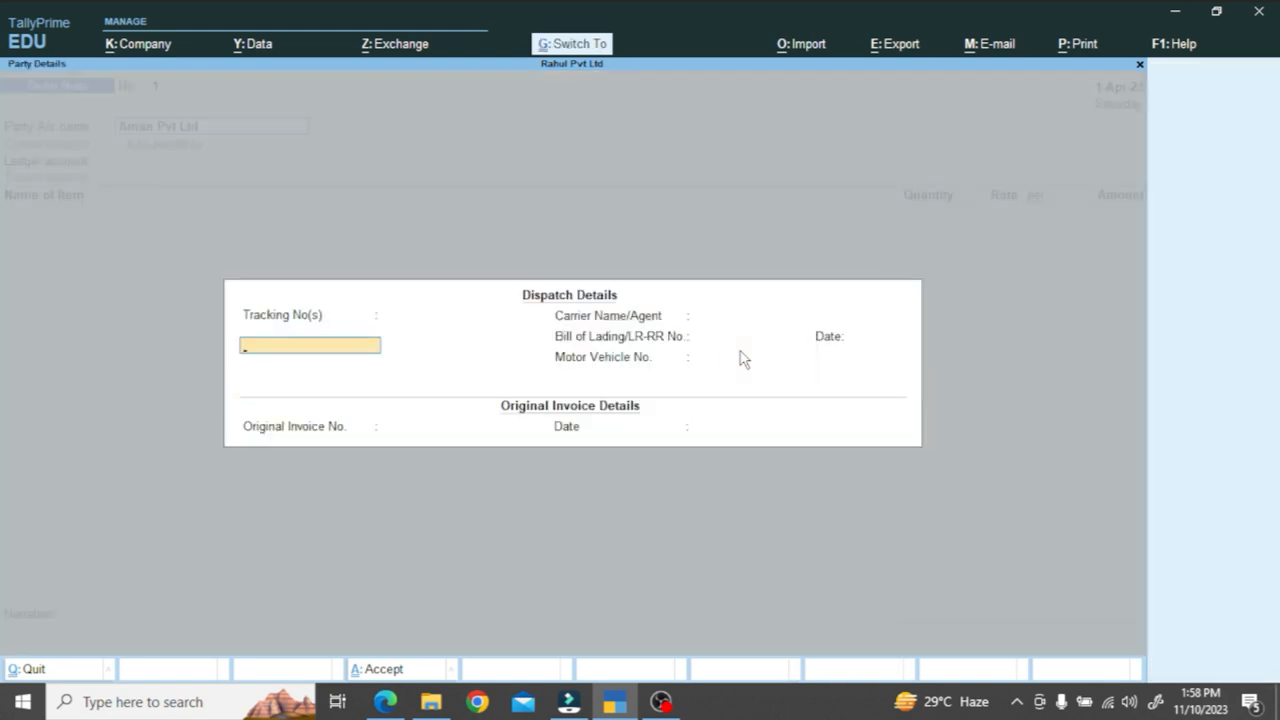
key("ctrl+a")
key("ctrl+a")
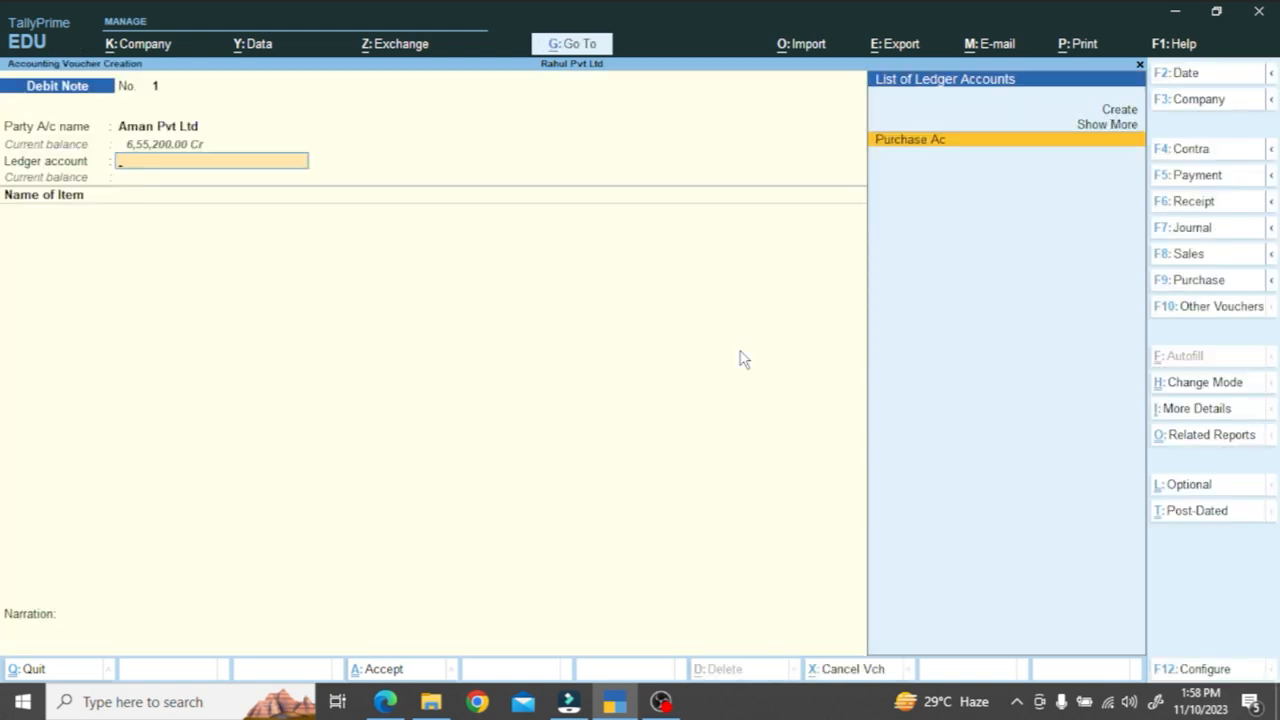
- Create the ledger Purchase Return Ac under Purchase Accounts and use it as the debit note's ledger account
key("Up")
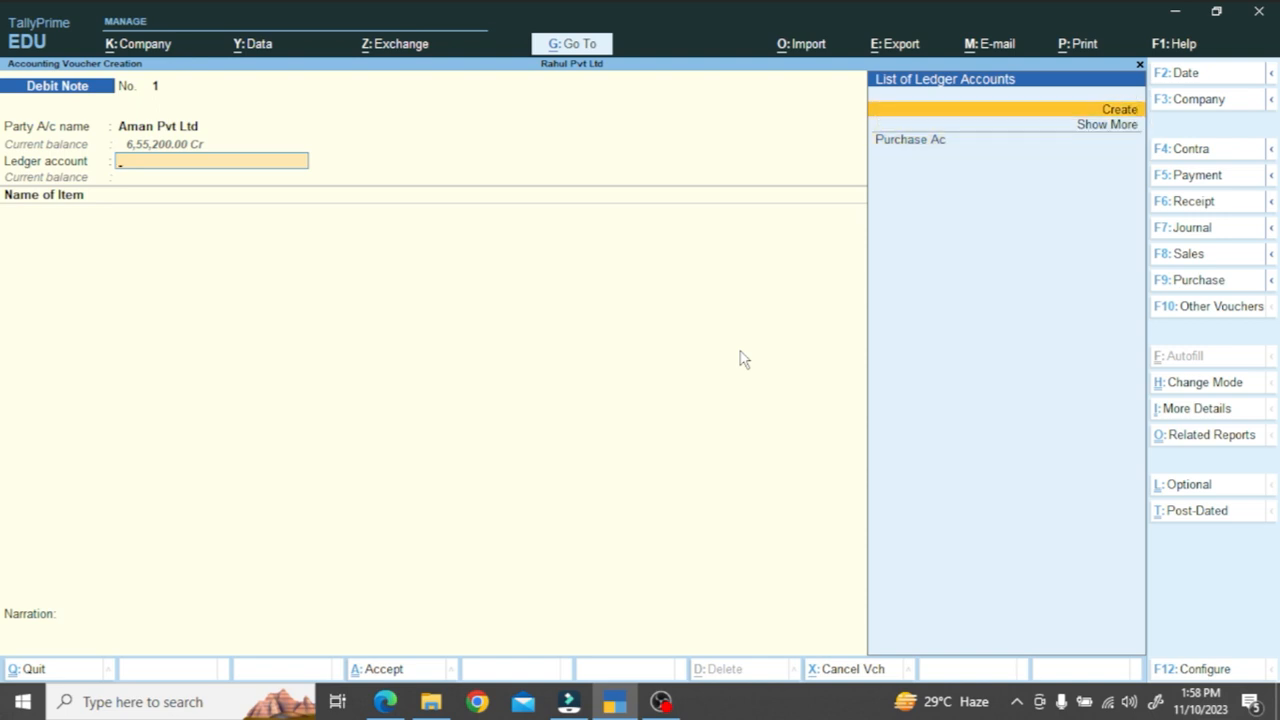
key("Return")
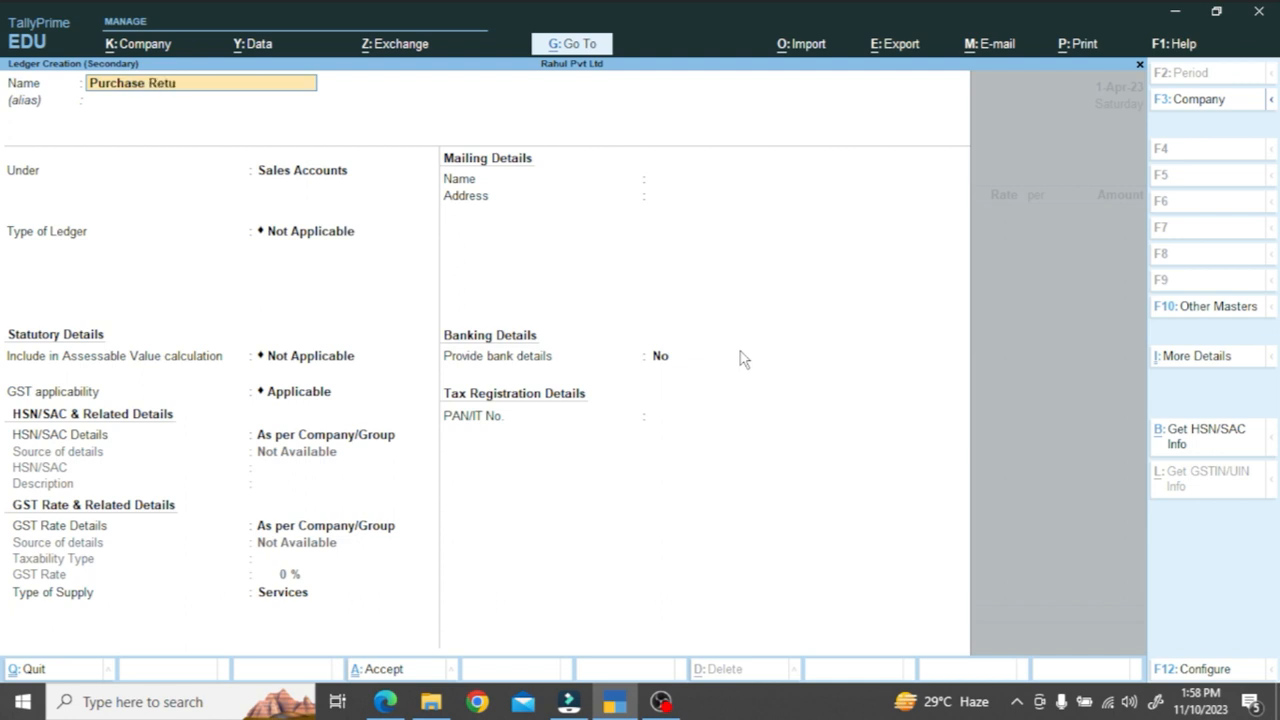
type("Purchase Return ac")
key("Return")
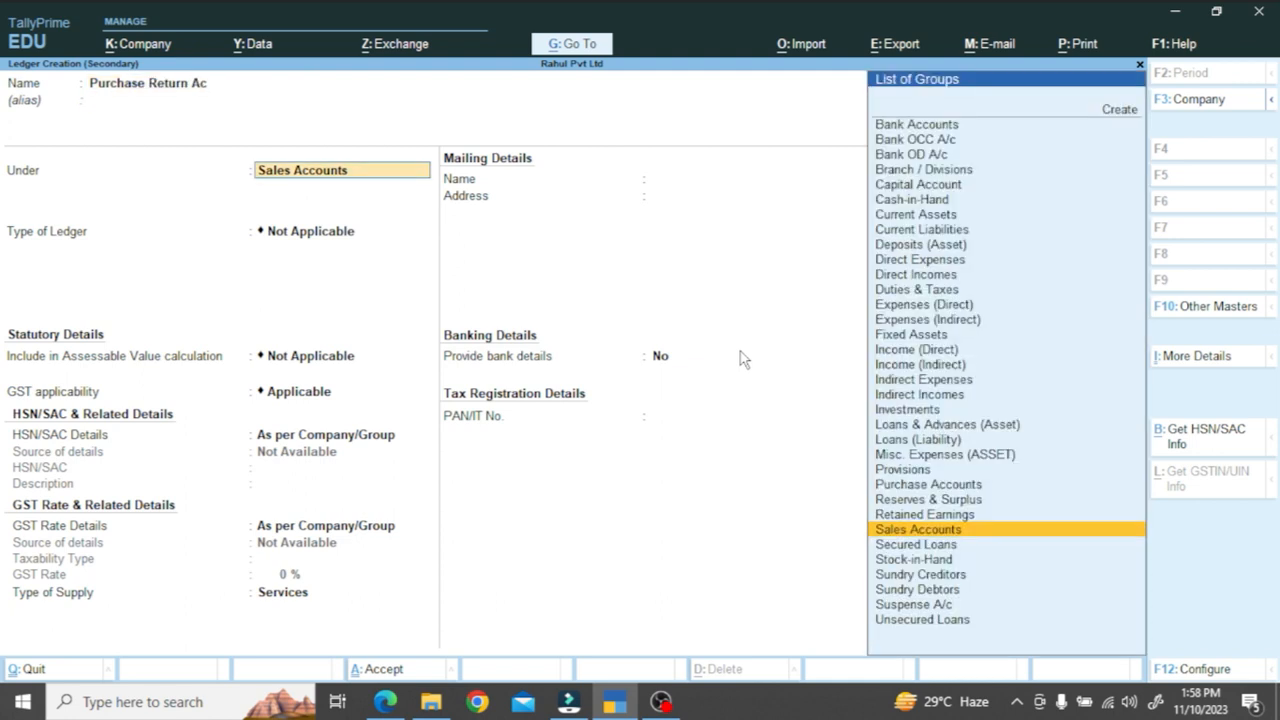
type("Purch")
key("Return")
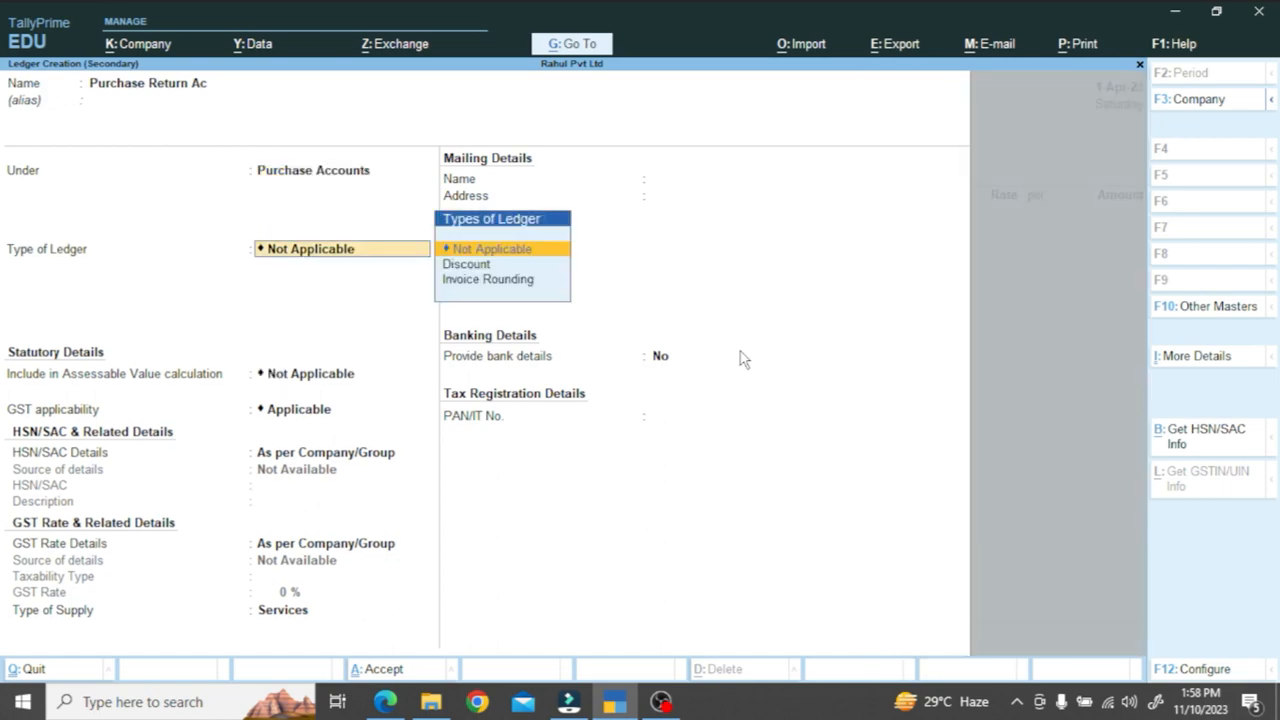
key("ctrl+a")
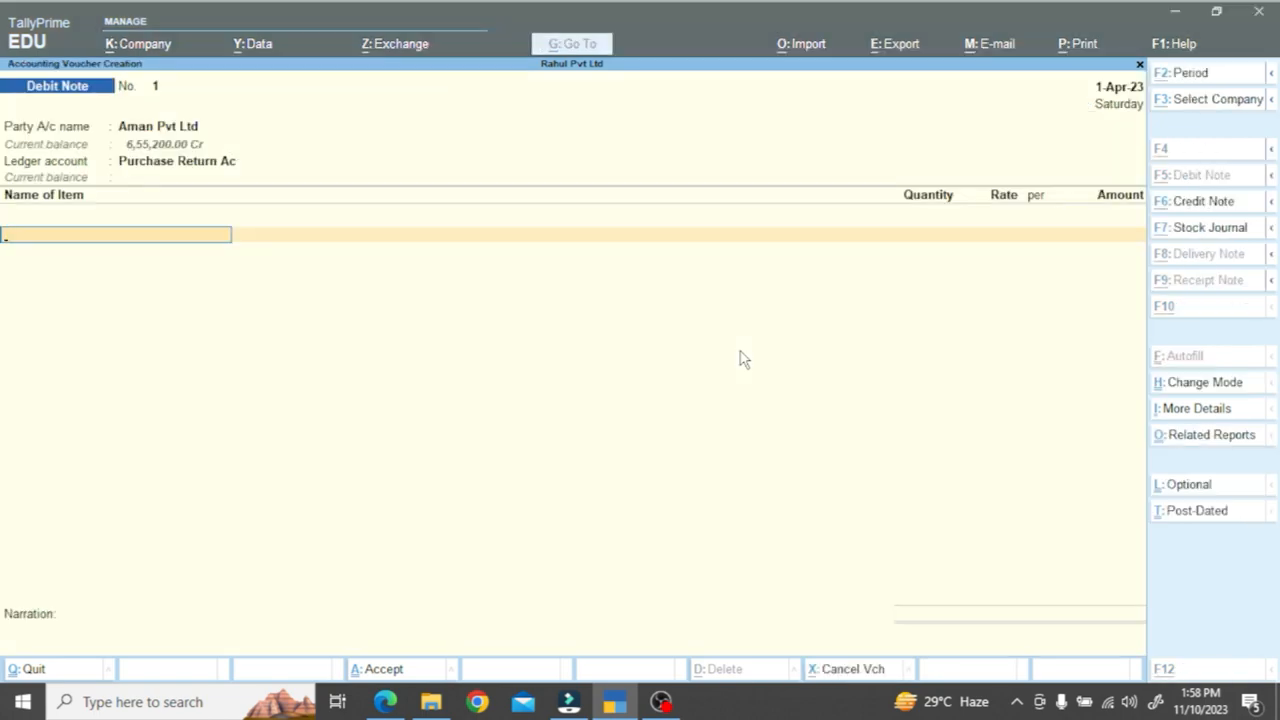
- Check the returned goods in the PDF and add the T-Shirt to the debit note with 5 pcs at a rate of 650
key("alt+Tab")
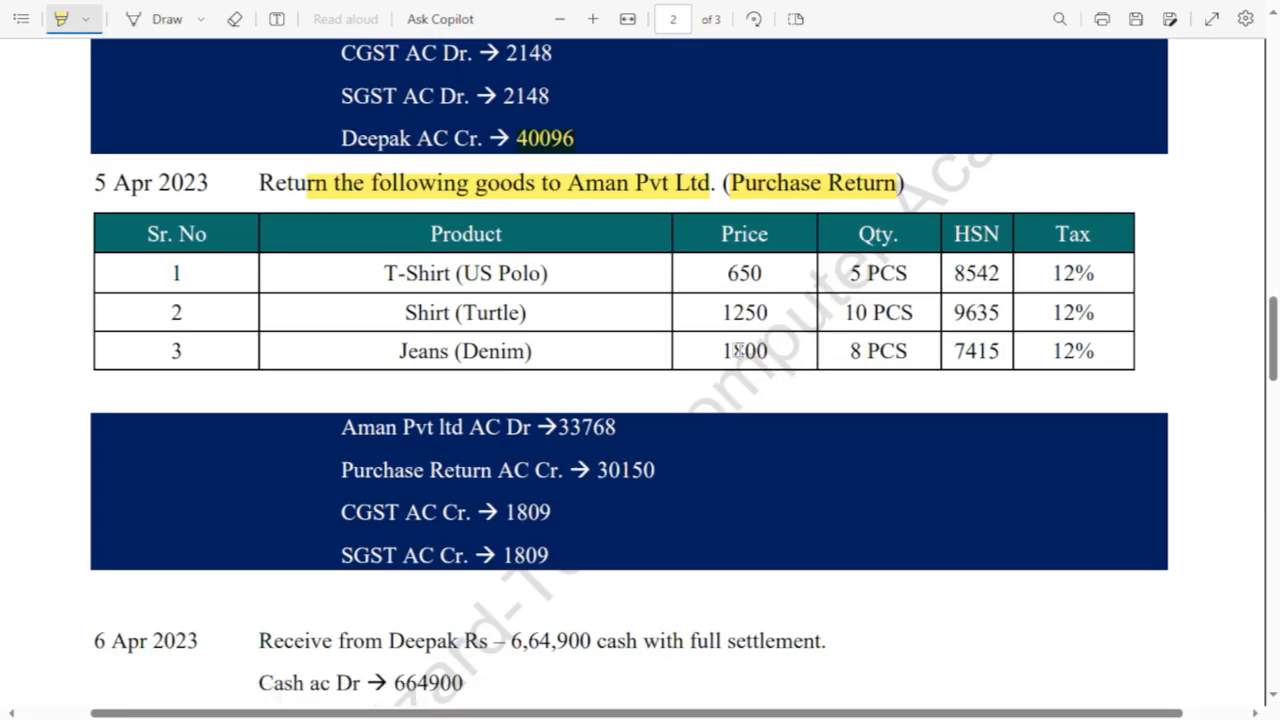
key("alt+Tab")
type("t")
key("Return")
type("5")
key("Return")
key("Return")
key("Return")
key("Return")
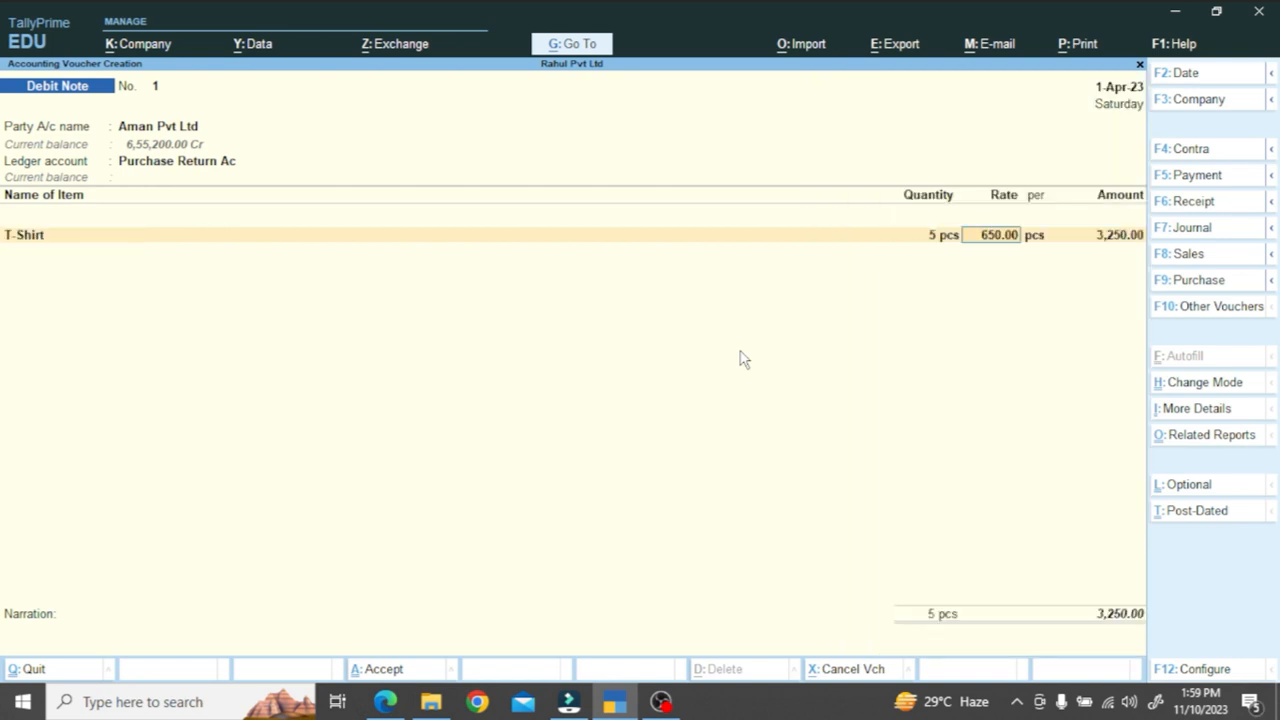
- Add the Shirt to the debit note with 10 pcs at a rate of 1,250
type("Sh")
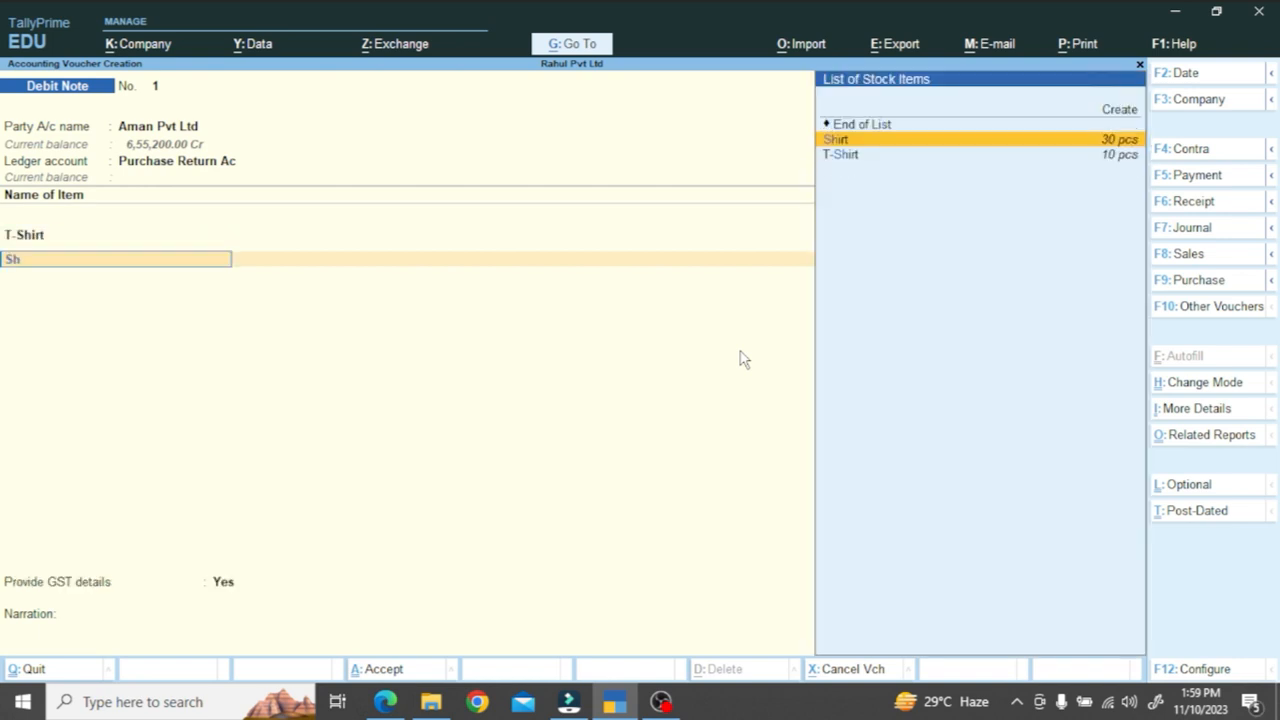
key("Return")
type("1")
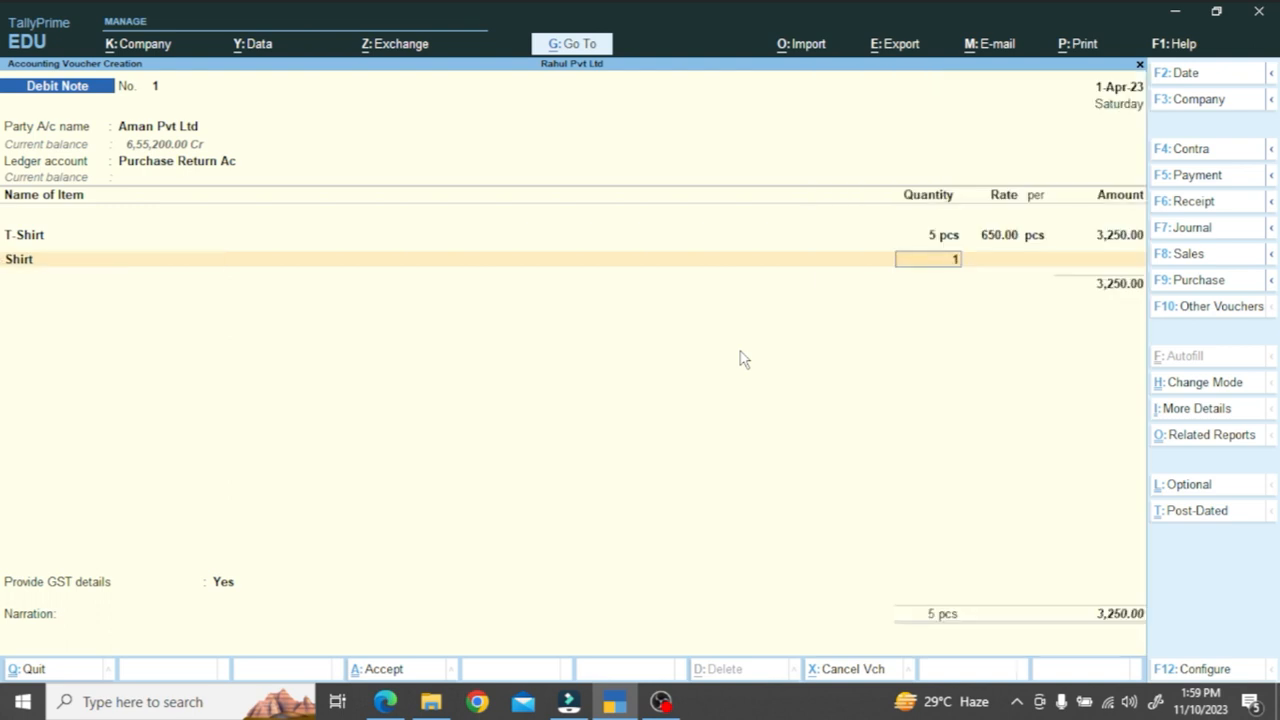
type("0")
key("Return")
key("Return")
key("Return")
key("Return")
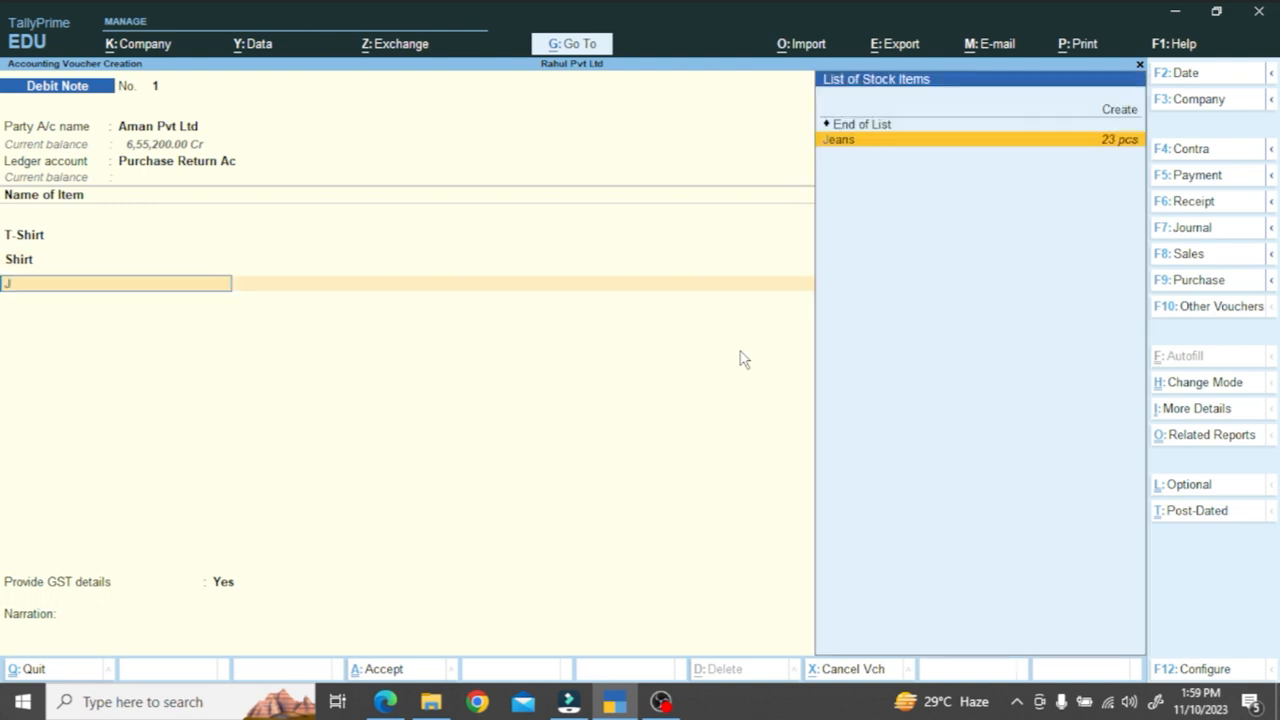
- Add the Jeans to the debit note with 8 pcs at a rate of 1,800 and end the item list
key("Return")
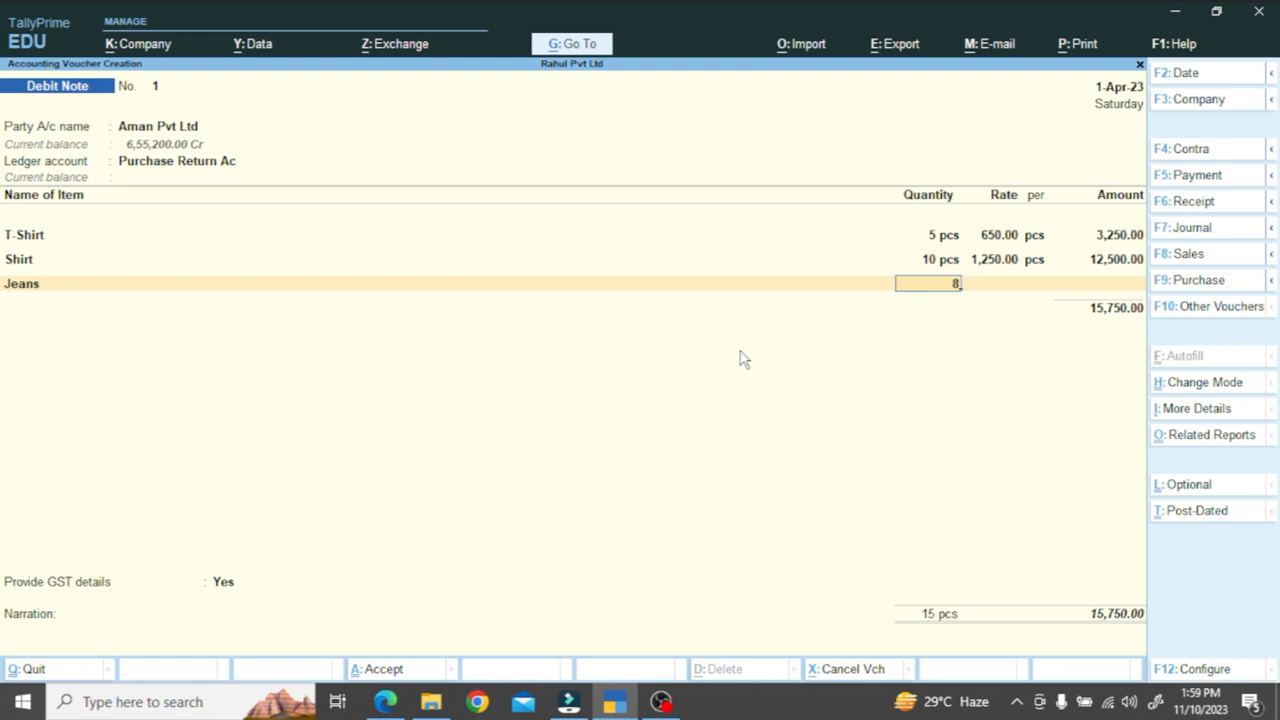
key("Return")
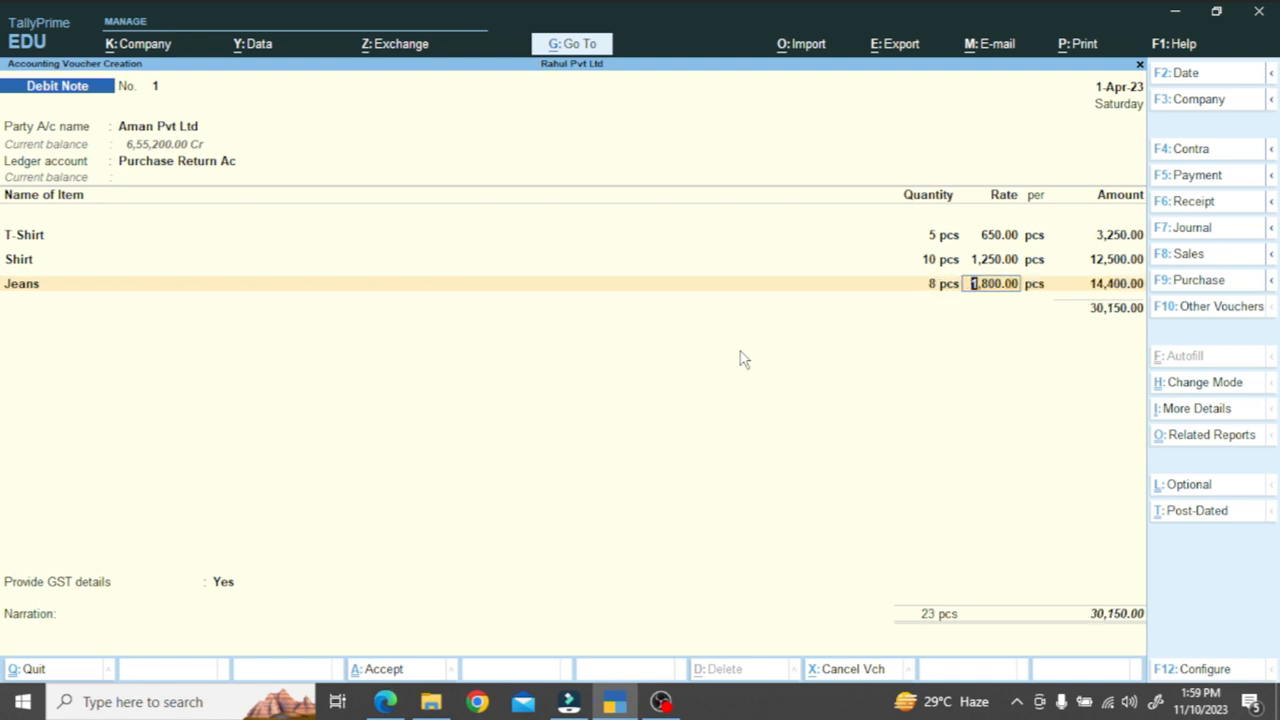
key("Return")
key("Return")
key("Return")
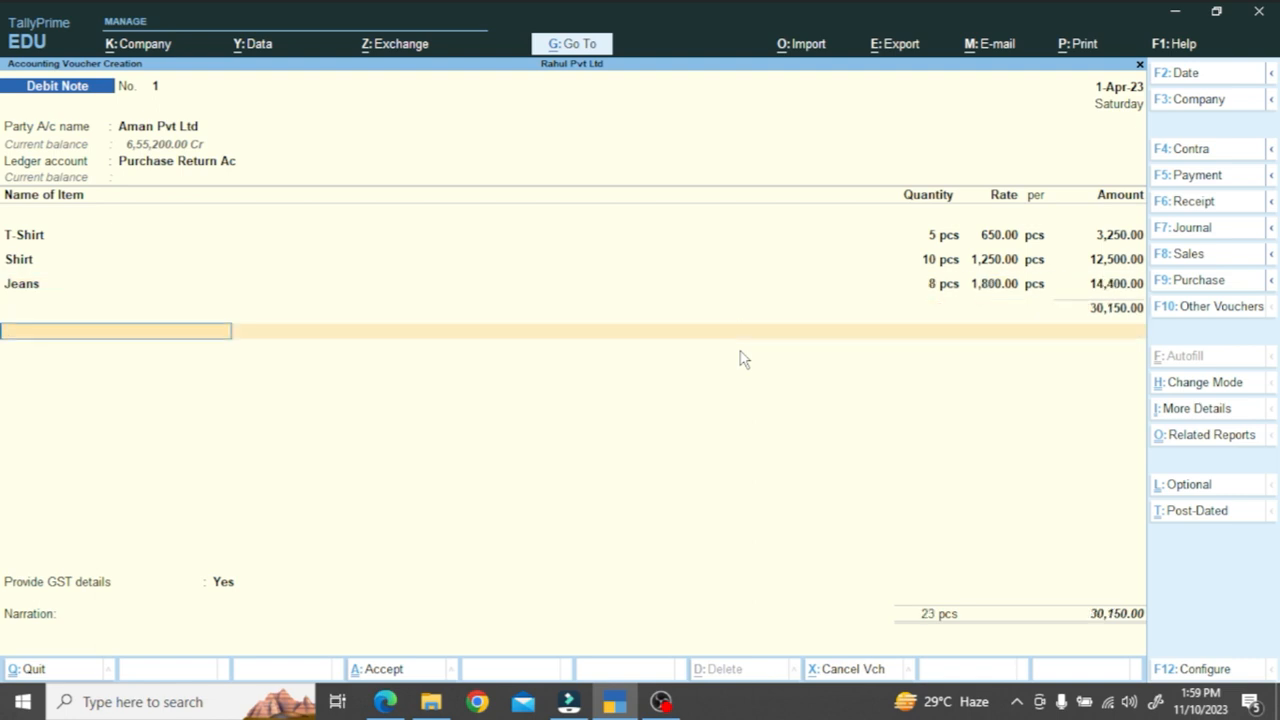
- Add the CGST and SGST ledgers below the debit note's items
type("c")
key("Return")
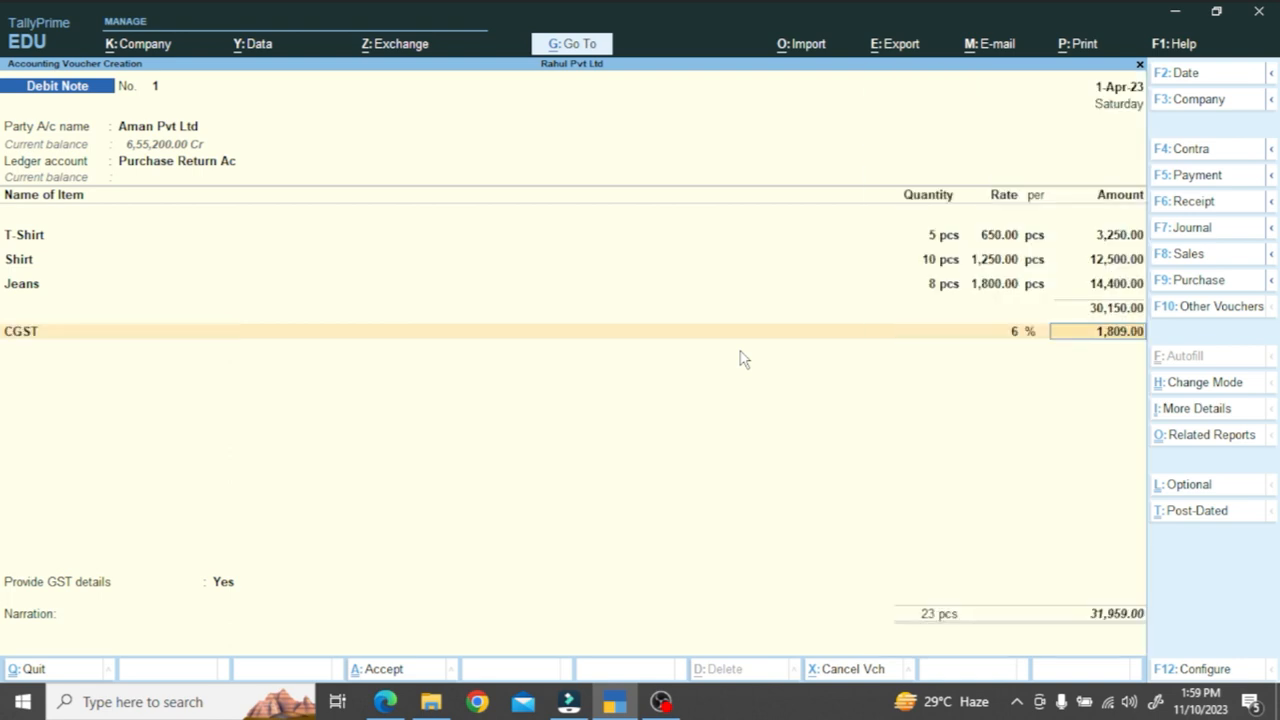
key("Return")
type("s")
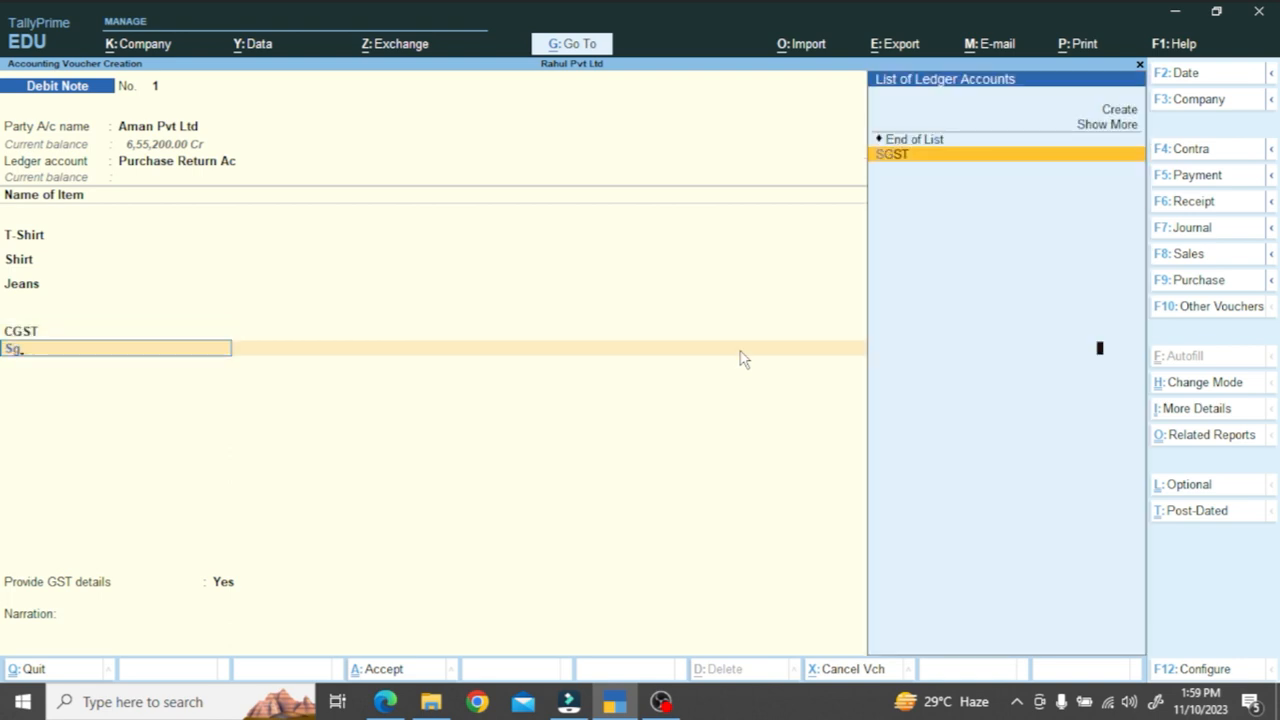
key("Return")
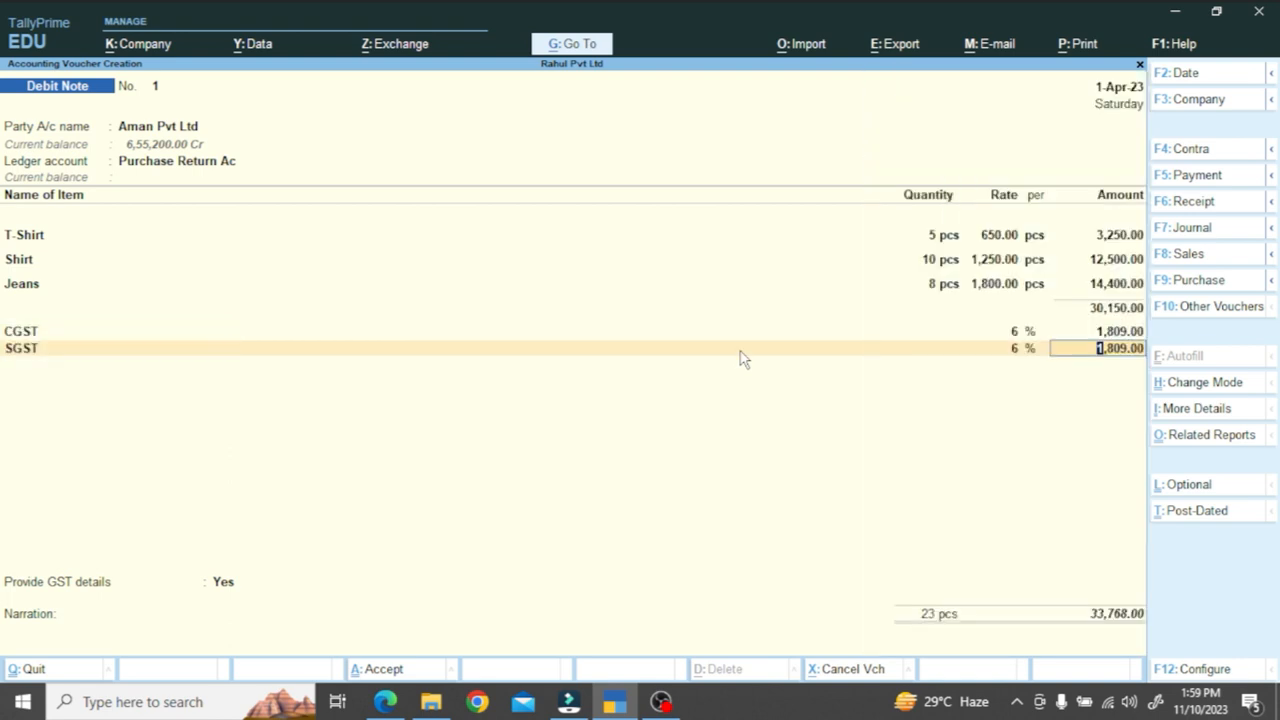
- In the PDF, highlight the Aman Pvt Ltd amount 33768, Purchase Return 30150 and CGST 1809, and compare them with the debit note
key("alt+Tab")
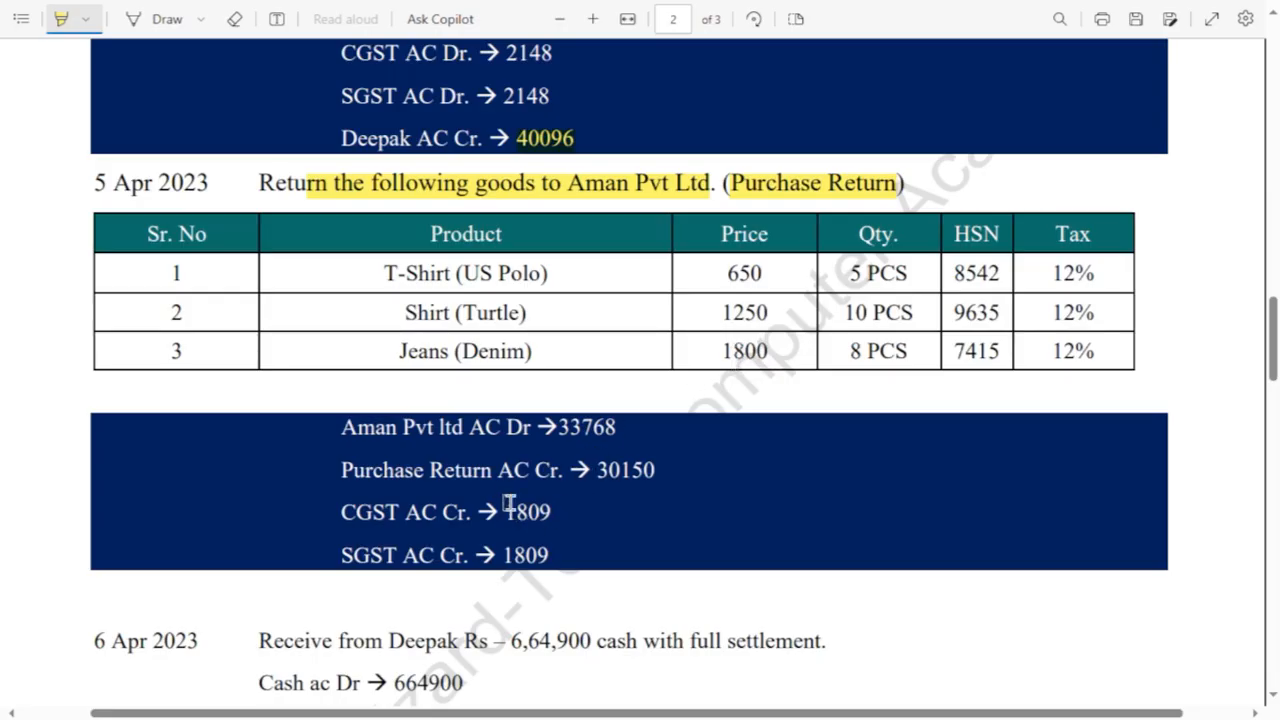
left_click_drag(560, 426, 628, 425)
left_click_drag(604, 470, 641, 476)
left_click_drag(500, 512, 556, 513)
key("alt+Tab")
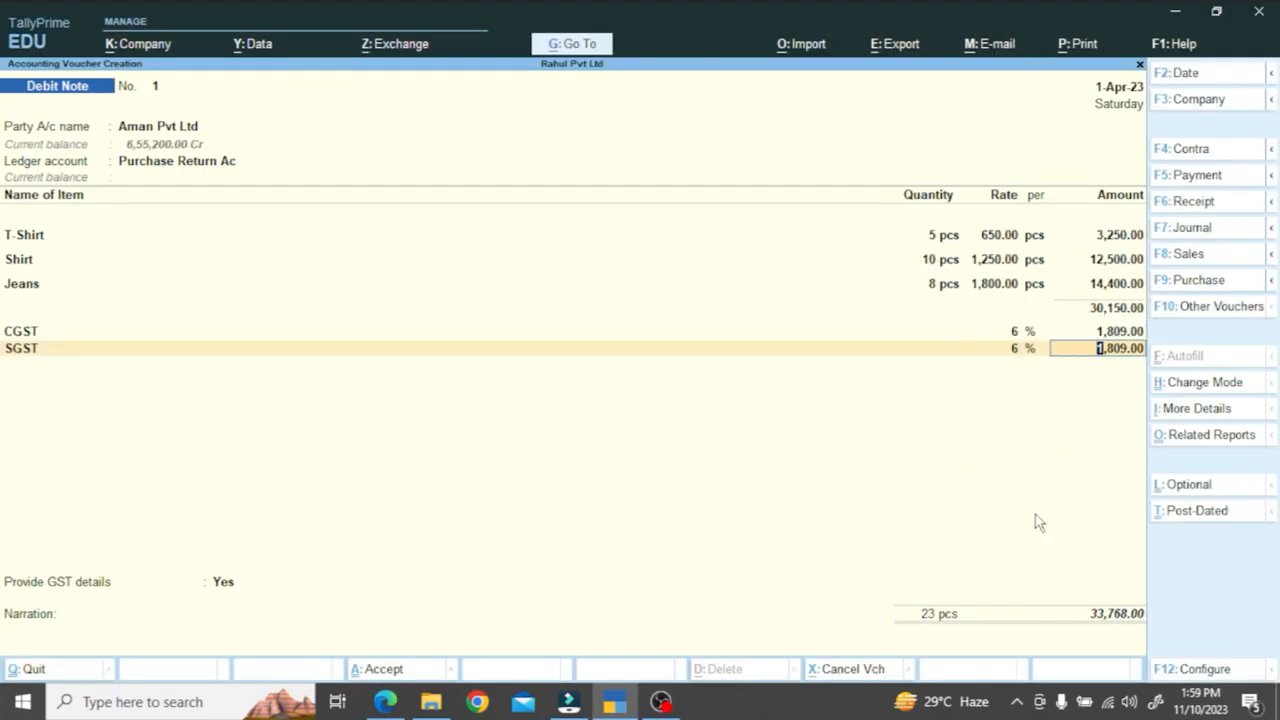
key("alt+Tab")
key("alt+Tab")
- Allocate the debit note's 33,768 to Aman Pvt Ltd as On Account and save the voucher without a narration
key("Return")
key("Return")
key("Down")
key("Down")
key("Return")
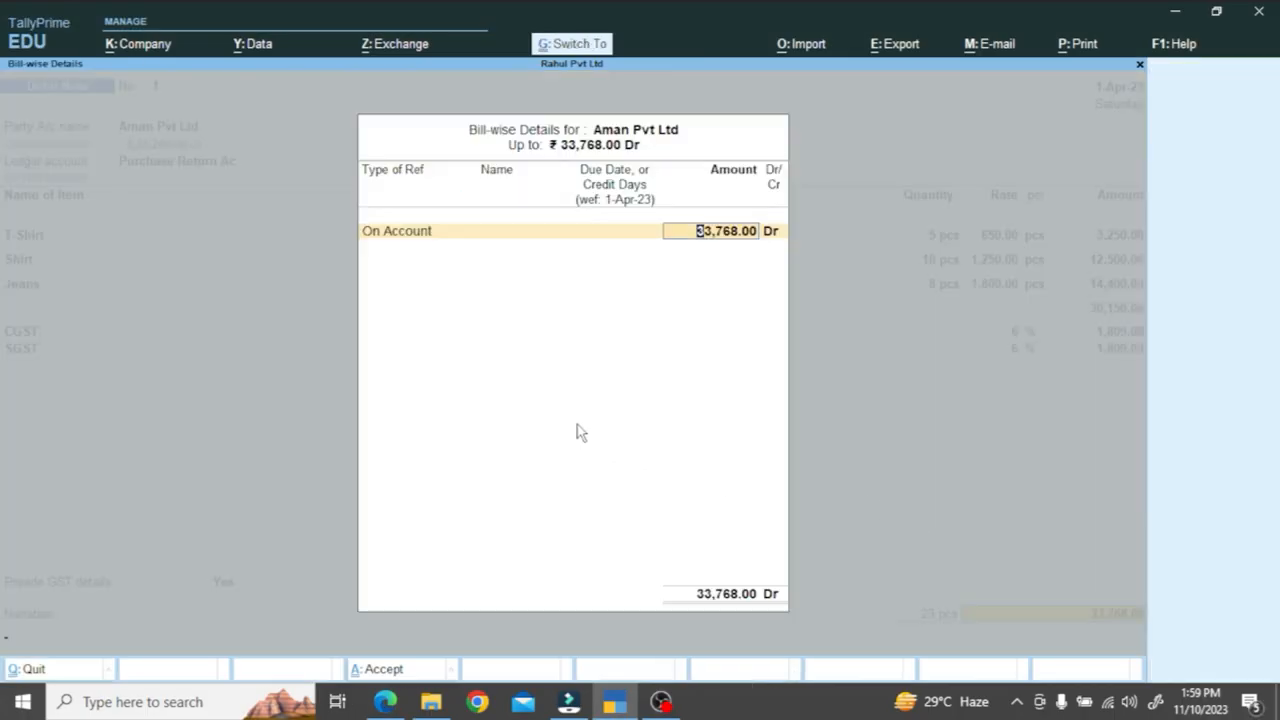
key("Return")
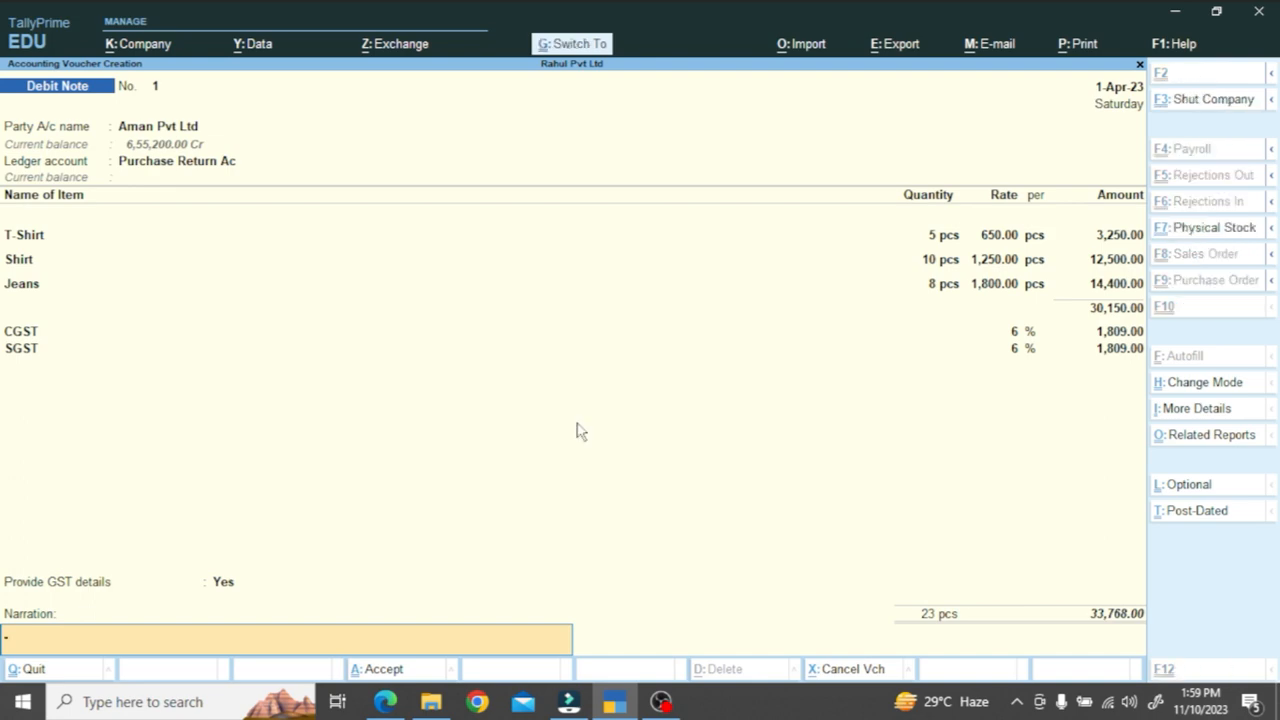
key("Return")
- Switch to the PDF and highlight the 6 Apr entry for receiving Rs 6,64,900 from the customer
key("alt+Tab")
scroll(430, 432, "down", 3)
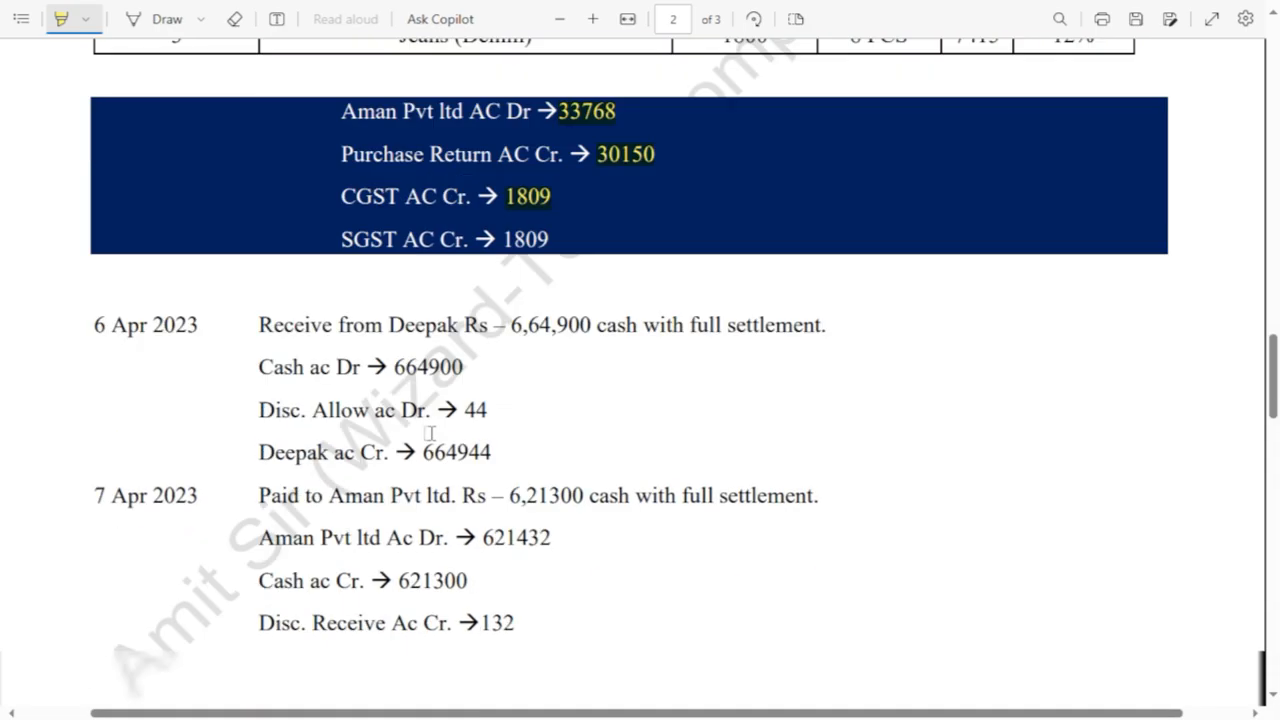
scroll(430, 432, "down", 1)
left_click_drag(262, 214, 606, 218)
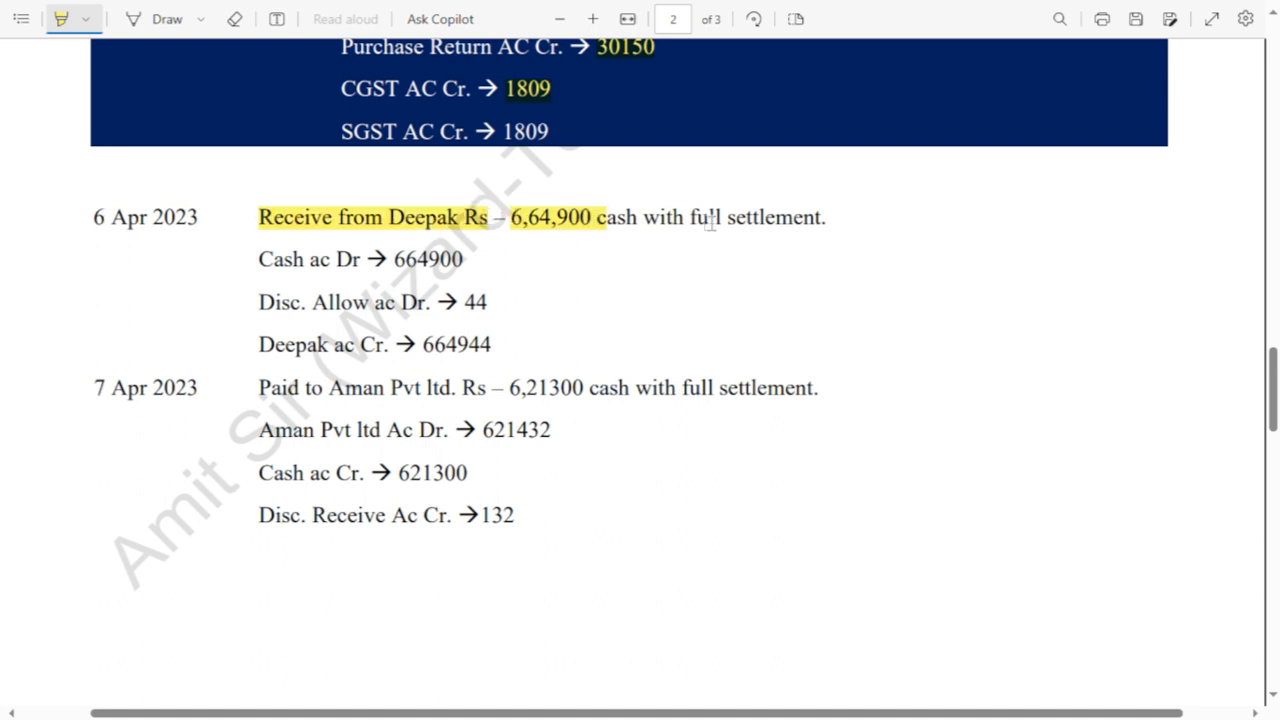
- Highlight "full settlement" in the PDF's 6 Apr entry, and in TallyPrime start a receipt voucher crediting the customer's ledger 6,64,944
left_click_drag(690, 218, 826, 218)
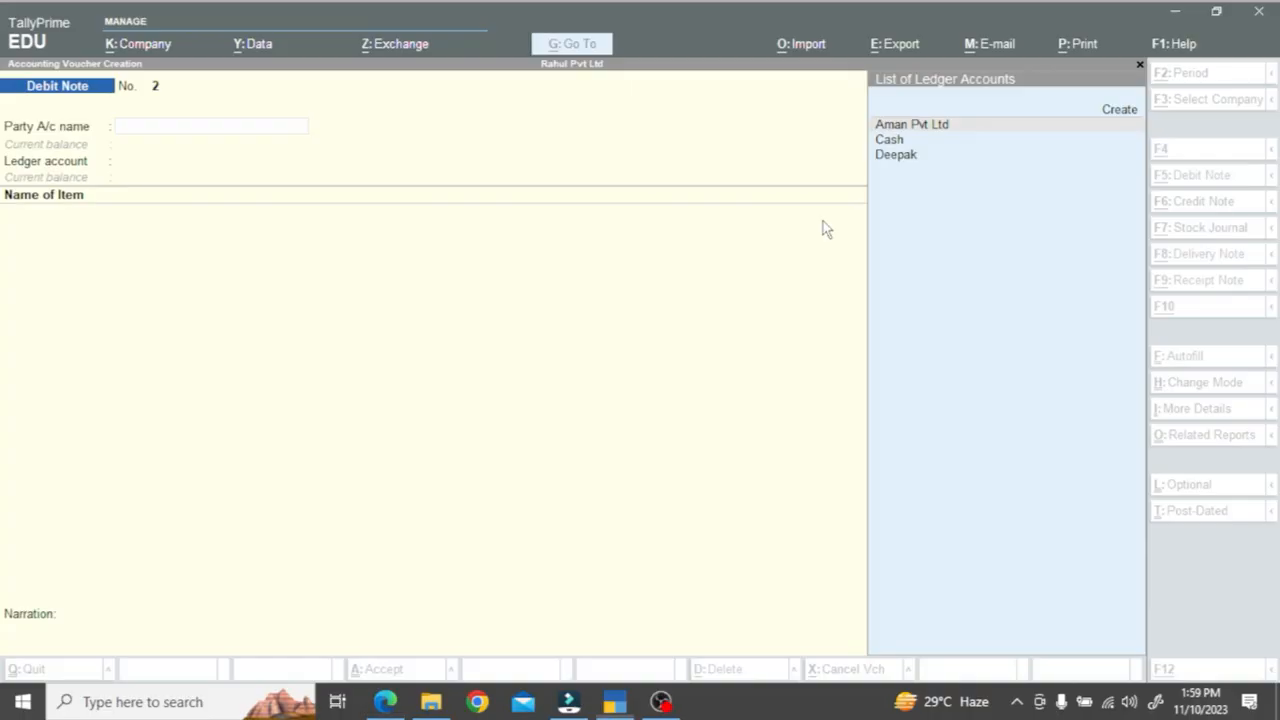
key("F6")
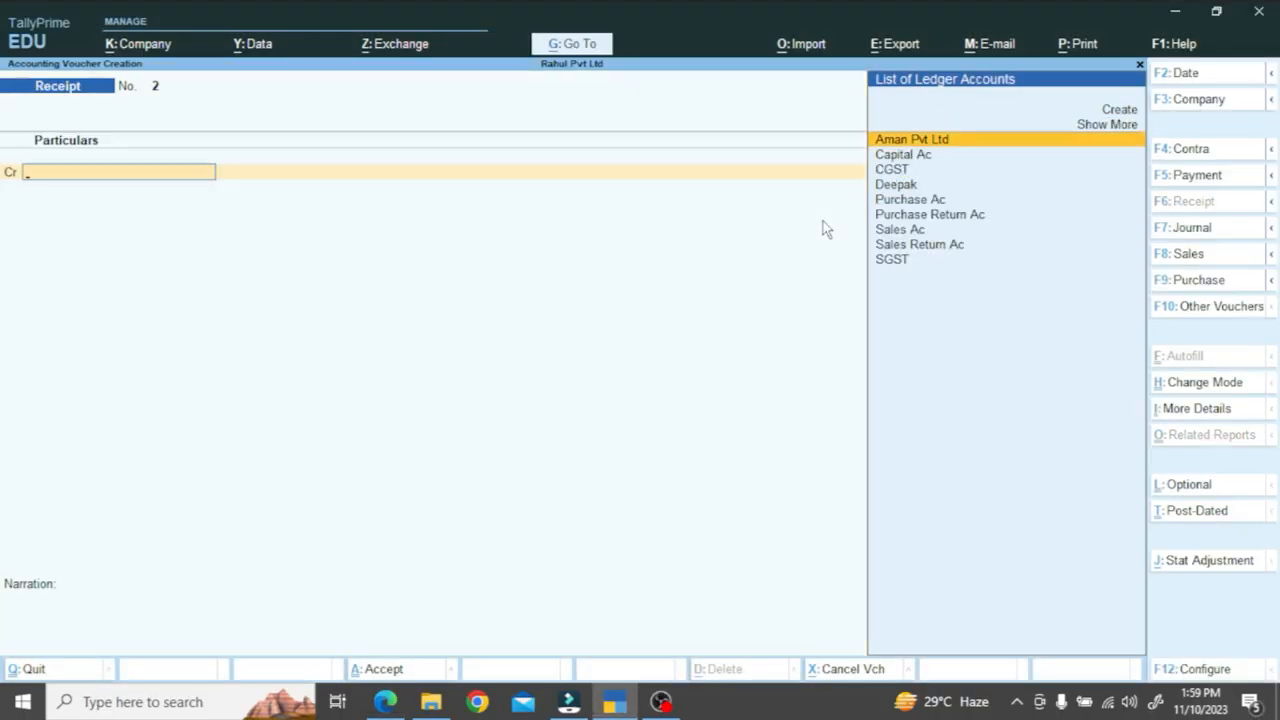
key("Down")
key("Down")
key("Down")
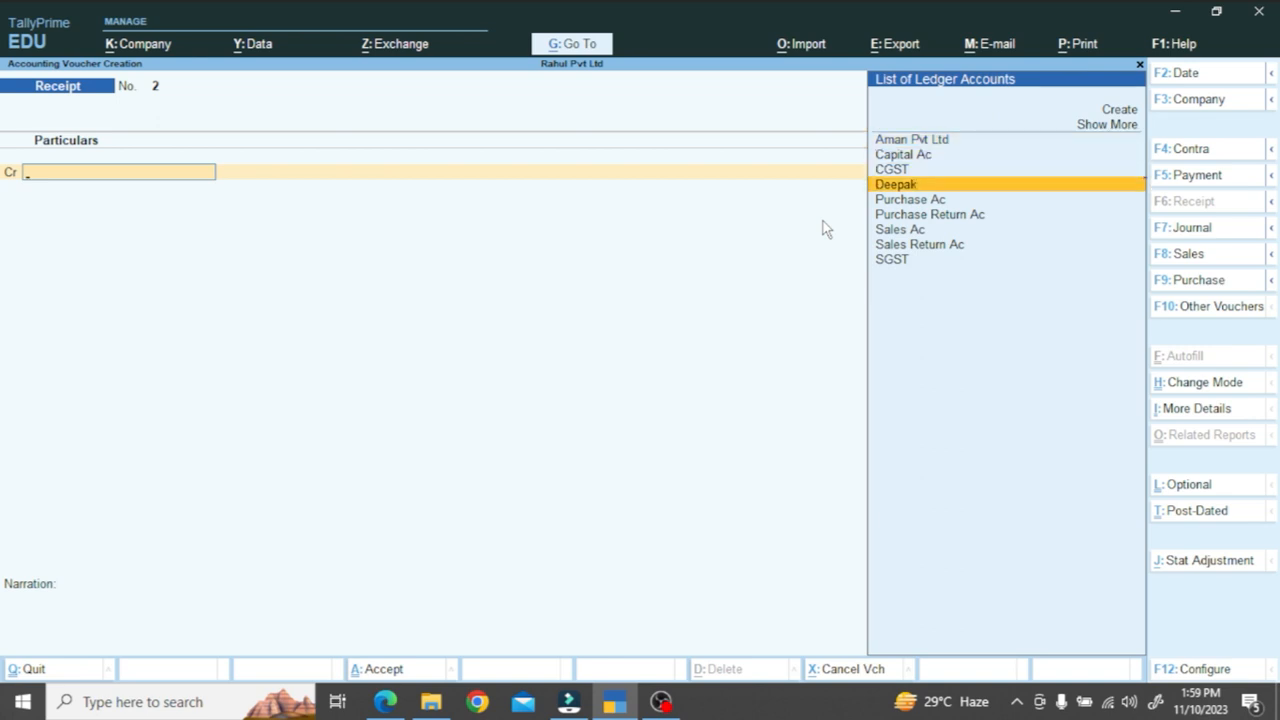
key("Return")
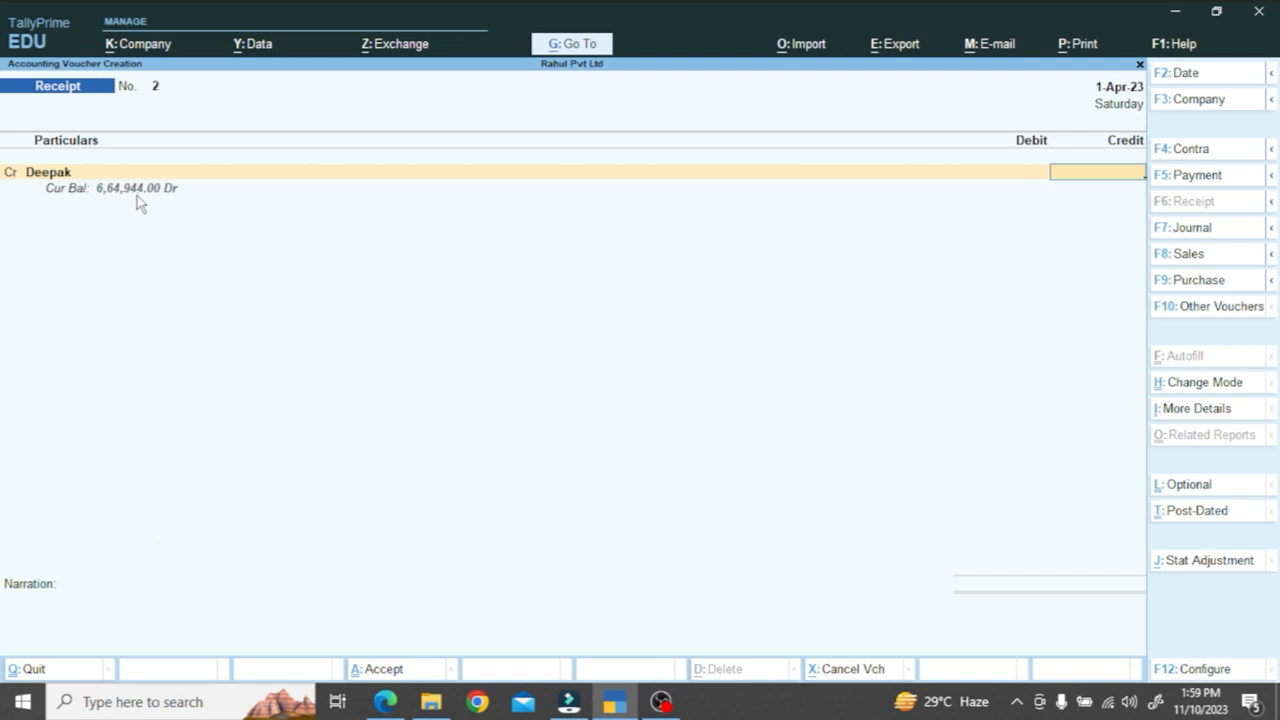
type("664900")
key("BackSpace")
key("BackSpace")
type("44")
key("Return")
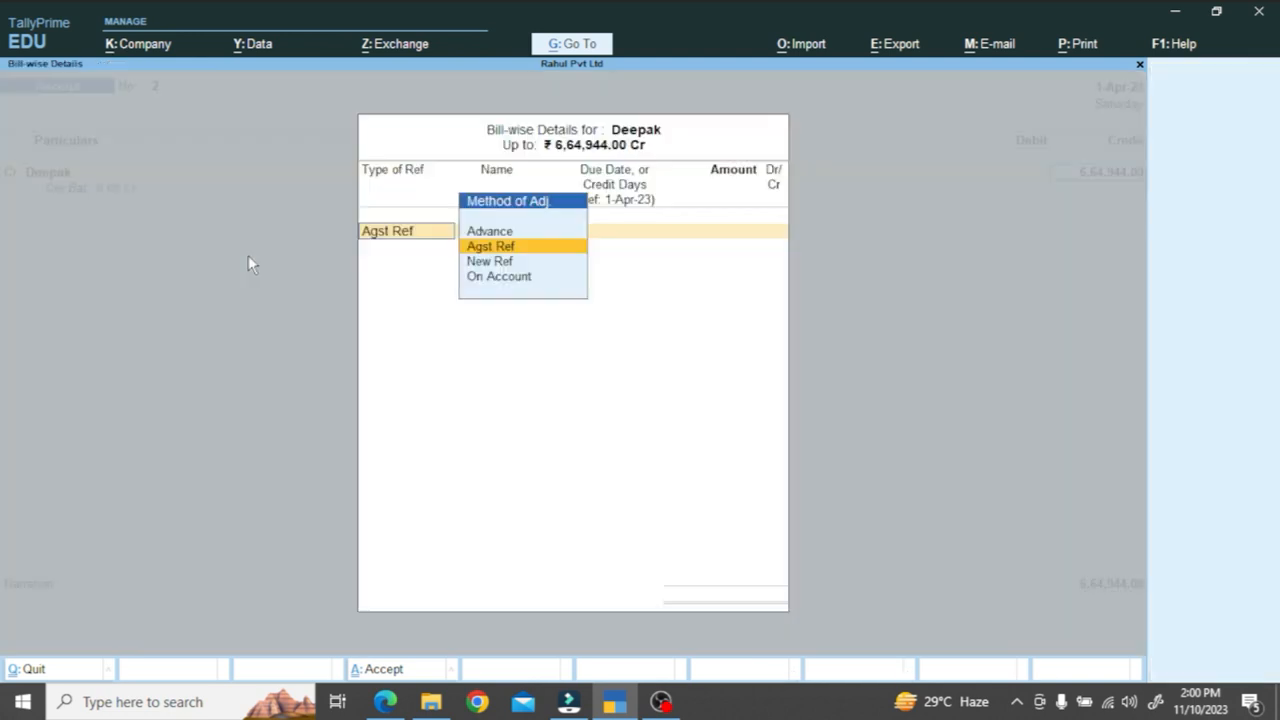
- Allocate the customer's 6,64,944 credit as On Account in the bill-wise details
key("Down")
key("Down")
key("Return")
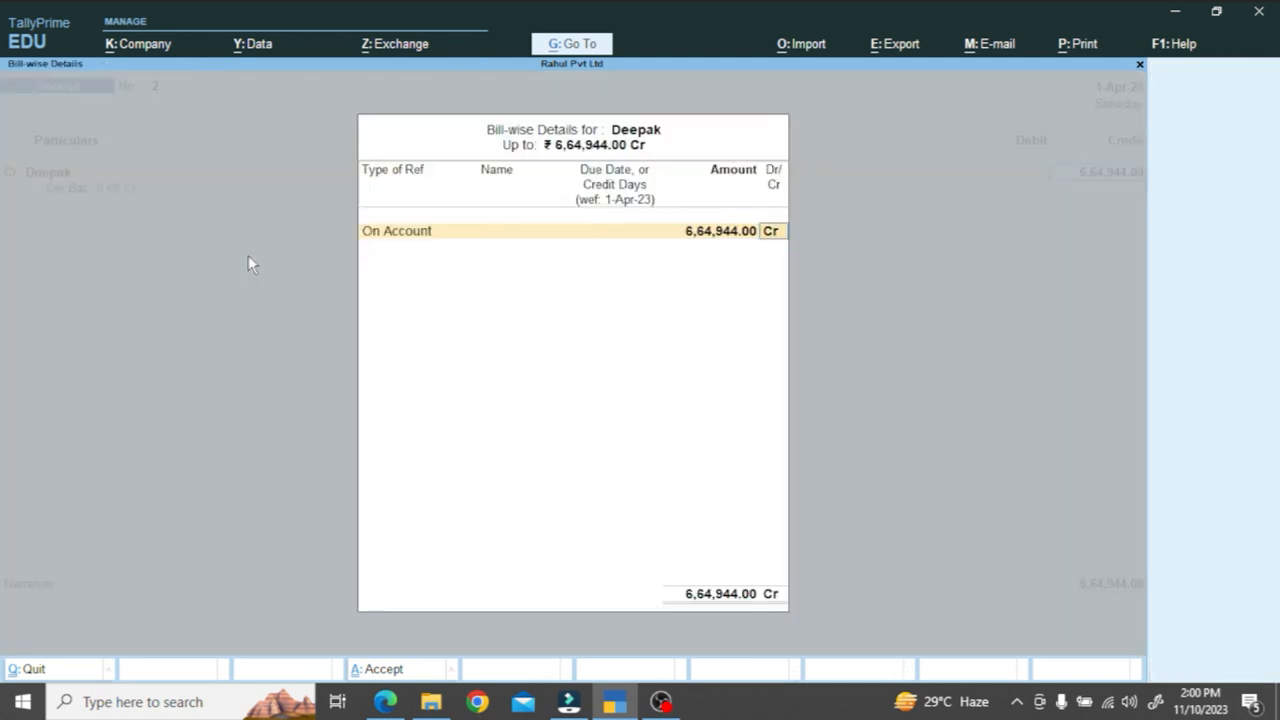
key("Return")
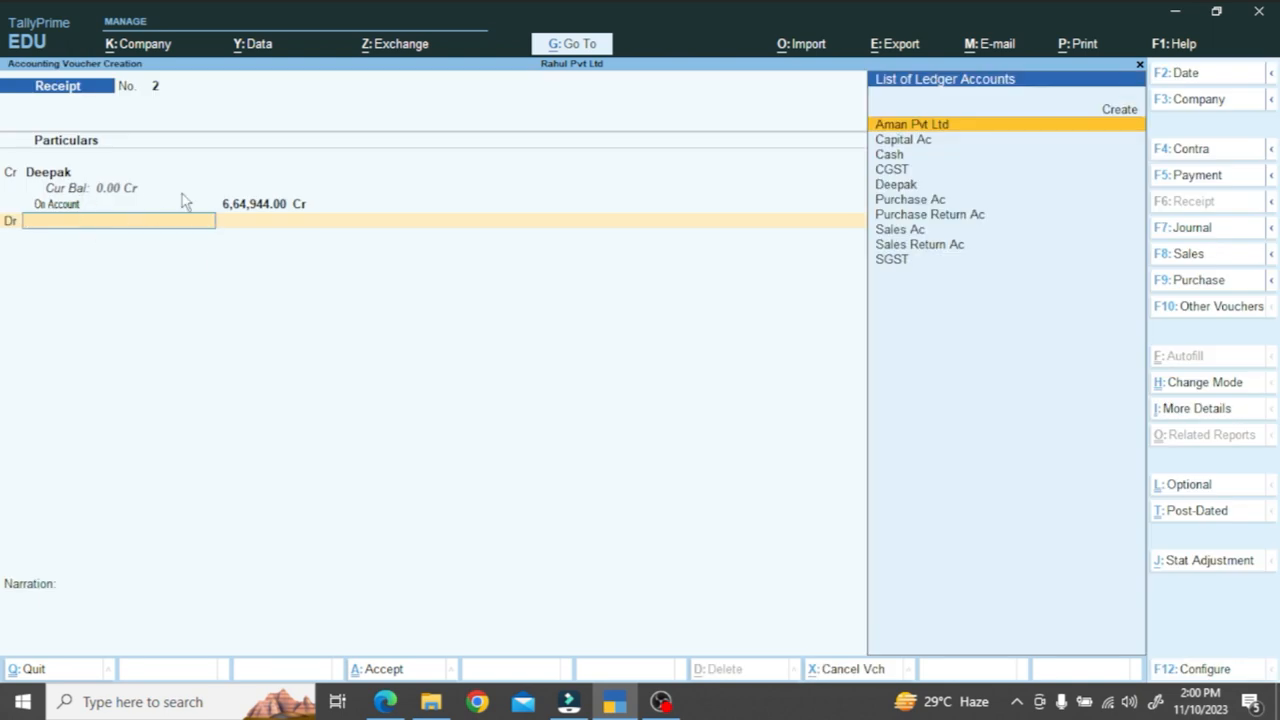
- Debit Cash 6,64,900 in the receipt voucher and check the 6 Apr entry in the PDF
key("Down")
key("Down")
key("Down")
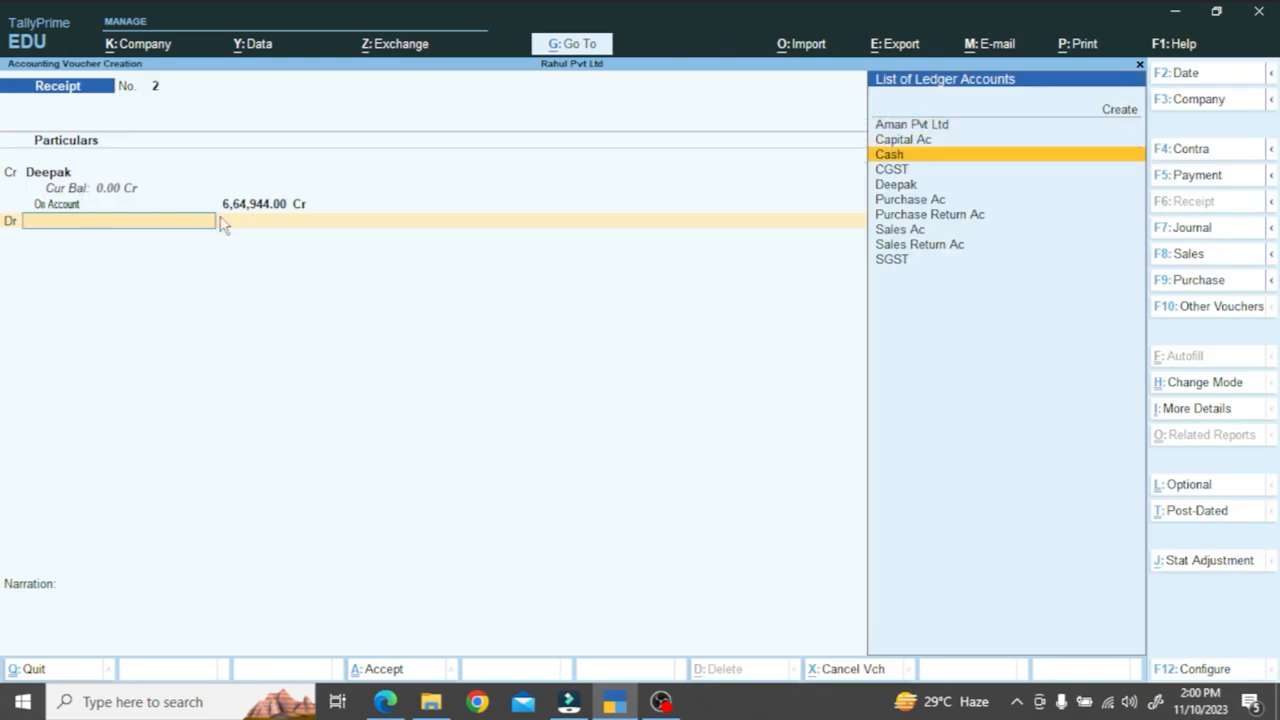
key("Up")
key("Return")
type("66")
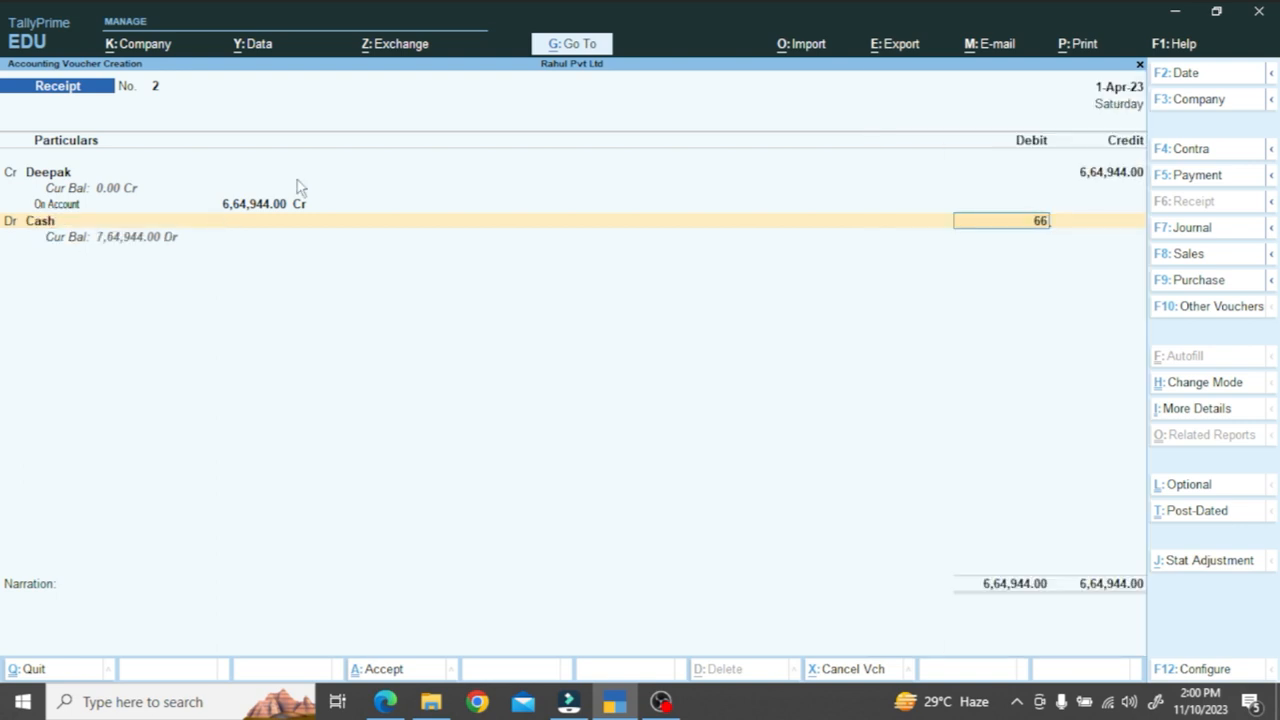
type("4900")
key("Return")
key("alt+Tab")
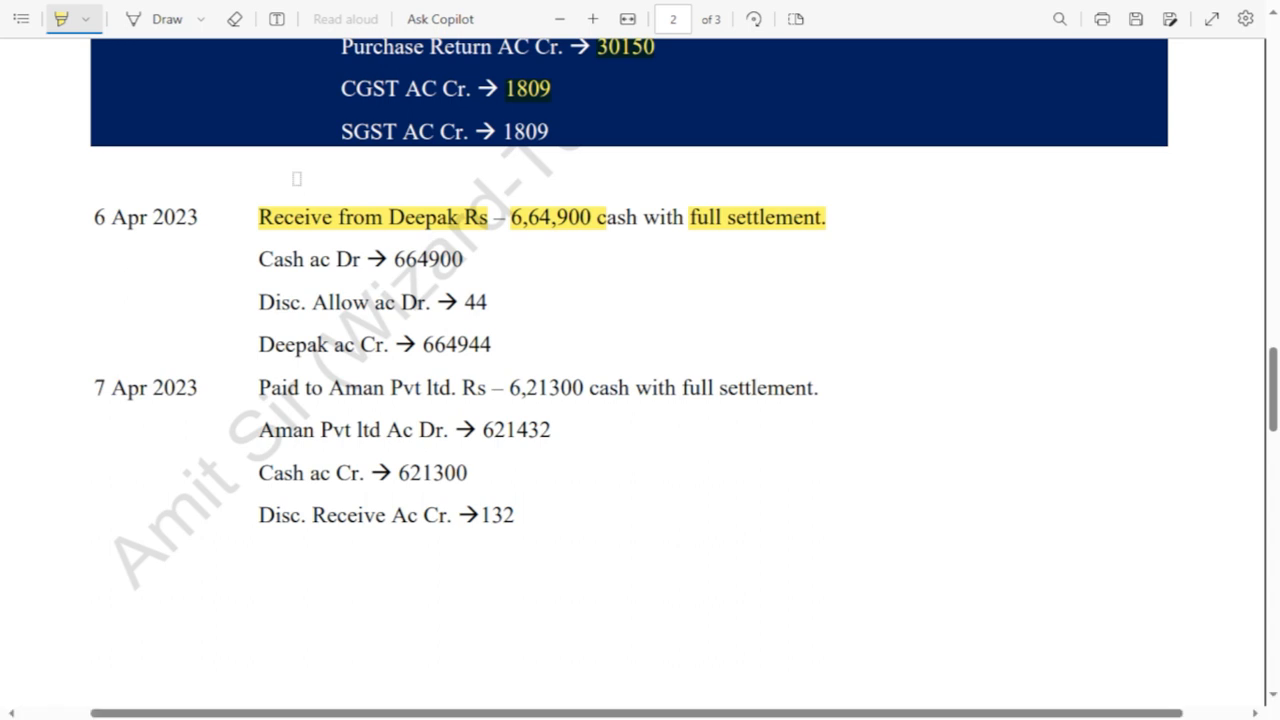
key("alt+Tab")
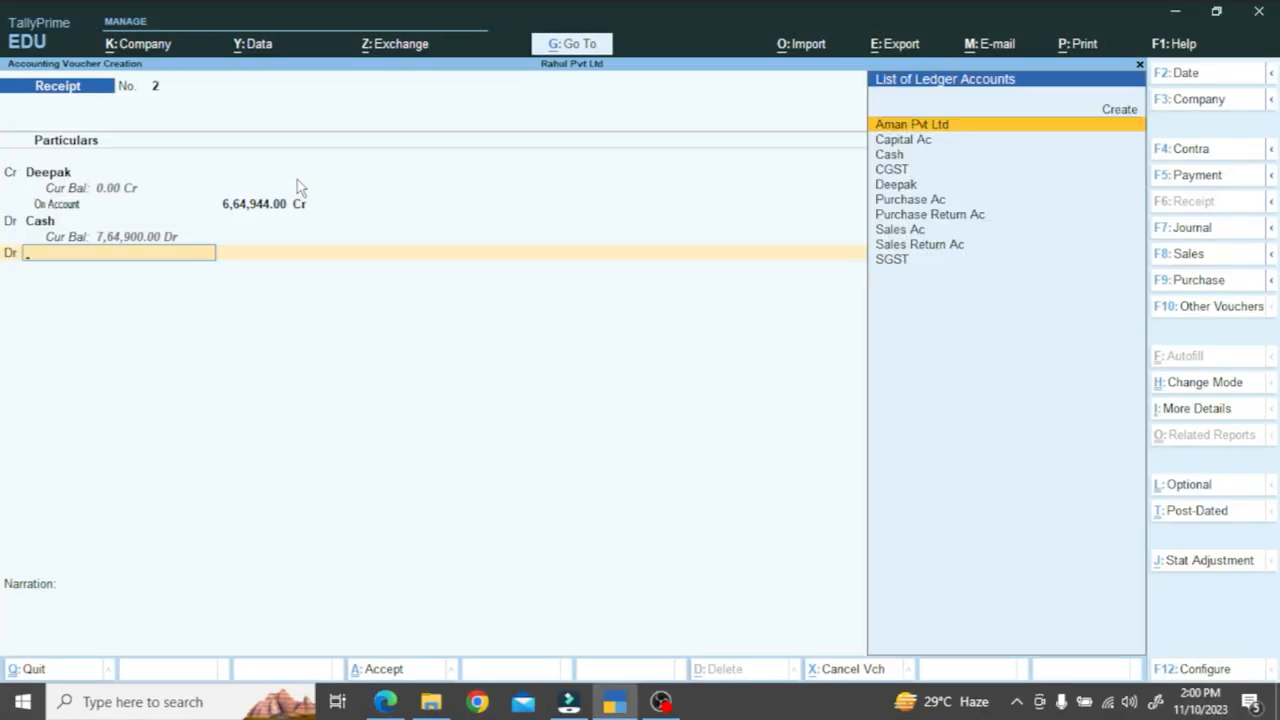
- Start a new ledger named "Discount Allow" from the receipt's next debit line
key("alt+c")
type("Dis")
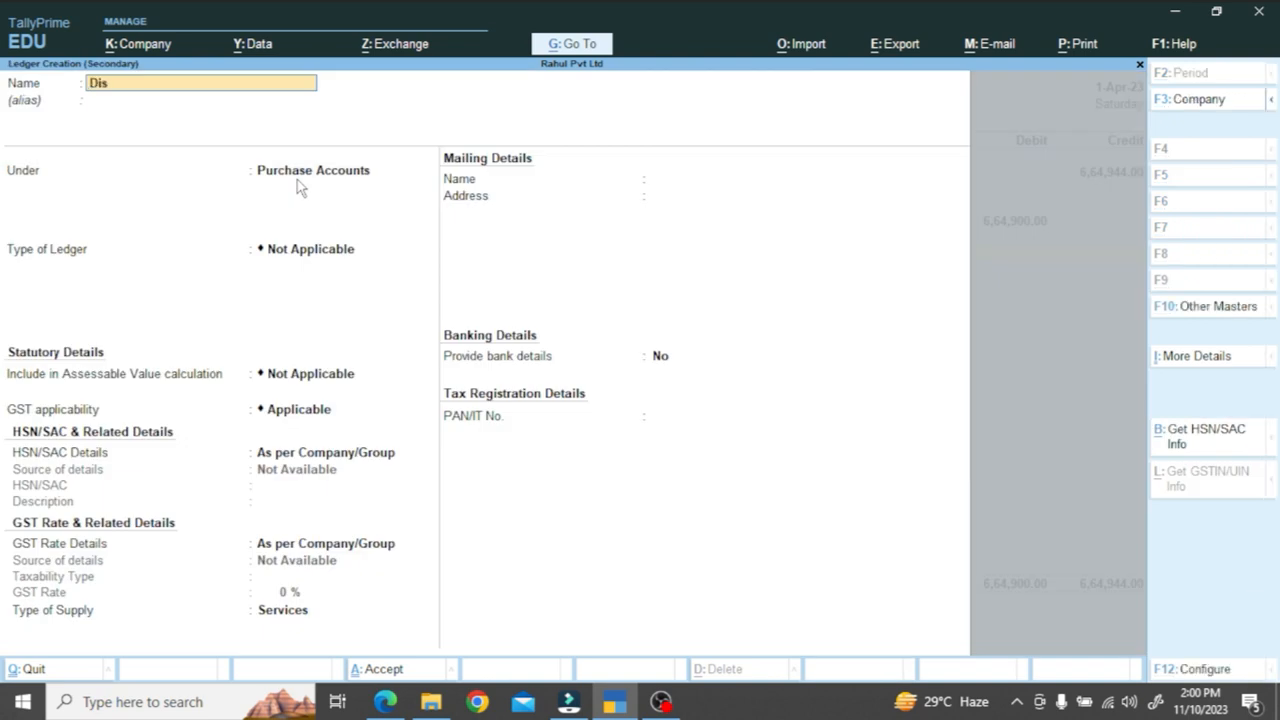
type("count Allow")
key("BackSpace")
key("BackSpace")
type("ow")
key("Return")
key("Return")
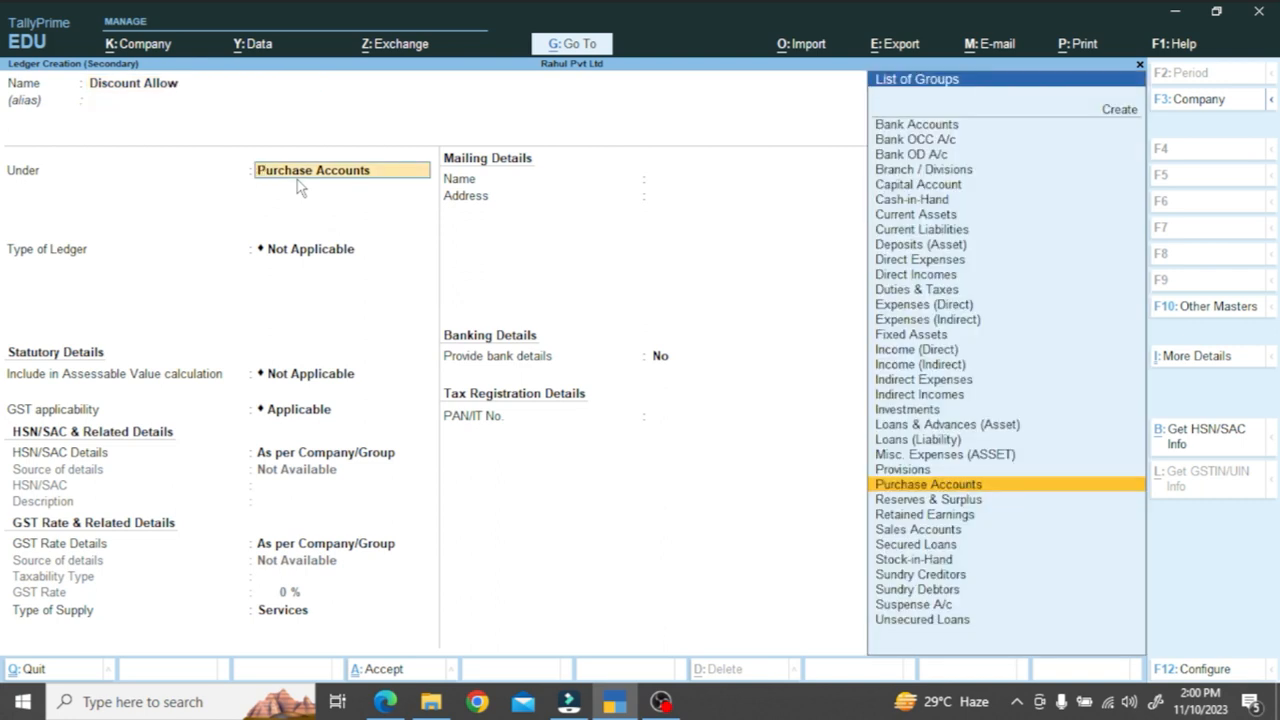
- Place the Discount Allow ledger under Indirect Expenses and save the receipt voucher with it debited 44
type("In")
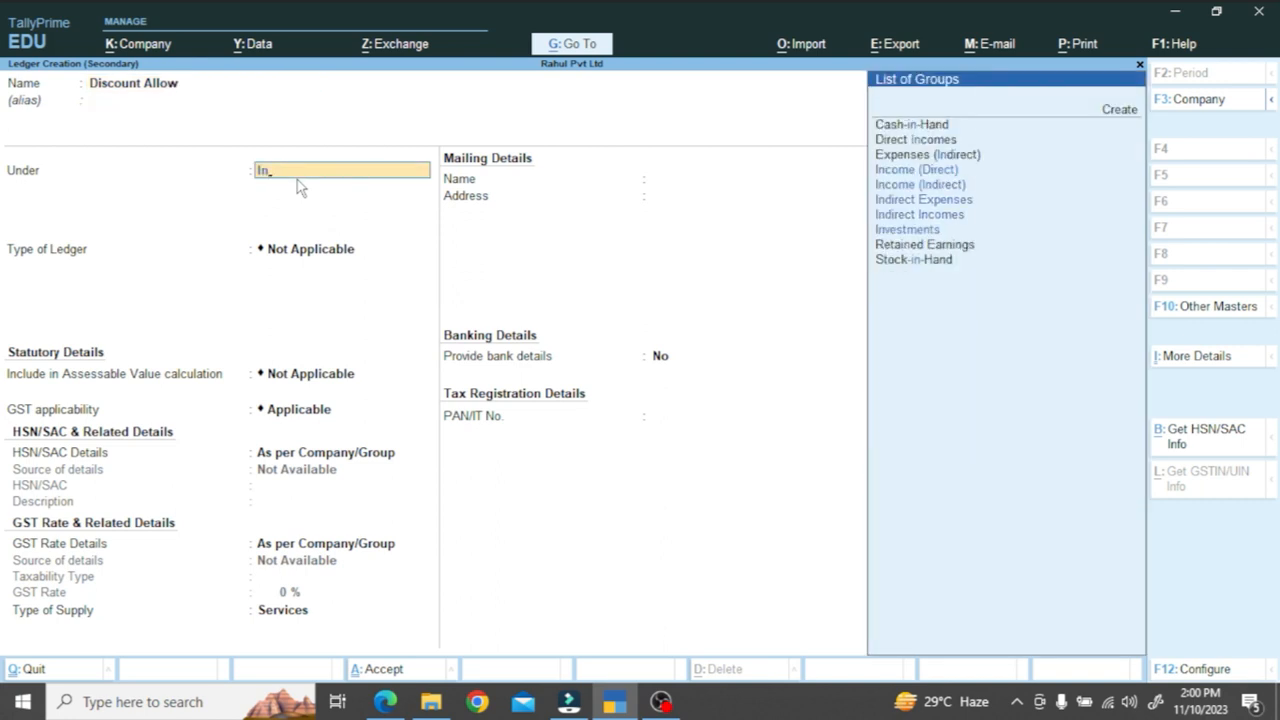
key("Down")
key("Down")
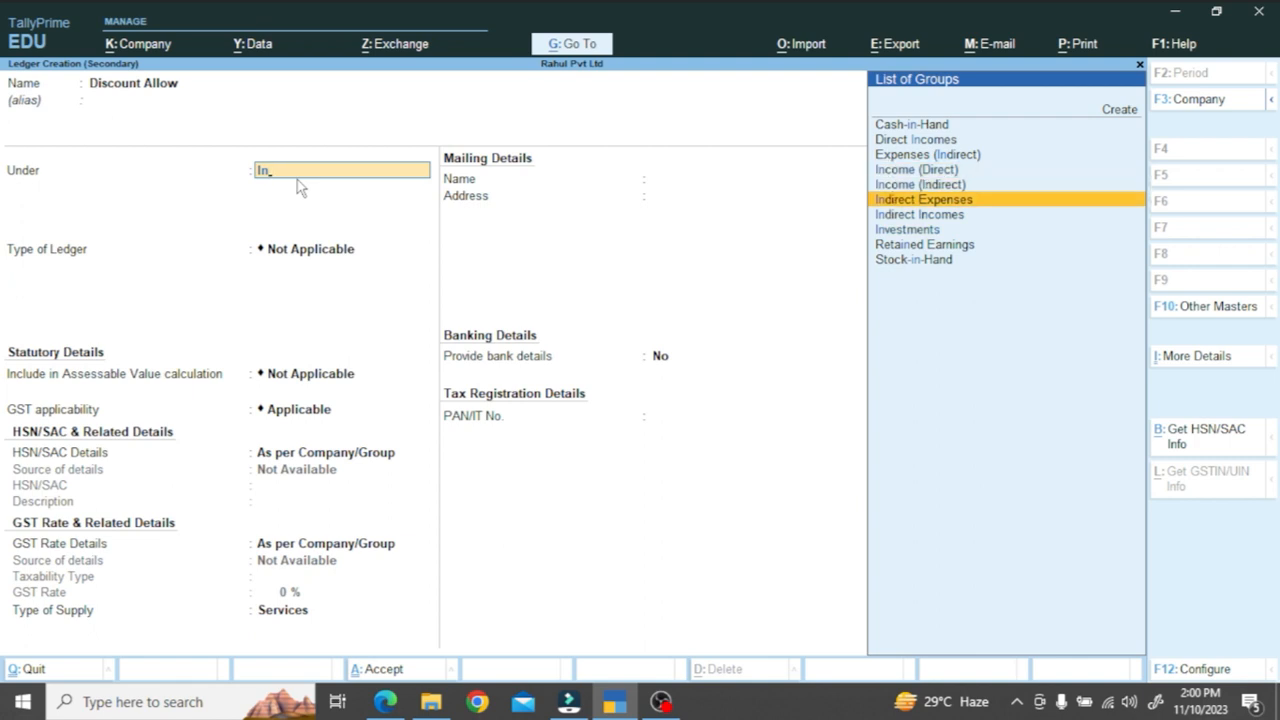
key("Return")
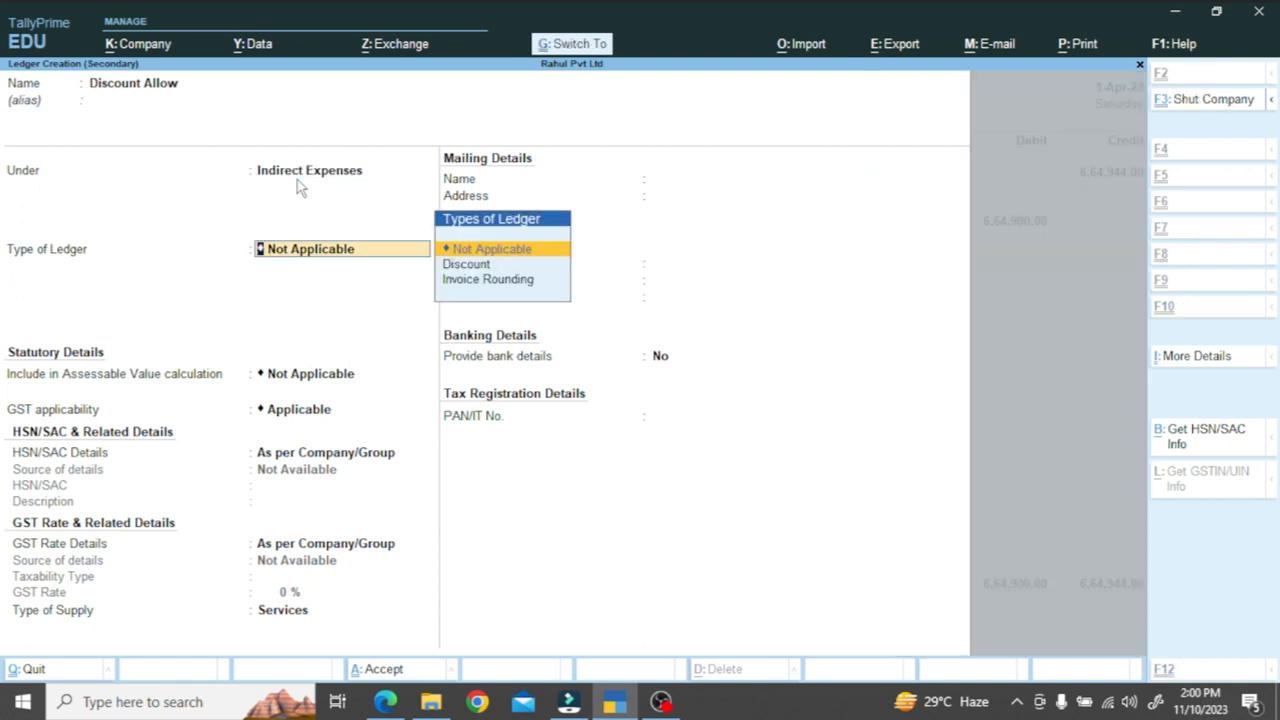
key("ctrl+a")
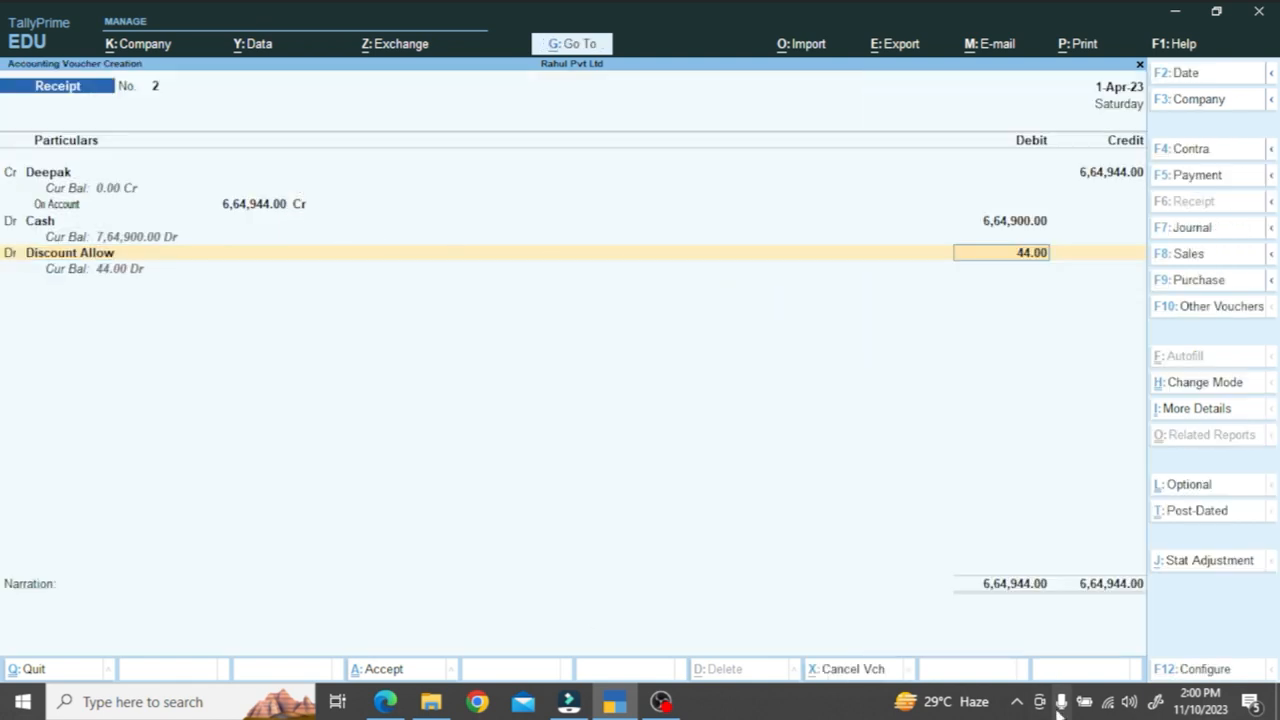
key("ctrl")
key("ctrl+a")
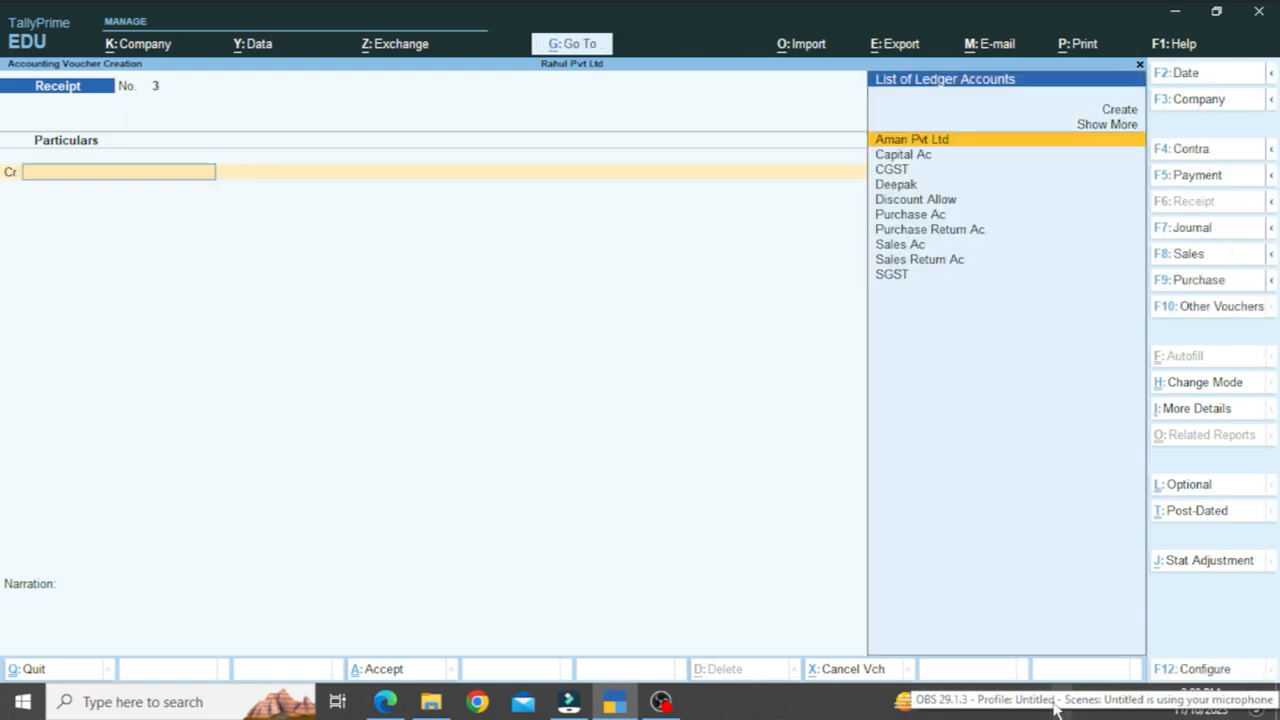
- Switch to the PDF and highlight the 7 Apr entry's "Paid to Aman Pvt ltd. Rs" and "settlement" wording
key("alt+Tab")
left_click_drag(260, 389, 490, 393)
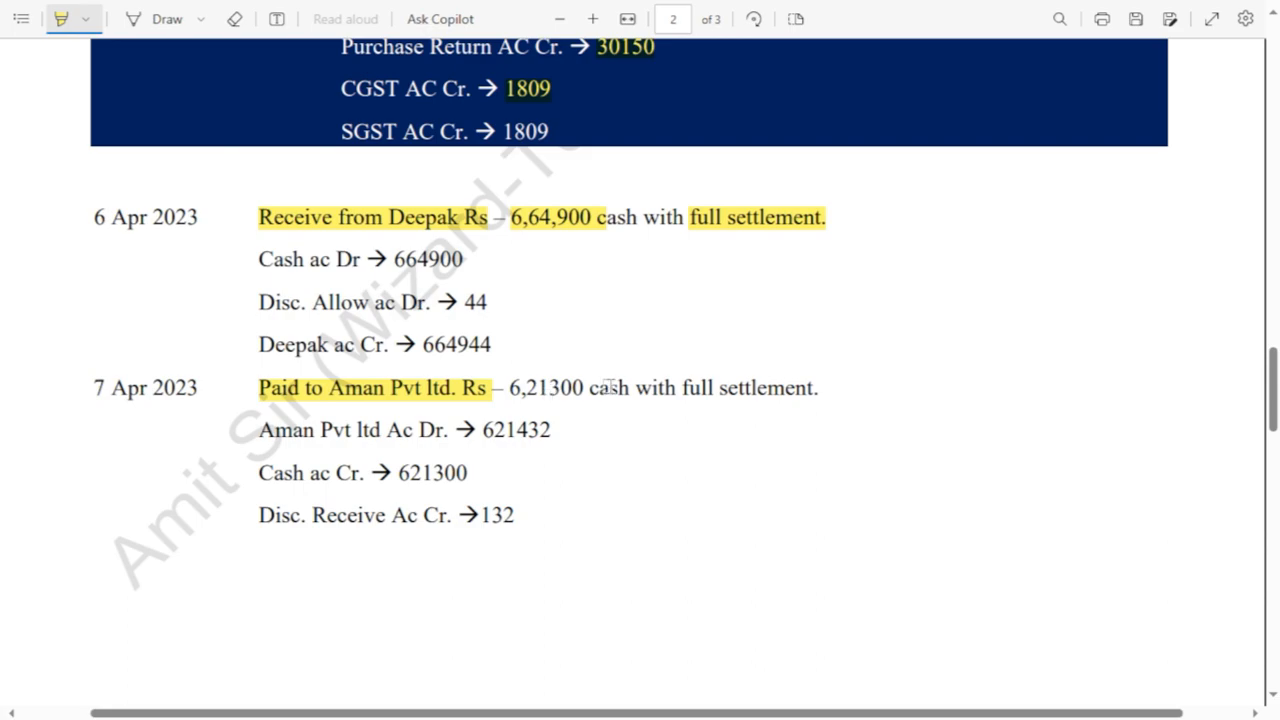
left_click_drag(716, 390, 843, 388)
- Back in TallyPrime, start a payment voucher debiting Aman Pvt Ltd 6,21,432
key("alt+Tab")
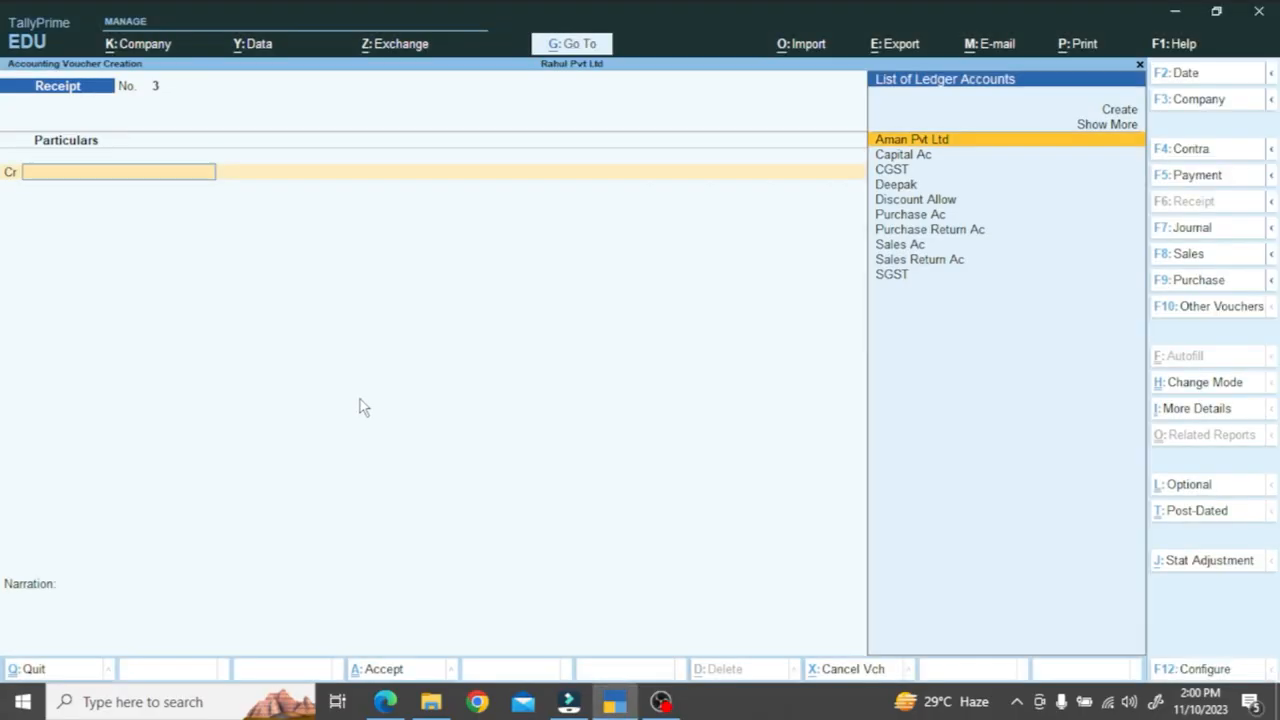
key("F5")
type("A")
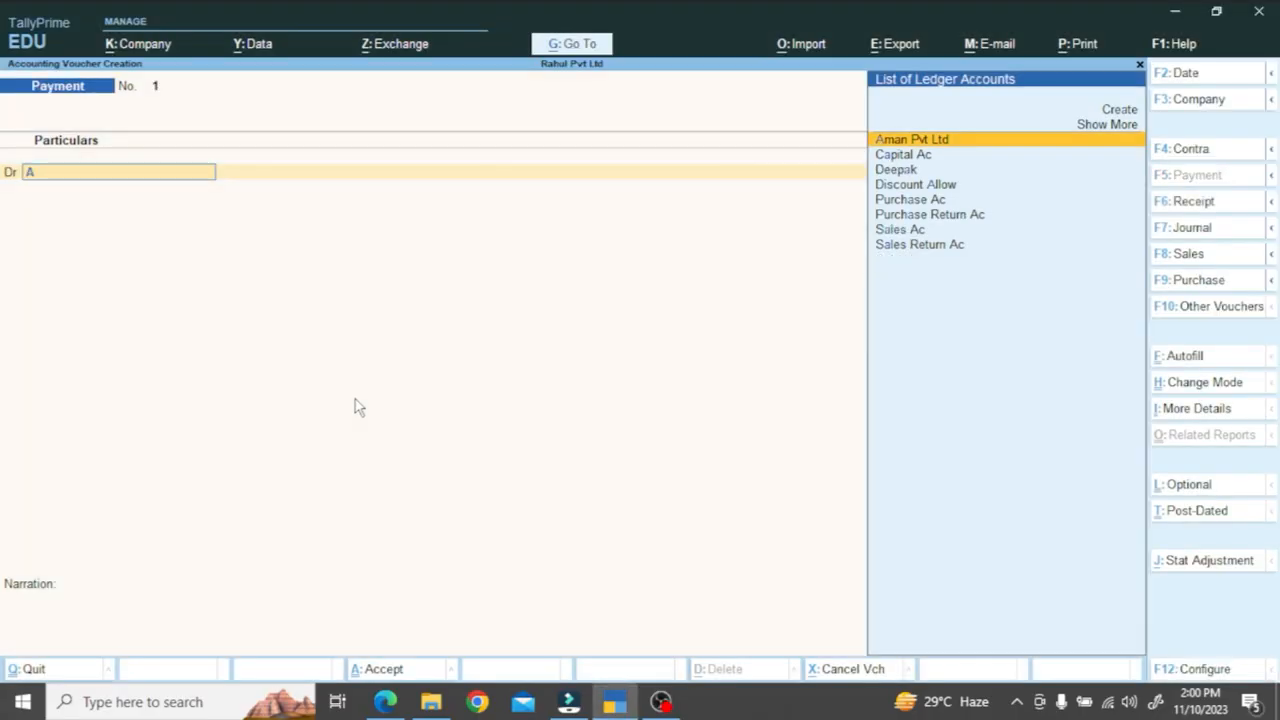
key("Return")
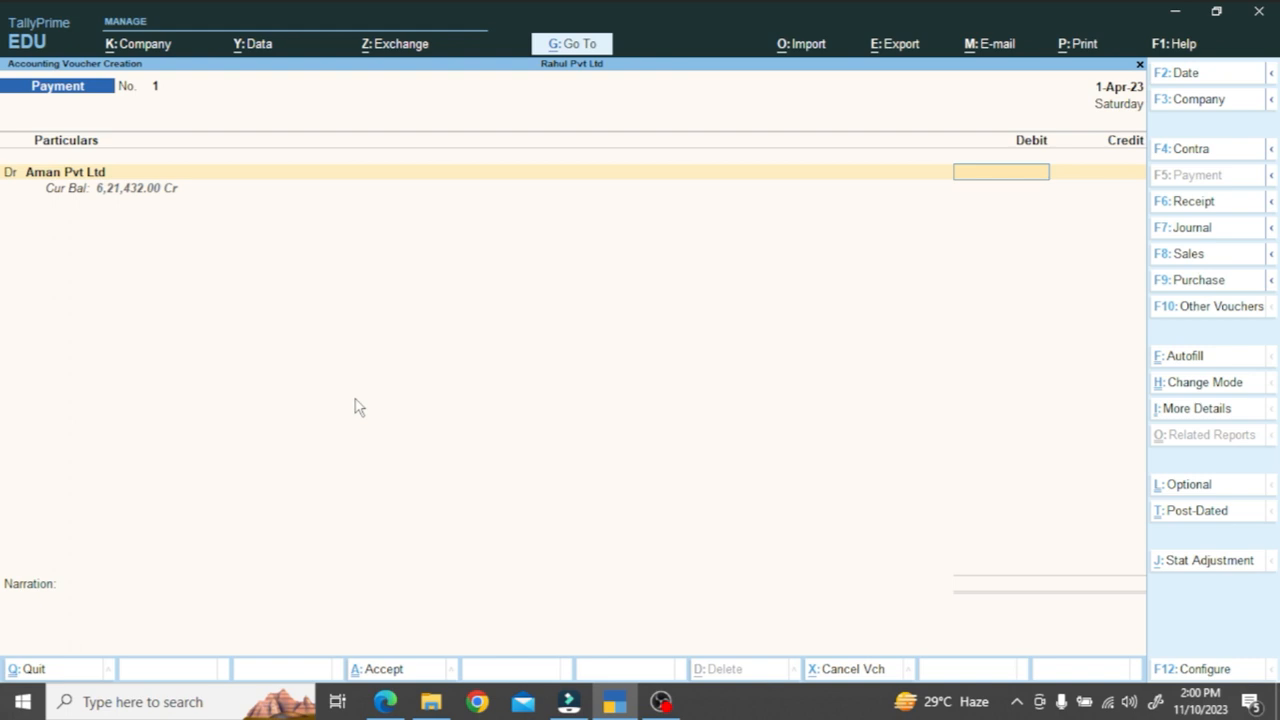
type("621432")
key("Return")
- Allocate Aman Pvt Ltd's 6,21,432 debit as On Account in the bill-wise details
key("Down")
key("Down")
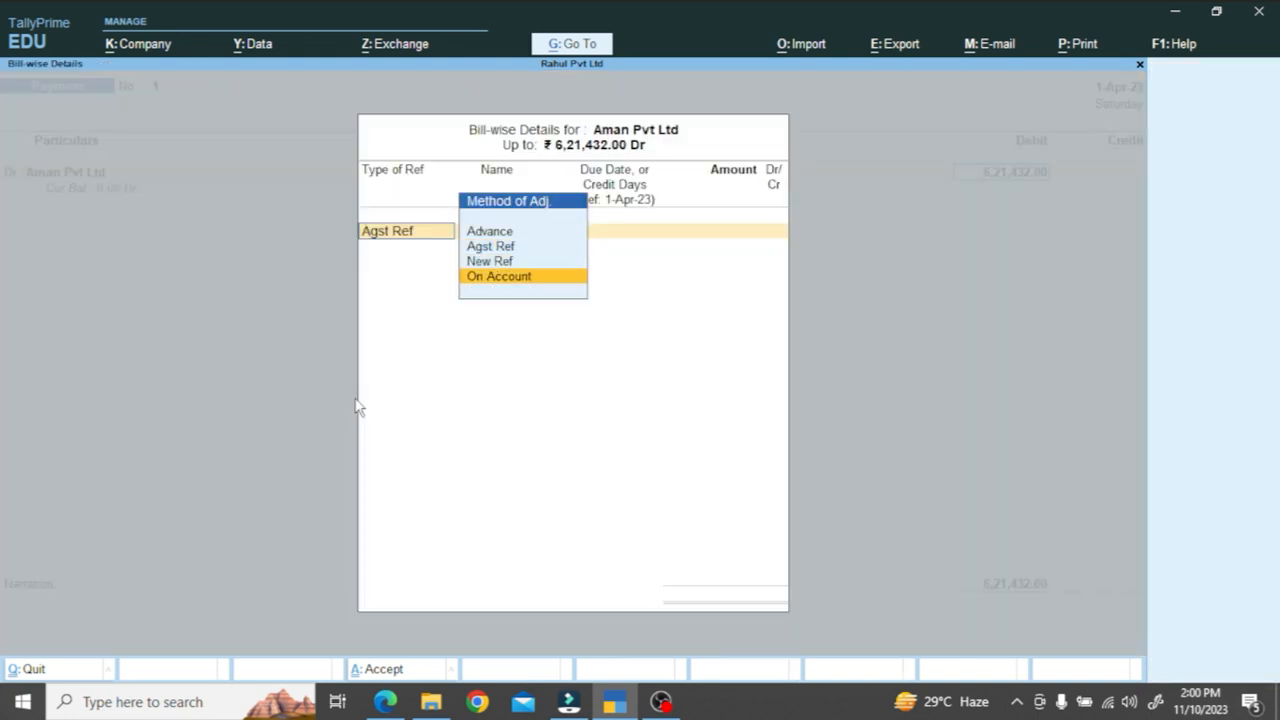
key("Return")
key("Return")
key("Return")
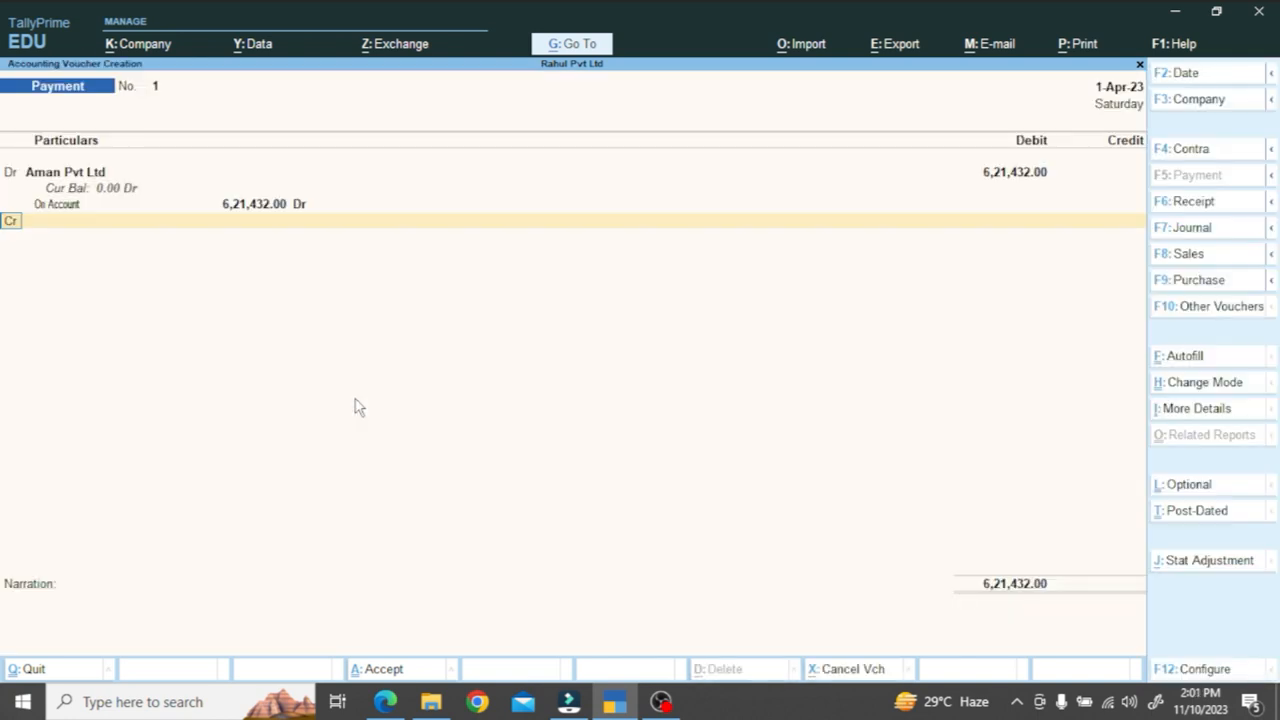
- Credit Cash 6,21,300 in the payment voucher, highlighting 621432 and 6,21300 in the PDF's 7 Apr entry for reference
key("Down")
key("Down")
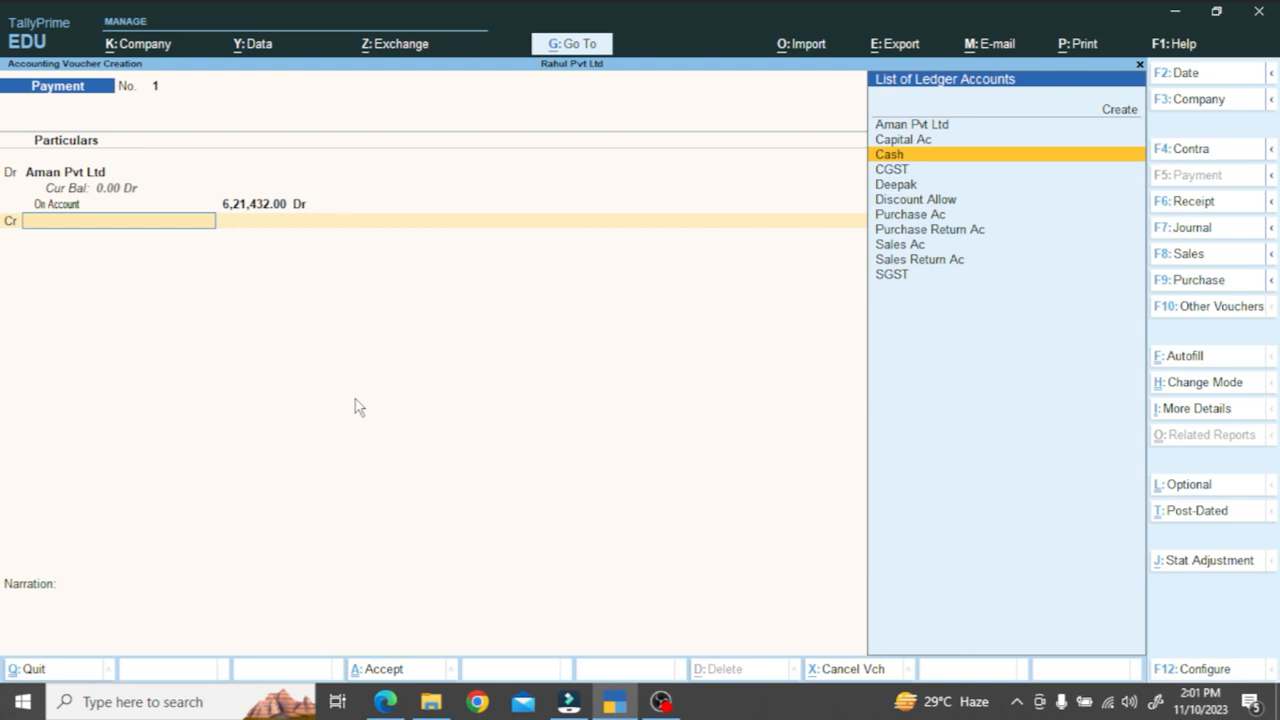
key("Return")
key("alt+Tab")
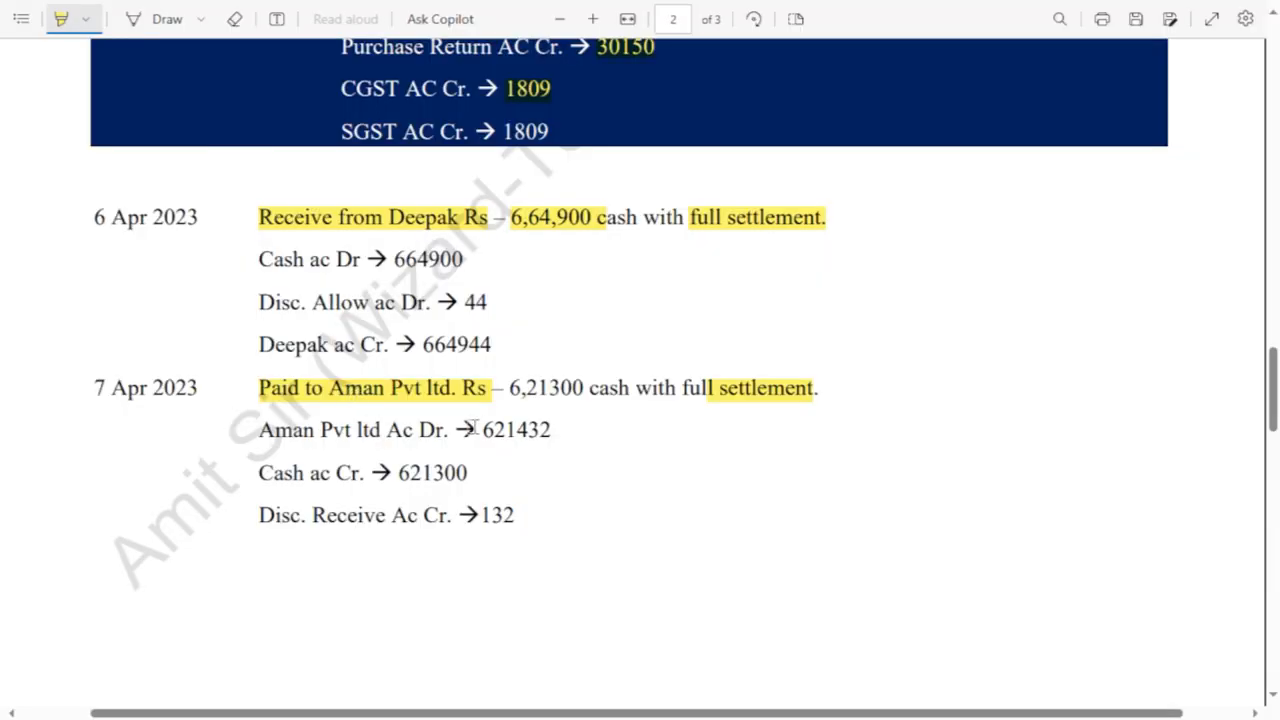
left_click_drag(484, 430, 550, 430)
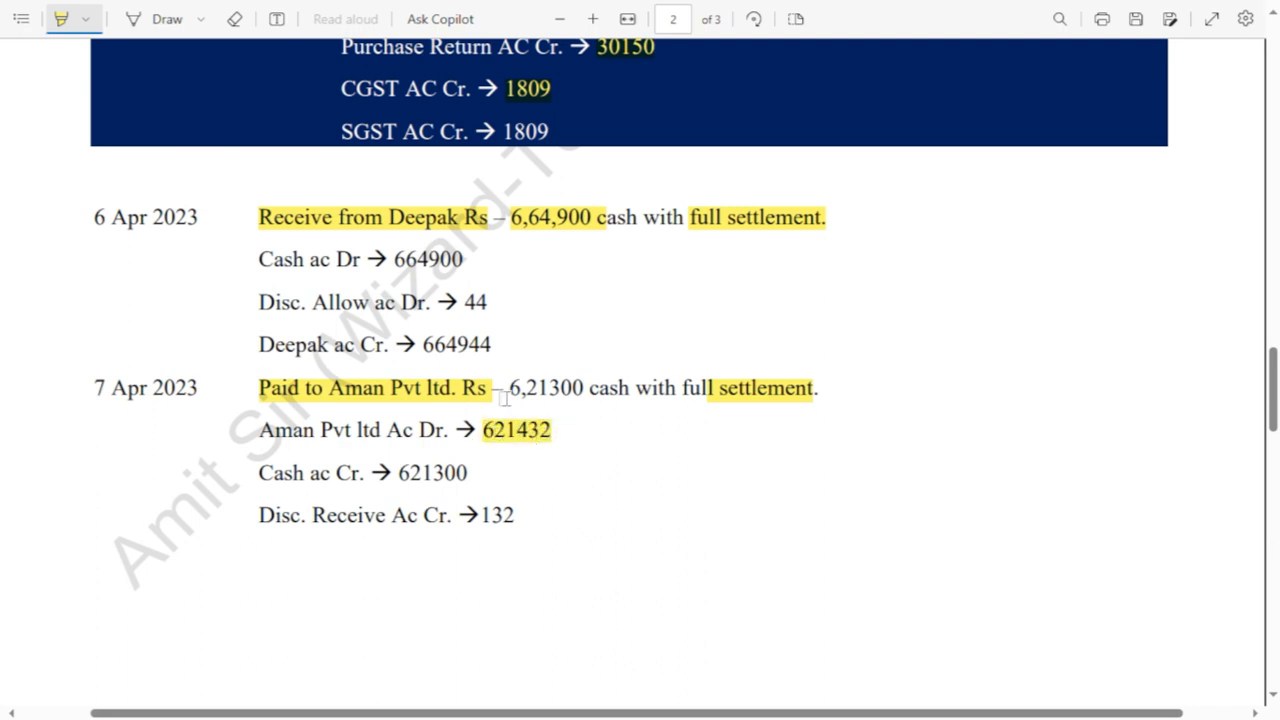
left_click_drag(511, 388, 584, 388)
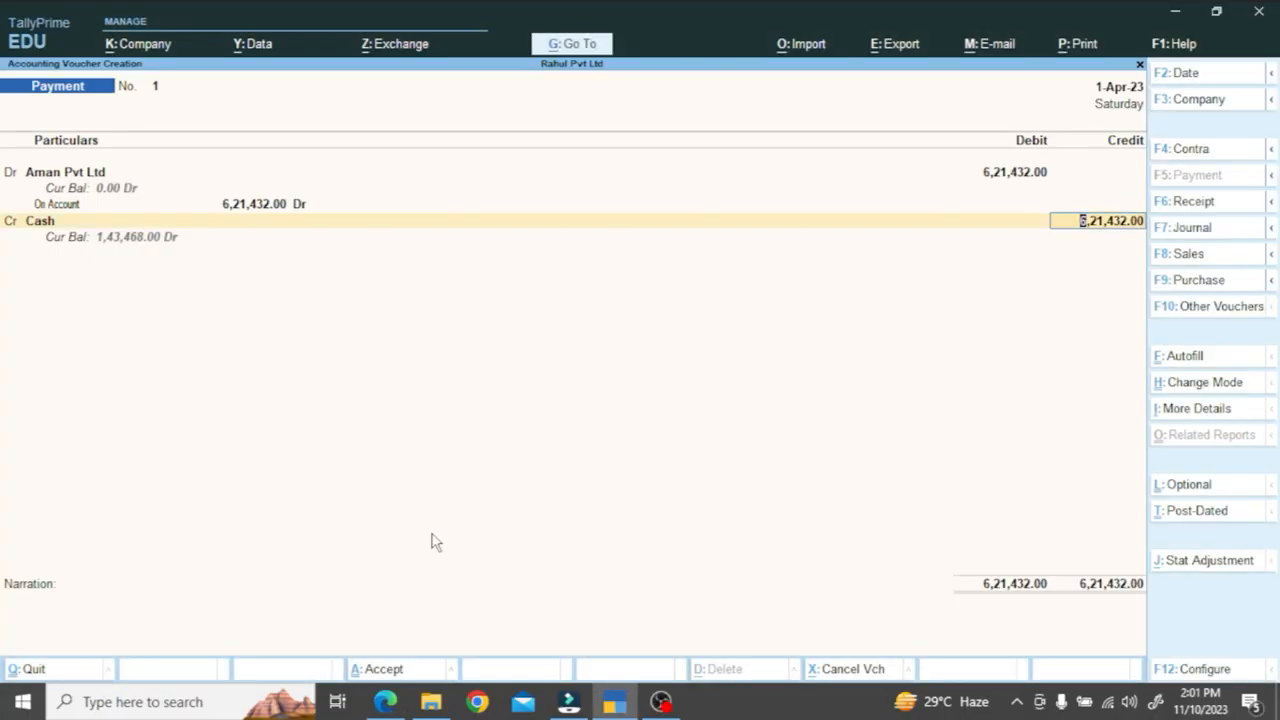
type("6,21,432.00")
key("Return")
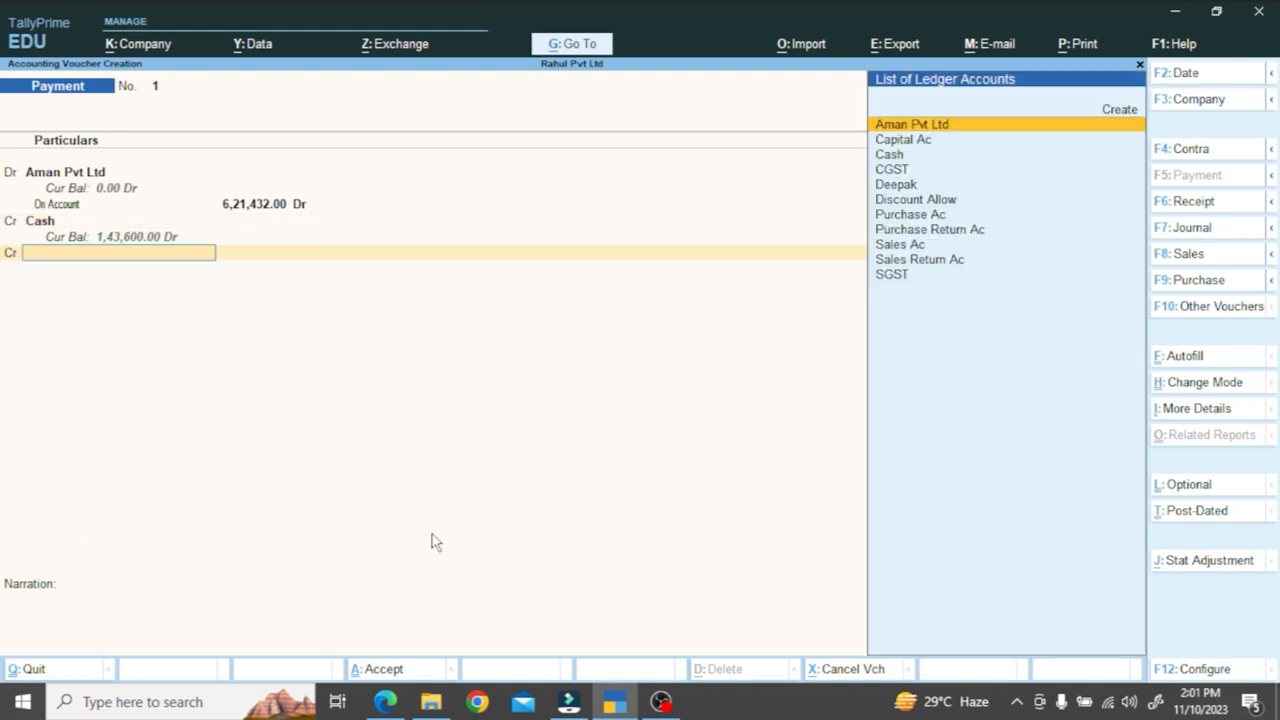
- Start a new ledger named "Discount Receive Ac" from the payment's next credit line
key("alt+c")
type("Discount Reciev")
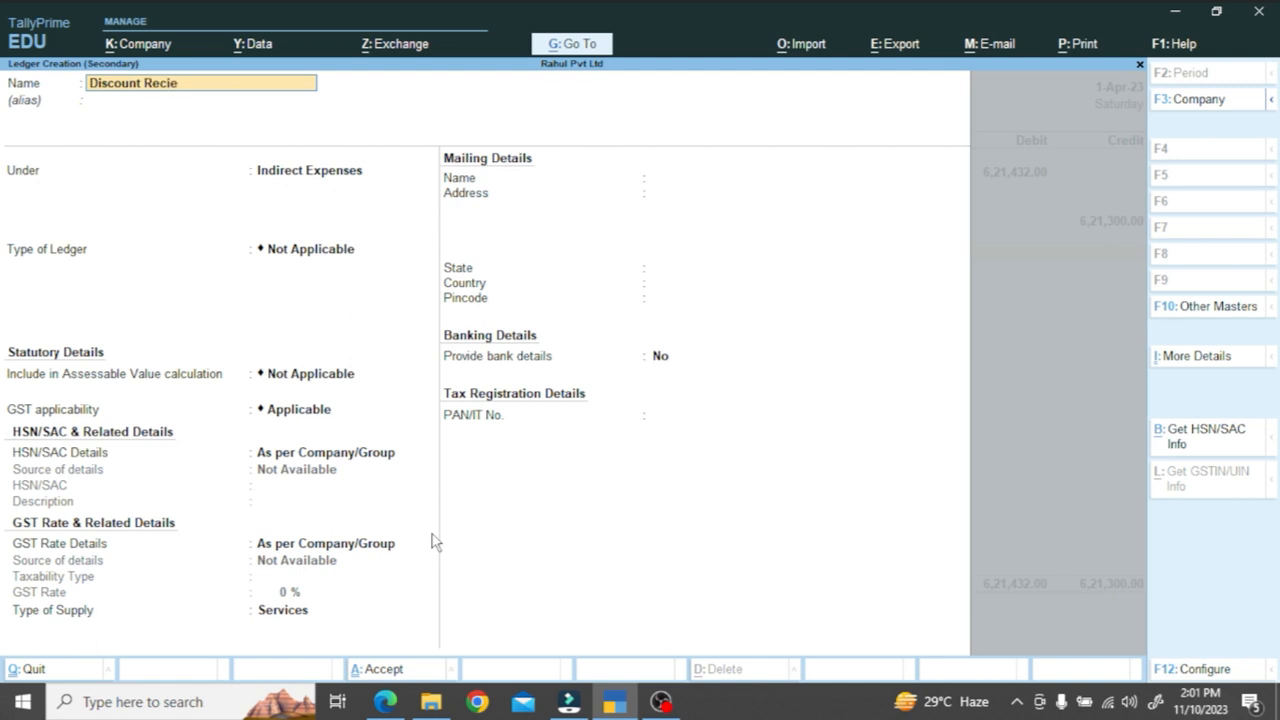
key("BackSpace")
key("BackSpace")
key("BackSpace")
type("eive Ac")
key("Return")
key("Return")
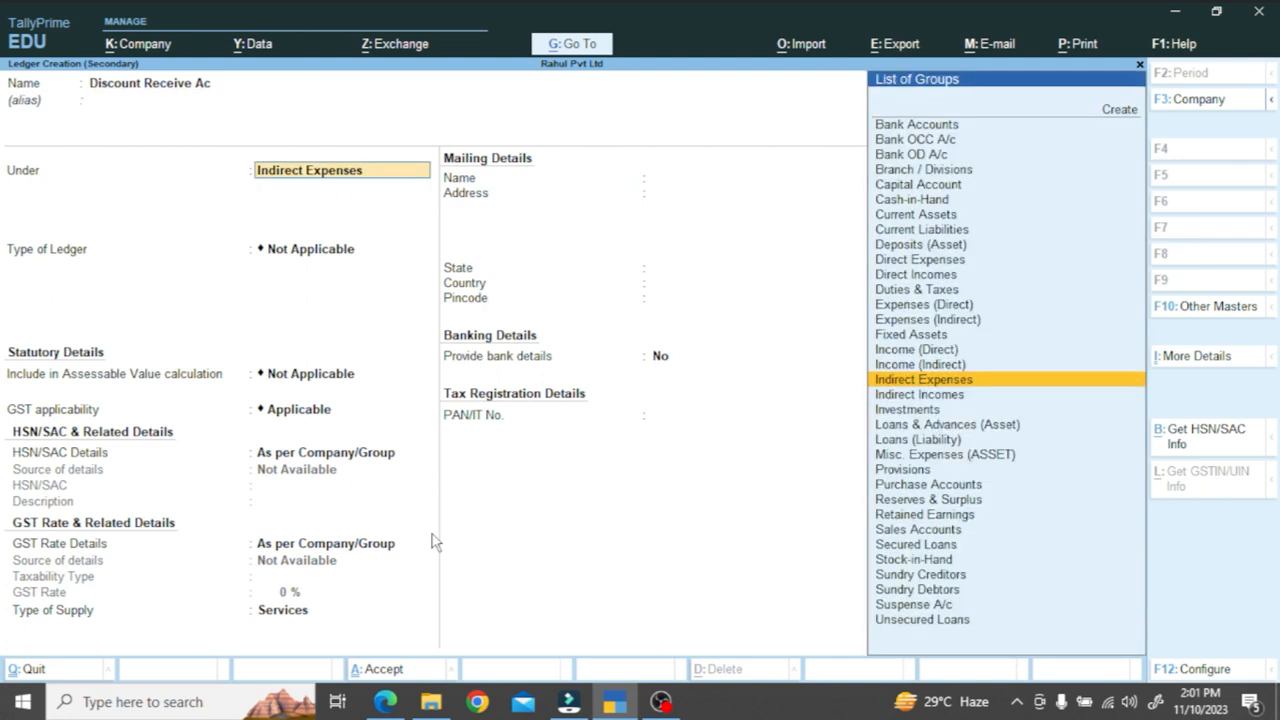
- Save the Discount Receive Ac ledger under Indirect Incomes for the payment's 132 credit, and compare the voucher with the PDF
key("Down")
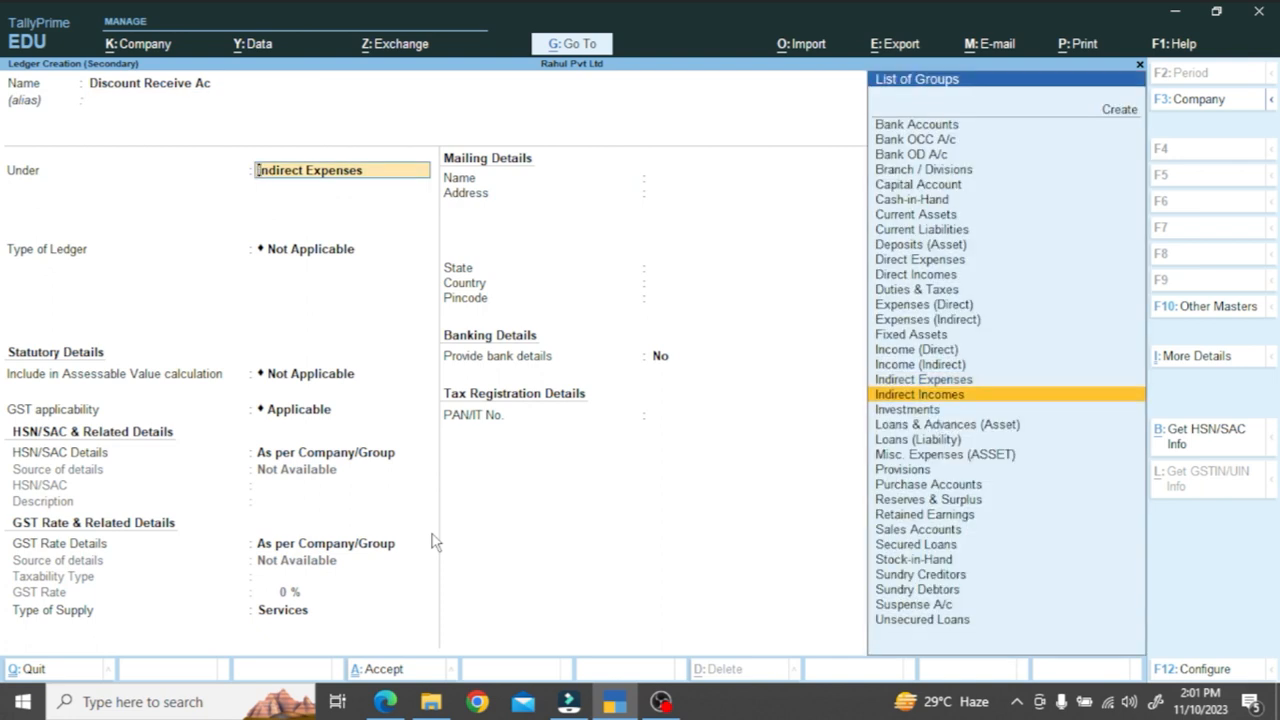
key("Return")
key("ctrl+a")
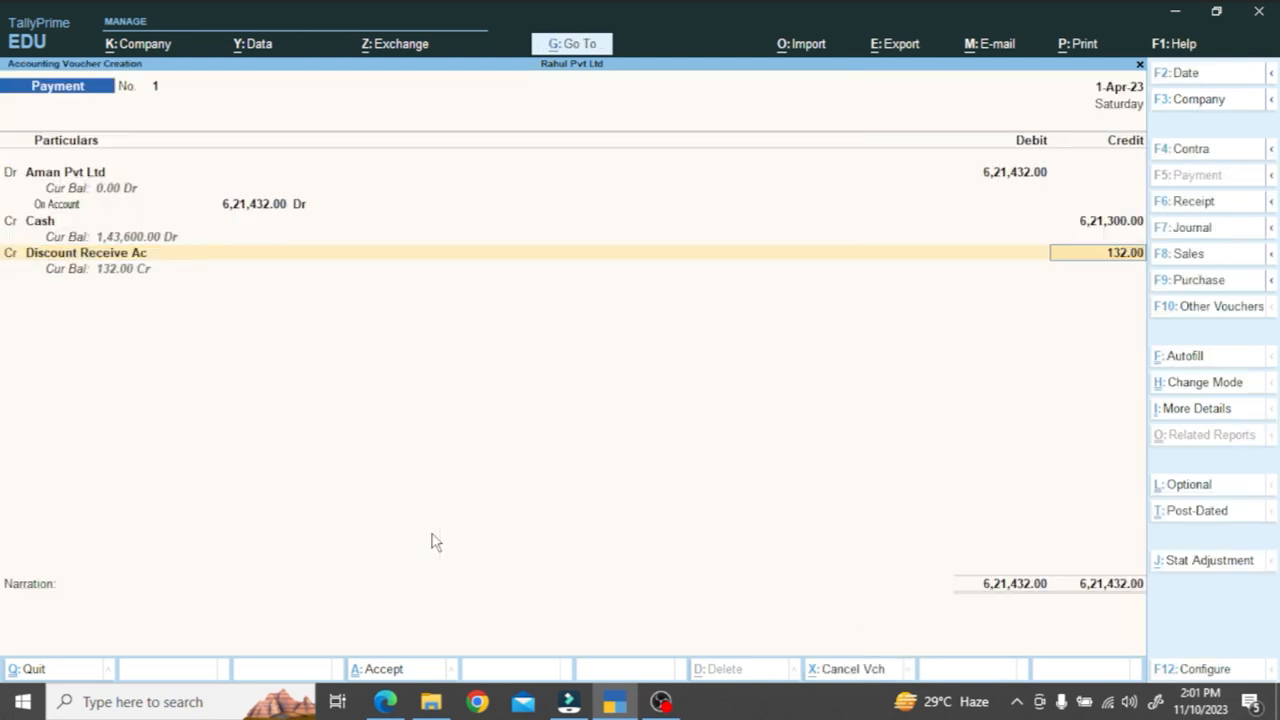
key("alt+Tab")
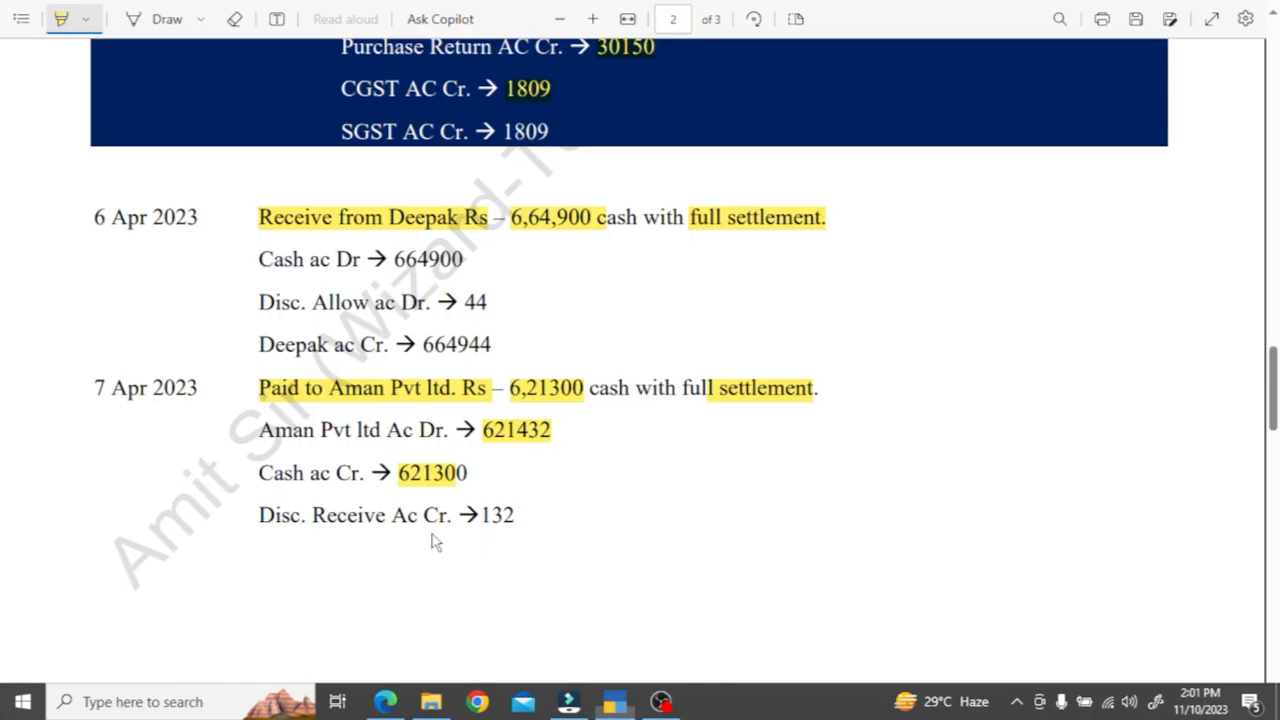
key("alt+Tab")
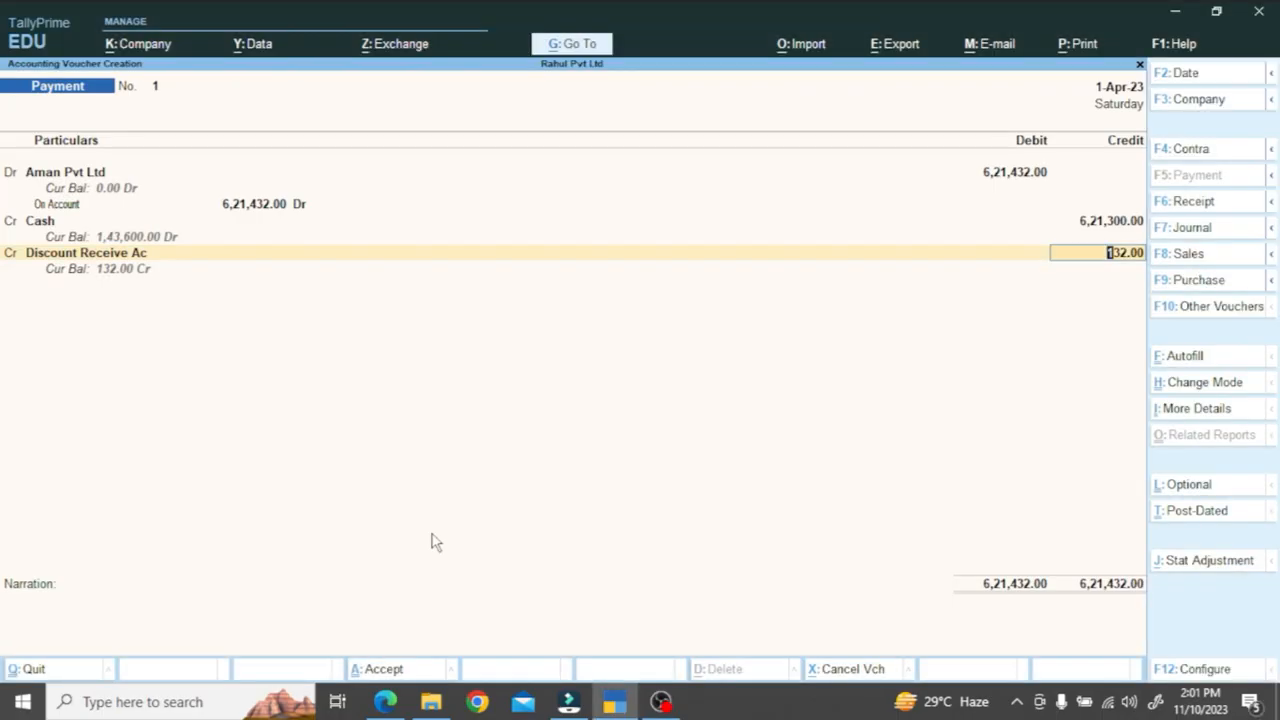
- Save the payment voucher for Aman Pvt Ltd and check the PDF past its 7 Apr entry to the Balance Sheet section
key("ctrl+a")
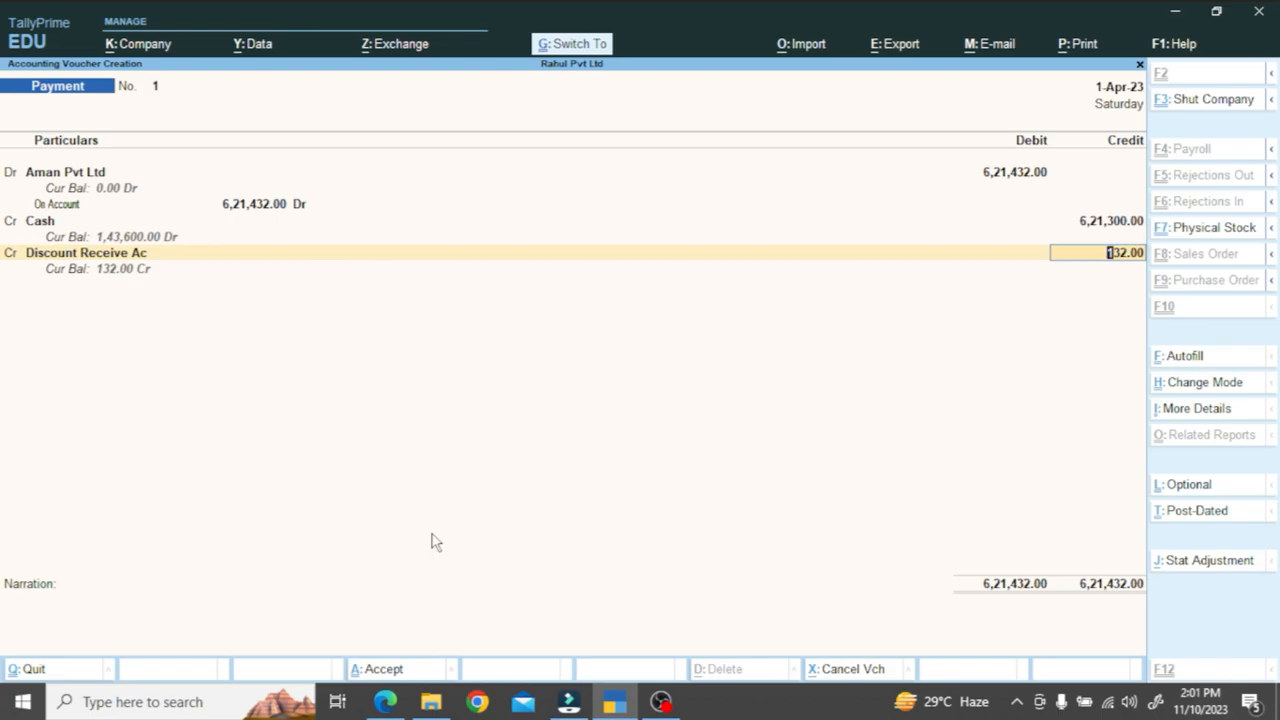
key("alt+Tab")
scroll(417, 532, "down", 3)
scroll(418, 536, "down", 2)
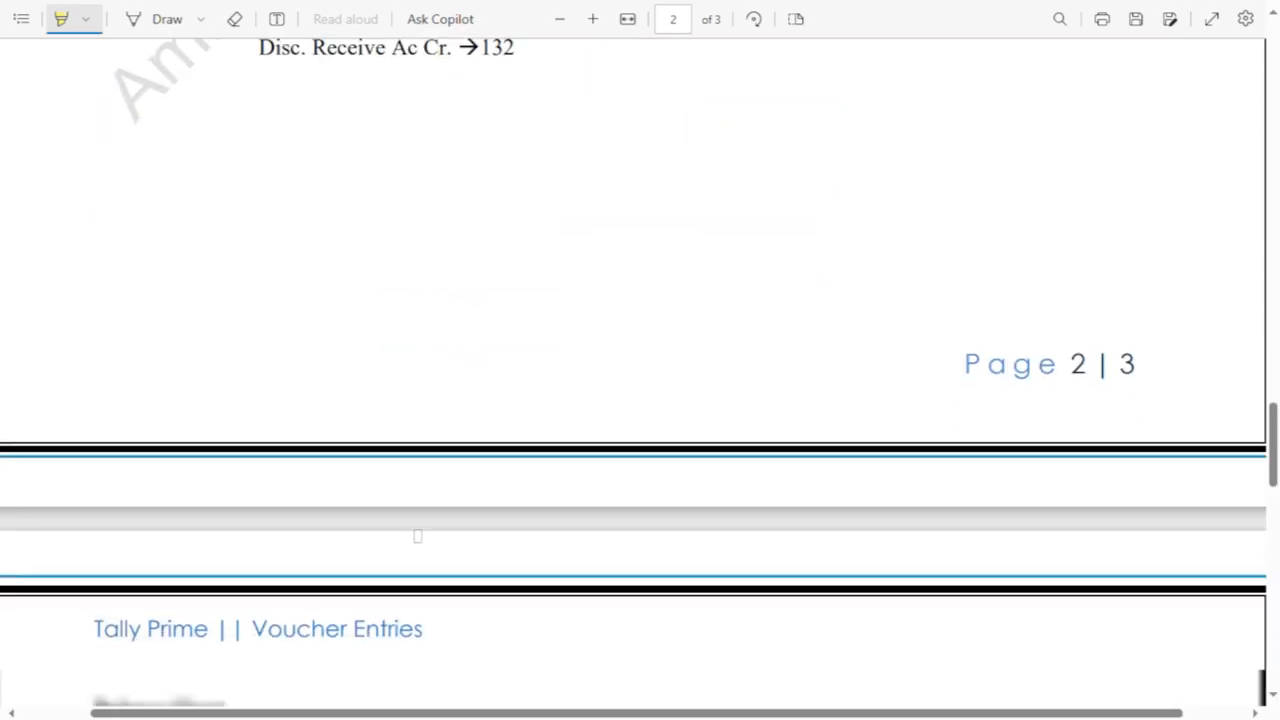
scroll(416, 533, "up", 3)
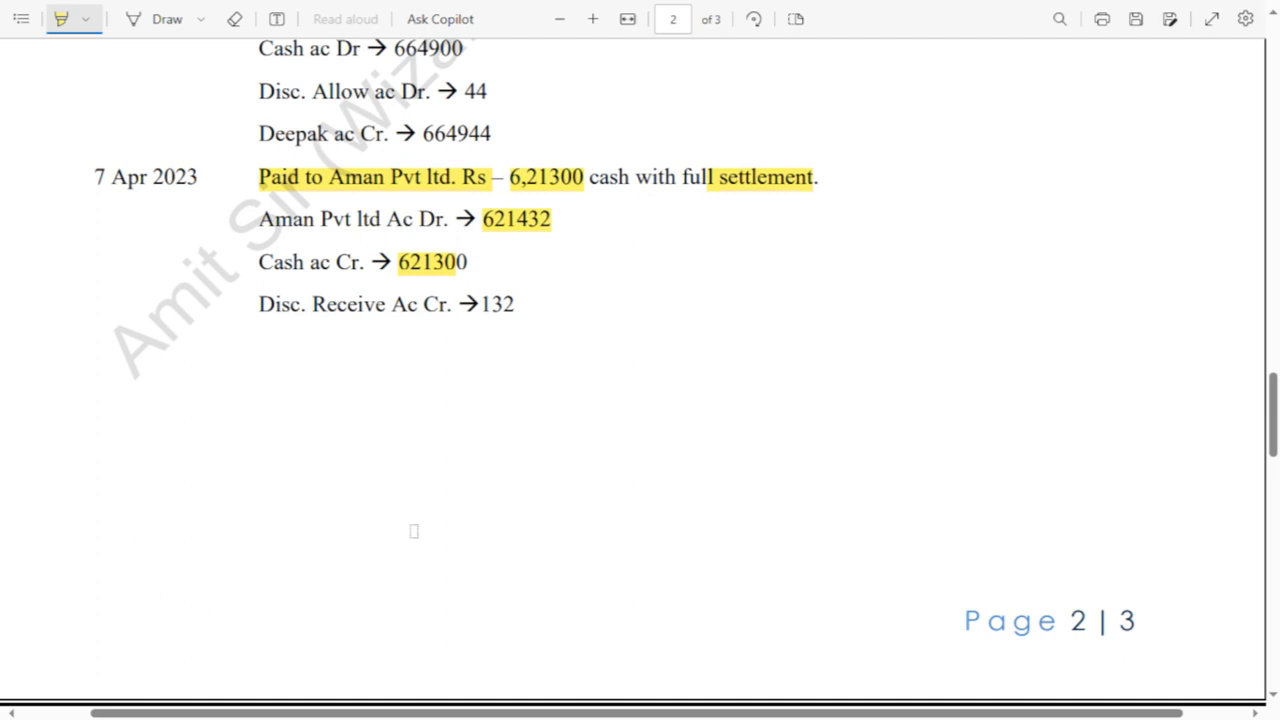
scroll(414, 531, "down", 10)
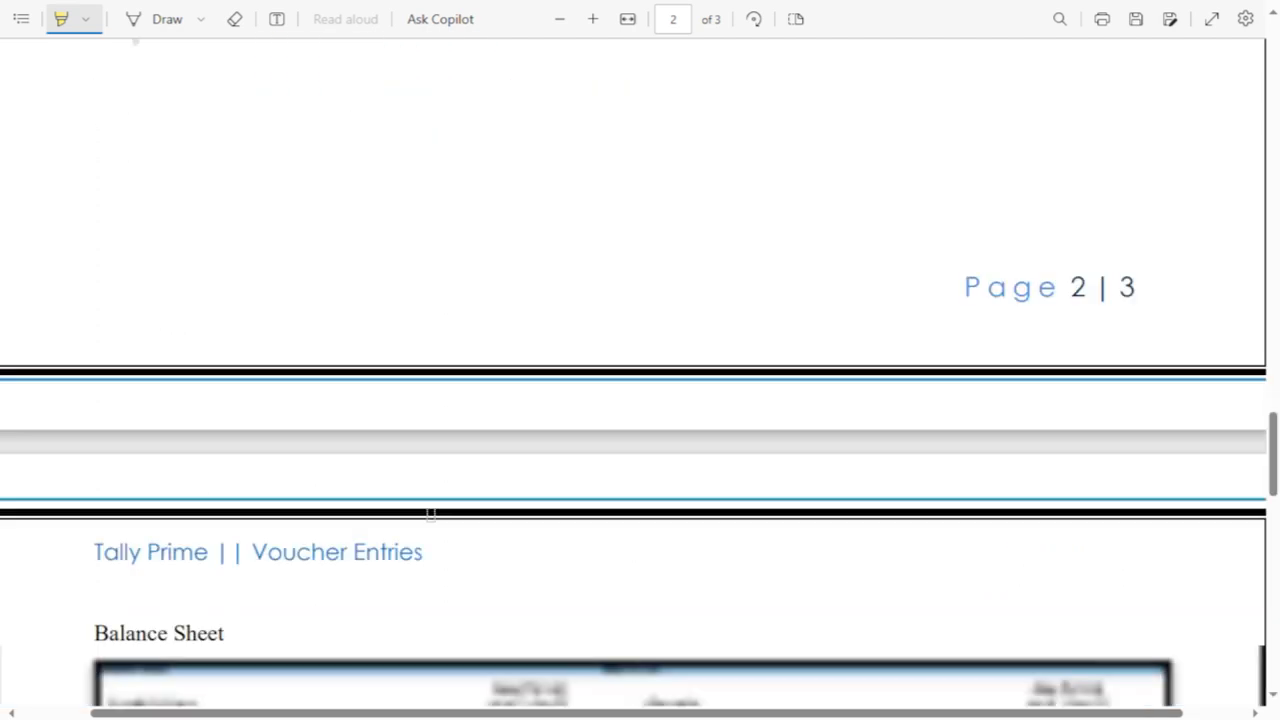
scroll(430, 516, "down", 1)
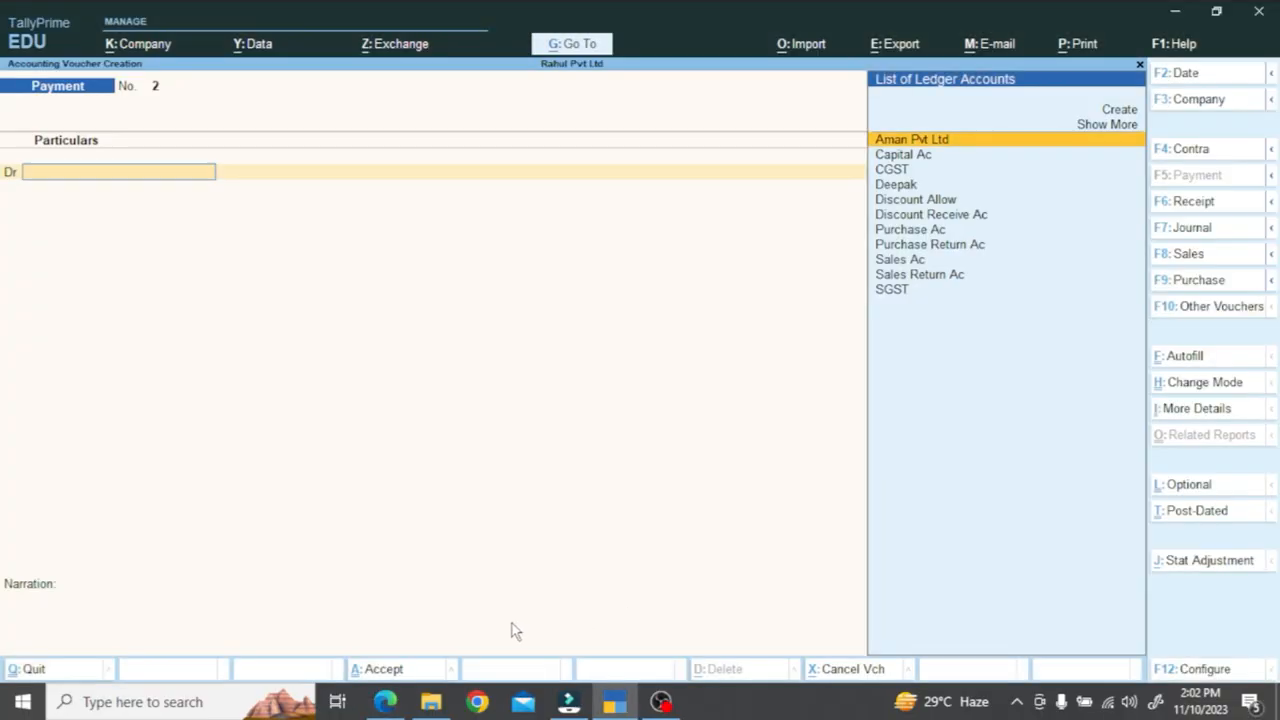
- Leave voucher creation without quitting the program and open Rahul Pvt Ltd's Balance Sheet
key("Escape")
key("Escape")
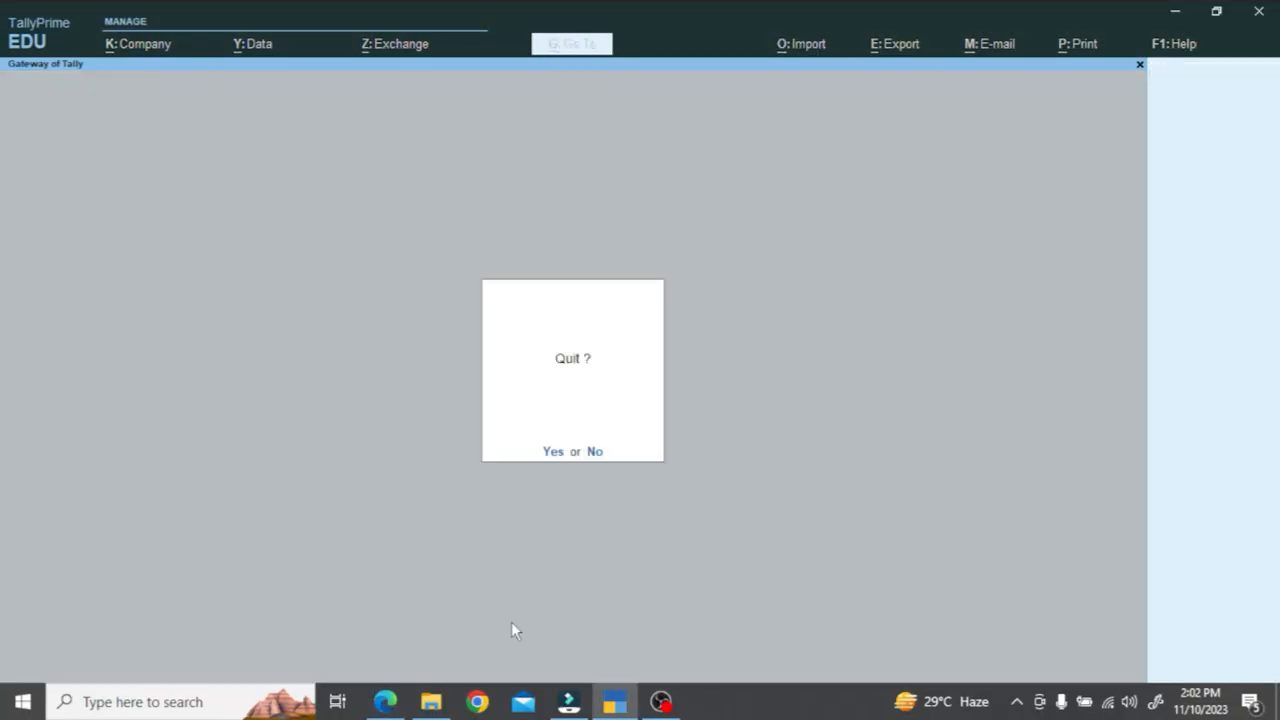
key("Escape")
key("Down")
key("Down")
key("Down")
key("Down")
key("Down")
key("Down")
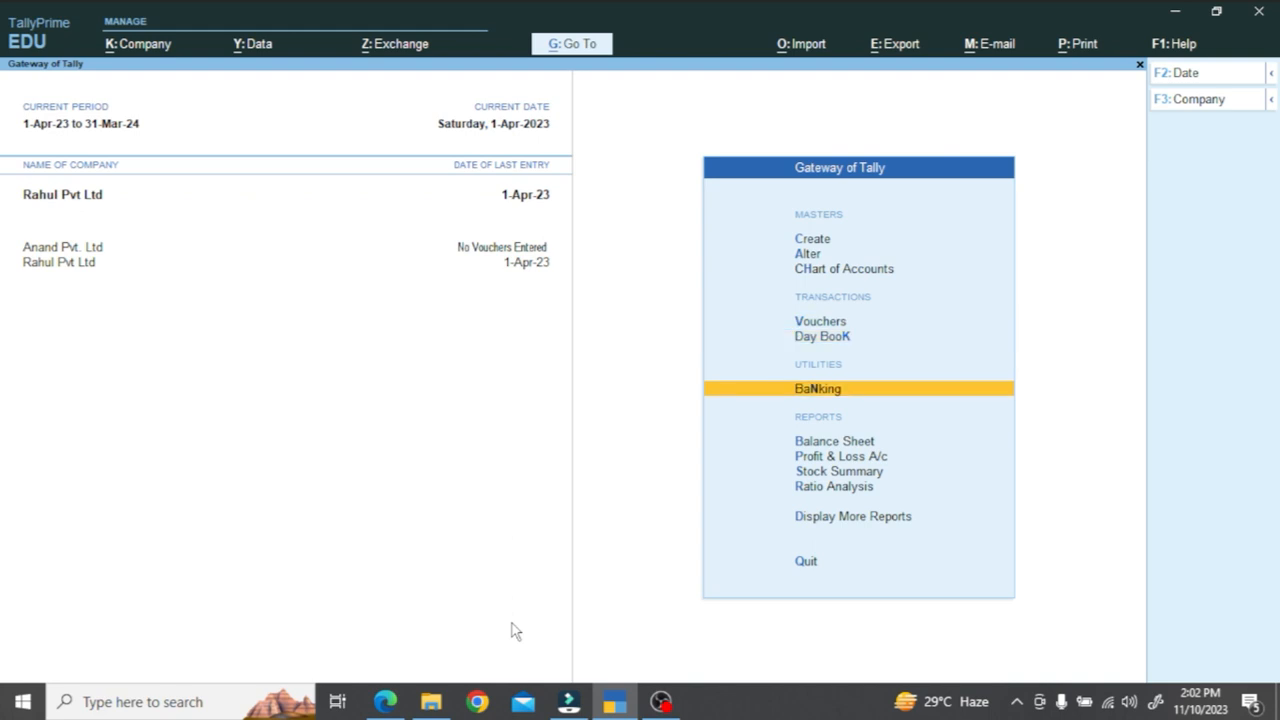
key("Return")
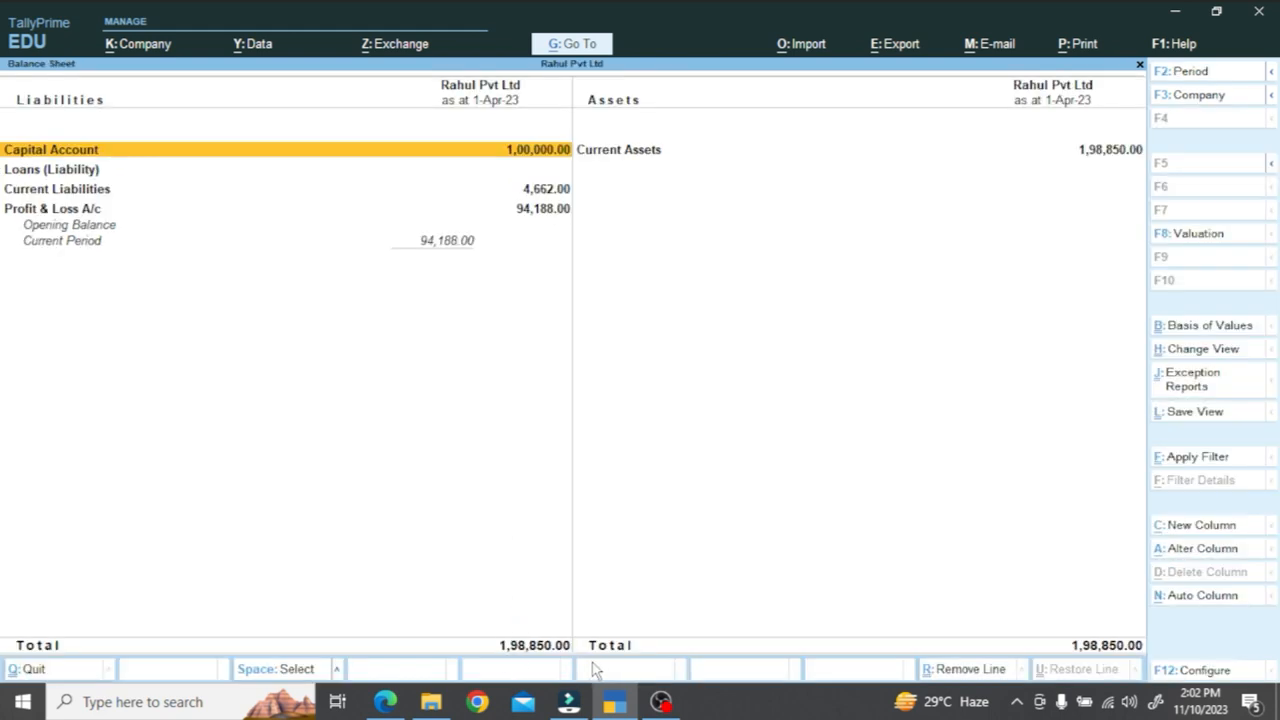
- Show the Balance Sheet in detailed form, compare it with the PDF's version, and view the PDF's Trial Balance
key("alt+F5")
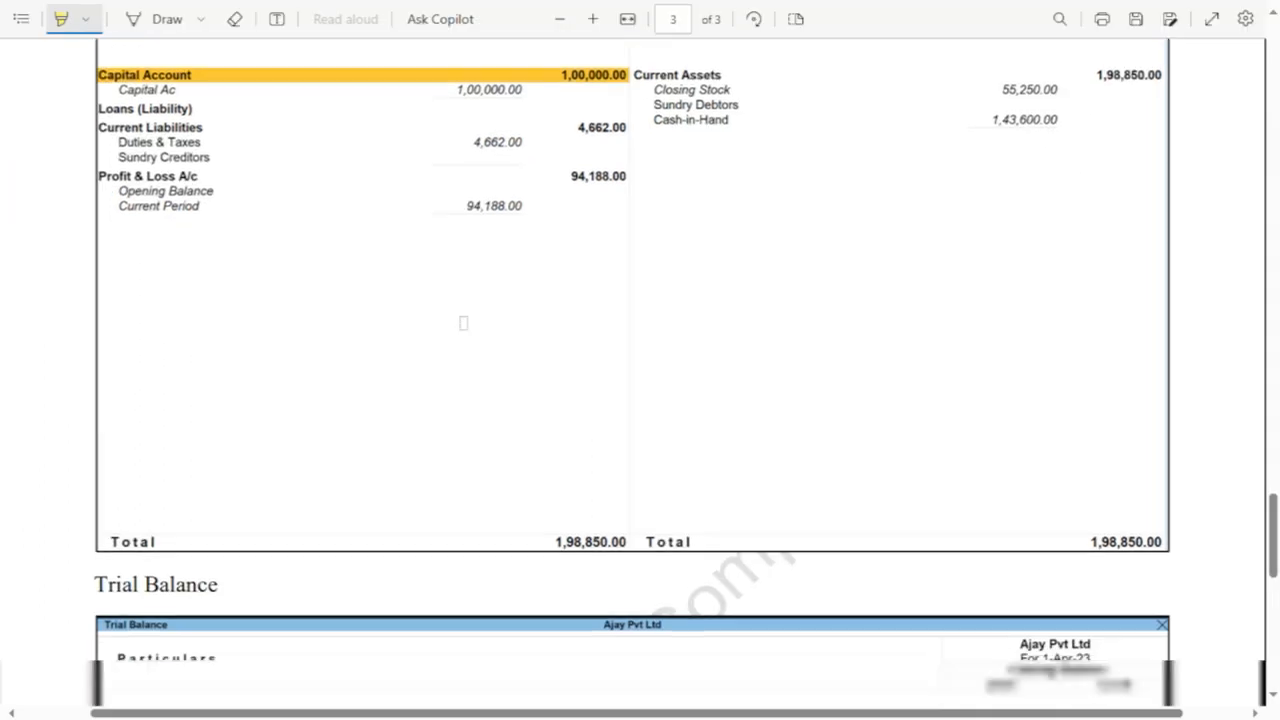
scroll(463, 322, "down", 5)
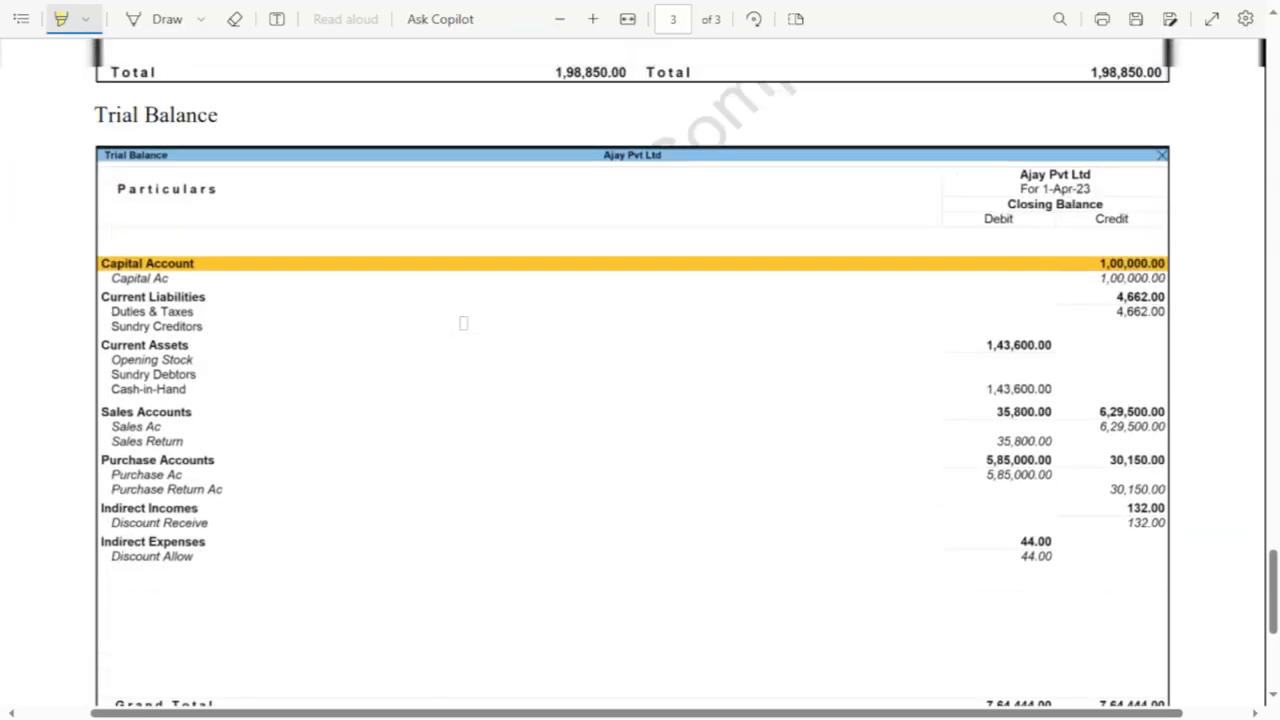